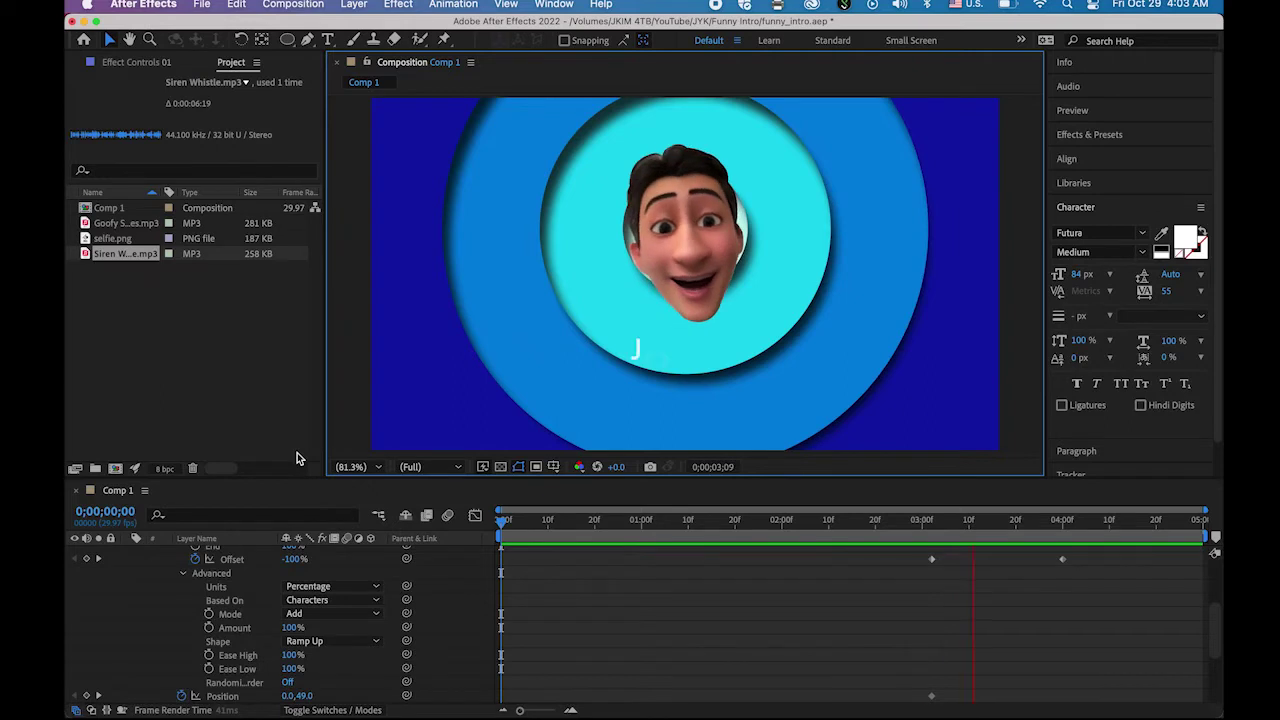
Play back the finished intro animation in Comp 1 and inspect its closing frames
key("space")
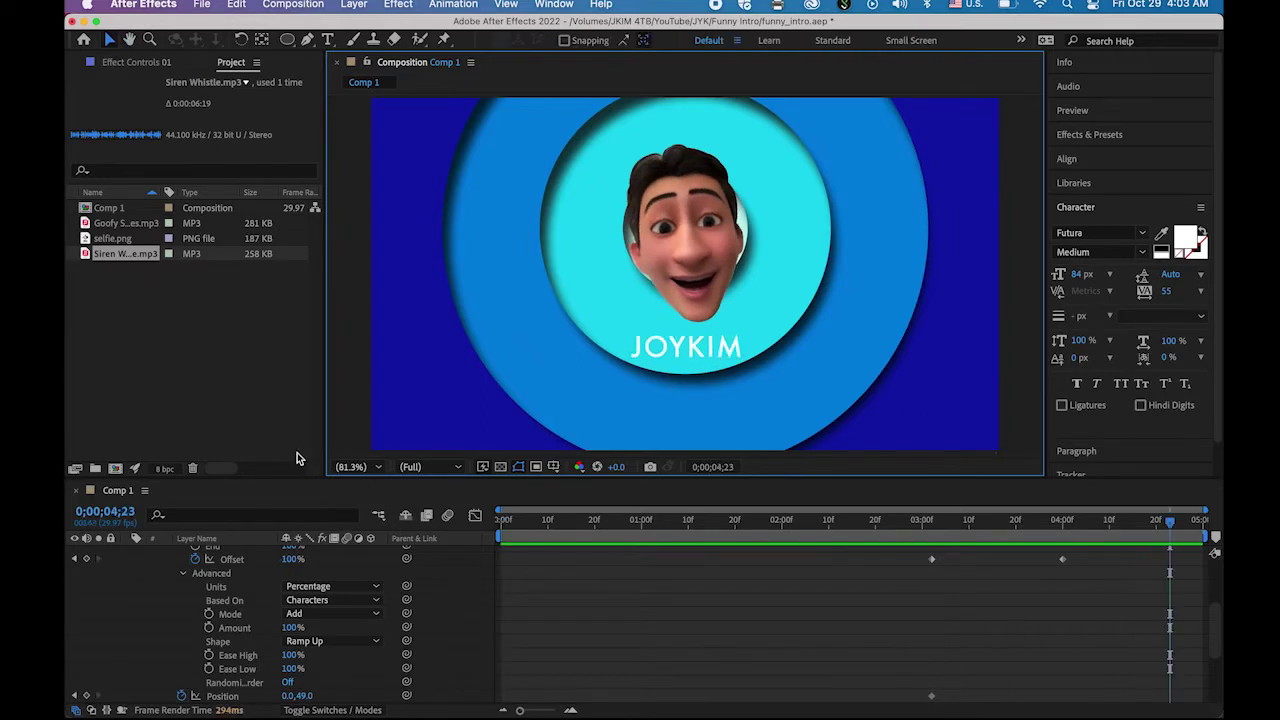
left_click_drag(1175, 523, 1214, 601)
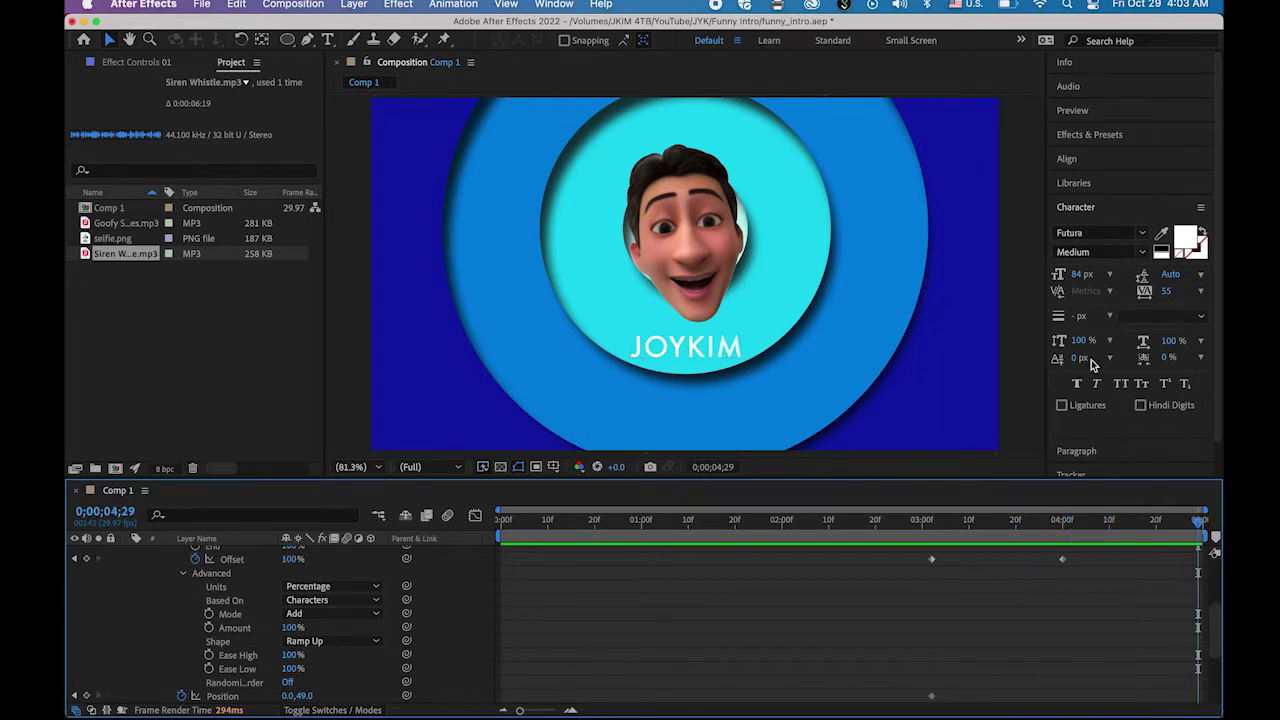
key("space")
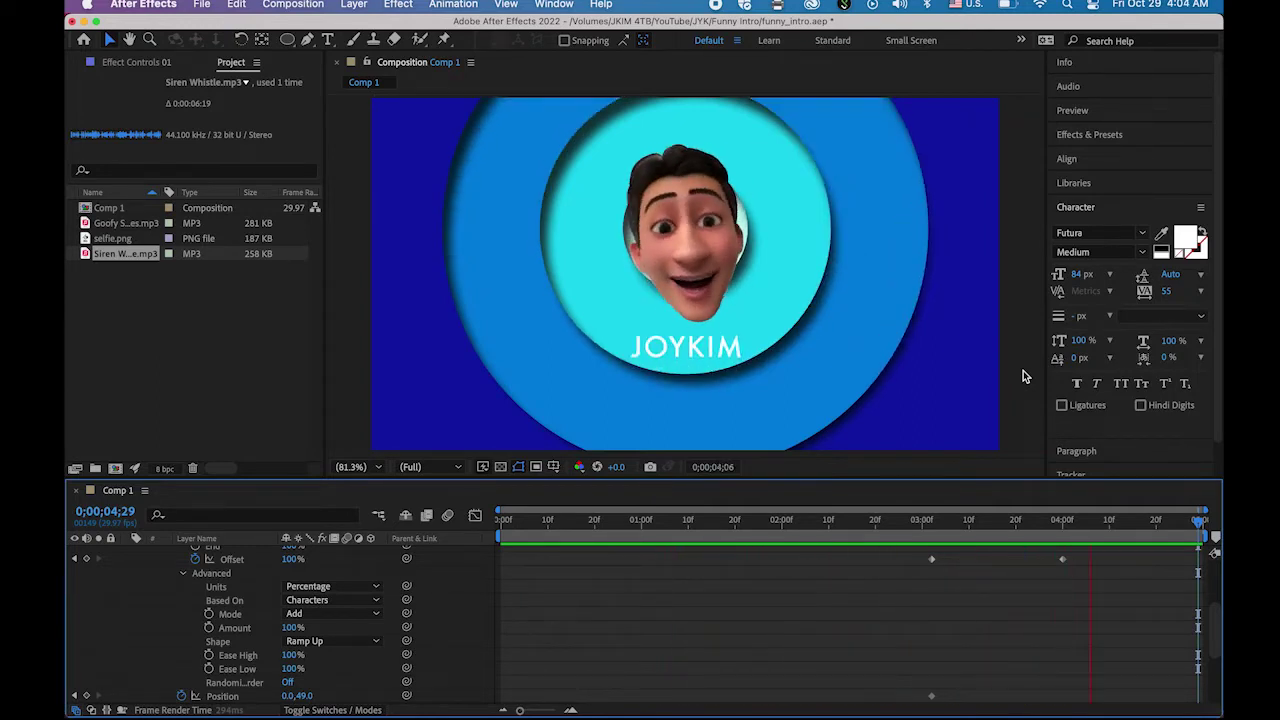
key("space")
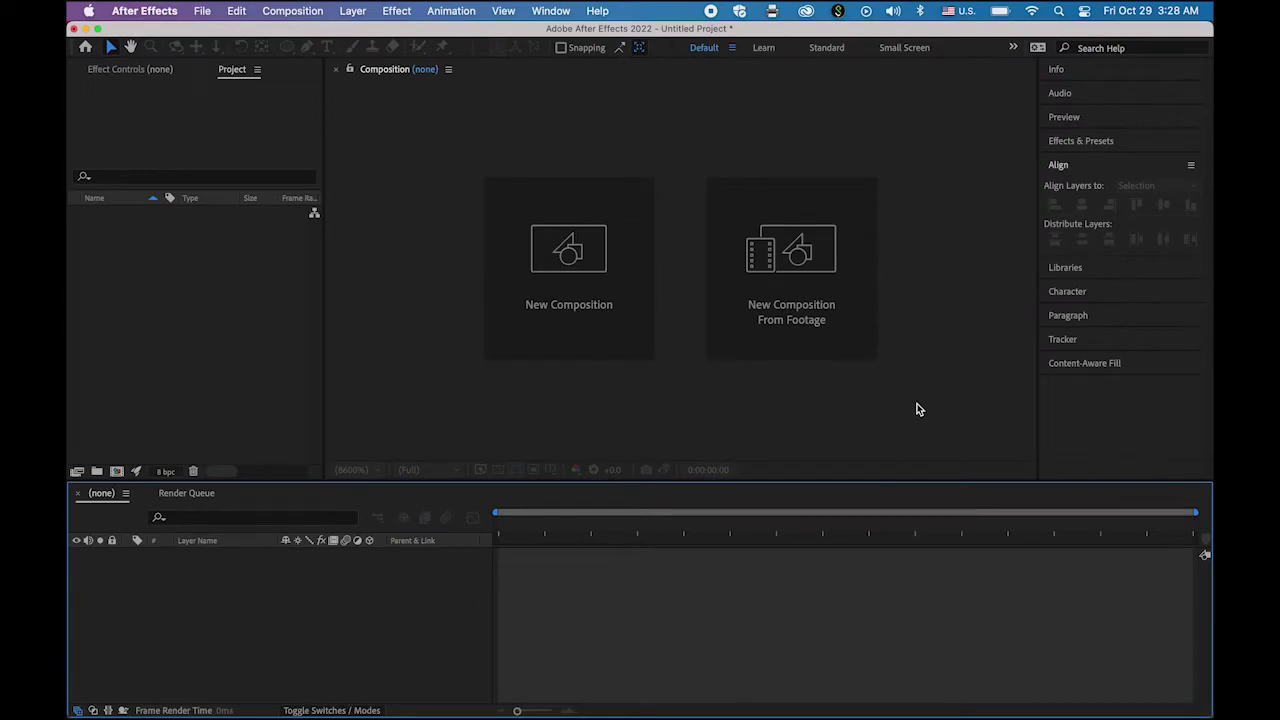
Create a 1920 x 1080 composition at 29.97 fps, lasting 5 seconds, with a white background
left_click(585, 272)
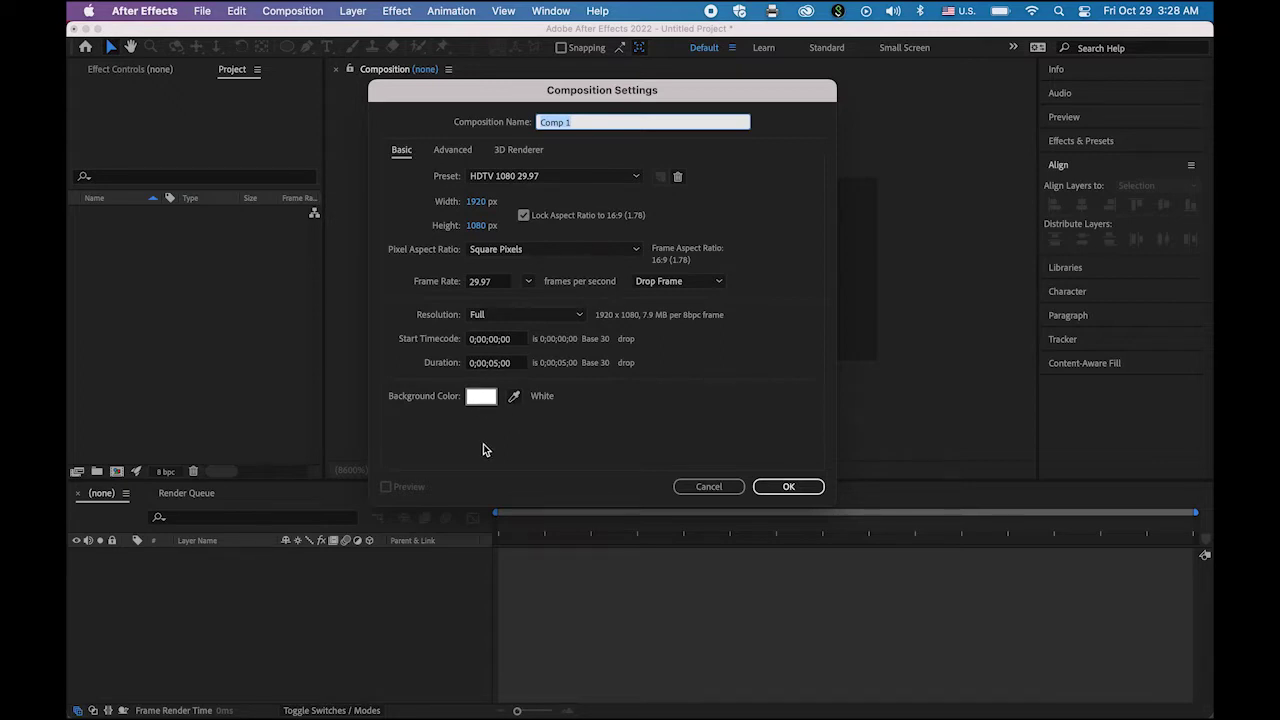
left_click(789, 486)
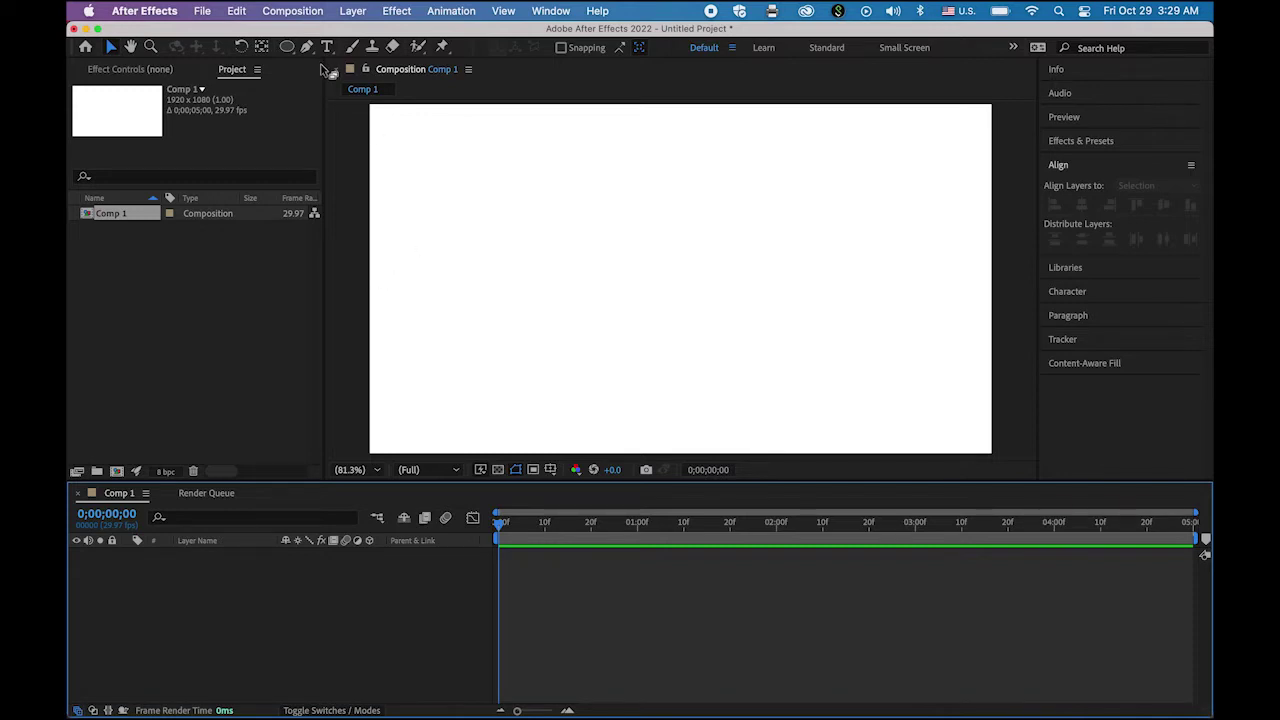
Add a composition-sized ellipse shape layer with a red fill and a 238 px blue stroke
left_click(287, 48)
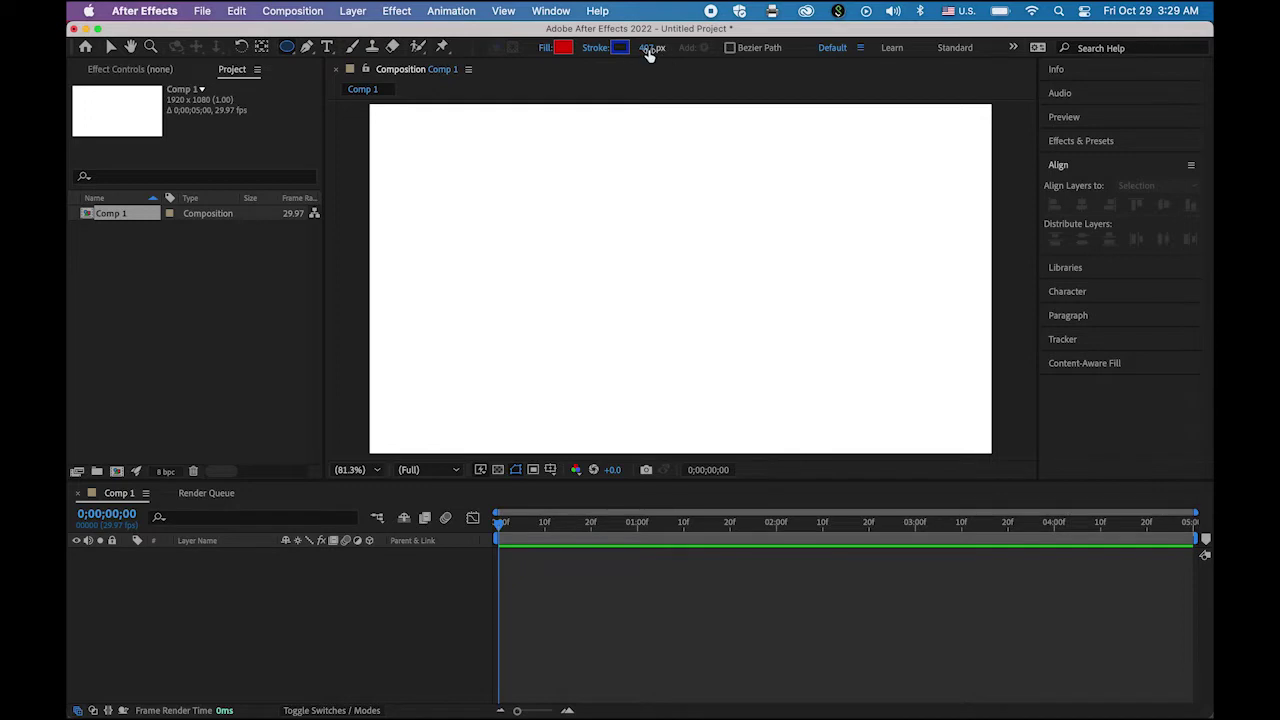
left_click_drag(646, 48, 521, 59)
double_click(287, 50)
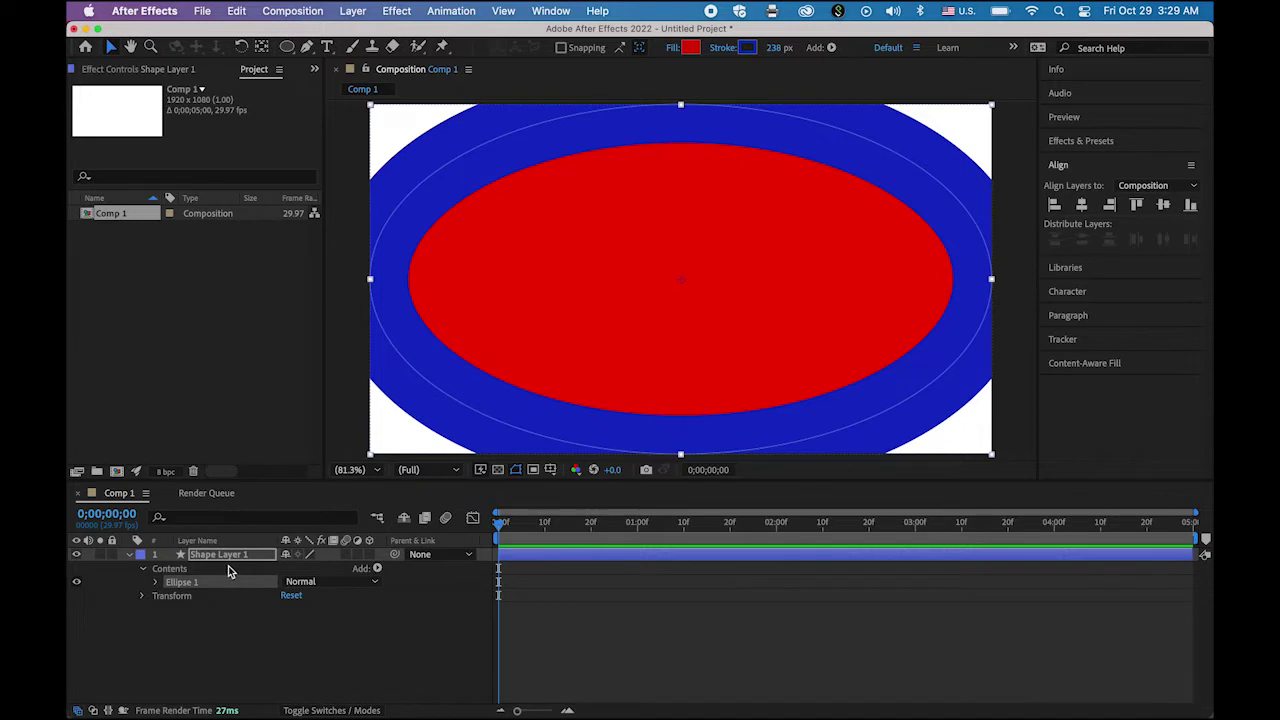
Delete the fill from the ellipse so only its stroke remains
left_click(155, 584)
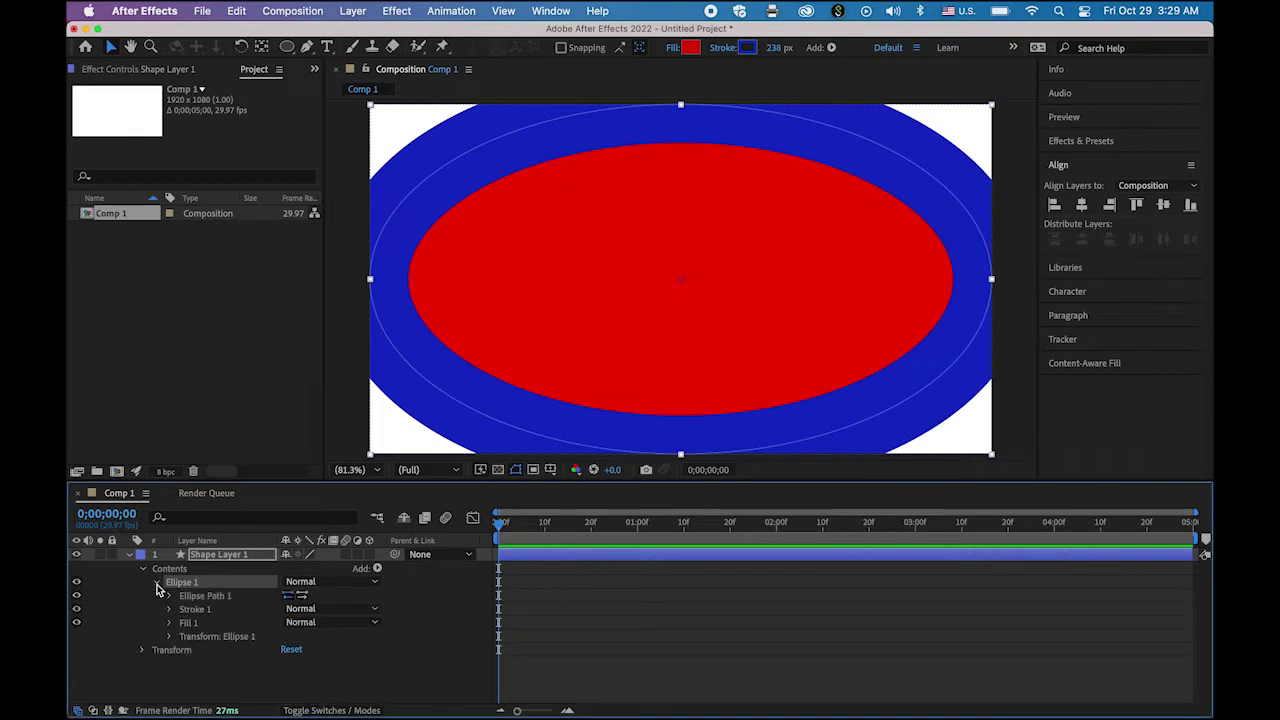
left_click(188, 625)
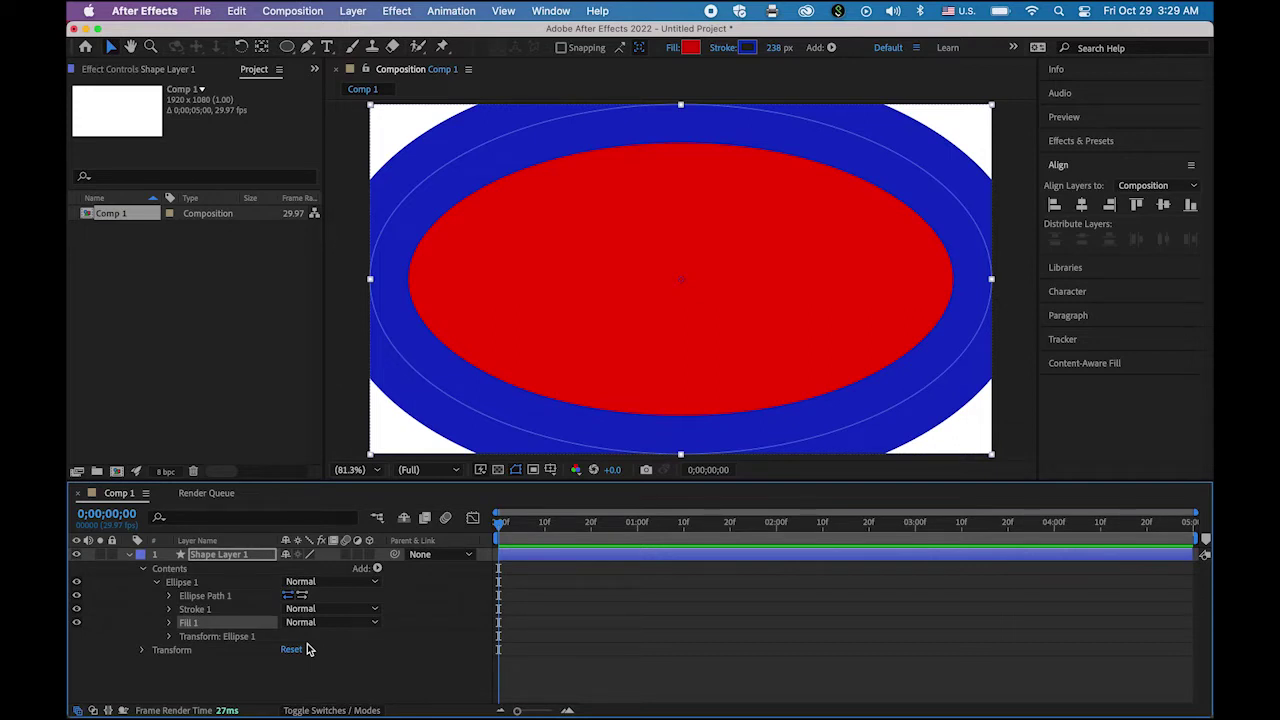
key("Delete")
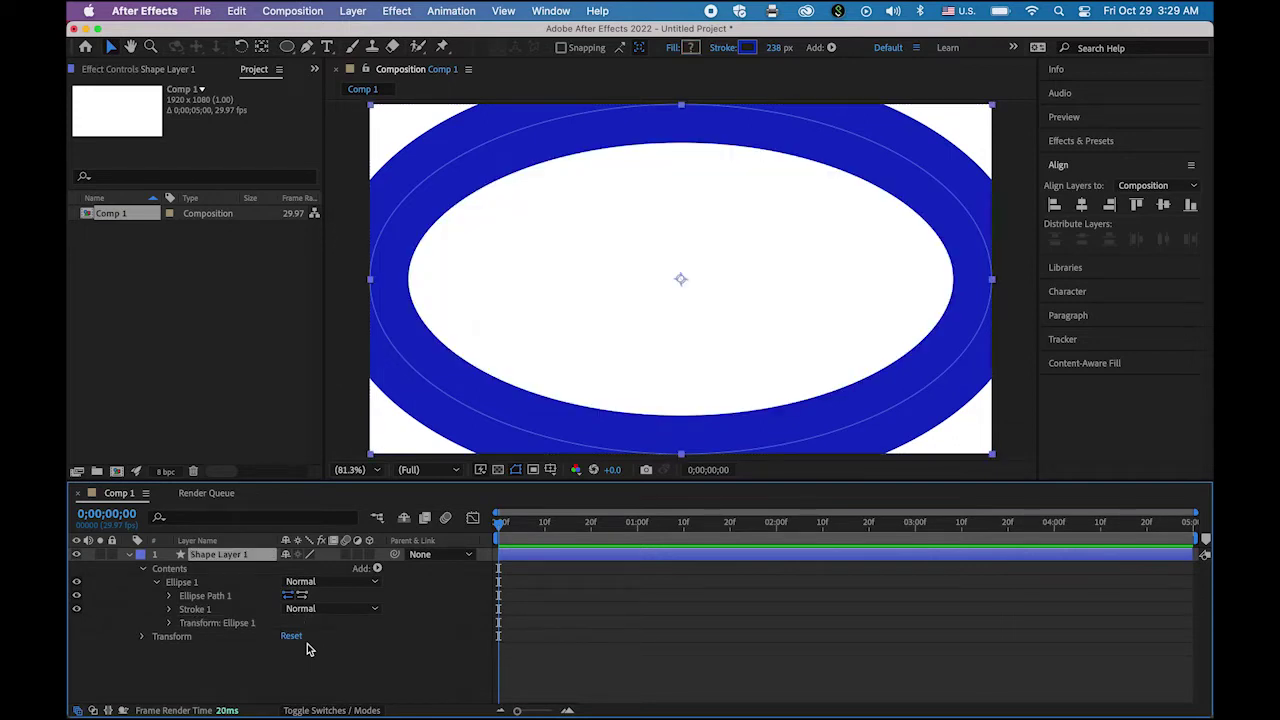
Unlink the ellipse path's size proportions and set its size to 1900 by 1900
left_click(170, 596)
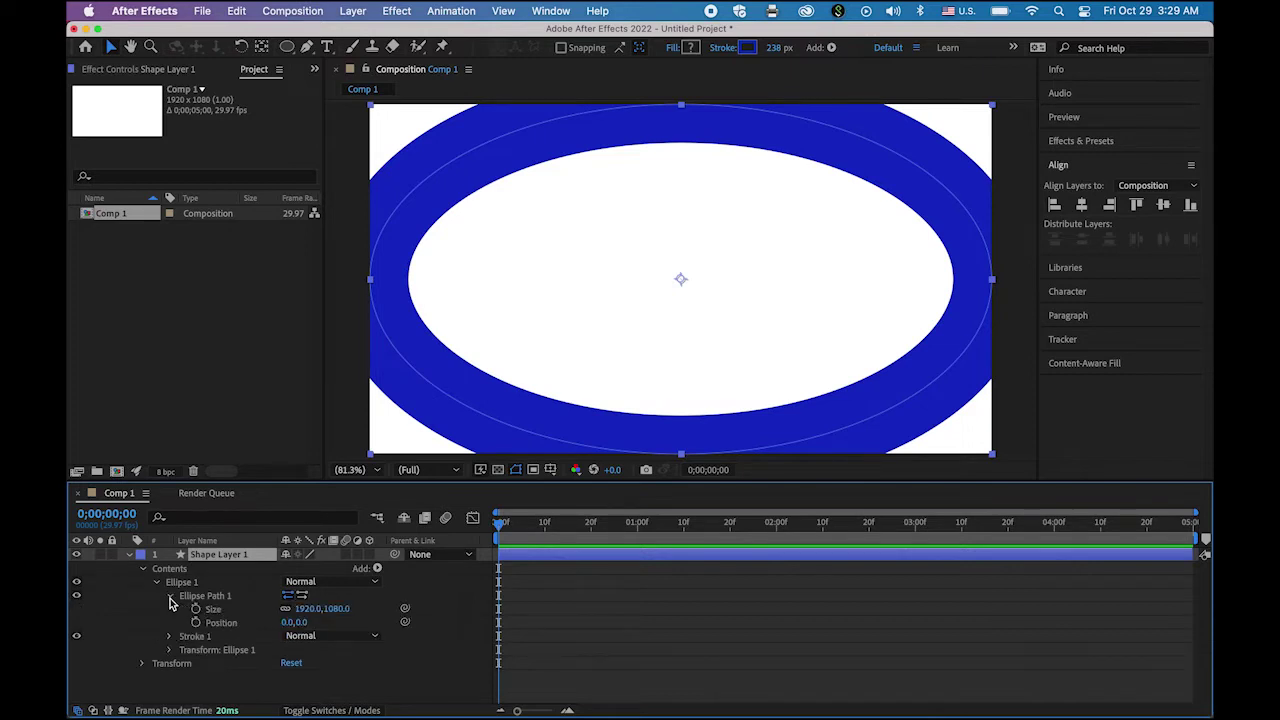
left_click(310, 608)
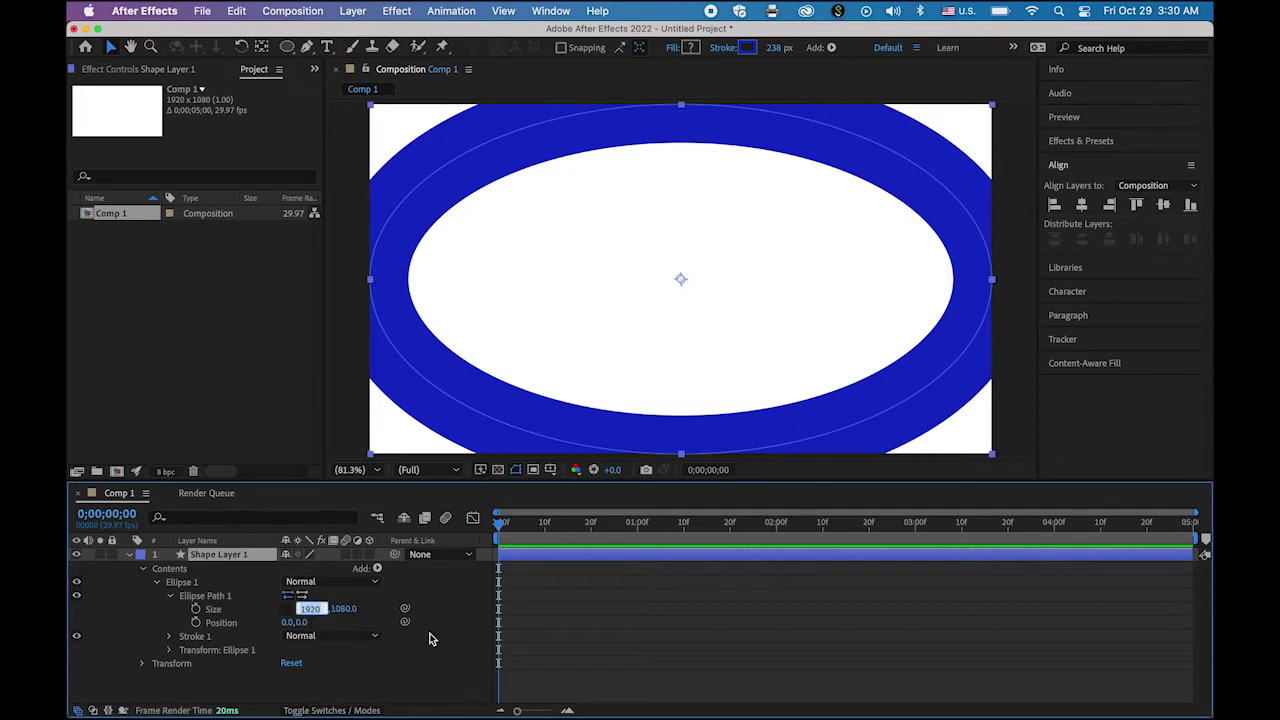
type("1900")
key("Tab")
type("190")
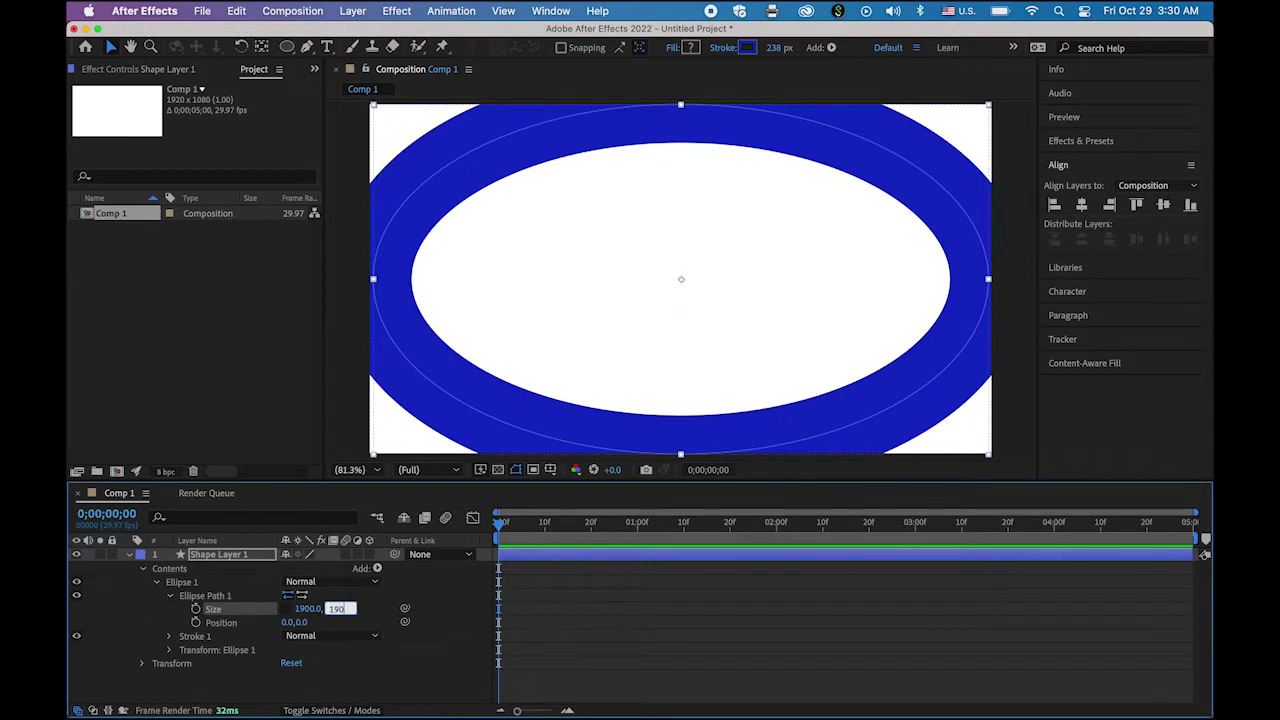
key("Return")
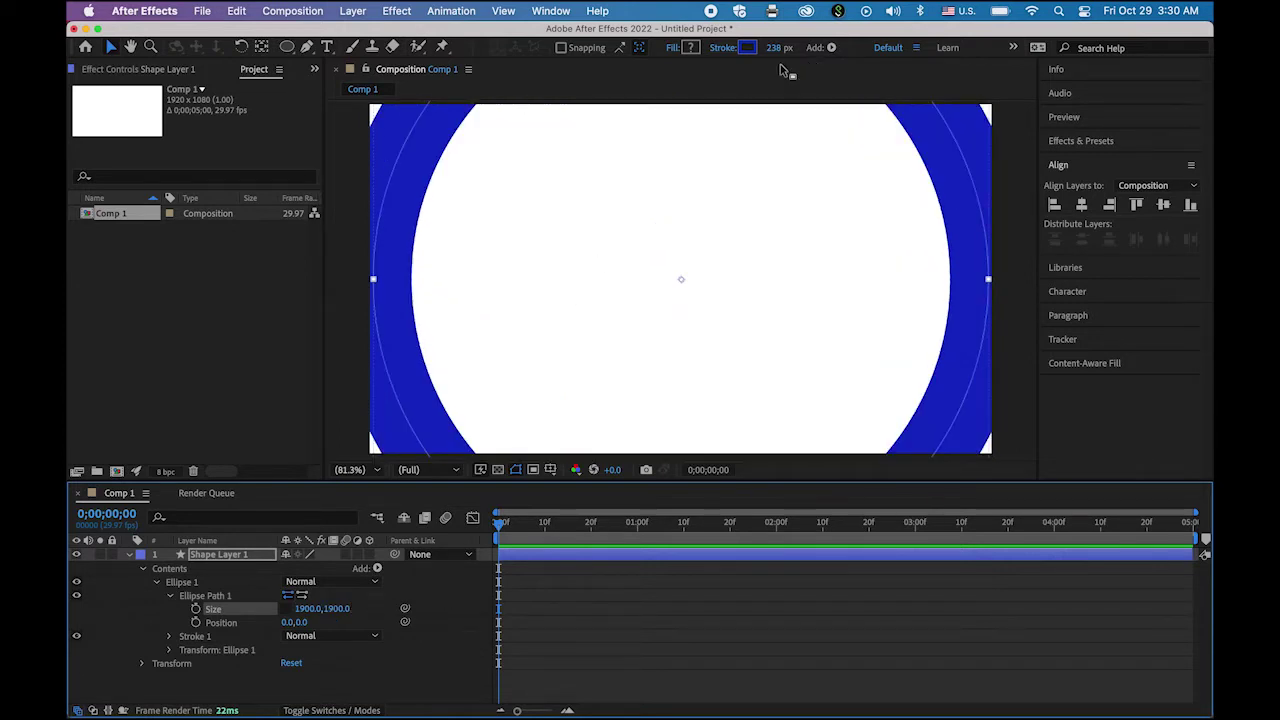
Widen the circle's stroke to 421 px and change its color to a darker navy blue
left_click_drag(771, 54, 928, 58)
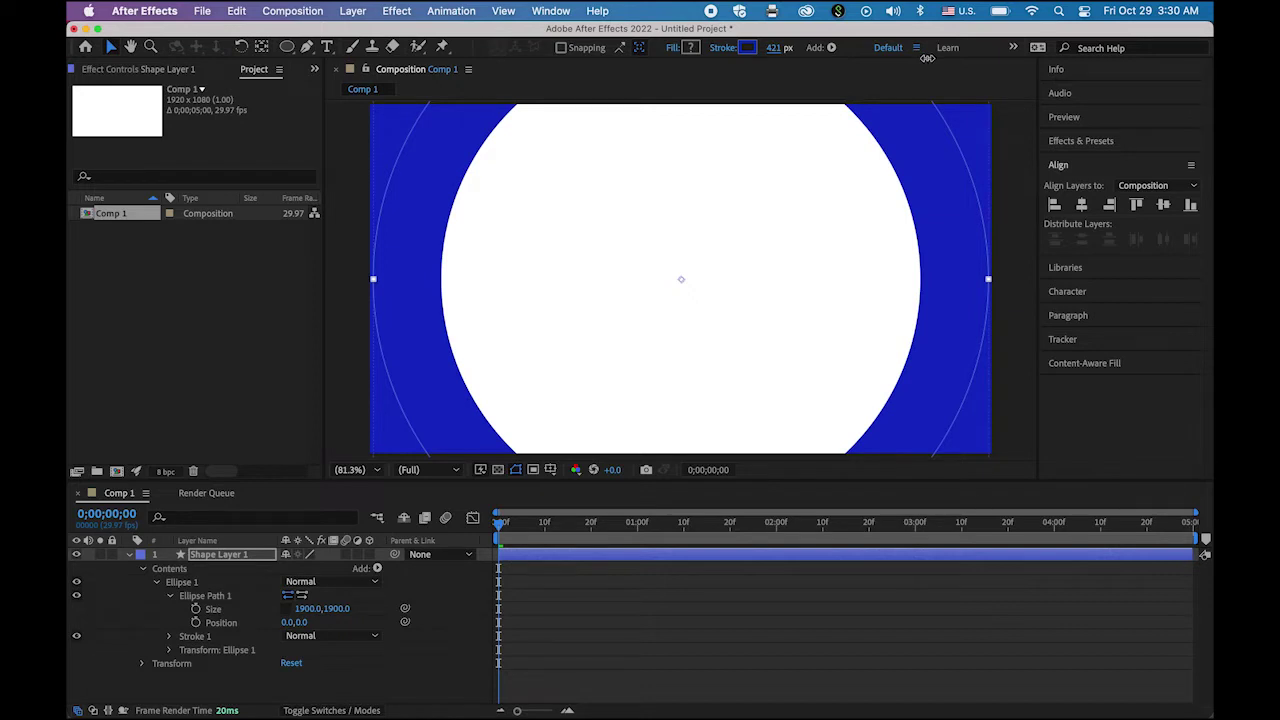
left_click(748, 48)
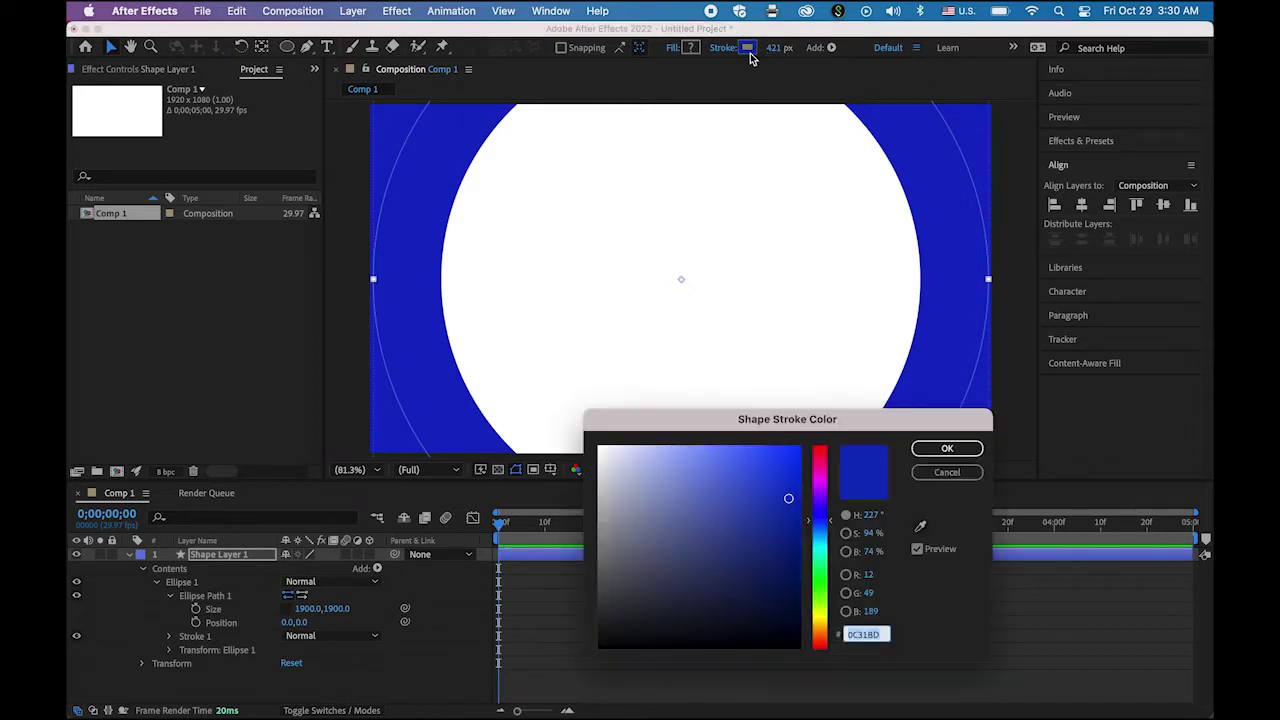
left_click(790, 519)
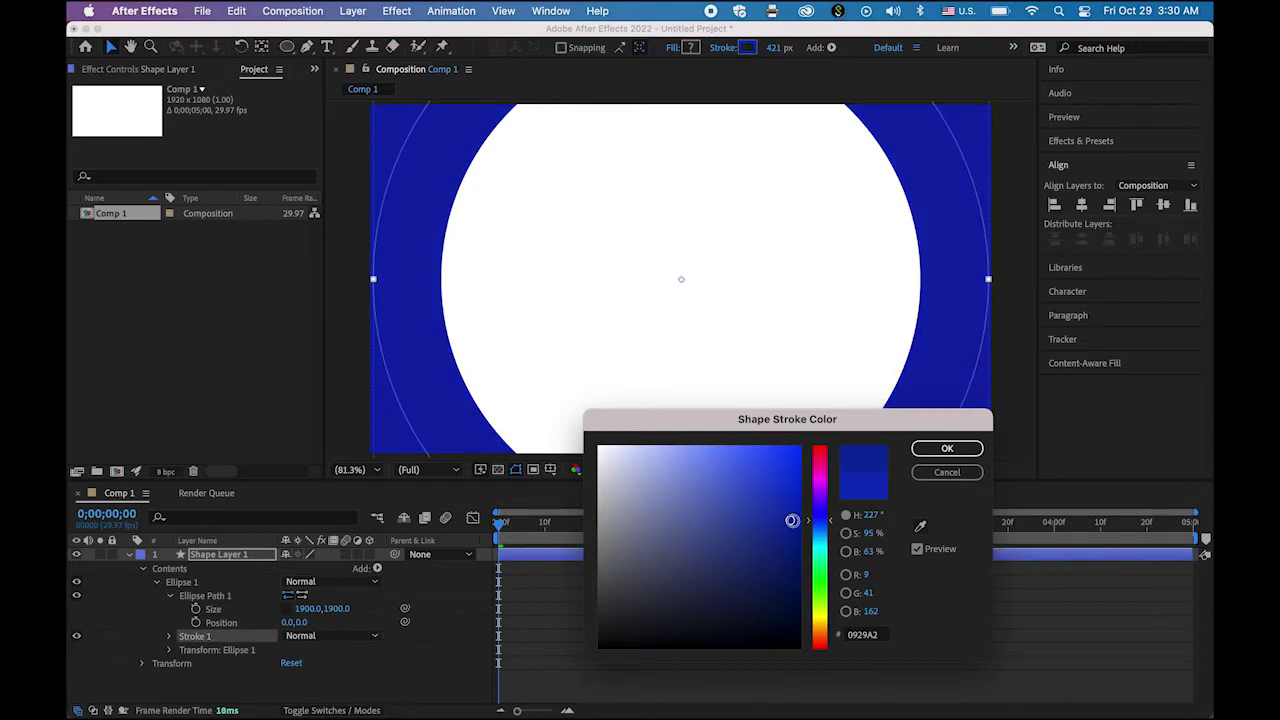
left_click(780, 509)
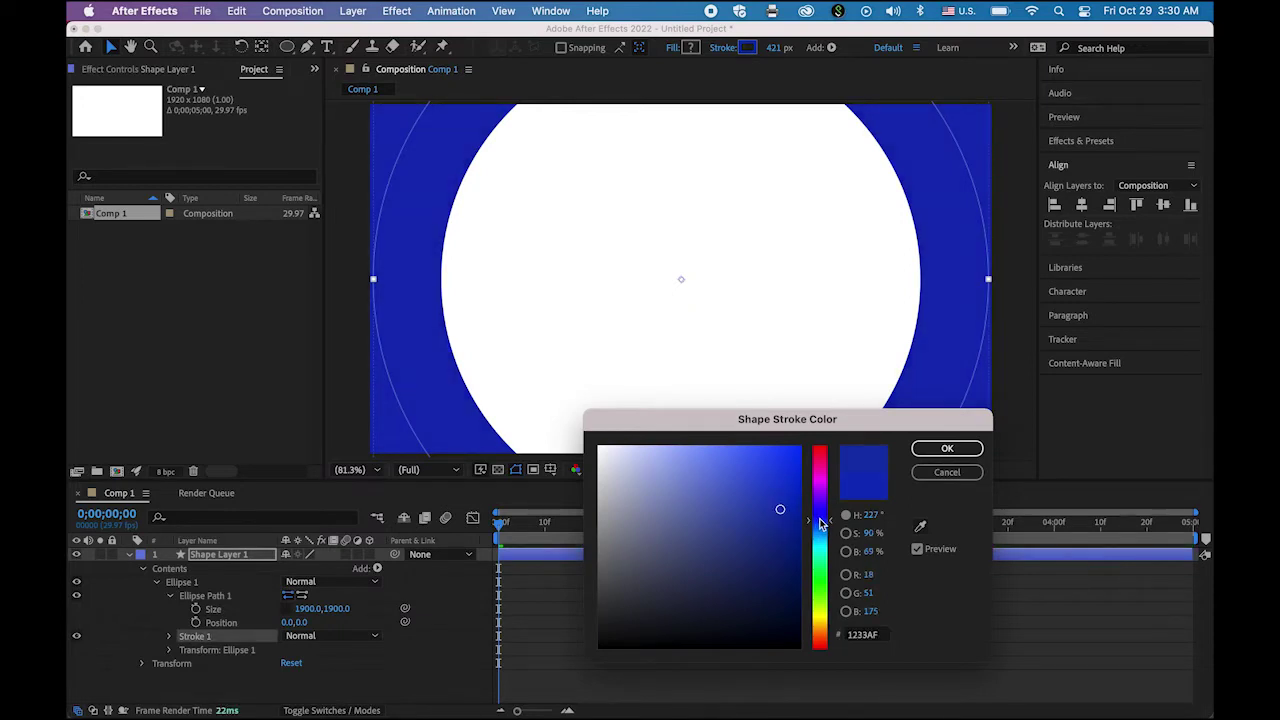
left_click(819, 518)
left_click(790, 500)
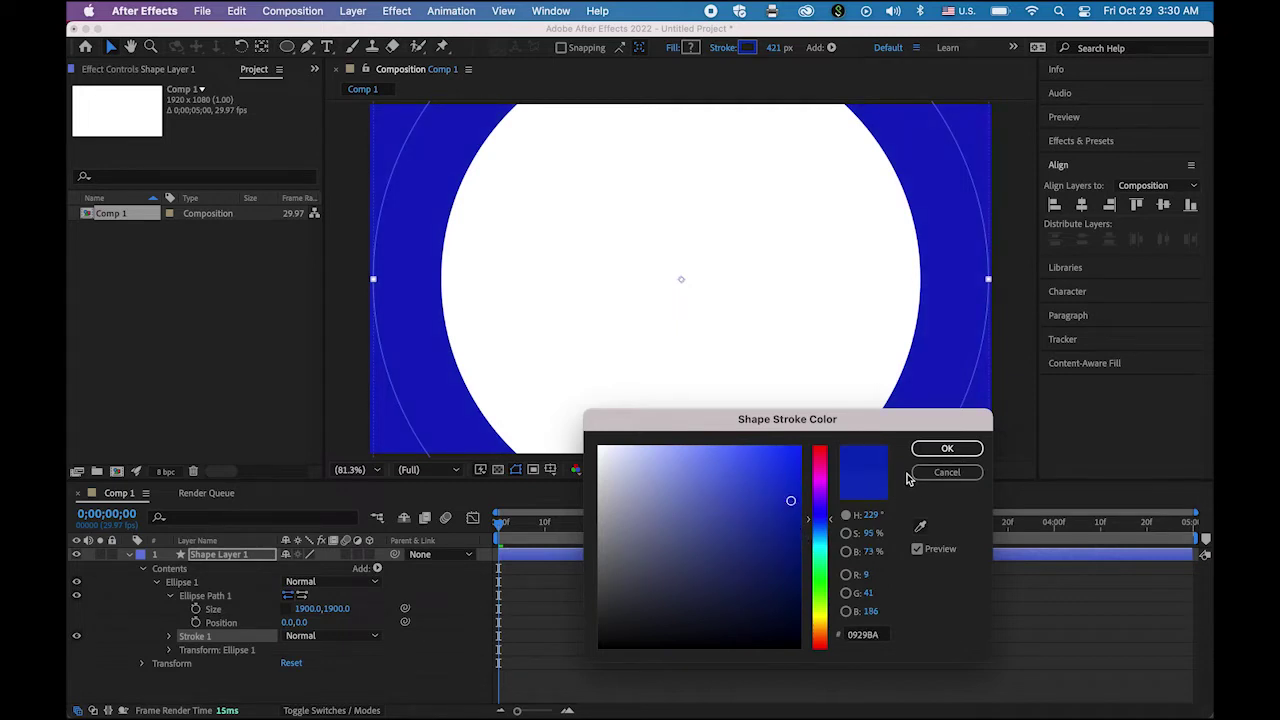
left_click(794, 518)
left_click(946, 451)
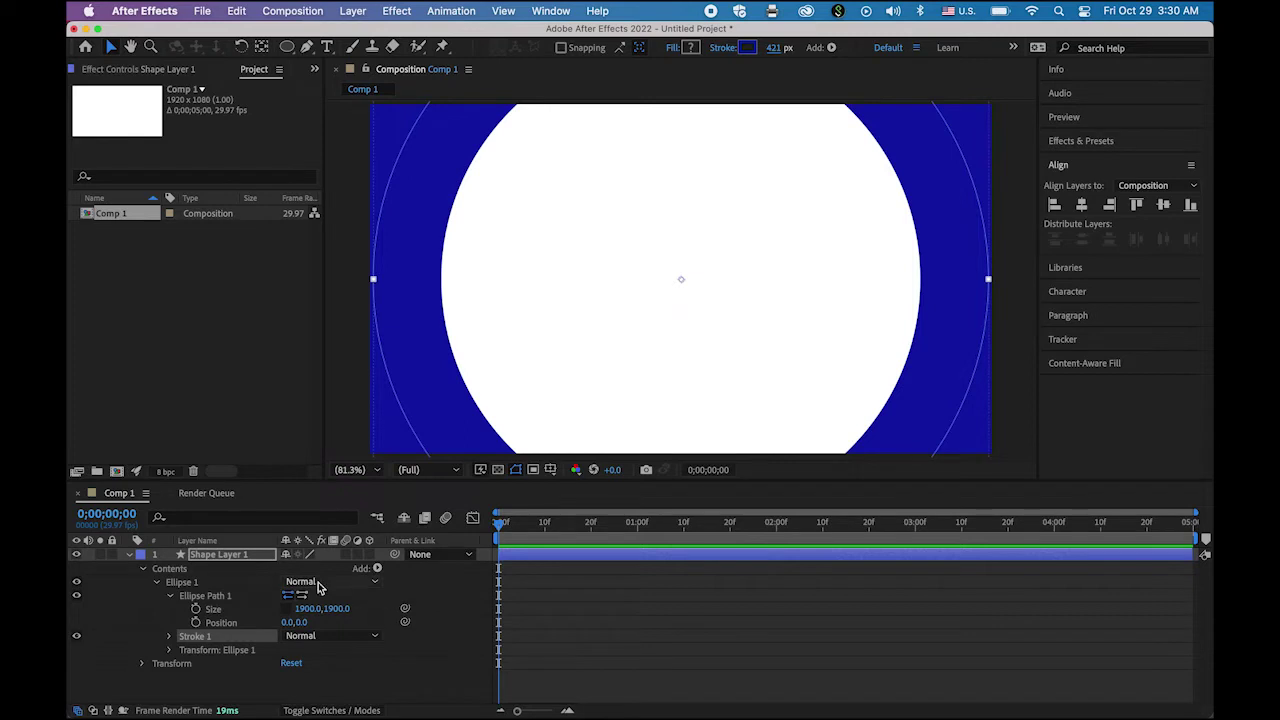
Add Trim Paths to the ellipse and expand its properties
left_click(378, 569)
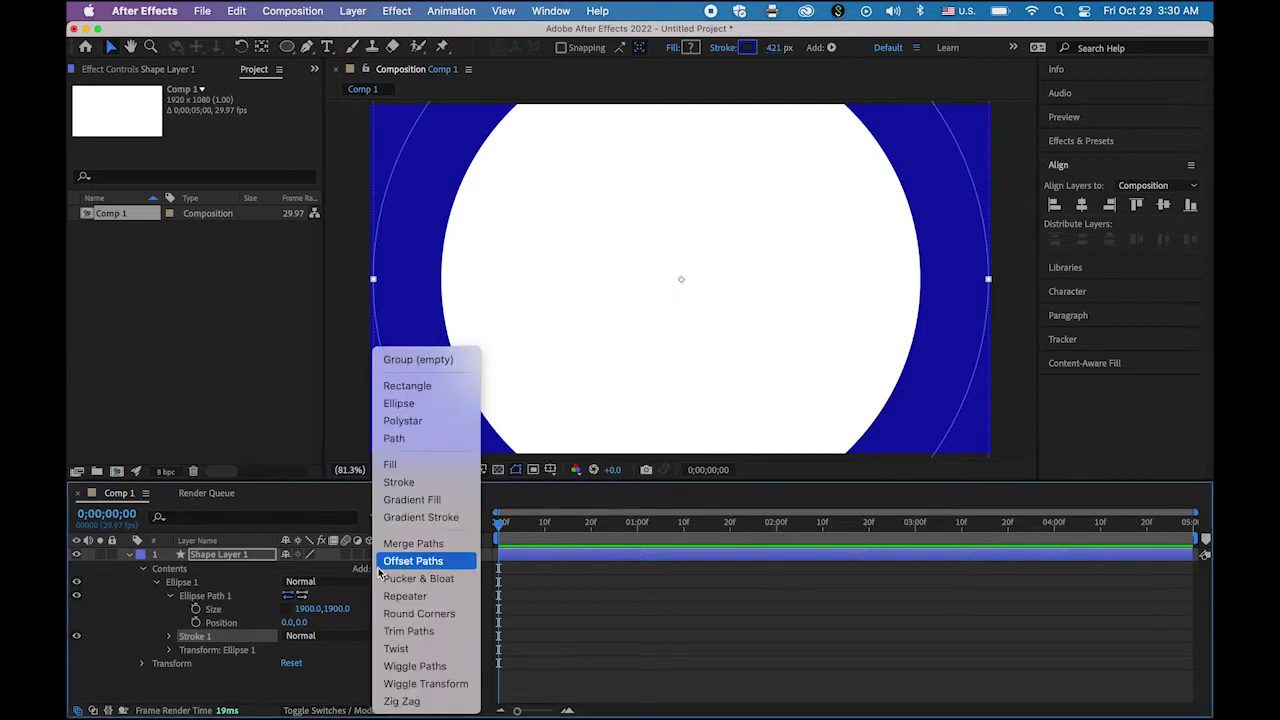
left_click(408, 631)
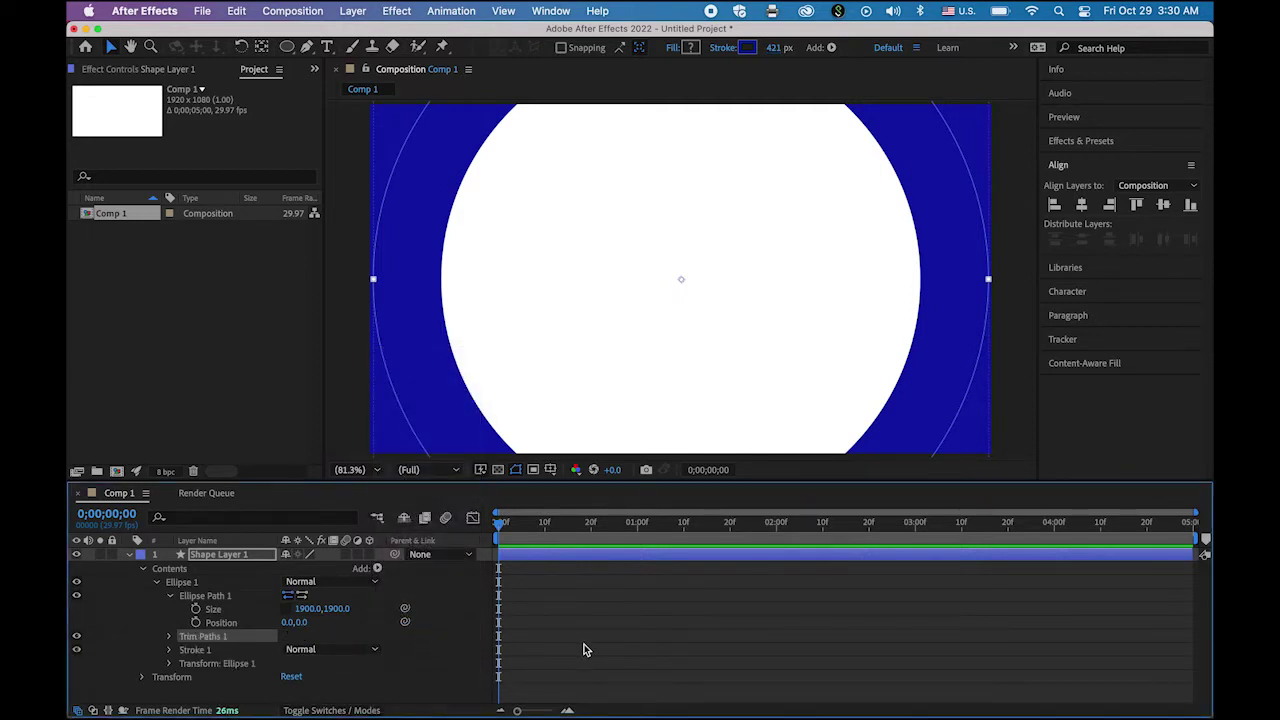
left_click(170, 638)
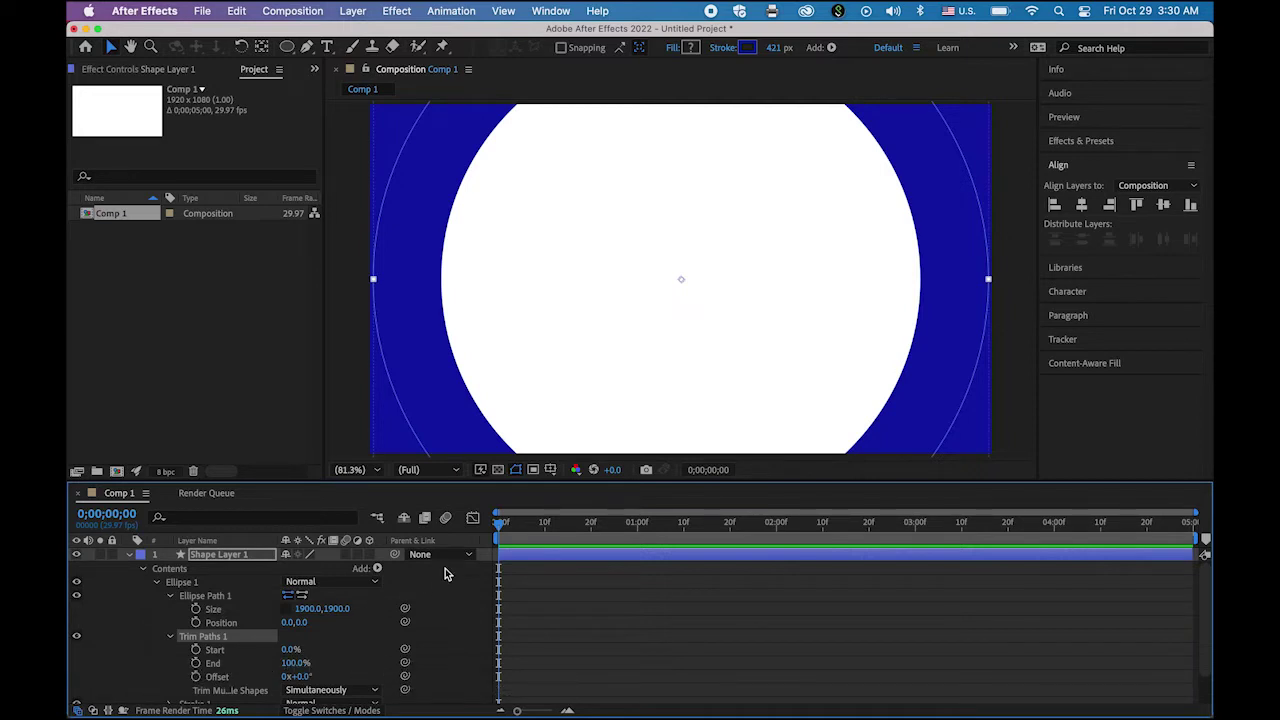
Keyframe the Trim Paths End from 0% at the first frame to 100% at 0;00;01;00
left_click(196, 663)
mouse_move(313, 652)
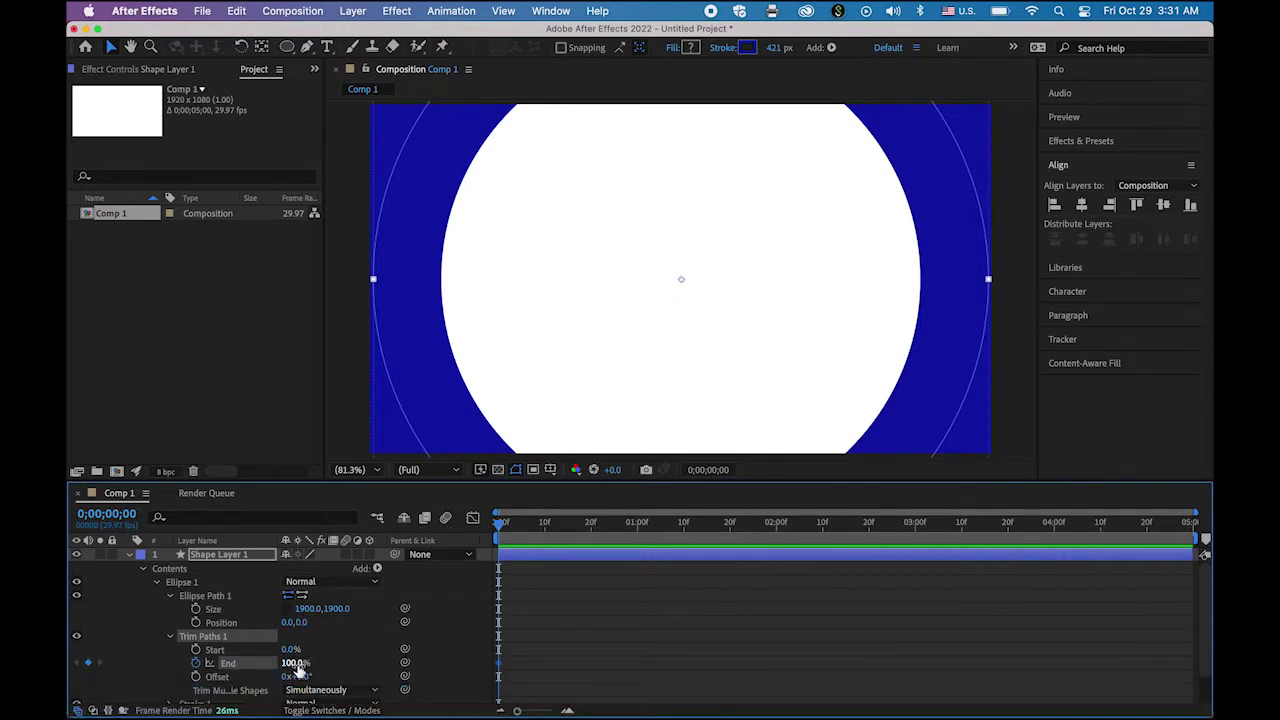
left_click_drag(299, 665, 129, 659)
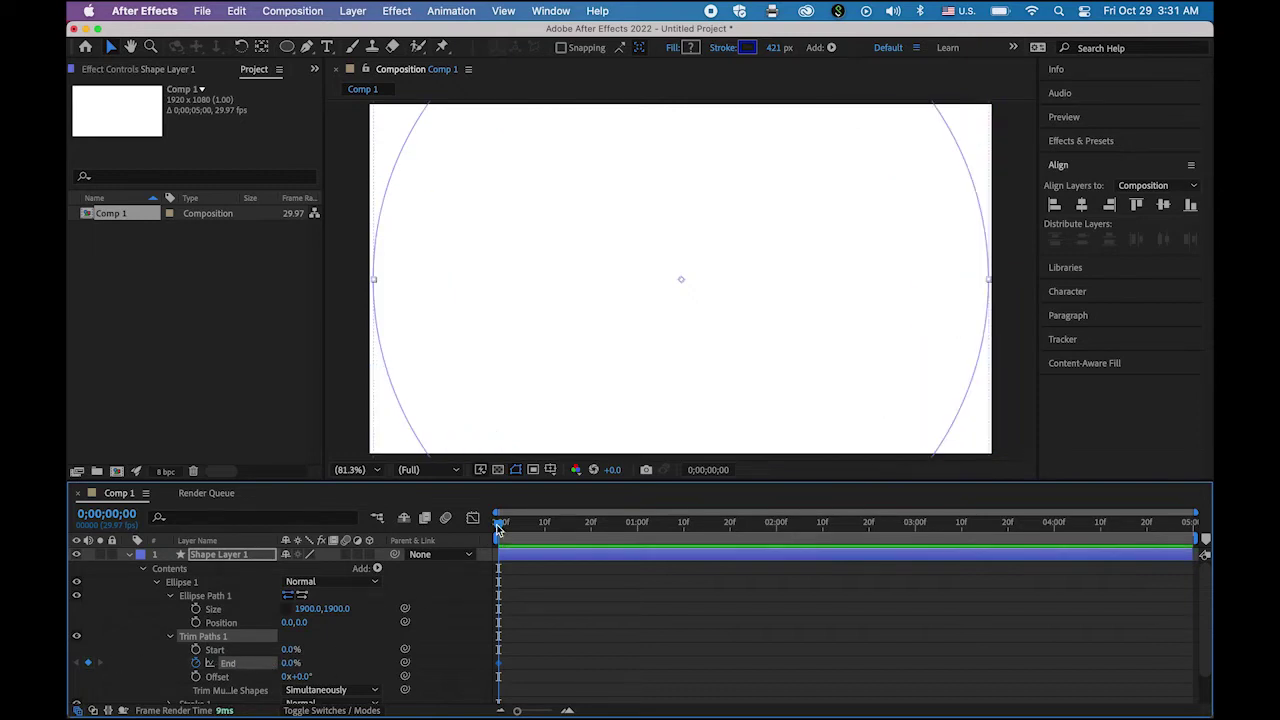
left_click_drag(500, 527, 639, 532)
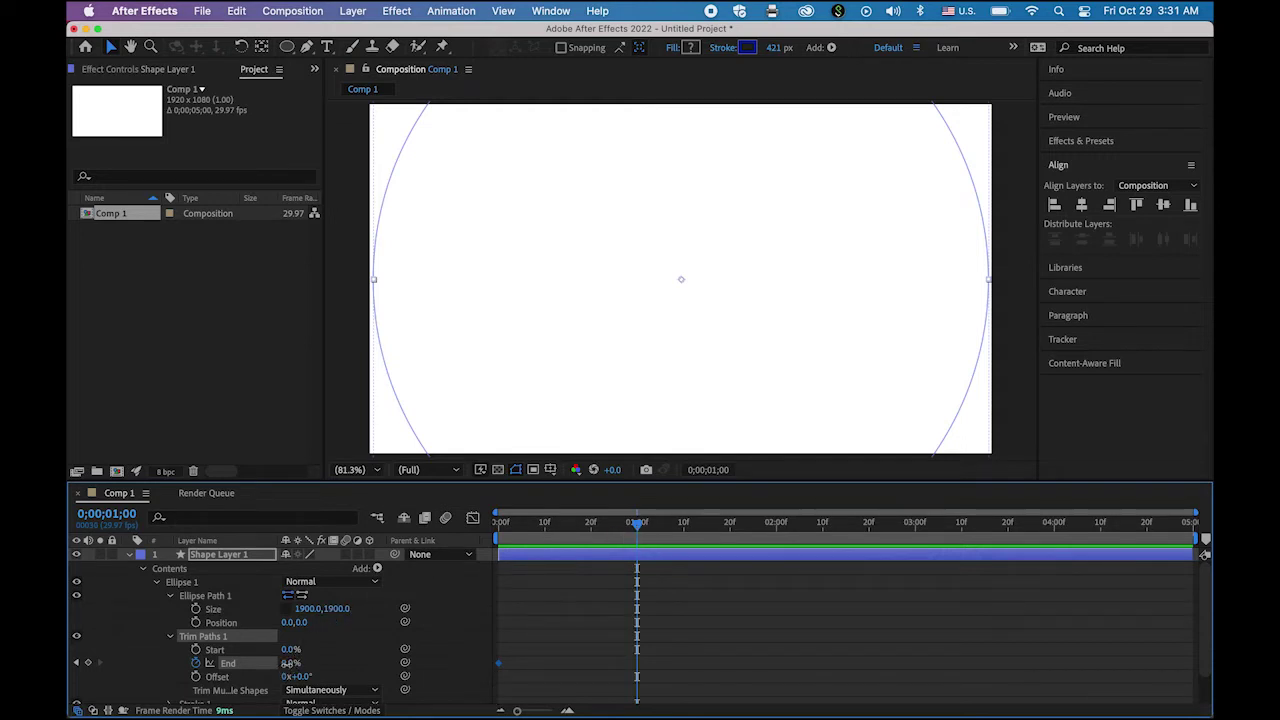
left_click_drag(288, 666, 378, 672)
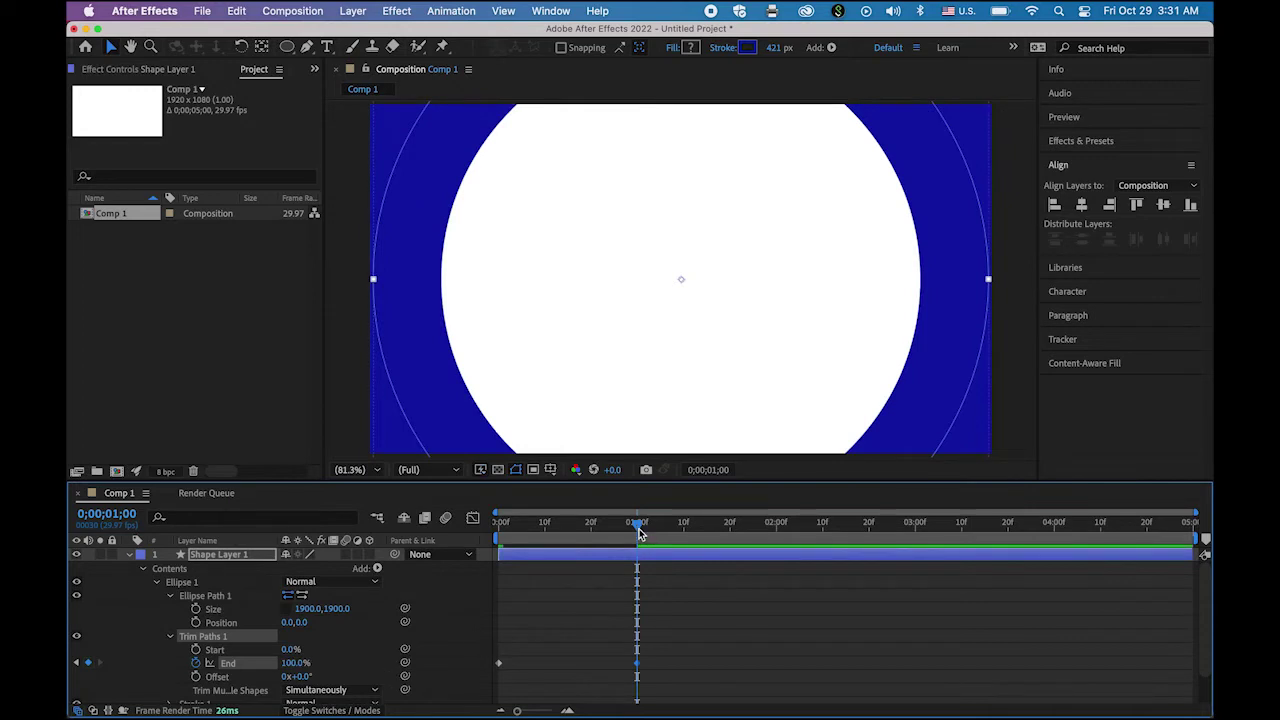
Preview the circle's trim animation from the first frame and return to 0;00;00;22 to inspect the stroke's end
left_click_drag(640, 534, 466, 537)
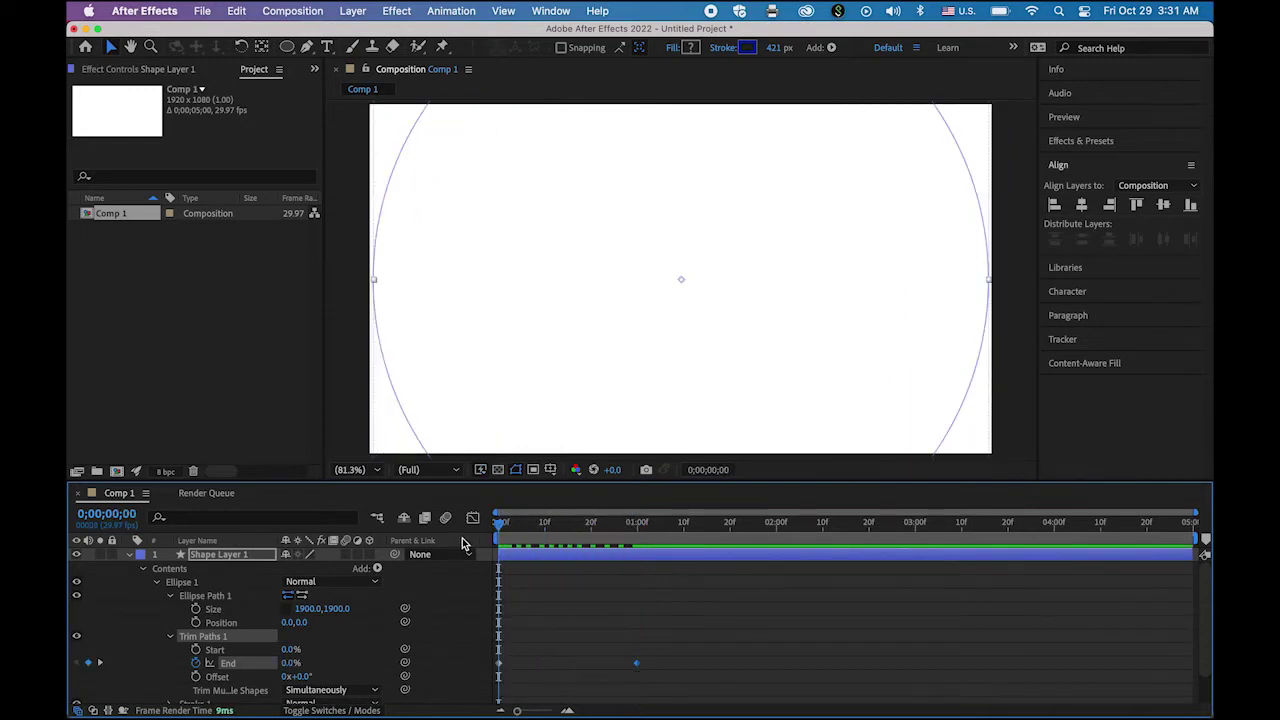
key("space")
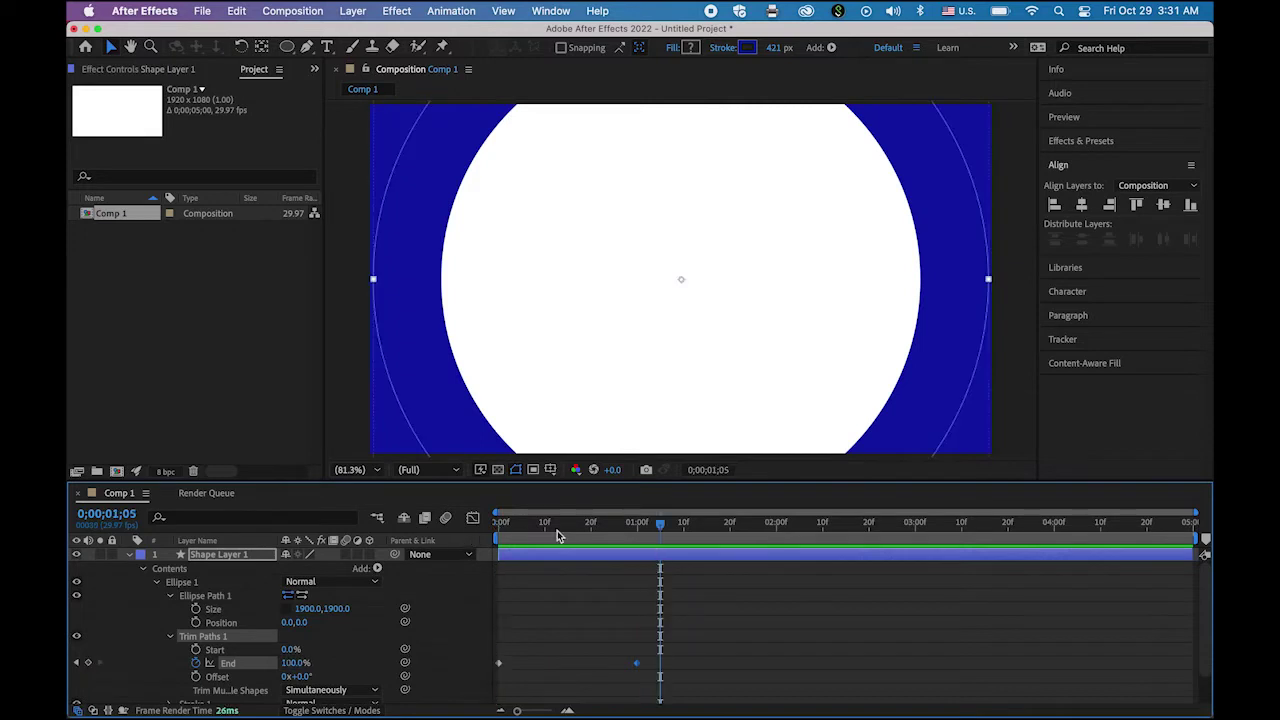
mouse_move(659, 525)
left_mouse_down()
mouse_move(564, 537)
mouse_move(597, 543)
left_mouse_up()
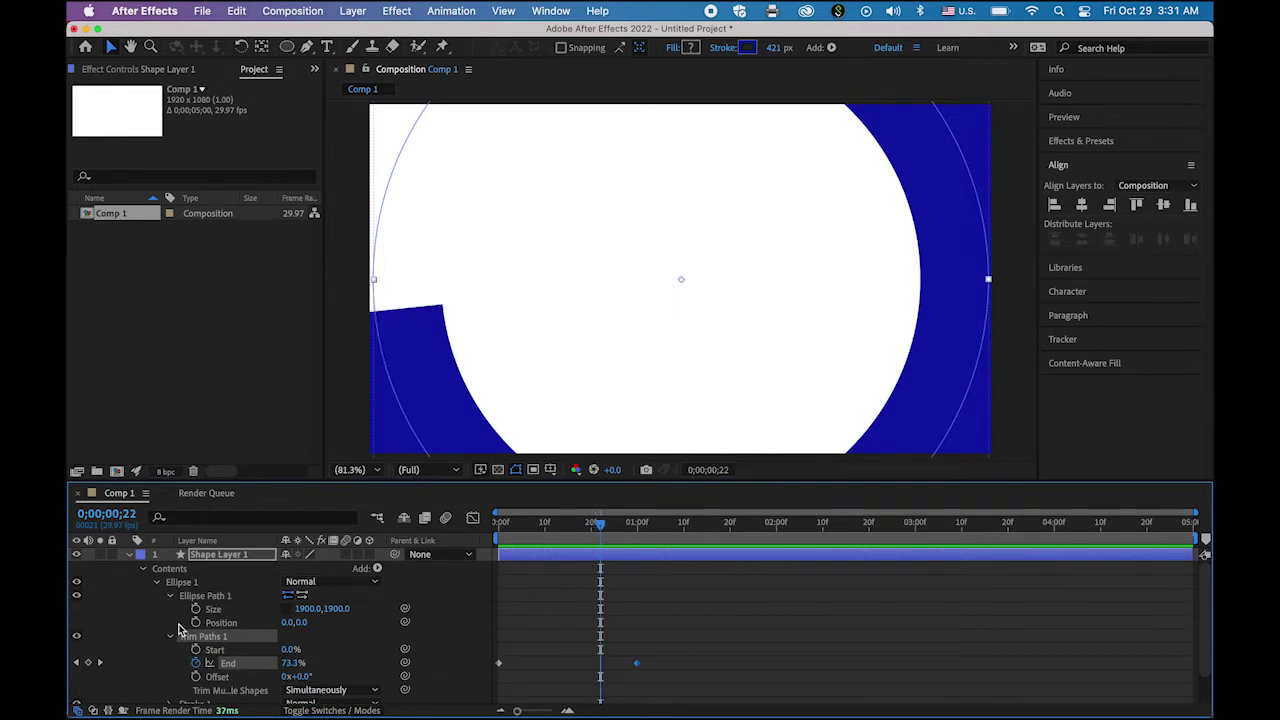
Expand the ellipse's Stroke 1 properties and set its Line Cap to Round Cap
scroll(250, 650, "down", 2)
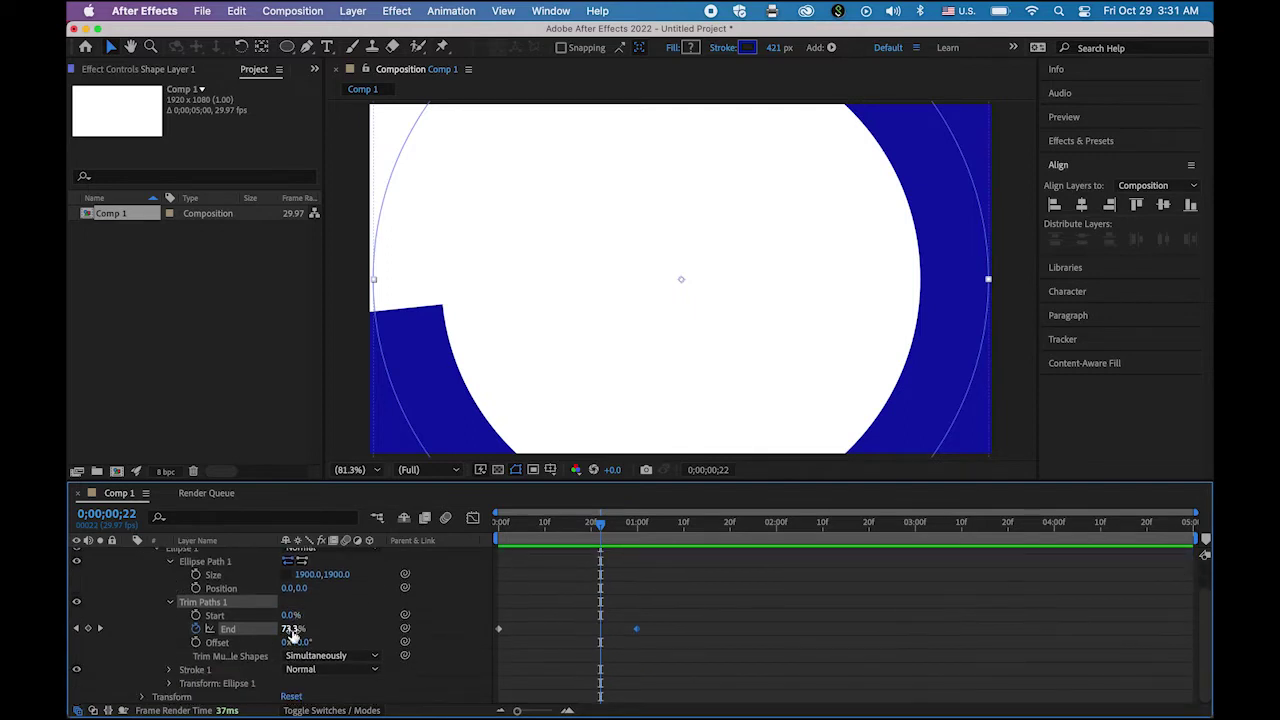
left_click(170, 670)
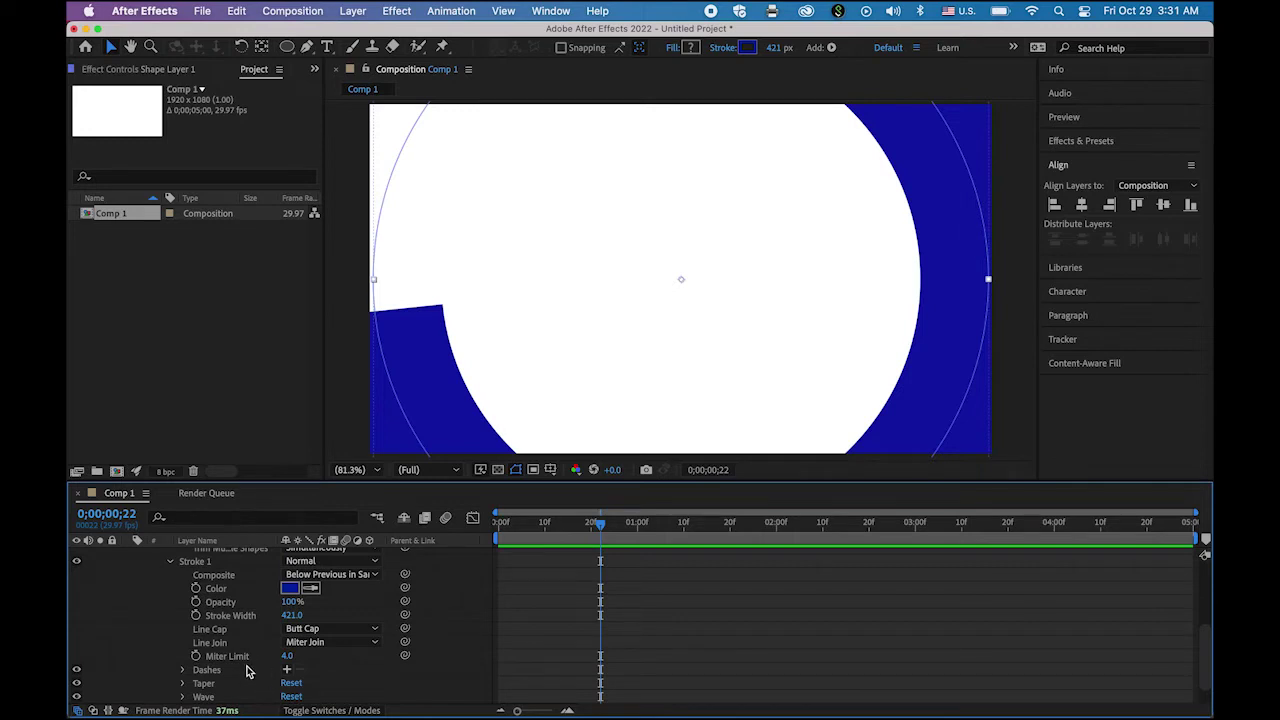
scroll(243, 675, "down", 1)
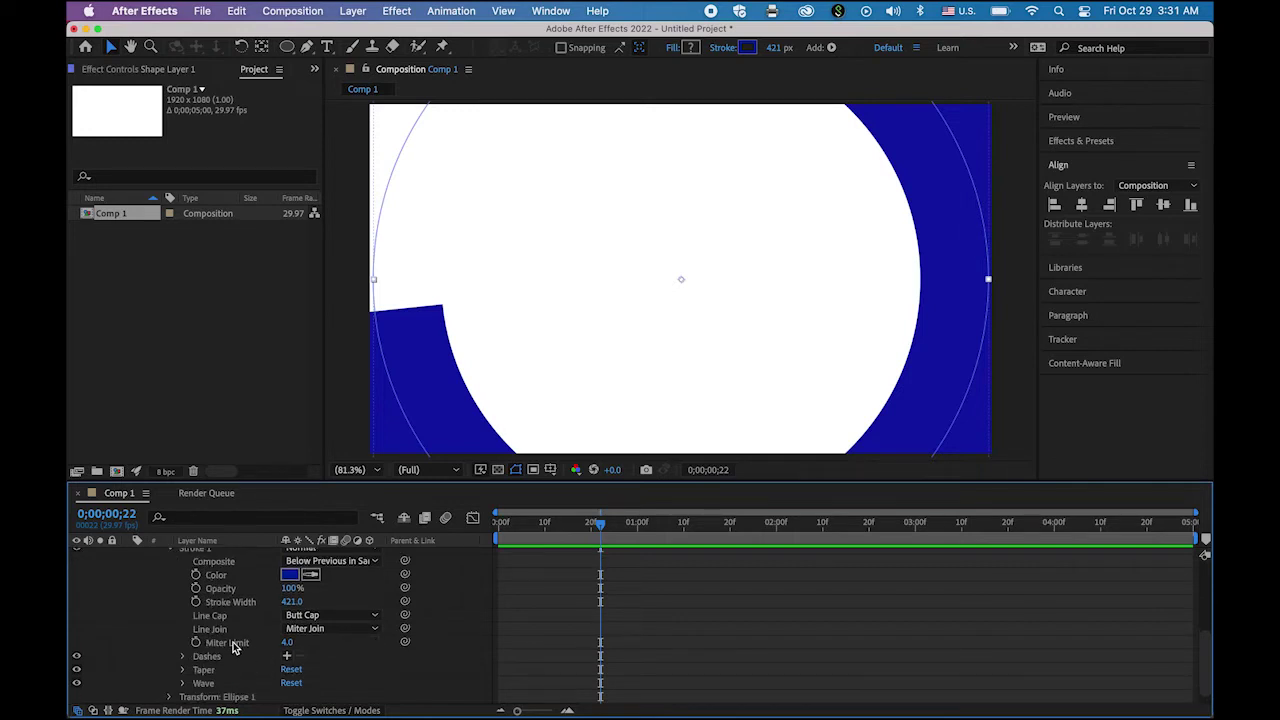
left_click(376, 619)
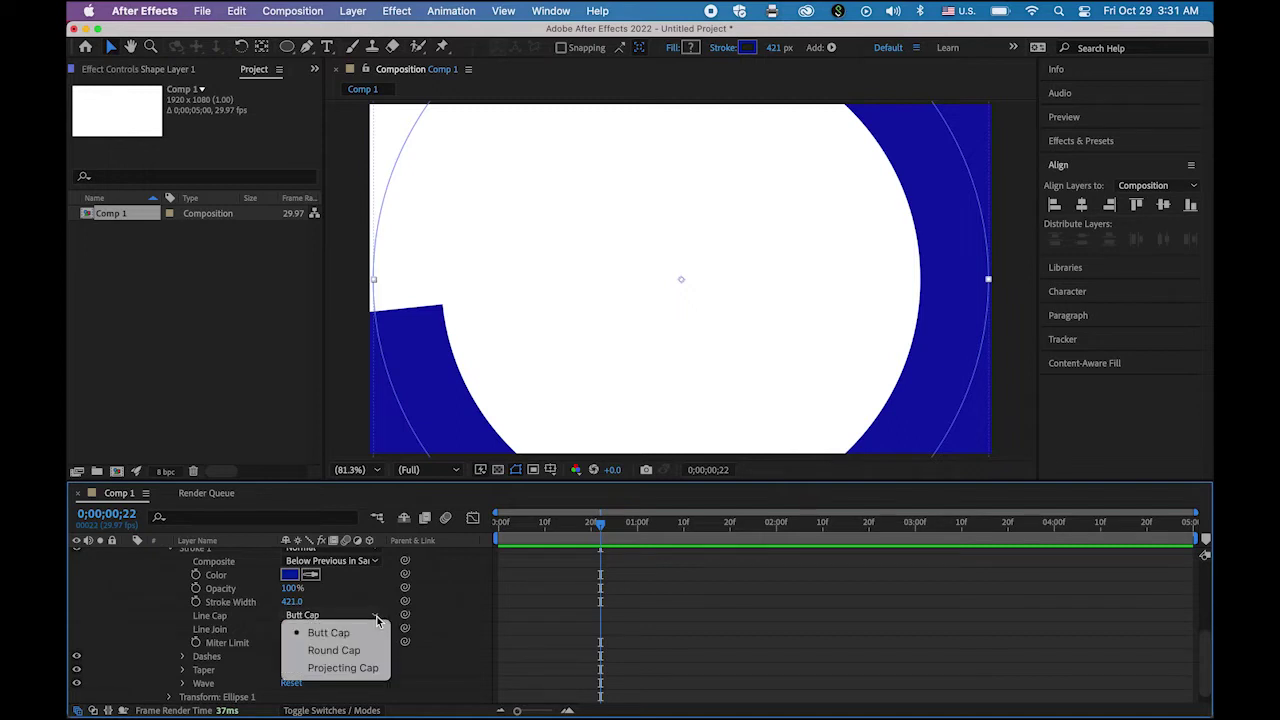
left_click(334, 650)
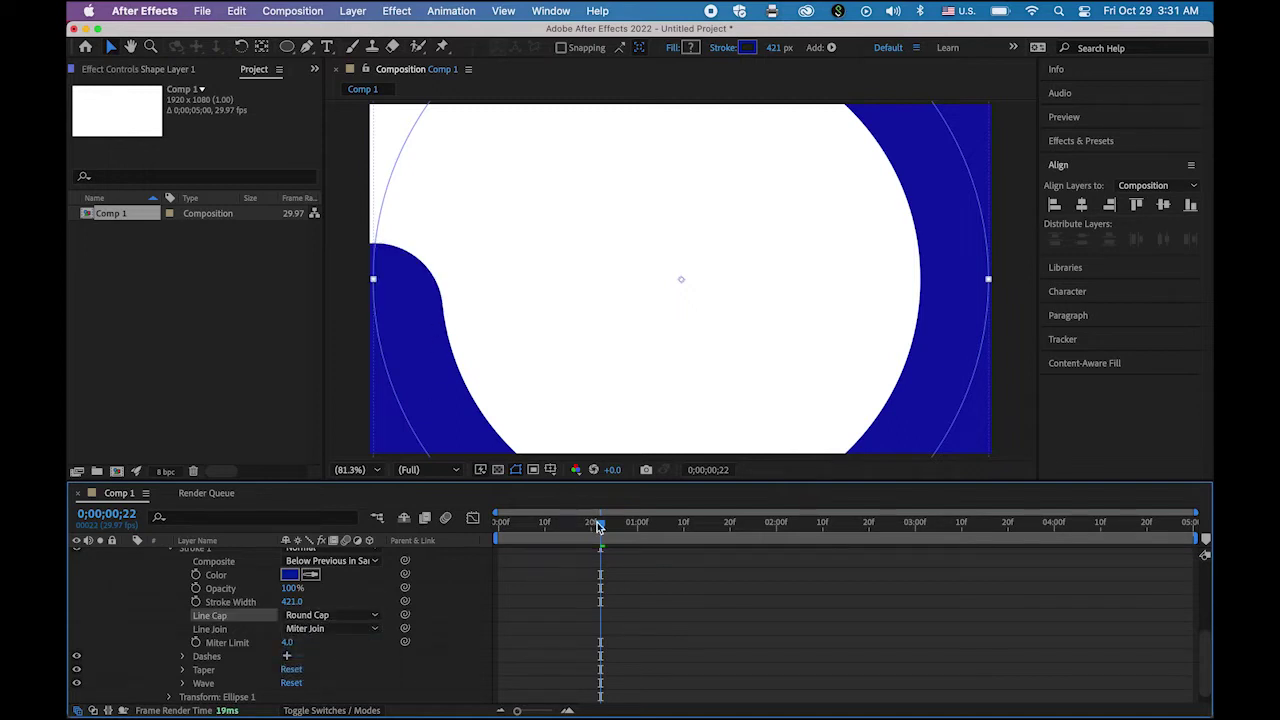
Preview the rounded stroke's trim animation from the first frame and return to 0;00;00;22
left_click_drag(601, 530, 430, 521)
key("space")
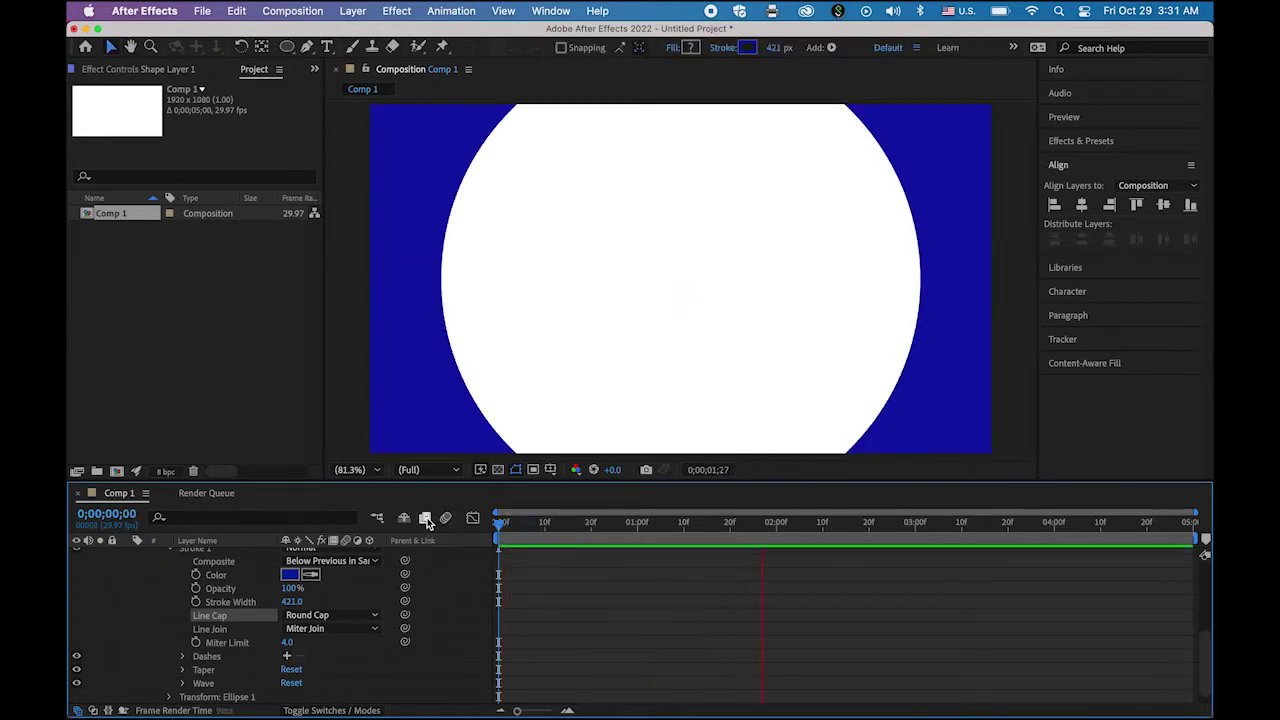
key("space")
mouse_move(765, 526)
left_mouse_down()
mouse_move(442, 542)
mouse_move(600, 534)
left_mouse_up()
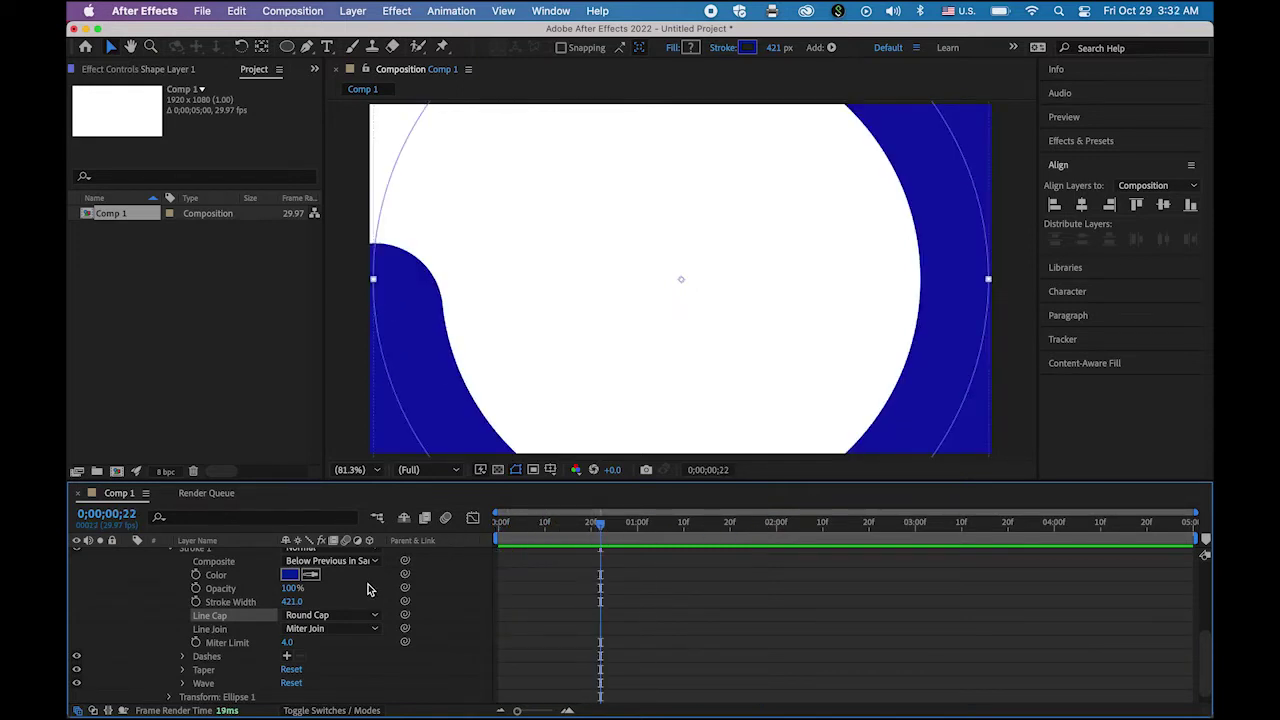
Collapse Shape Layer 1 and add an Inner Shadow layer style to it
scroll(225, 610, "up", 3)
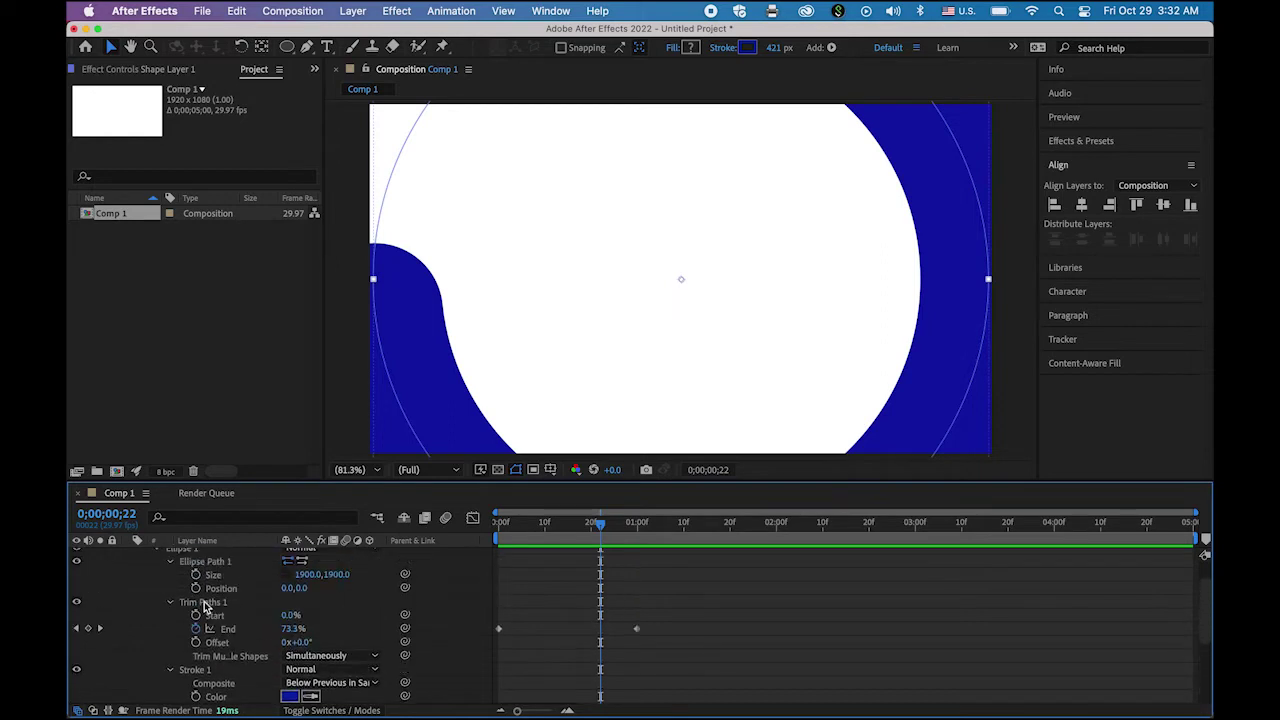
scroll(208, 605, "up", 2)
left_click(129, 555)
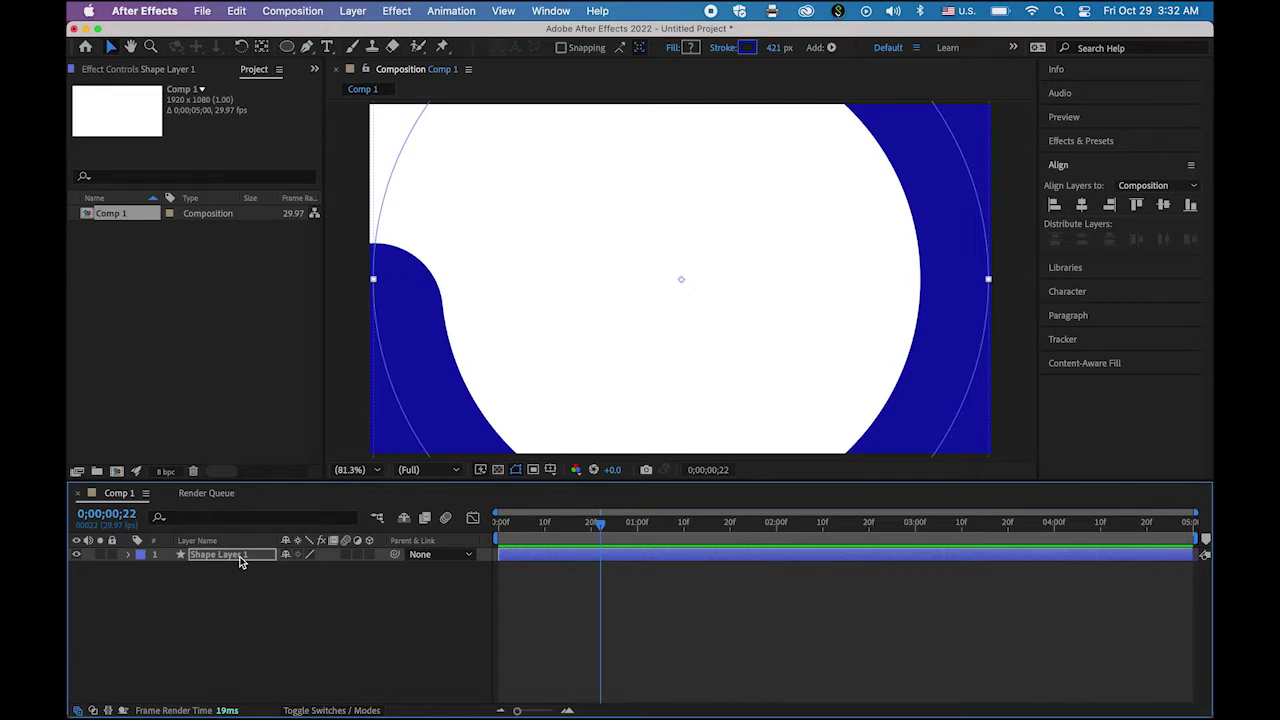
right_click(240, 562)
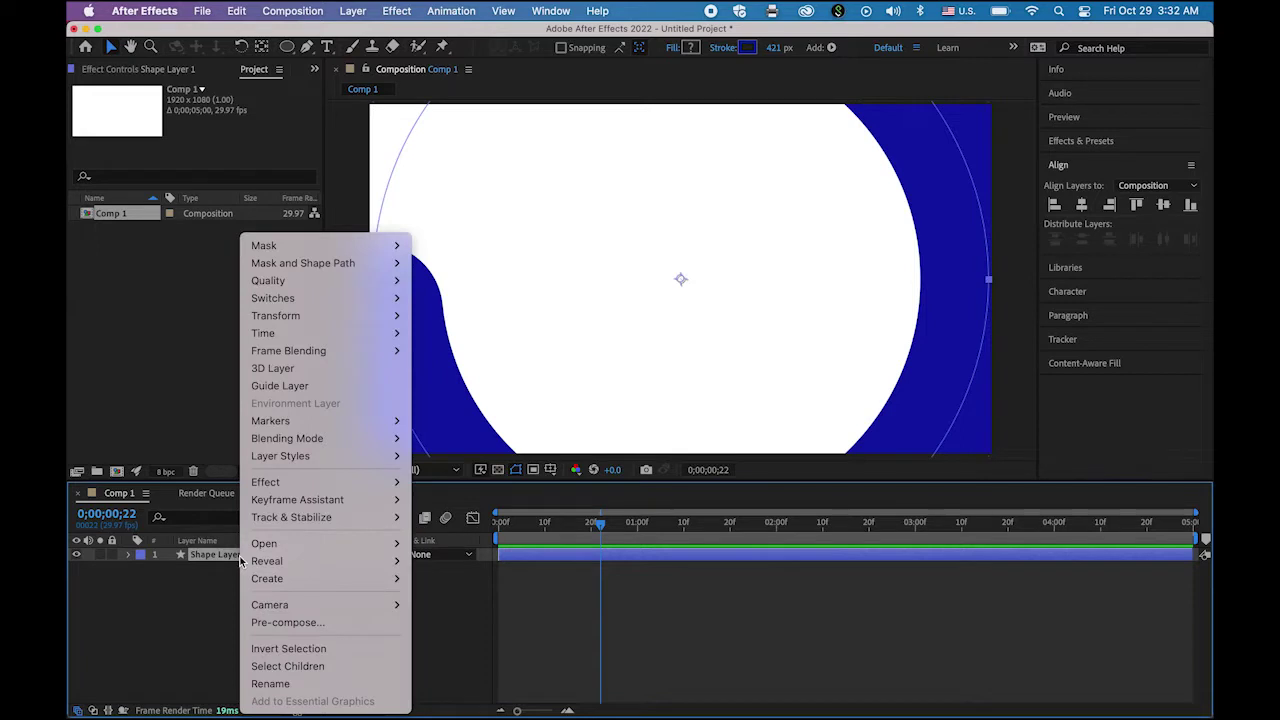
mouse_move(305, 463)
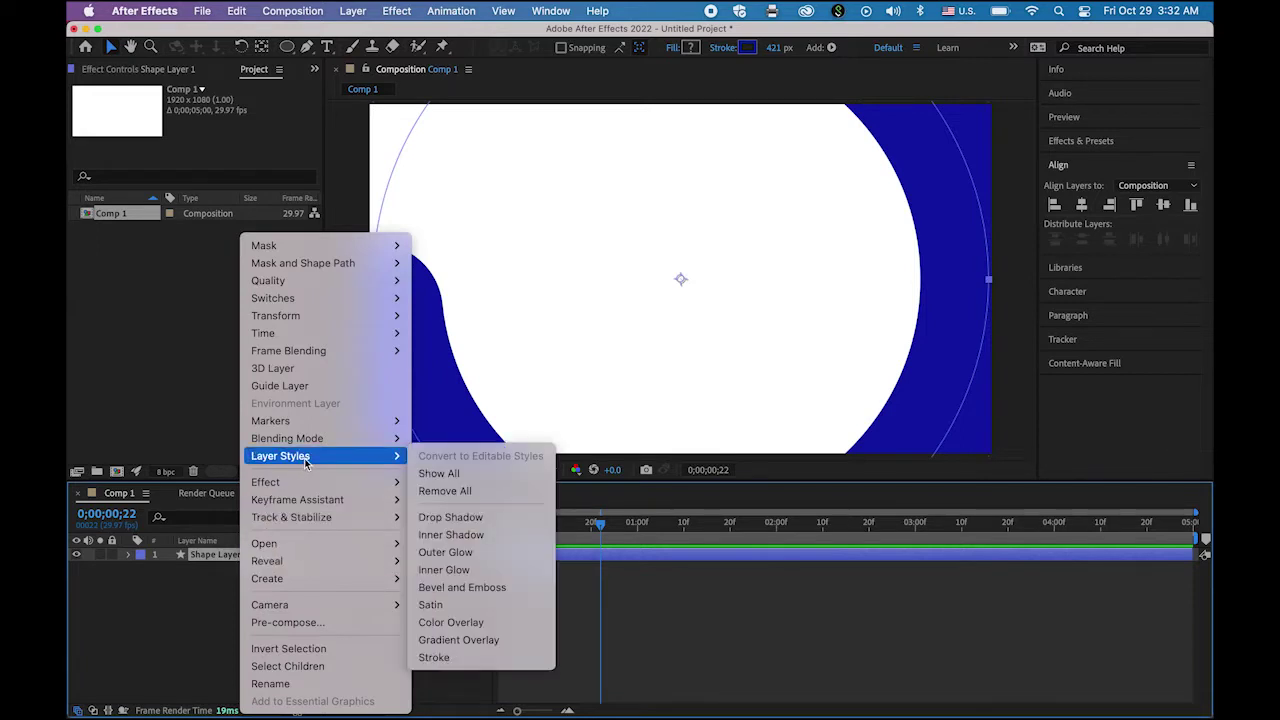
left_click(498, 536)
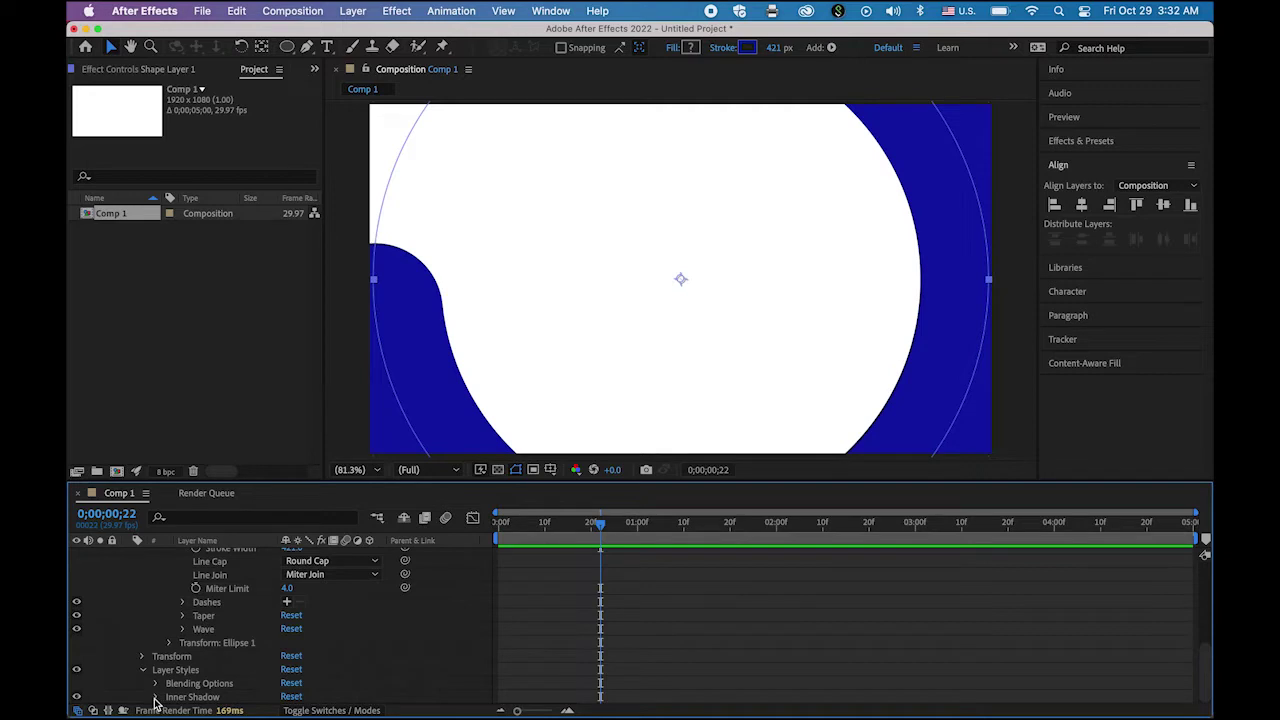
Set the Inner Shadow's Distance to 45 and Size to 34, and check the full circle at 0;00;01;00
left_click(155, 697)
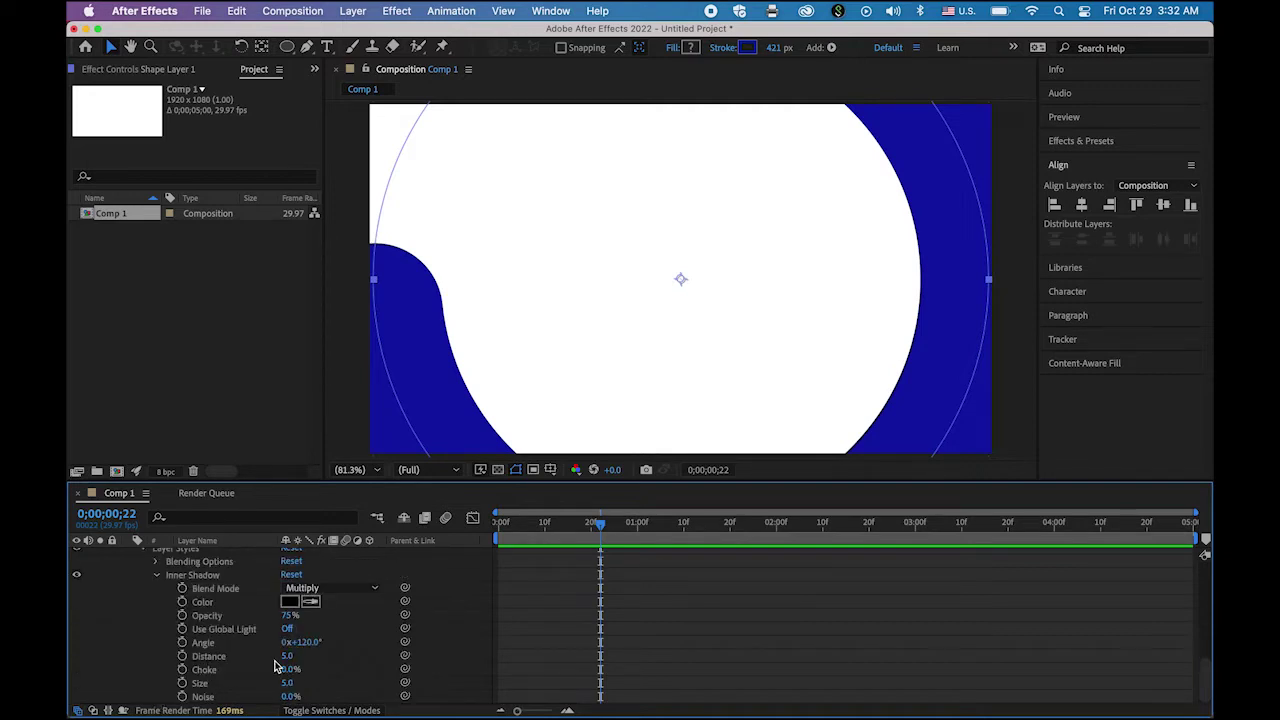
left_click_drag(288, 656, 316, 660)
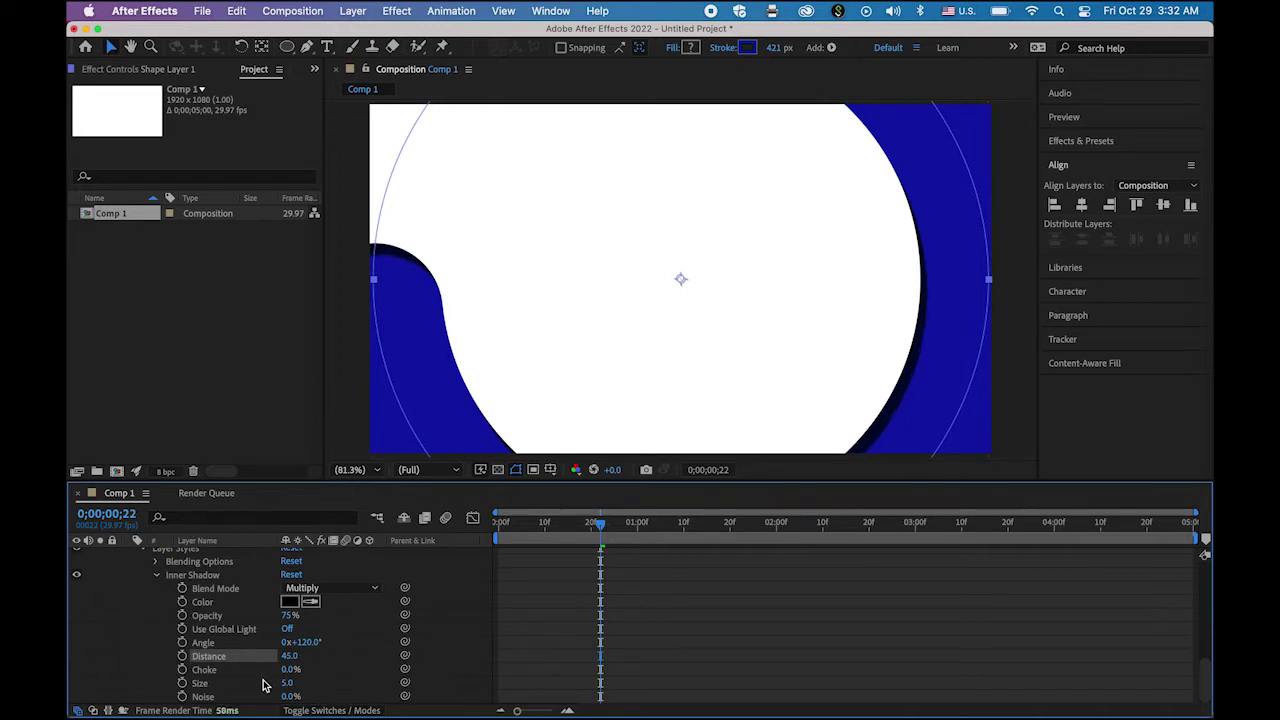
left_click_drag(286, 684, 310, 684)
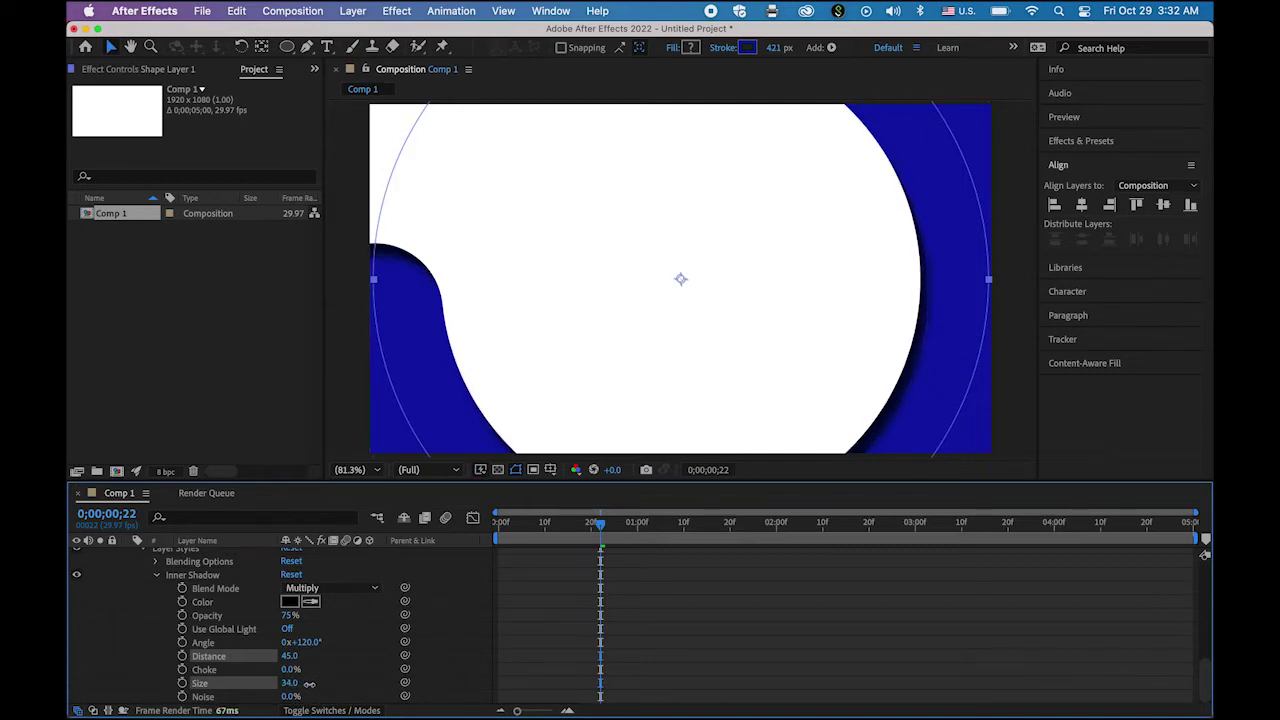
left_click_drag(593, 532, 637, 552)
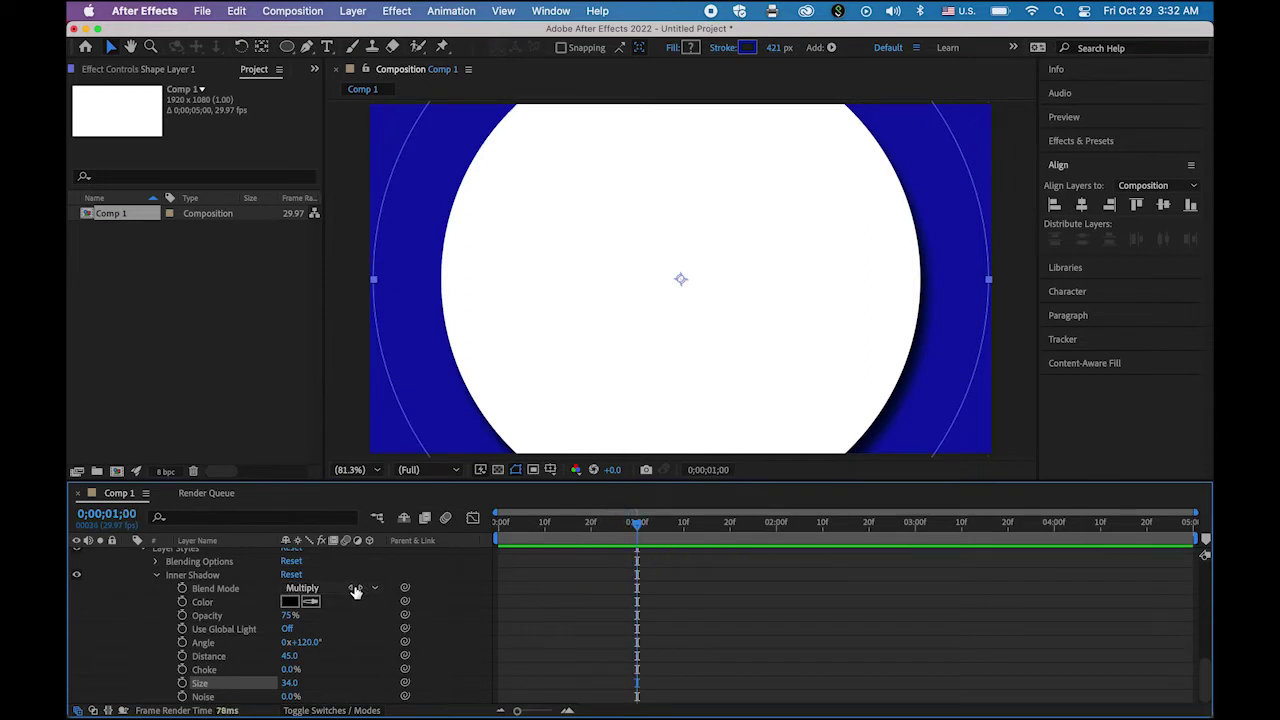
Collapse the circle's shape layer and rename it as 01
scroll(286, 600, "up", 6)
scroll(193, 598, "up", 5)
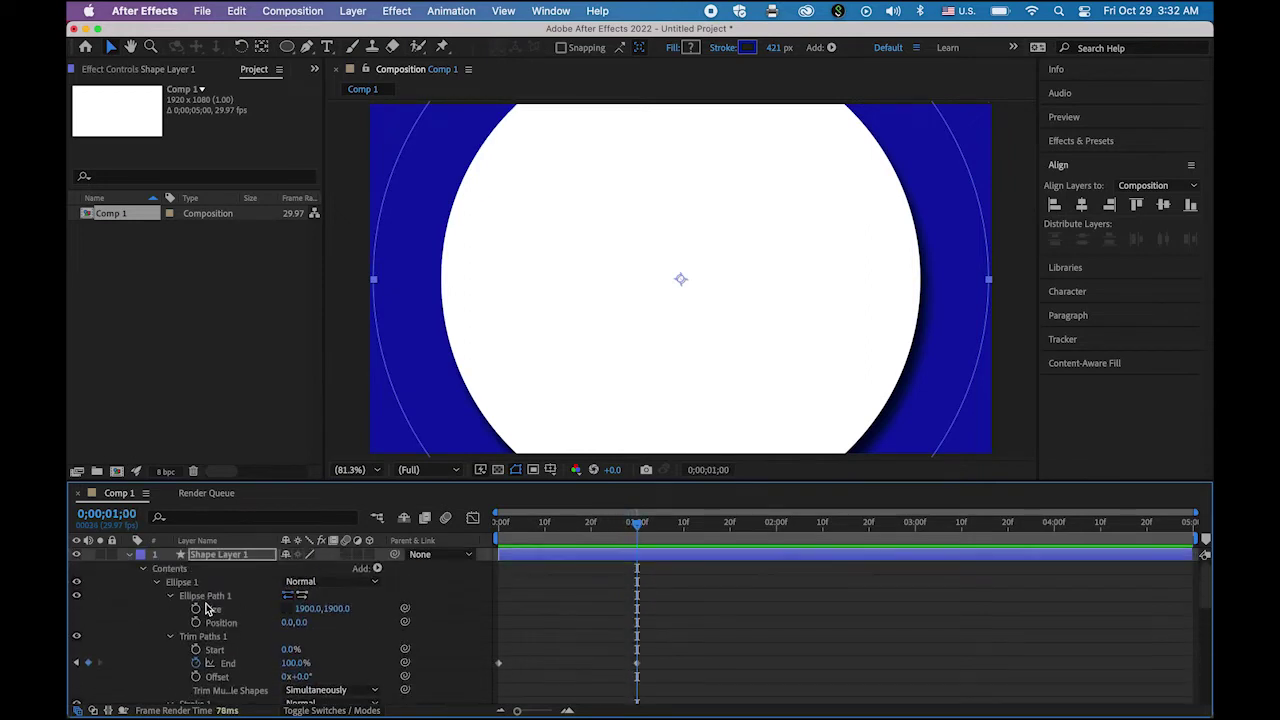
left_click(131, 560)
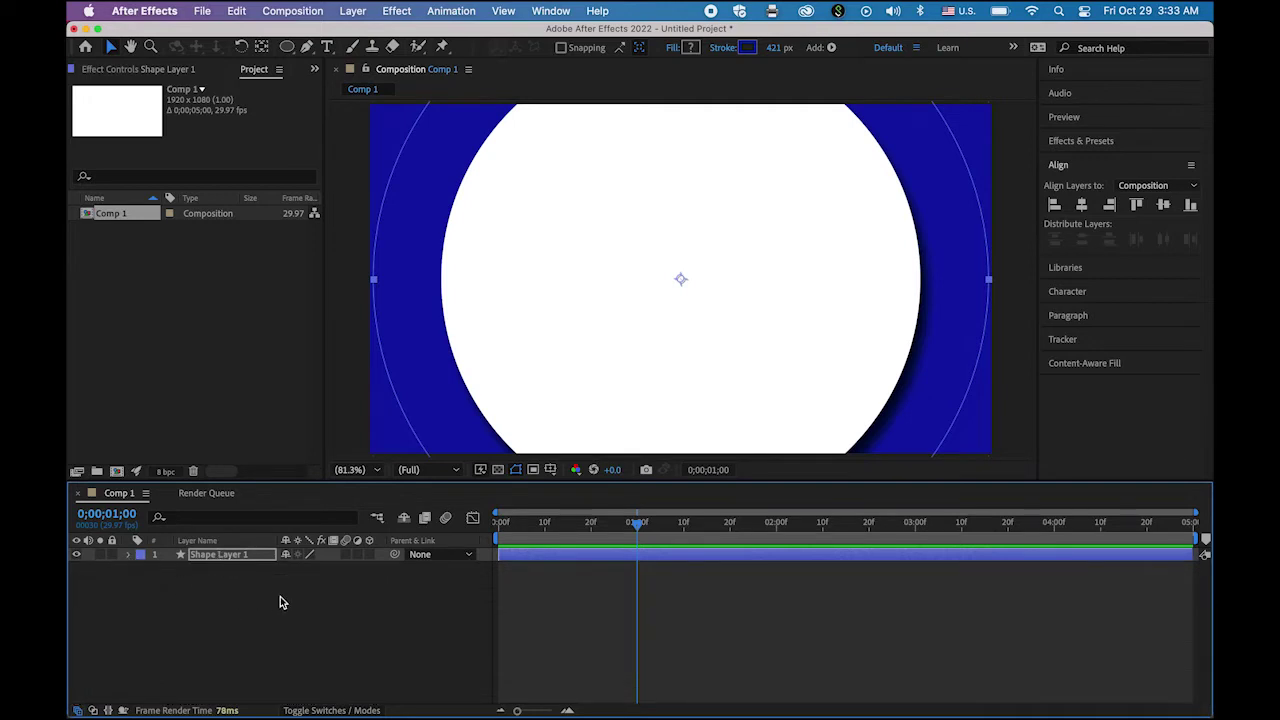
left_click(225, 557)
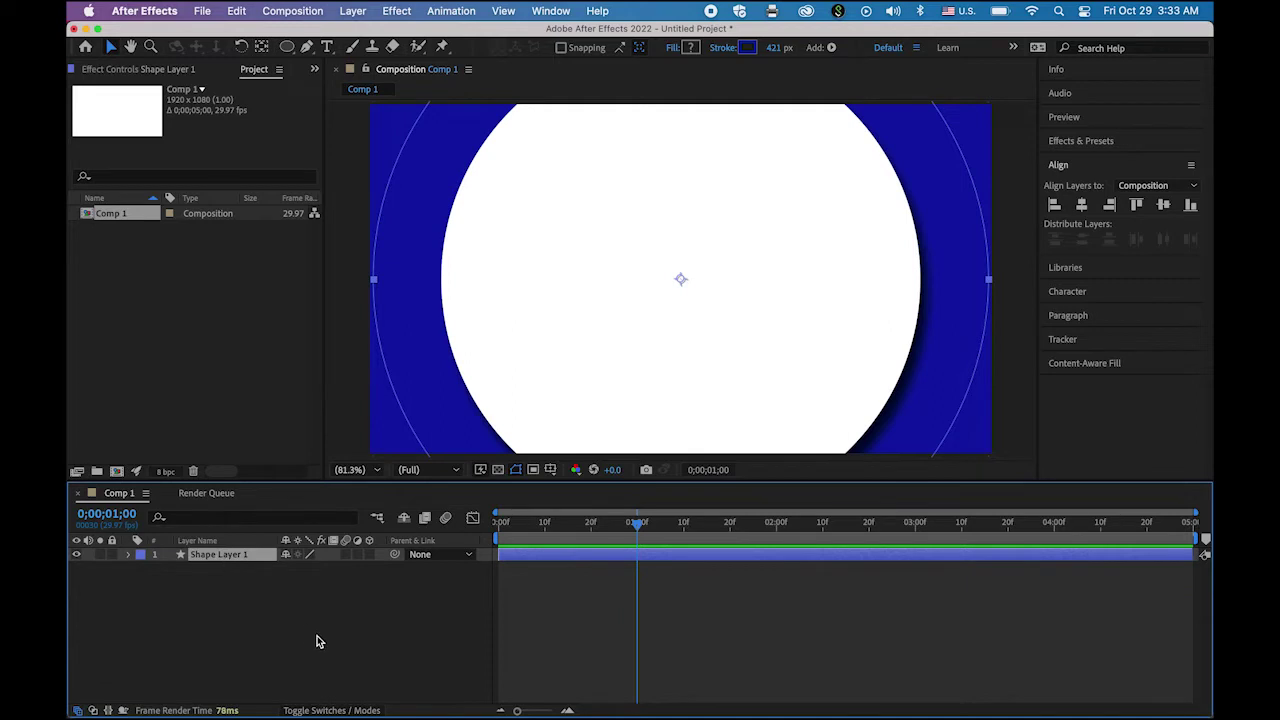
key("Return")
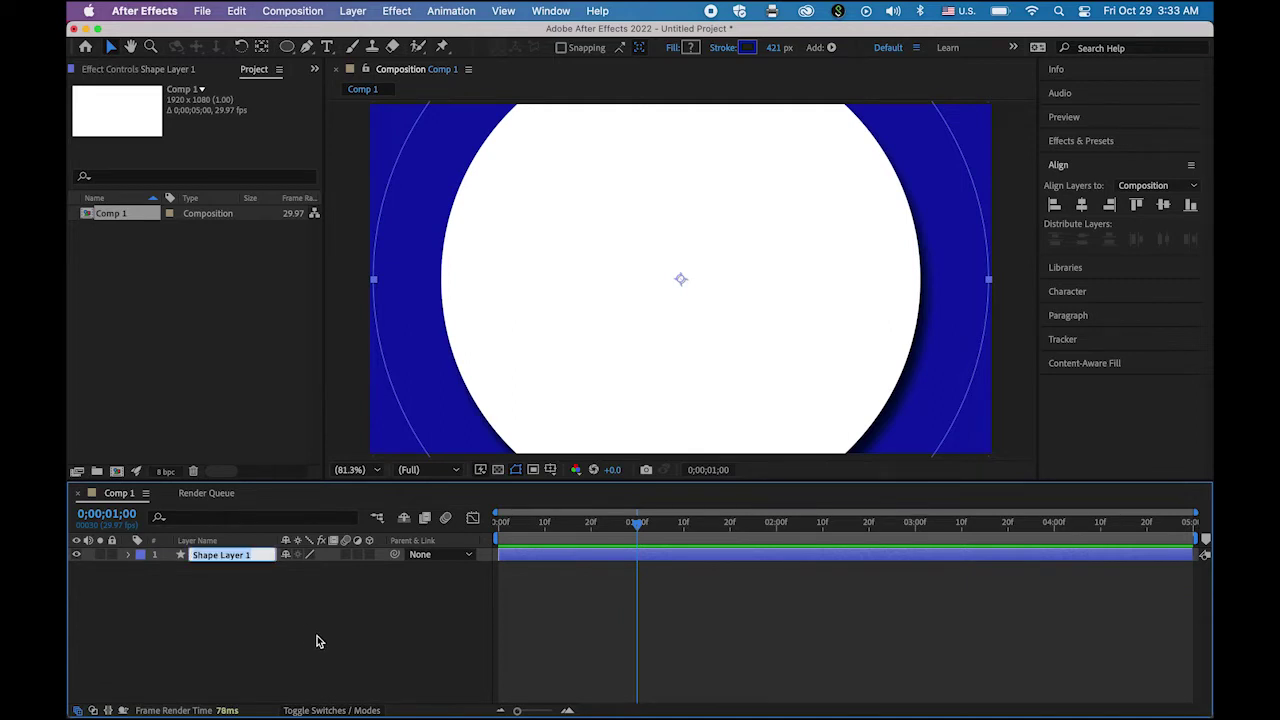
type("o")
key("Return")
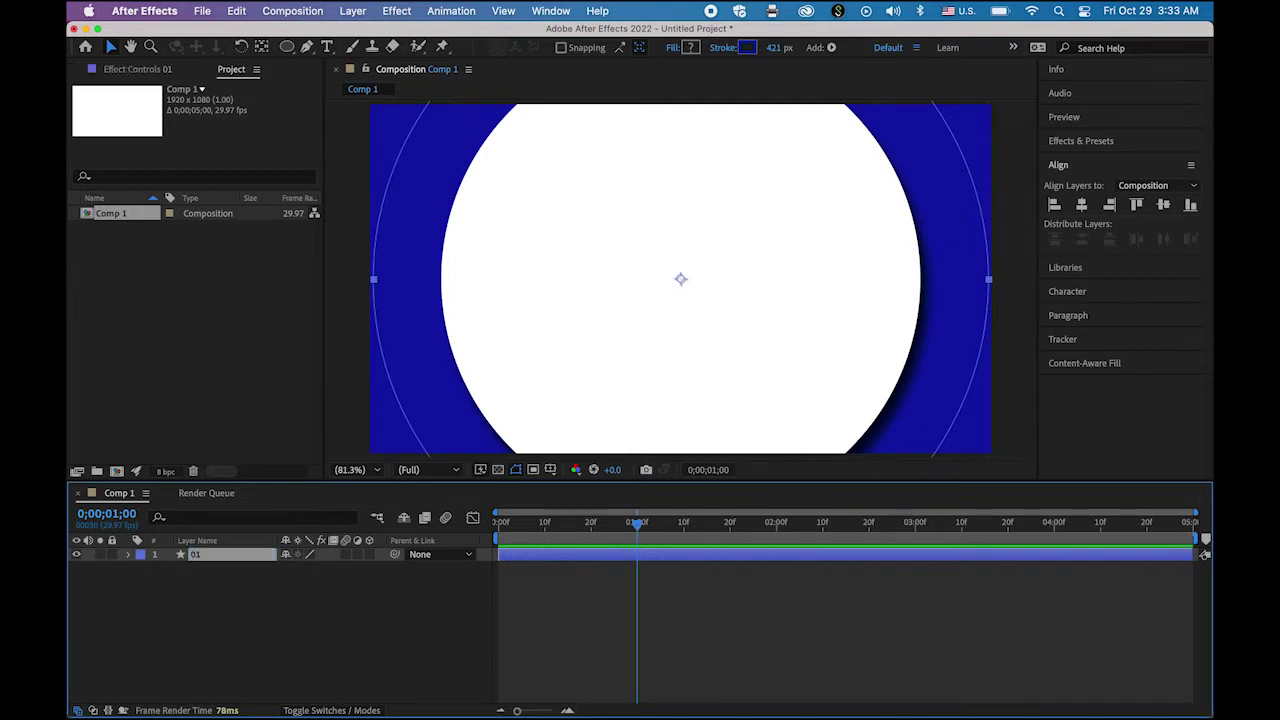
left_click(318, 662)
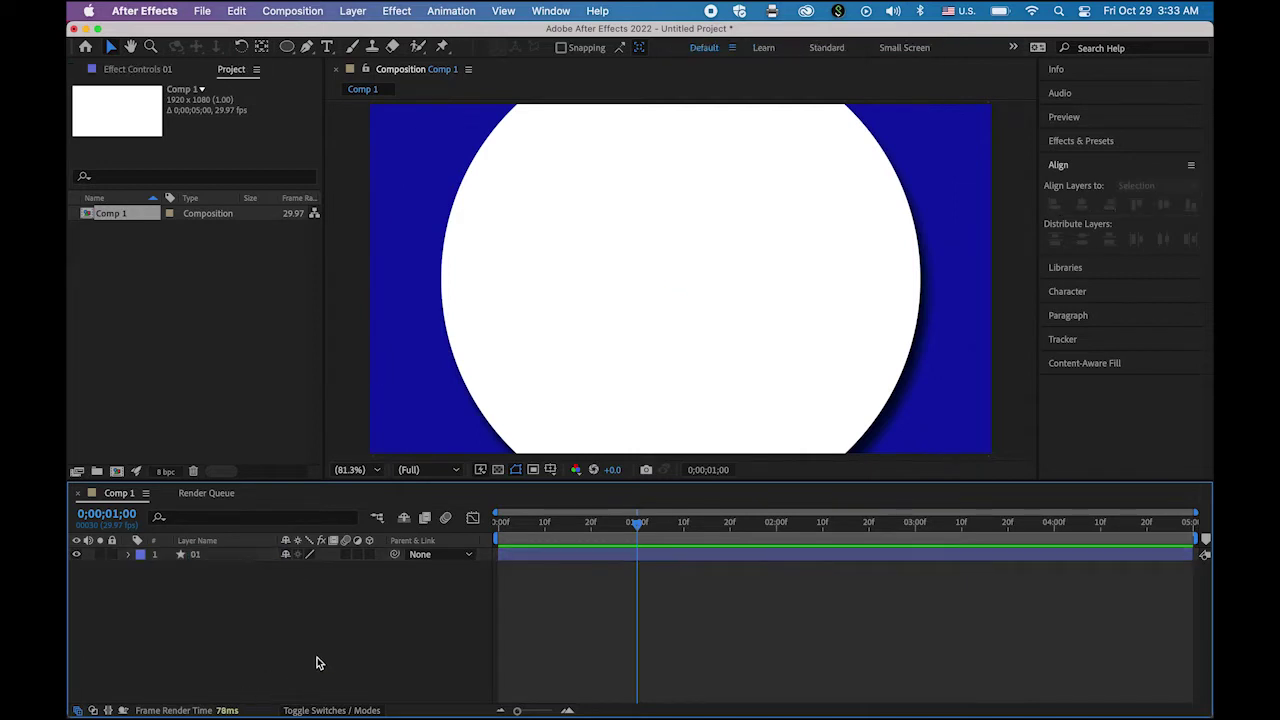
Duplicate layer 01 and, at 0;00;01;01, scale the copy 02 down to 64%
left_click(200, 556)
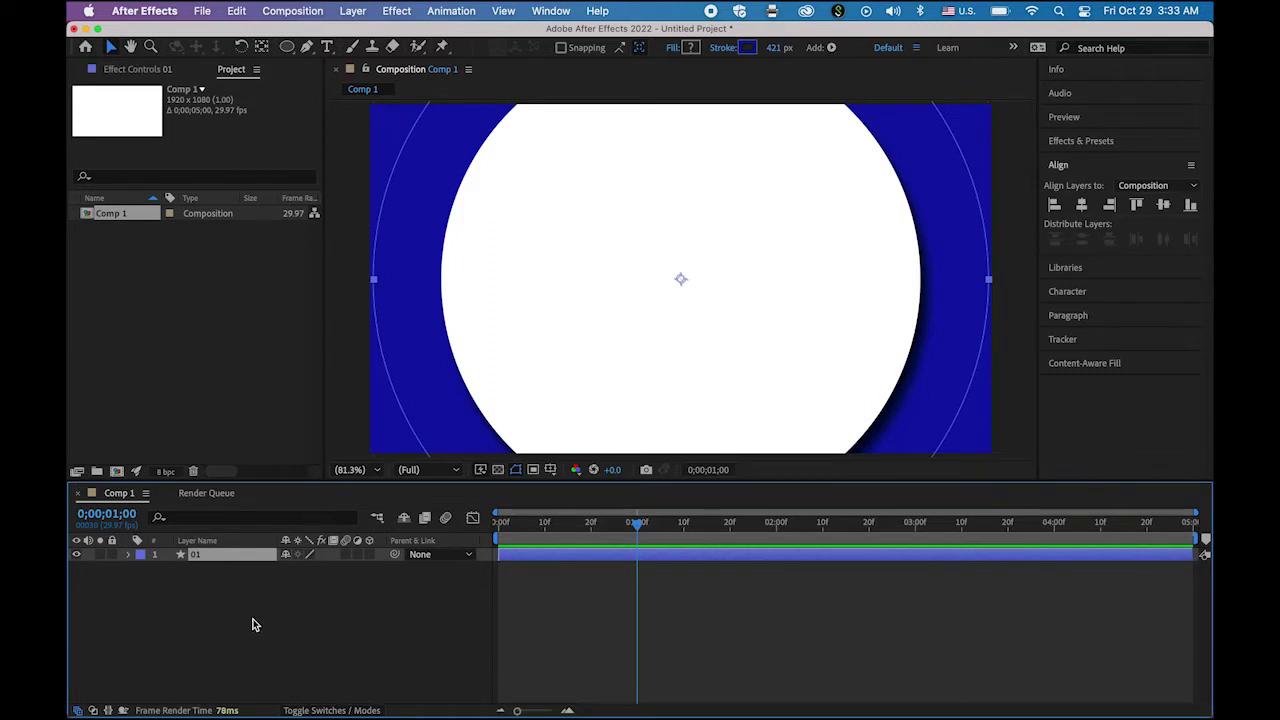
key("super+d")
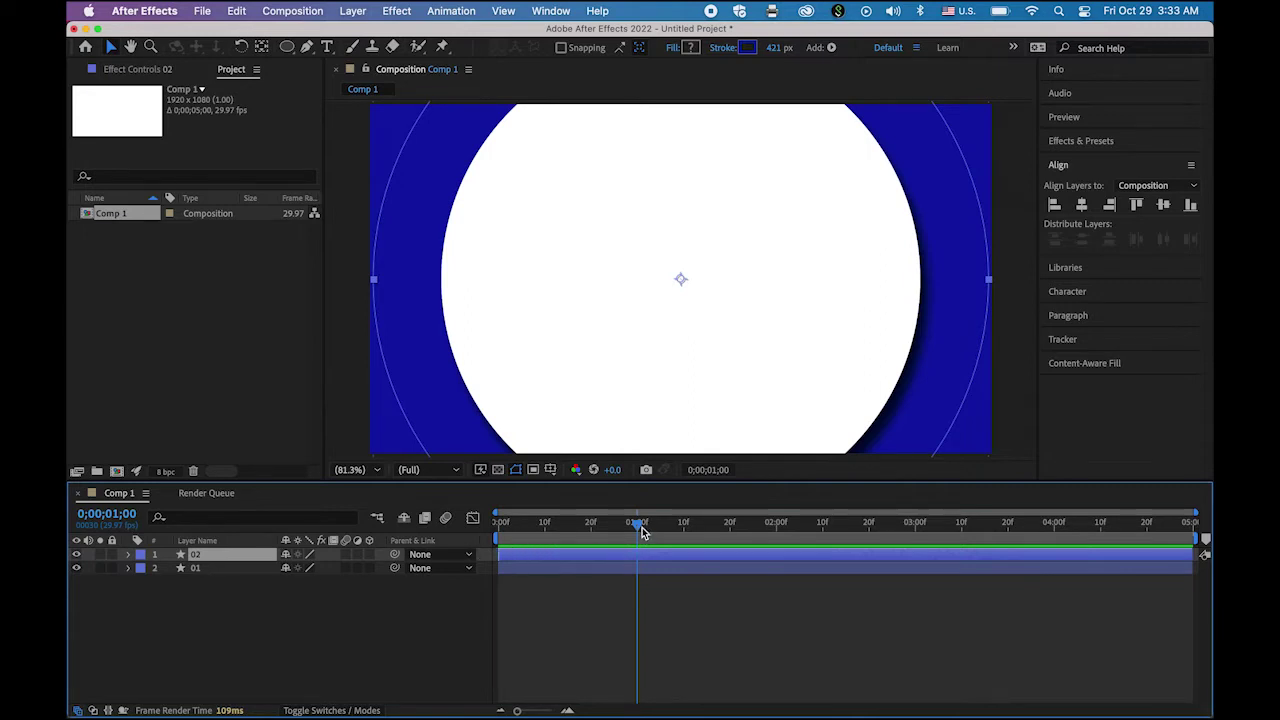
mouse_move(642, 527)
left_mouse_down()
mouse_move(500, 532)
mouse_move(641, 549)
left_mouse_up()
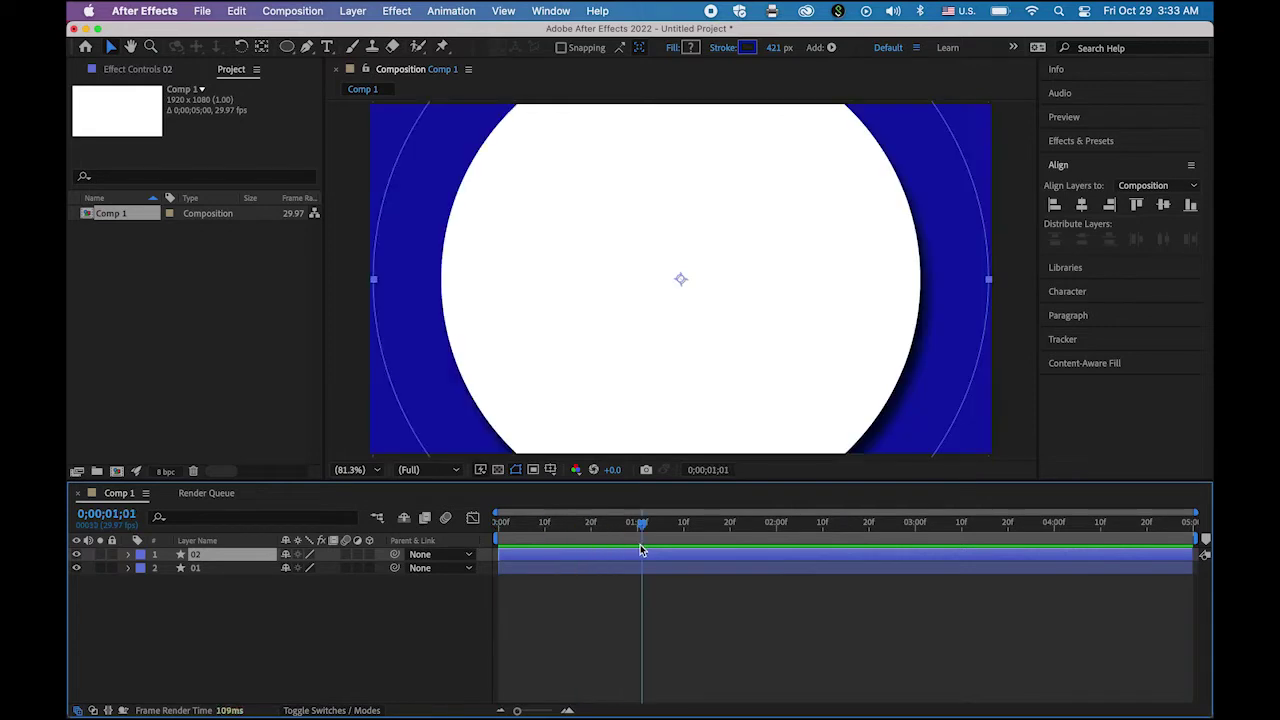
key("s")
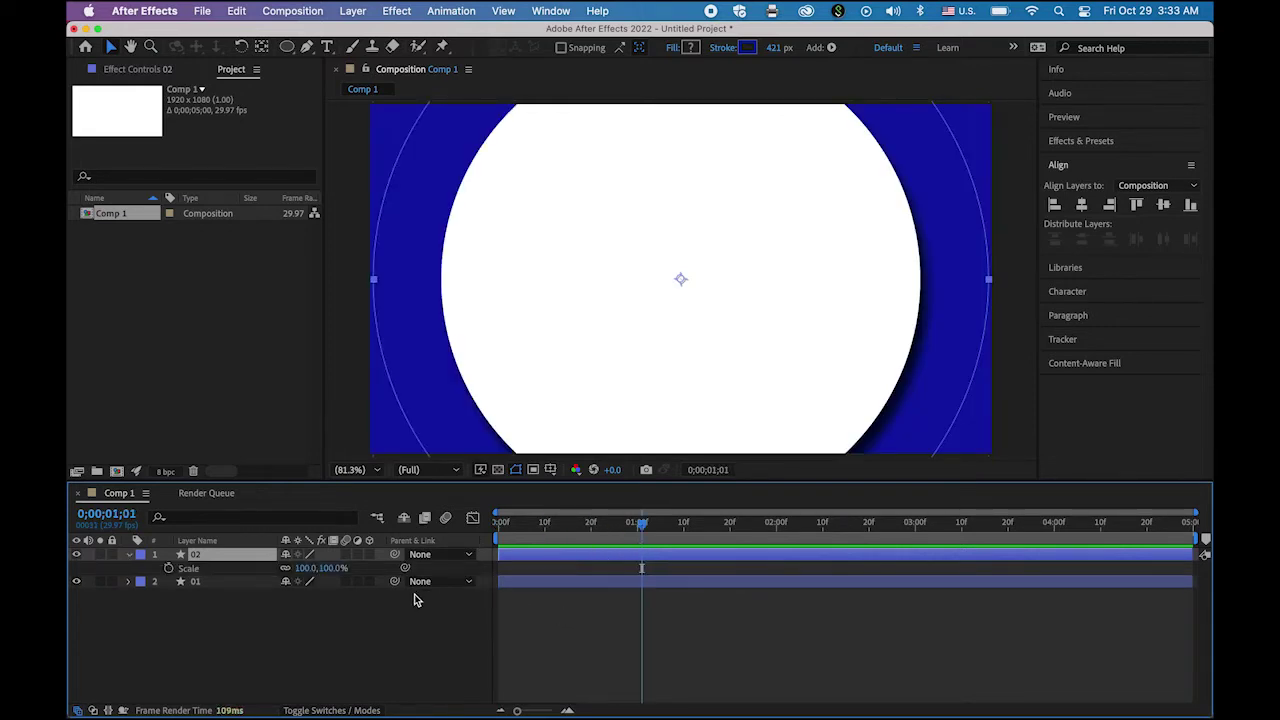
left_click_drag(332, 568, 306, 571)
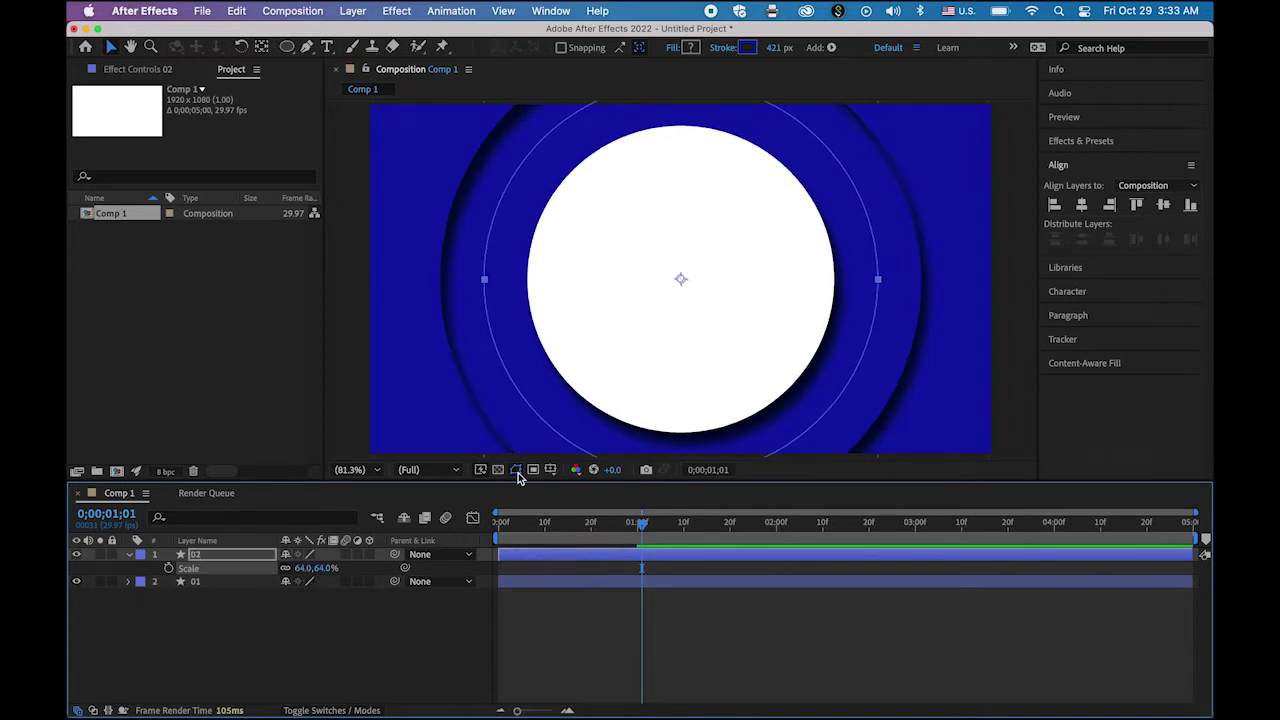
Change layer 02's stroke color to the lighter blue 1B85D9
left_click(752, 50)
left_click_drag(780, 474, 756, 480)
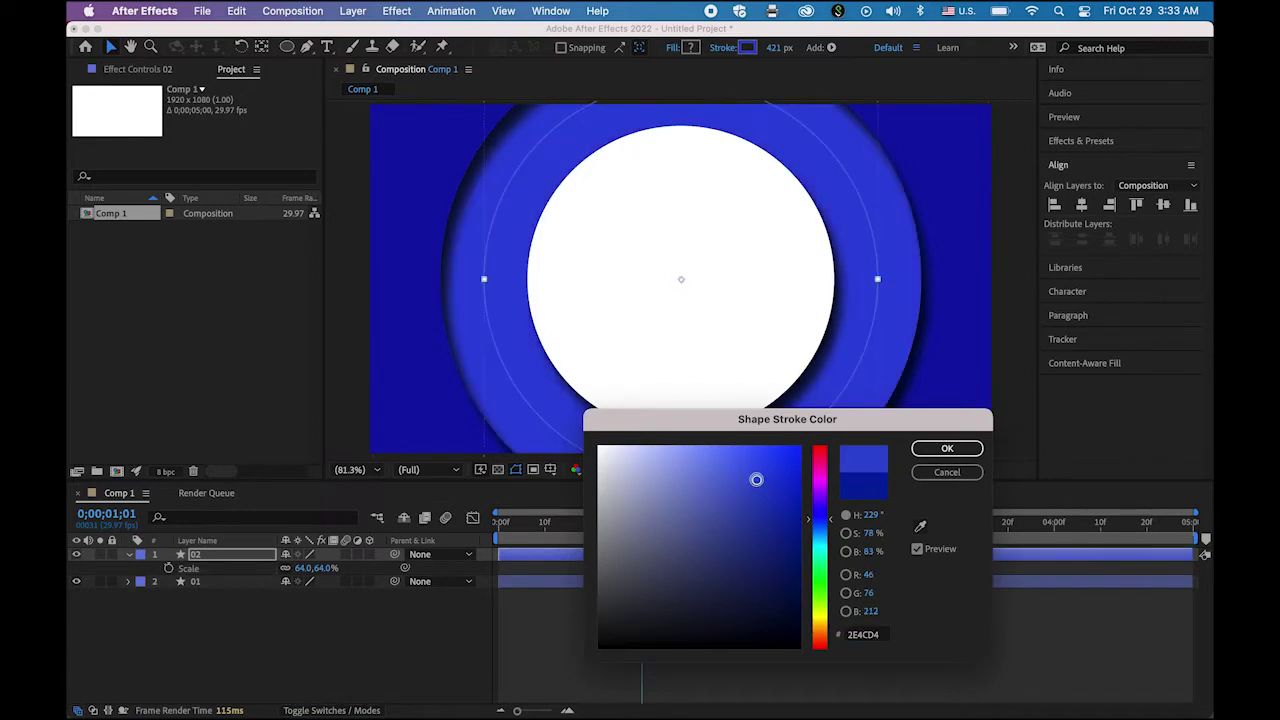
left_click(823, 538)
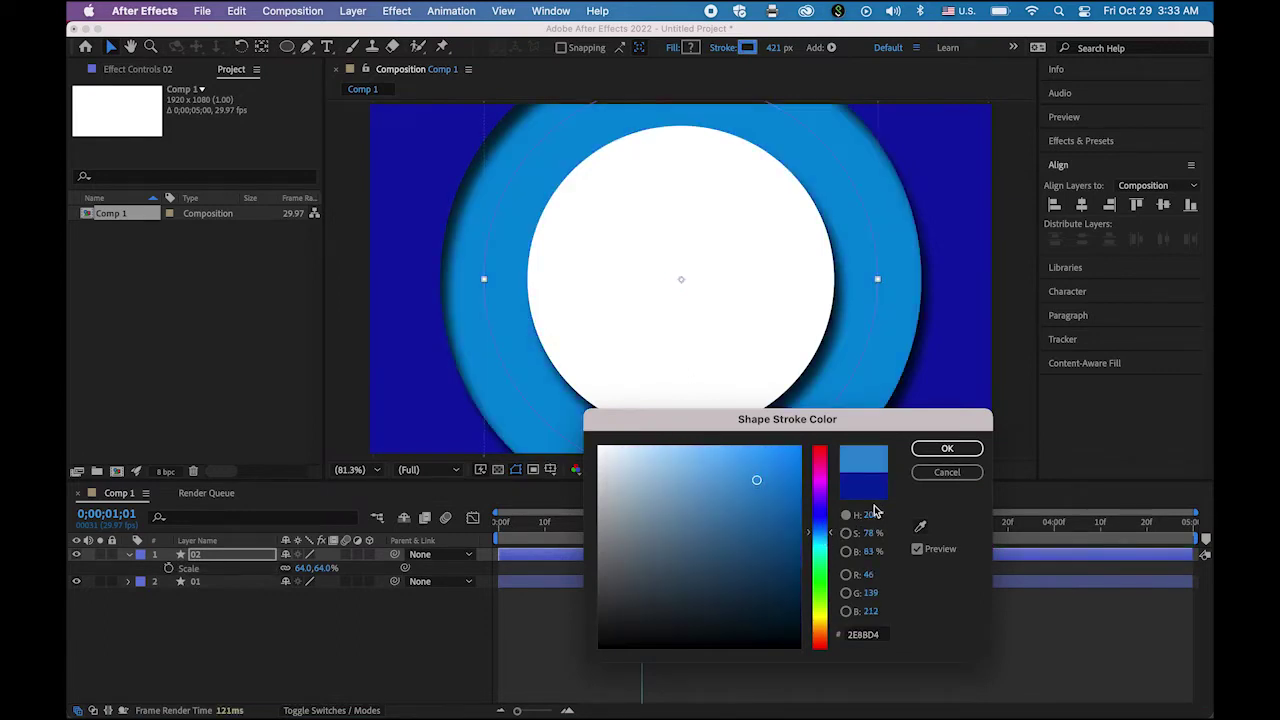
left_click(784, 481)
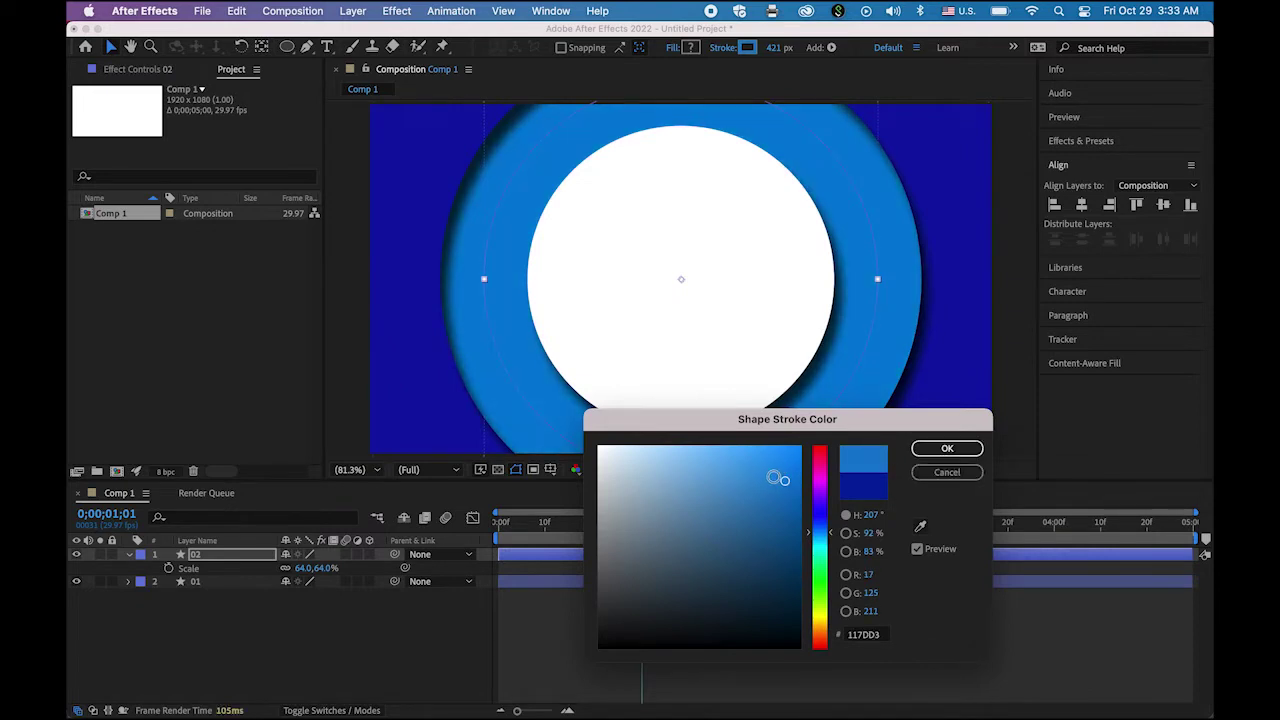
left_click(775, 476)
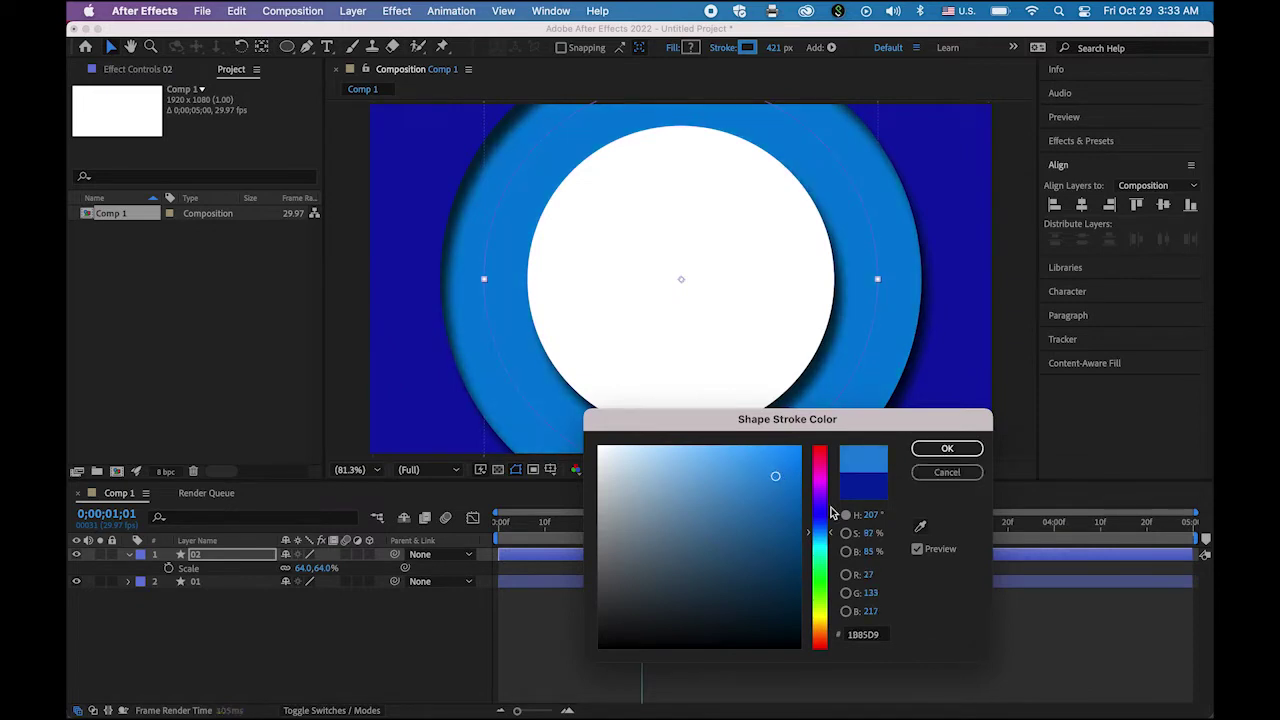
left_click(947, 449)
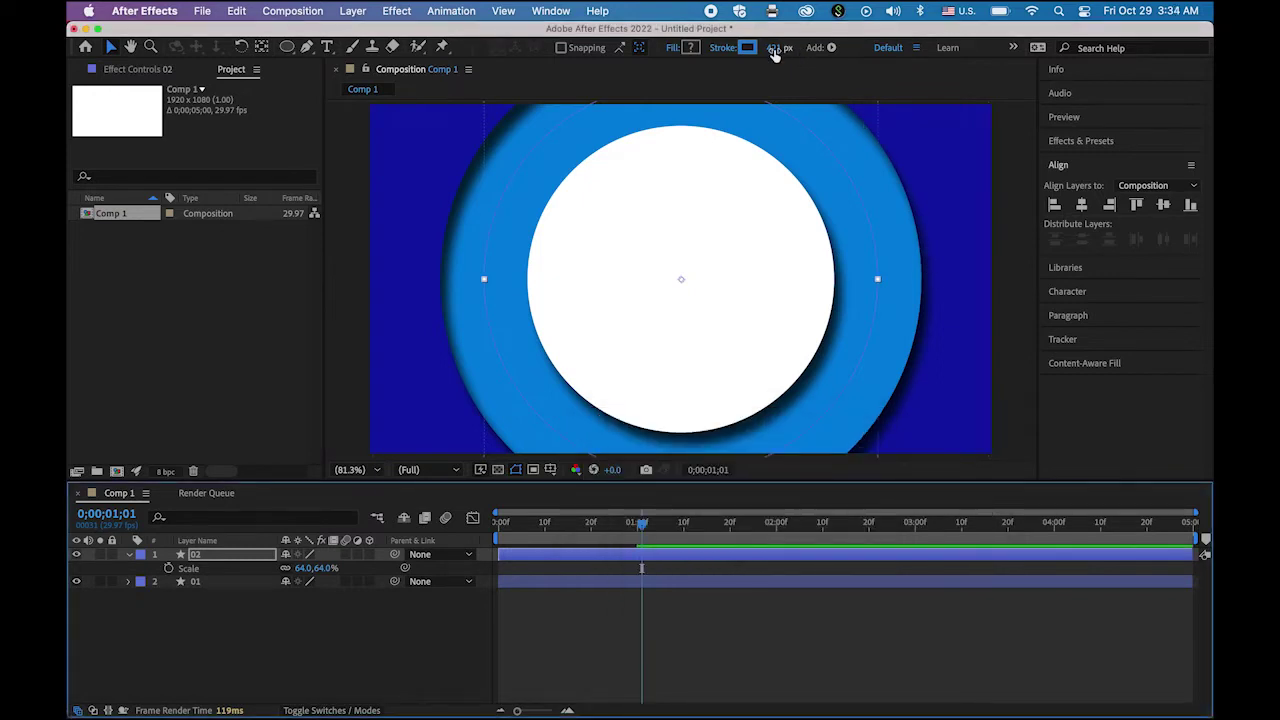
Widen layer 02's stroke to 495 px and reduce its scale to 63%
left_click_drag(775, 49, 803, 49)
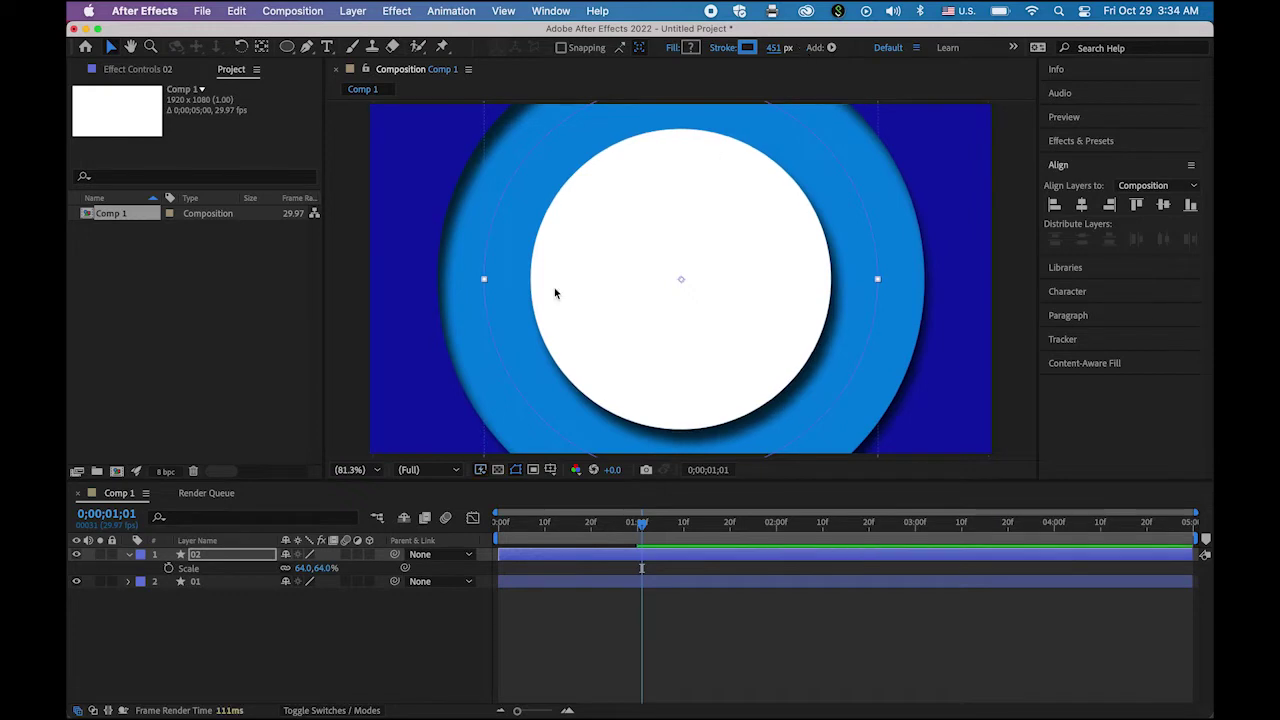
left_click_drag(327, 569, 327, 568)
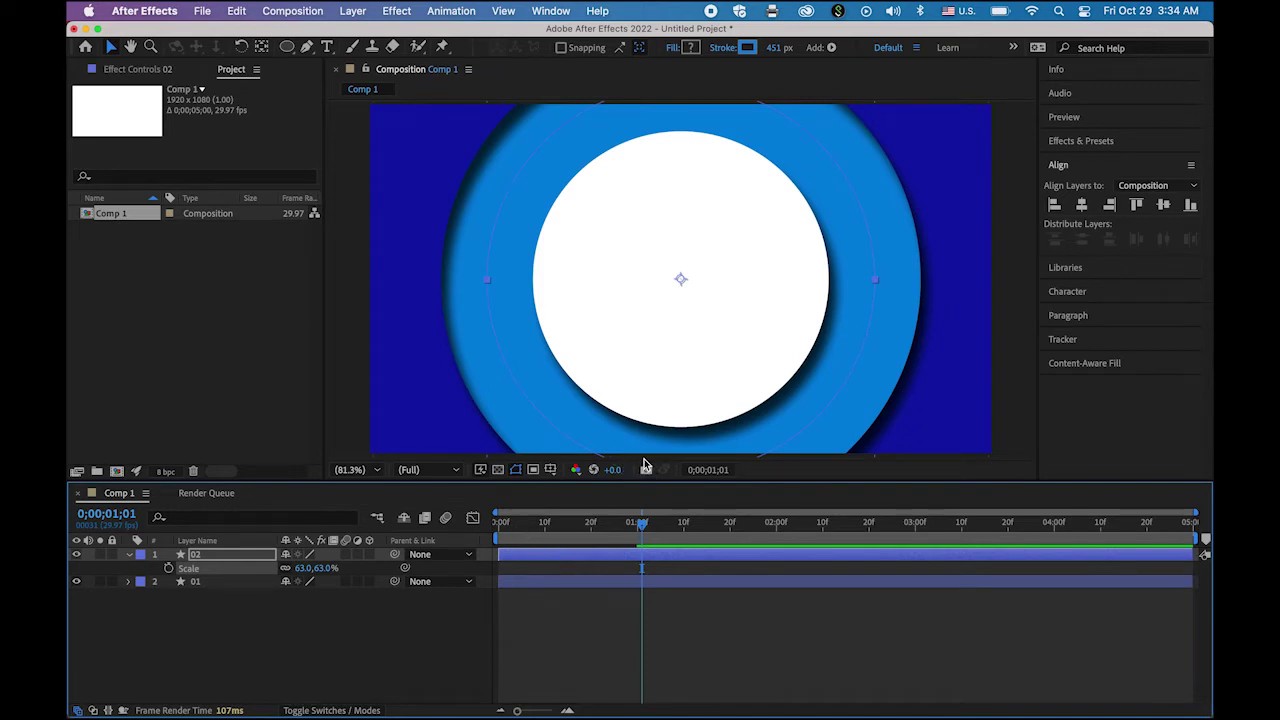
left_click_drag(774, 48, 813, 50)
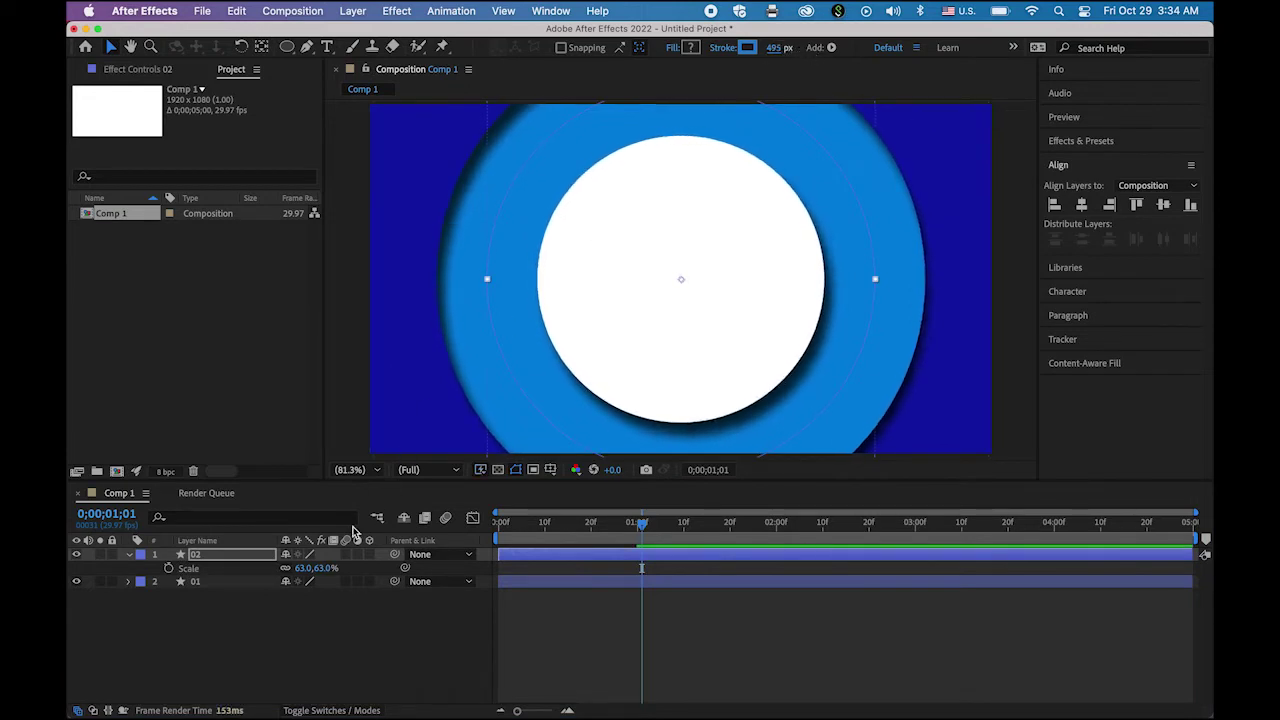
Reduce layer 02's scale to 62% and set its rotation to 132°, checking the animation around 0;00;00;21
left_click_drag(330, 569, 327, 569)
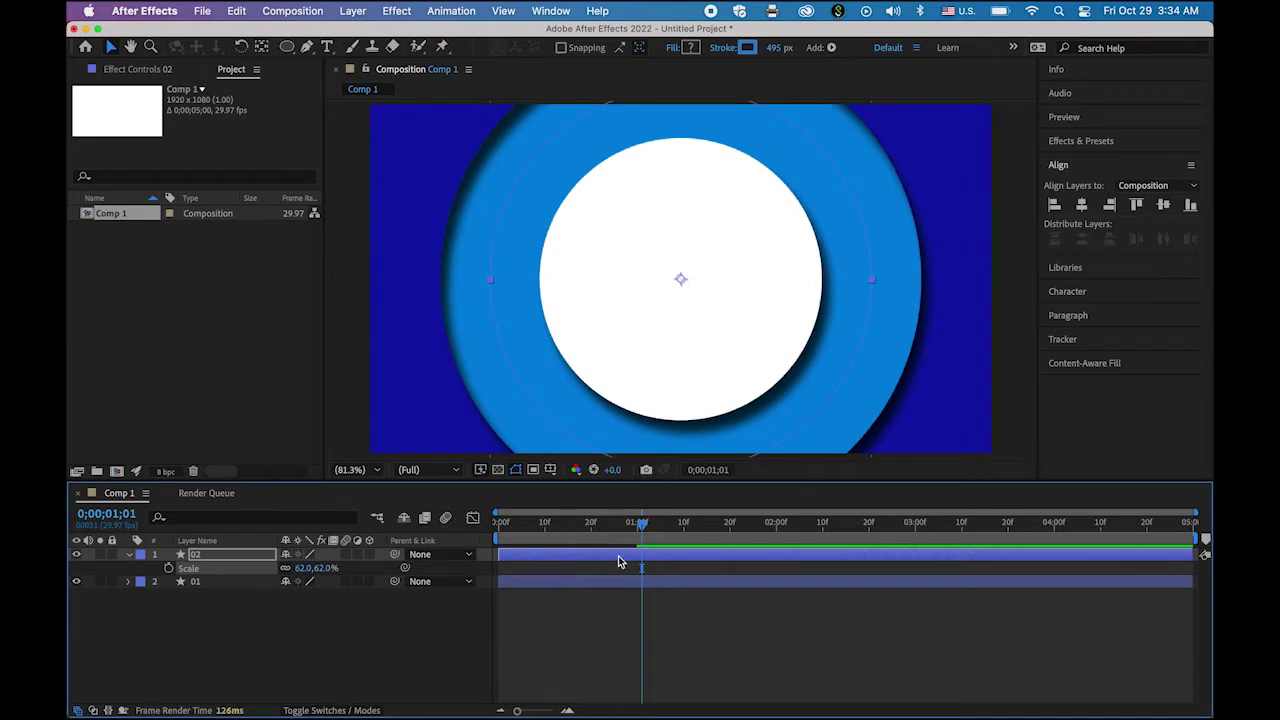
left_click_drag(643, 524, 610, 539)
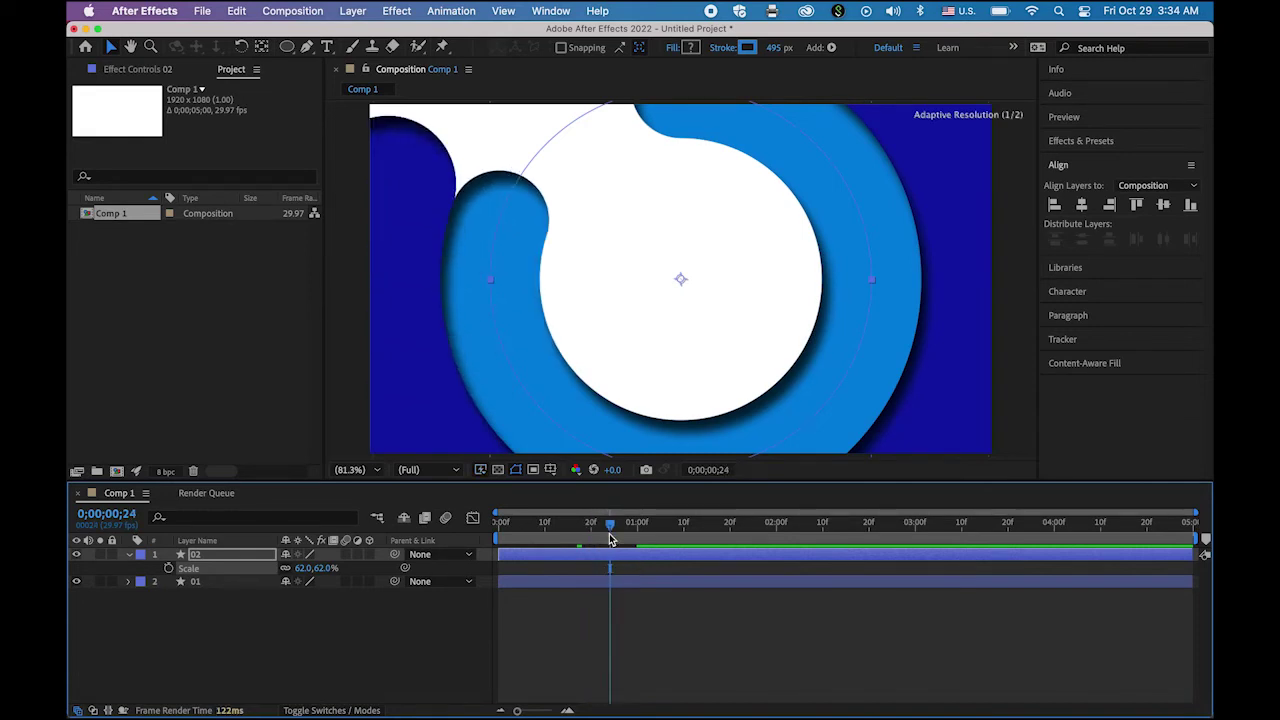
left_click(218, 556)
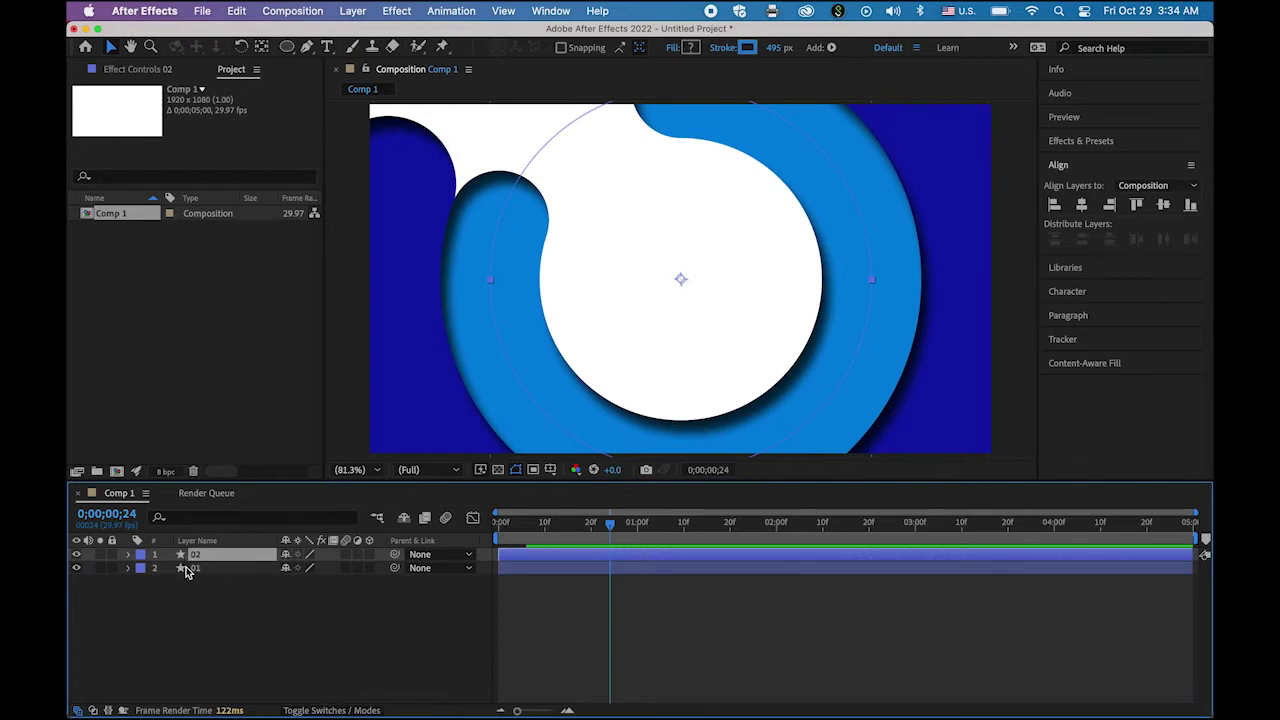
key("r")
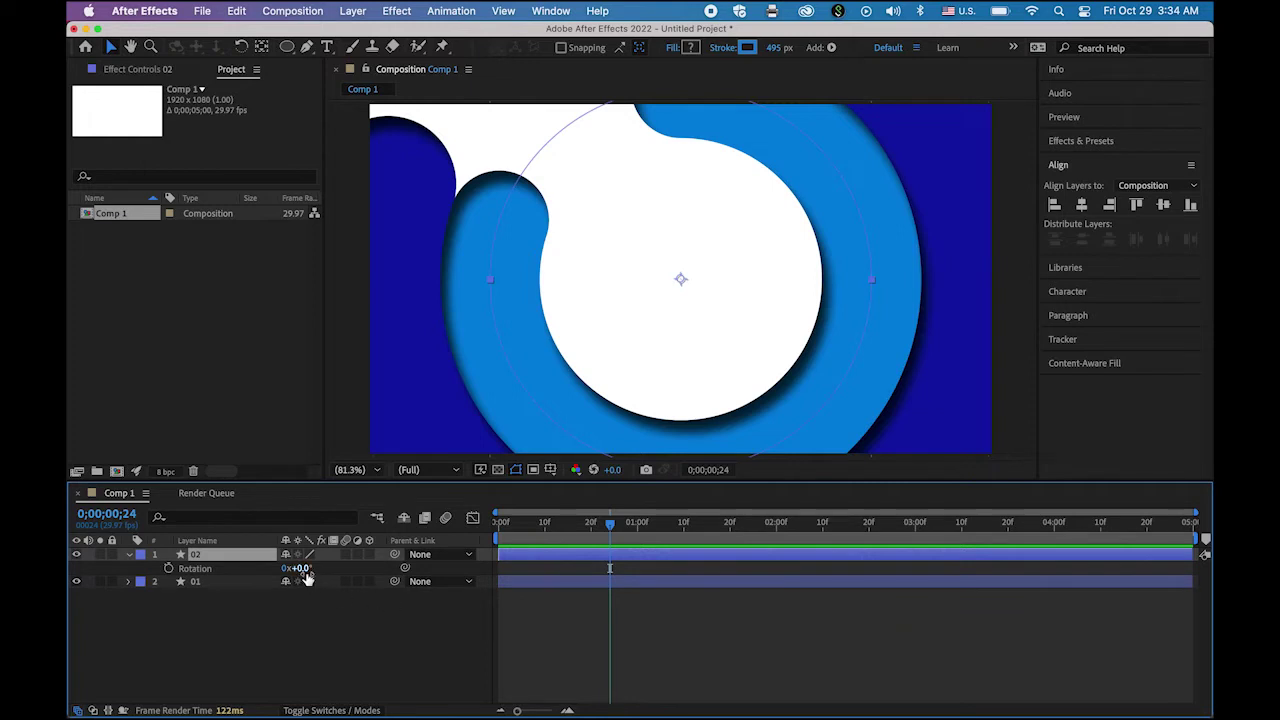
left_click_drag(306, 568, 438, 568)
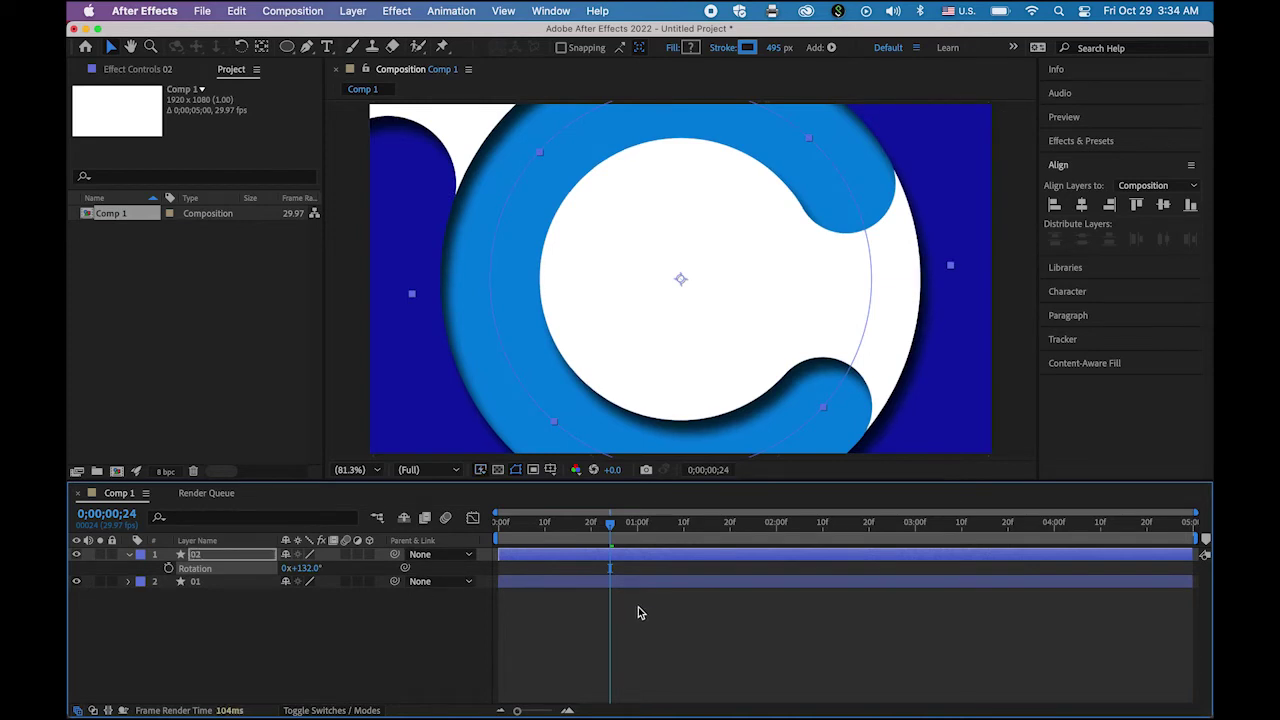
mouse_move(613, 533)
left_mouse_down()
mouse_move(498, 537)
mouse_move(643, 540)
mouse_move(502, 537)
mouse_move(595, 538)
left_mouse_up()
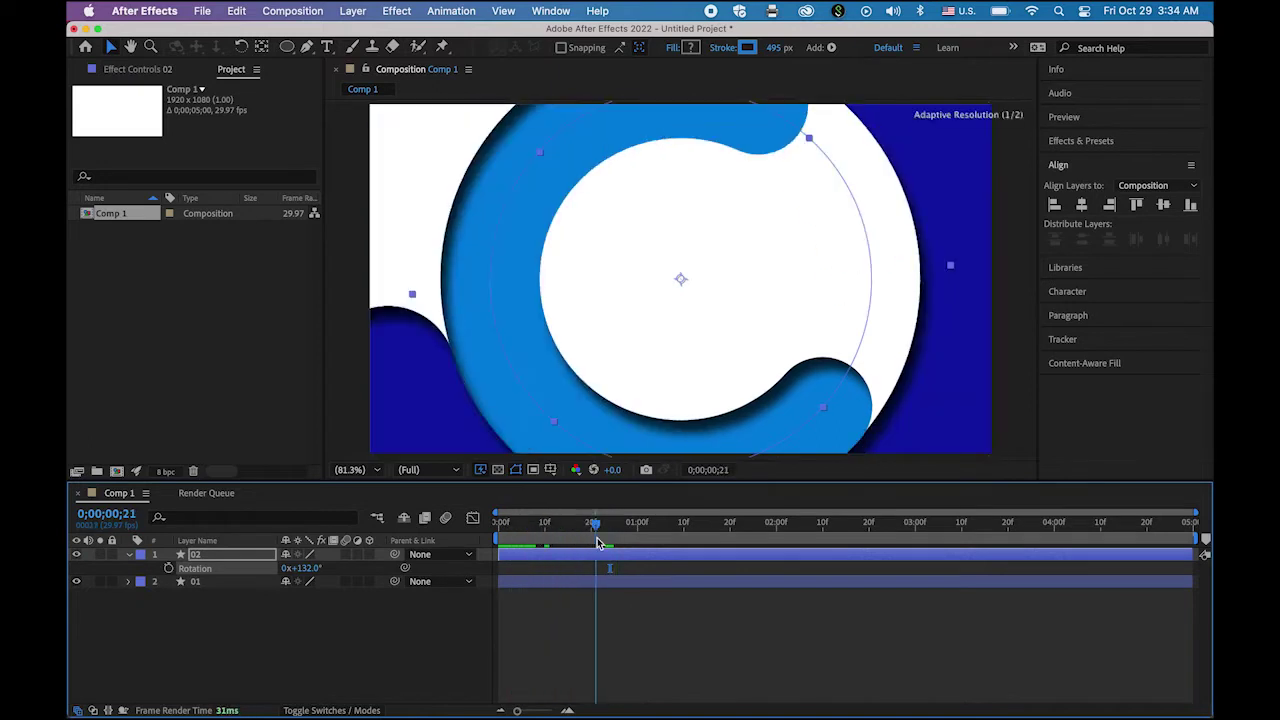
left_click(128, 556)
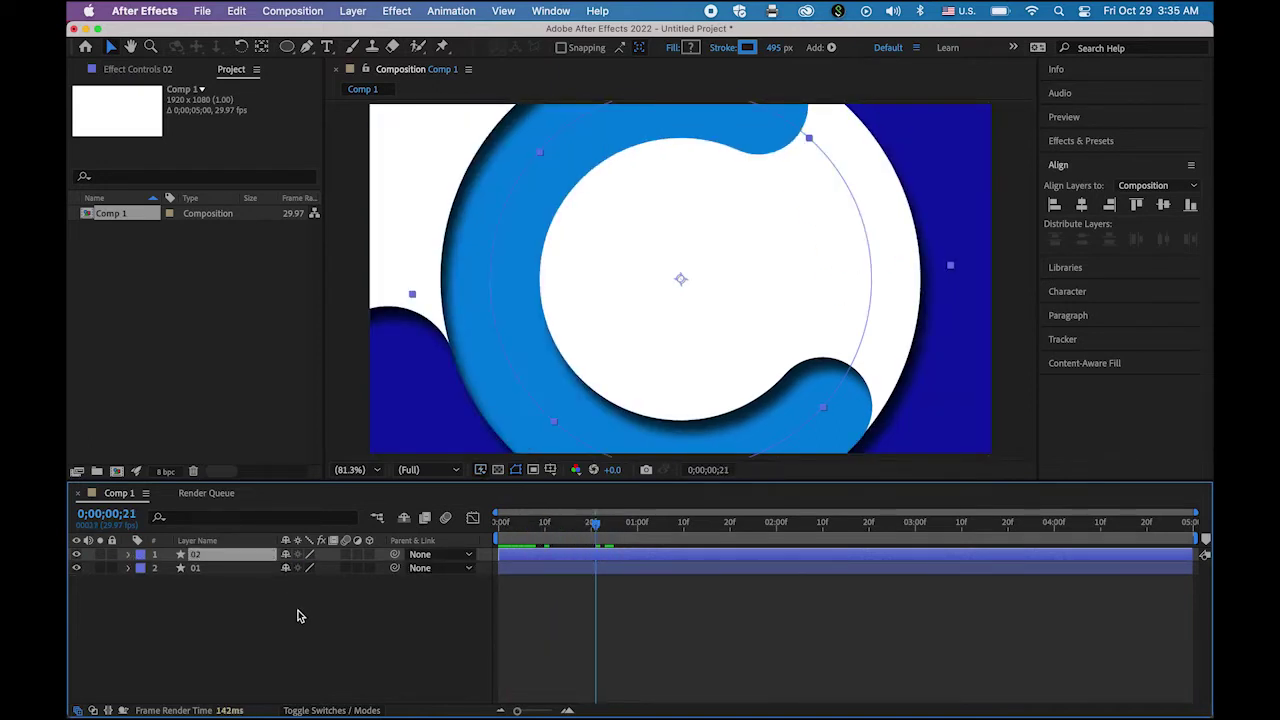
Duplicate layer 02 and scale the copy 03 down to 31%
key("super+d")
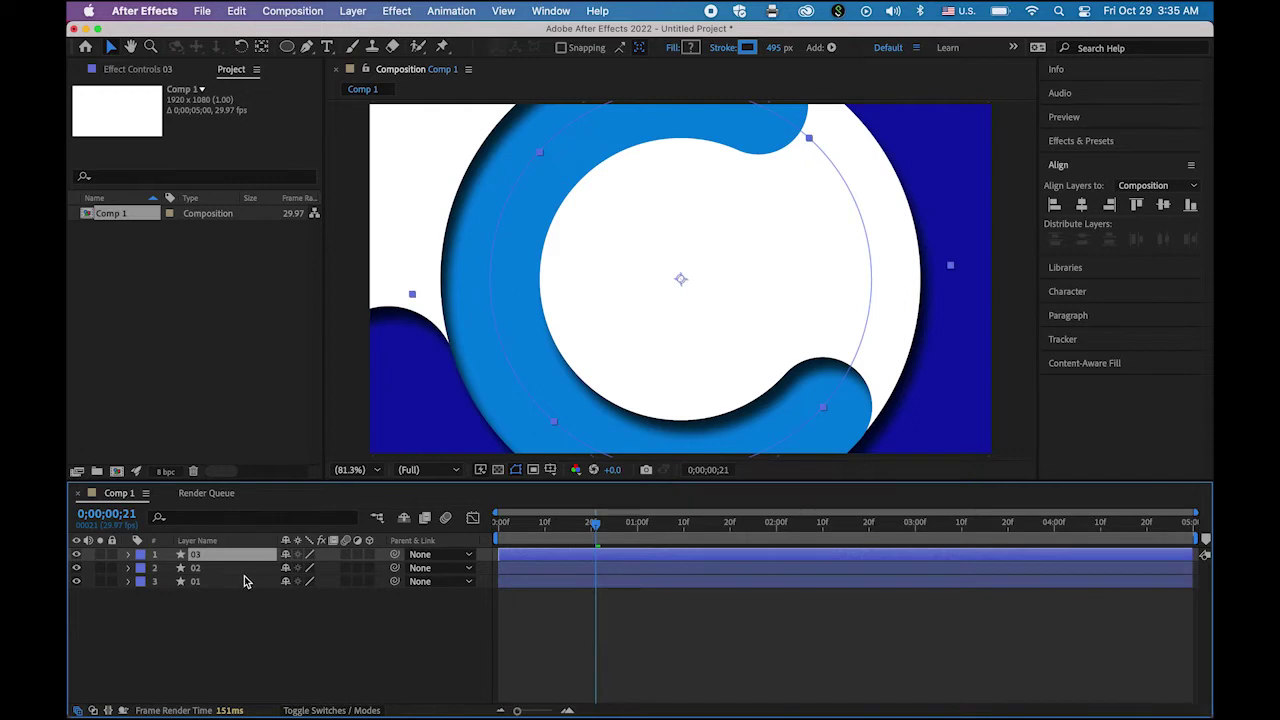
key("s")
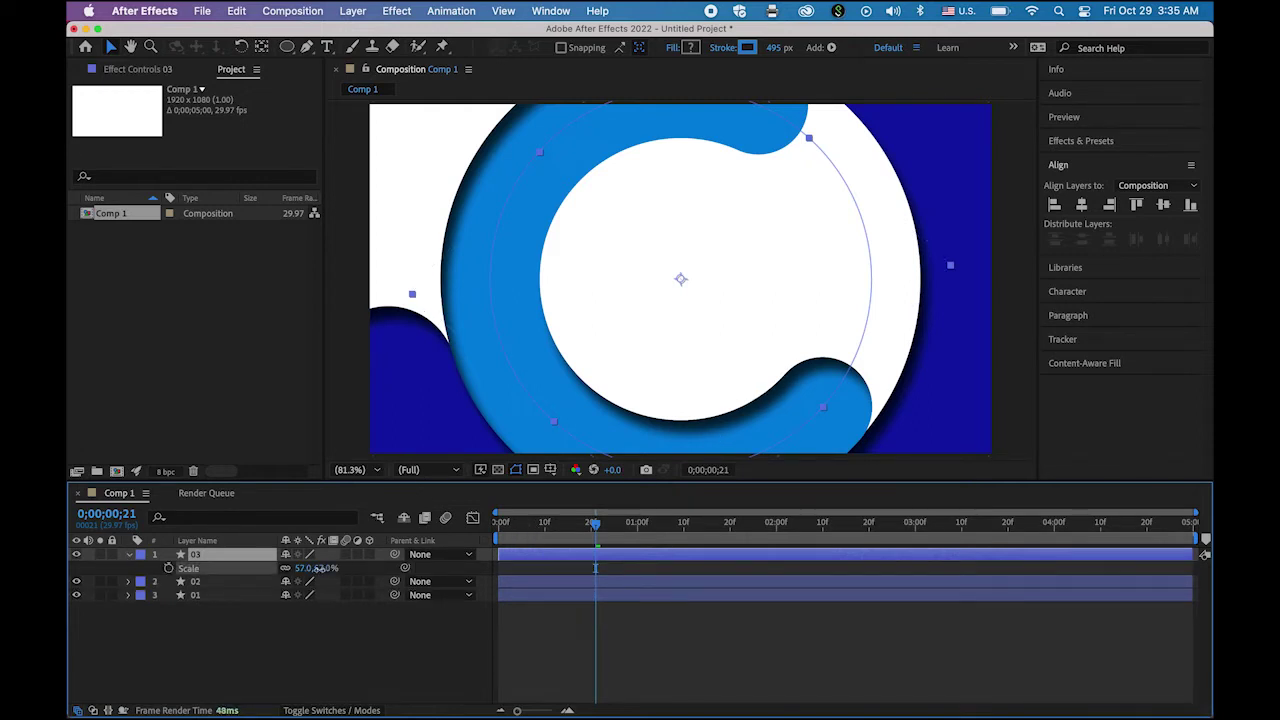
left_click_drag(320, 568, 299, 569)
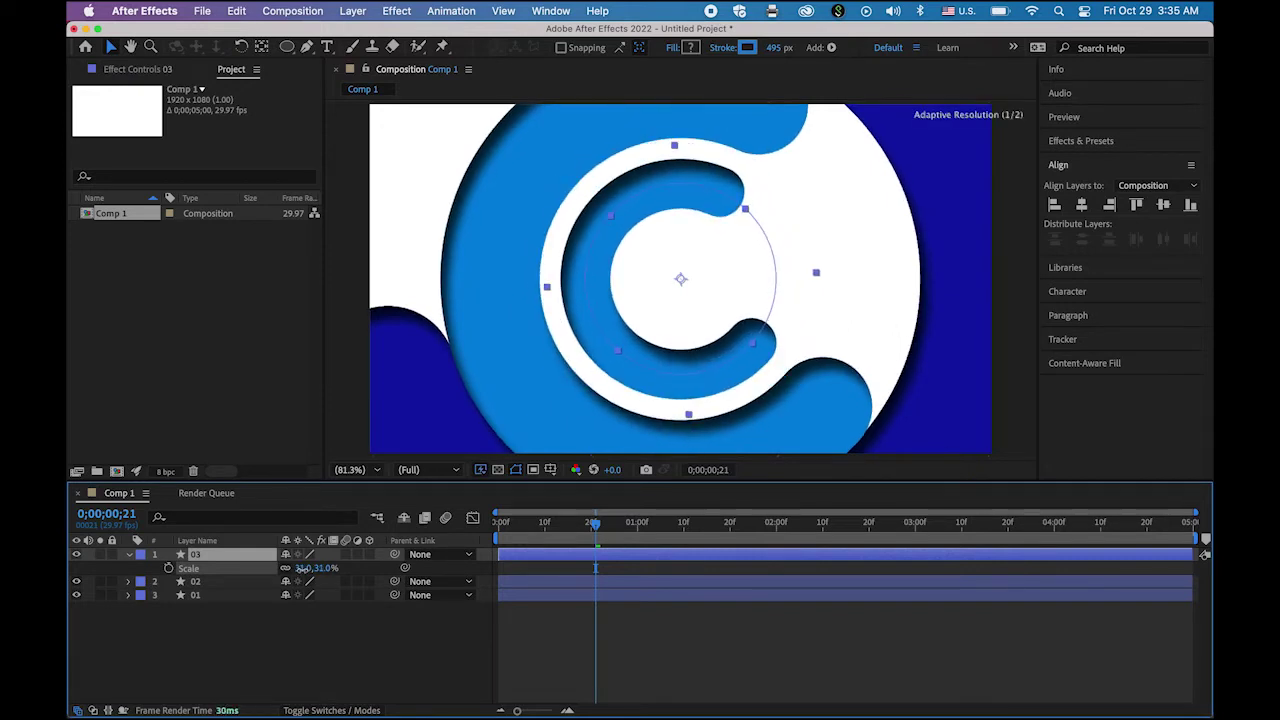
Widen layer 03's stroke to 796 px and adjust its scale to 33%
left_click_drag(779, 47, 1019, 50)
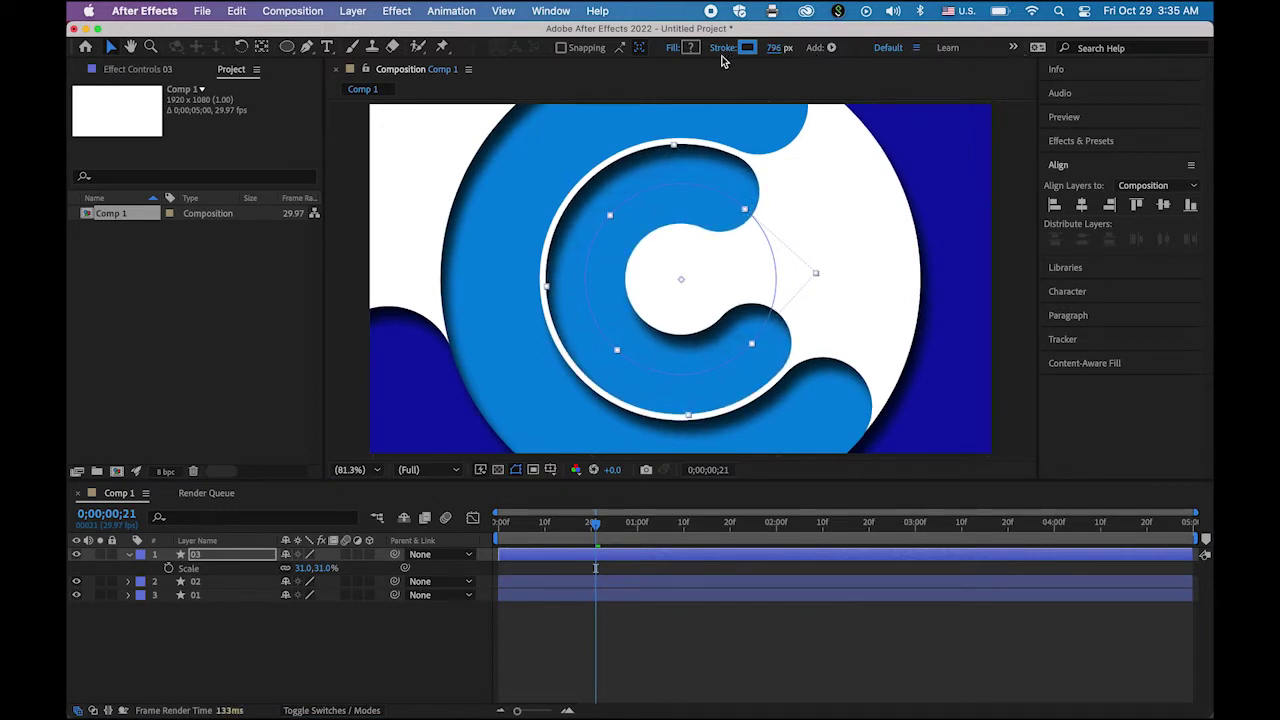
left_click_drag(322, 569, 325, 571)
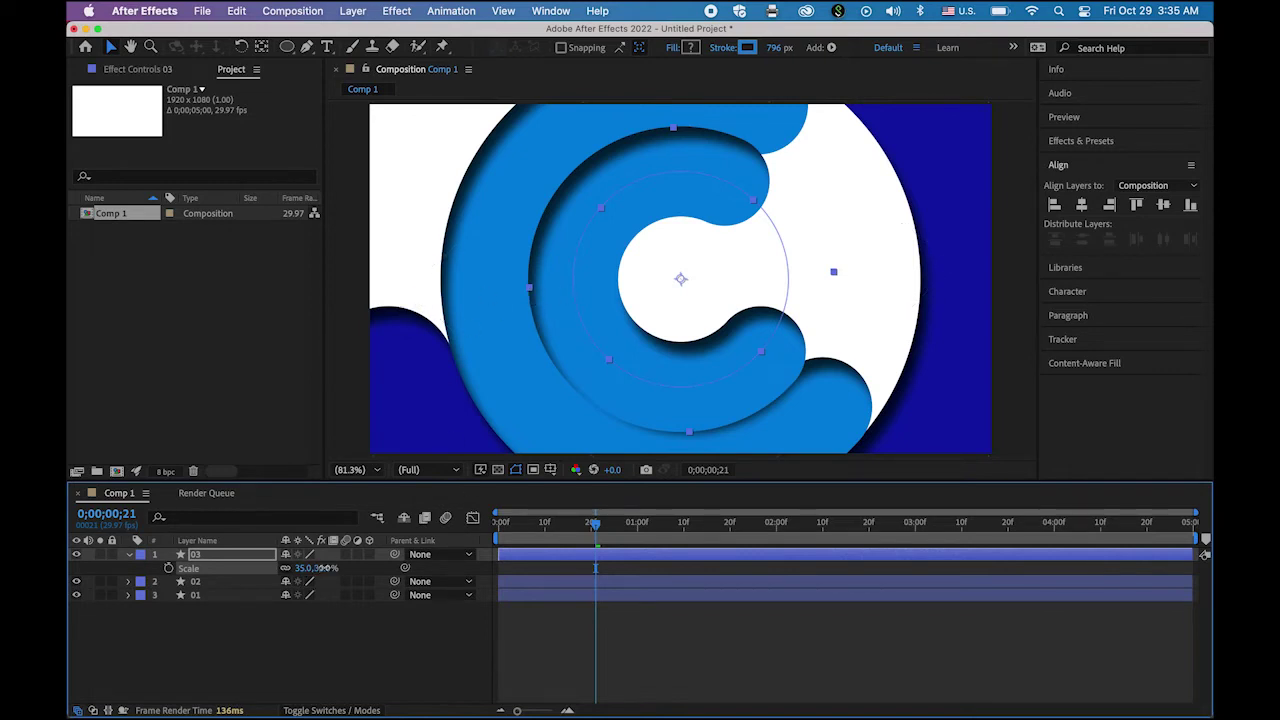
left_click_drag(327, 568, 320, 567)
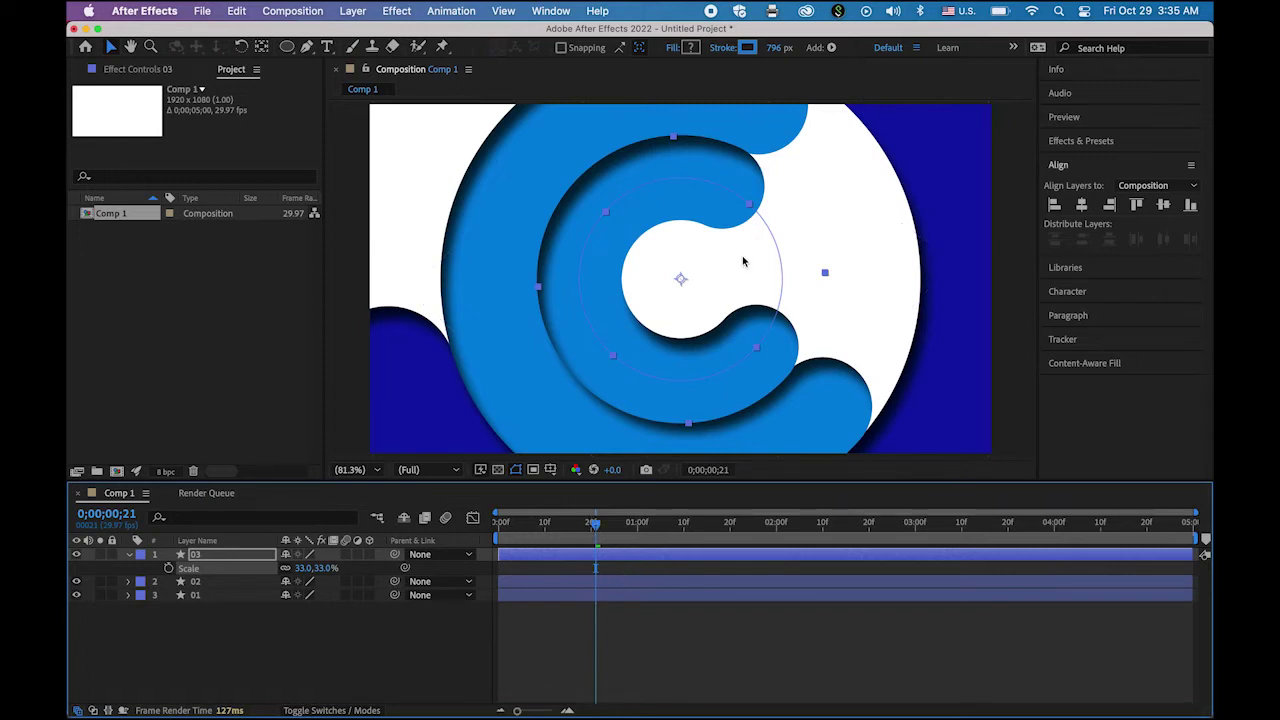
Change layer 03's stroke color to a bright light cyan with a hue of 190°
left_click(747, 47)
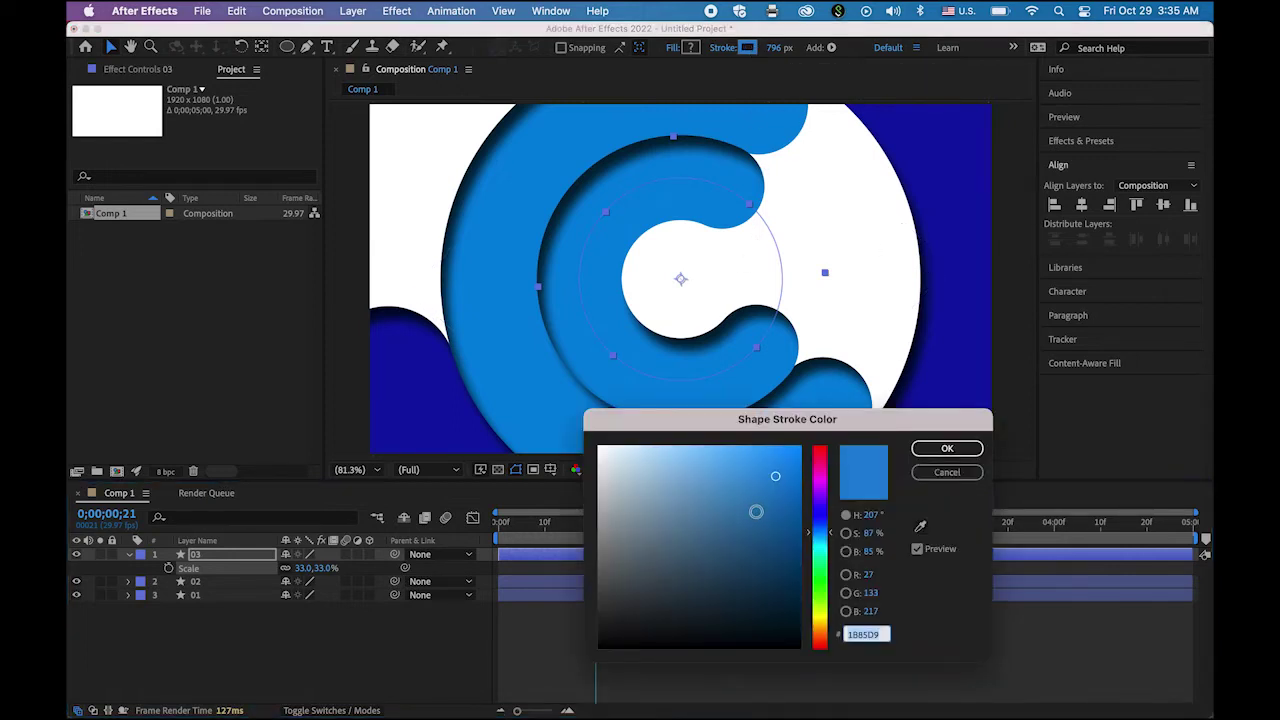
left_click(820, 545)
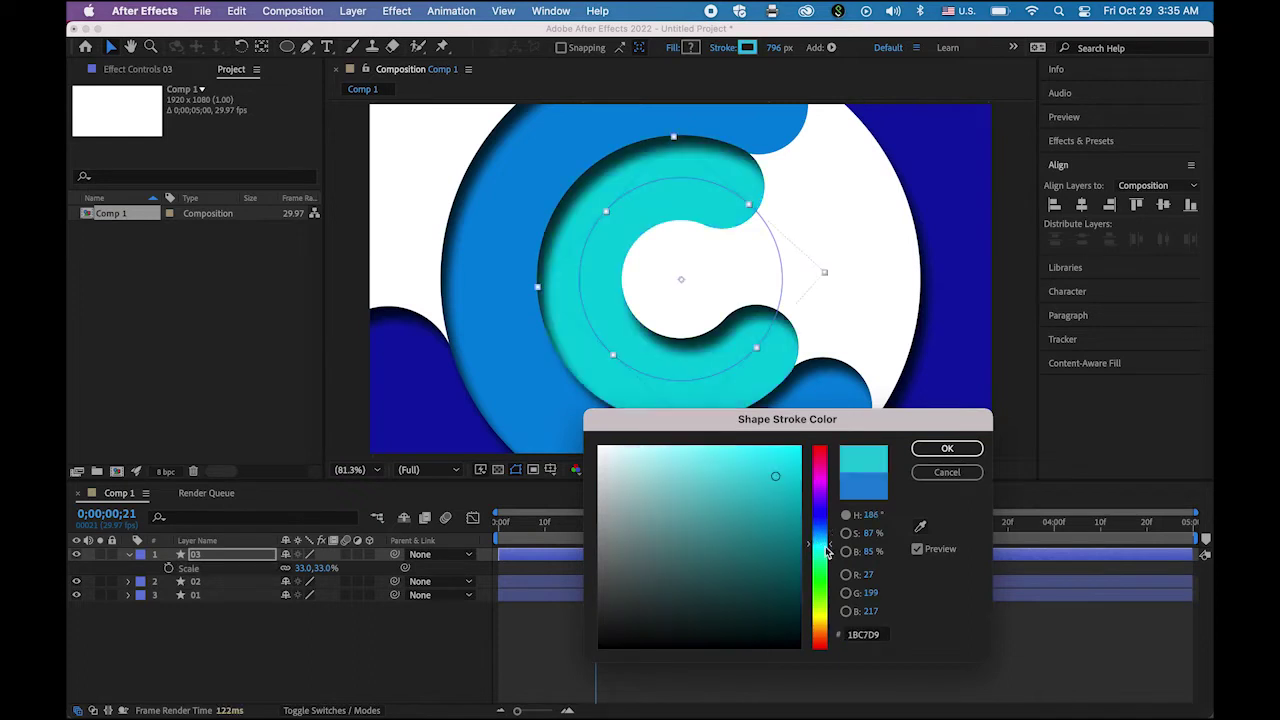
left_click_drag(822, 545, 822, 542)
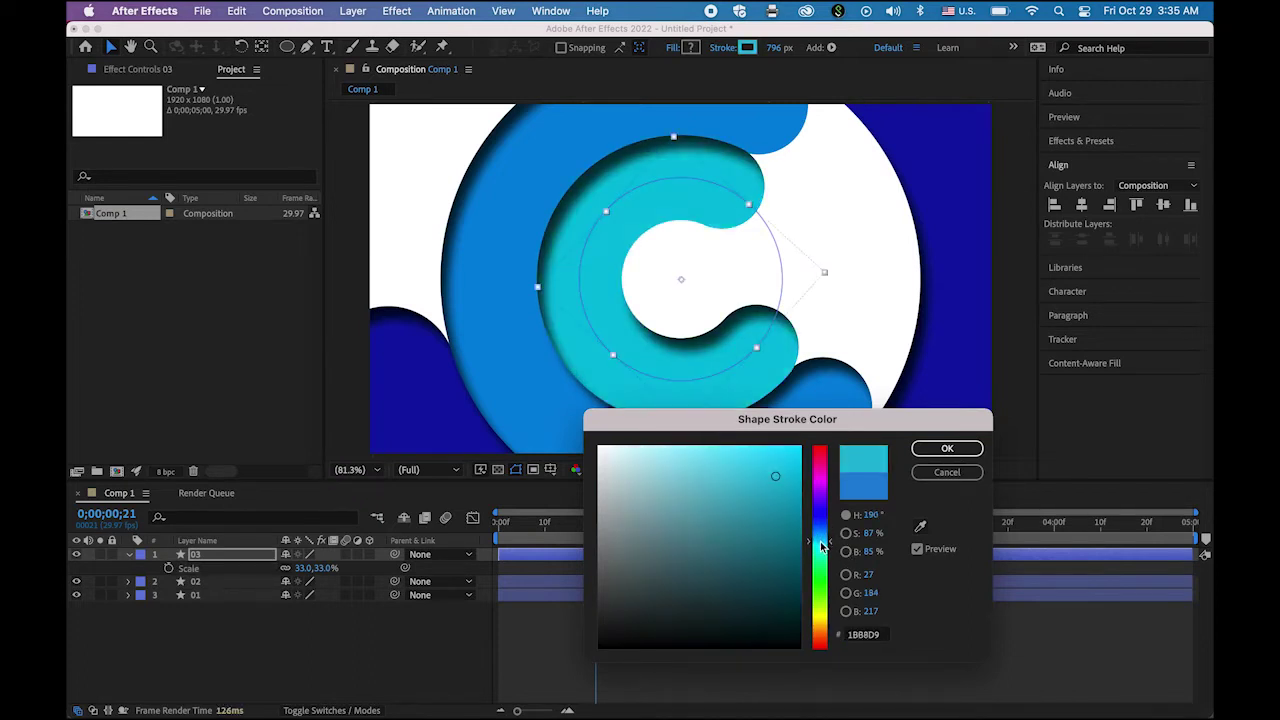
left_click(717, 458)
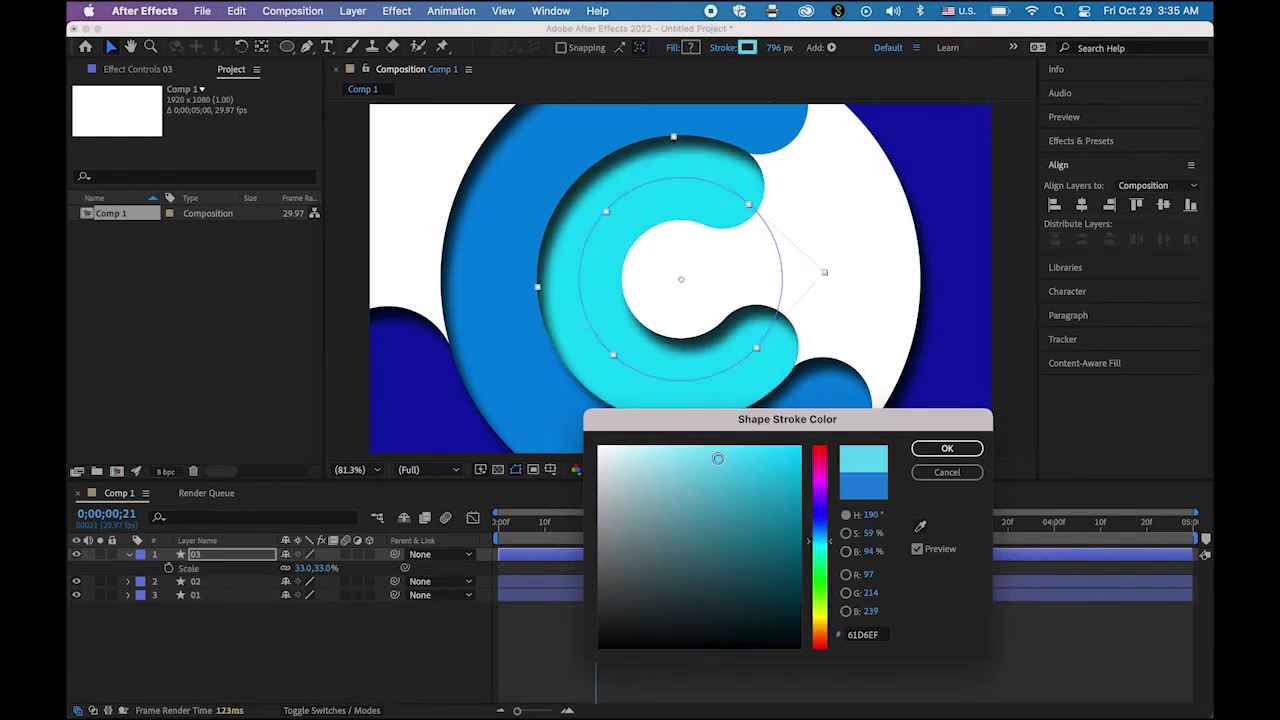
left_click(734, 458)
left_click(947, 448)
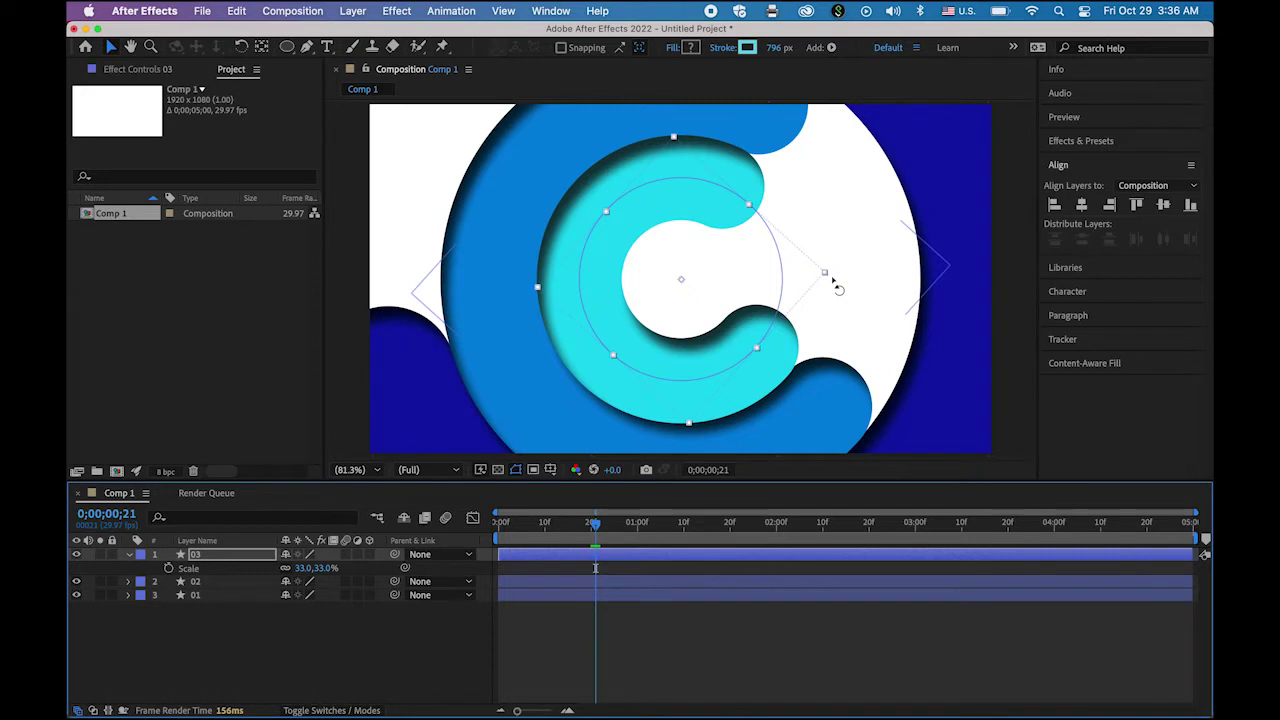
Rotate layer 03 clockwise so its opening faces downward, and move the current time to 0;00;00;20
left_click_drag(836, 287, 657, 401)
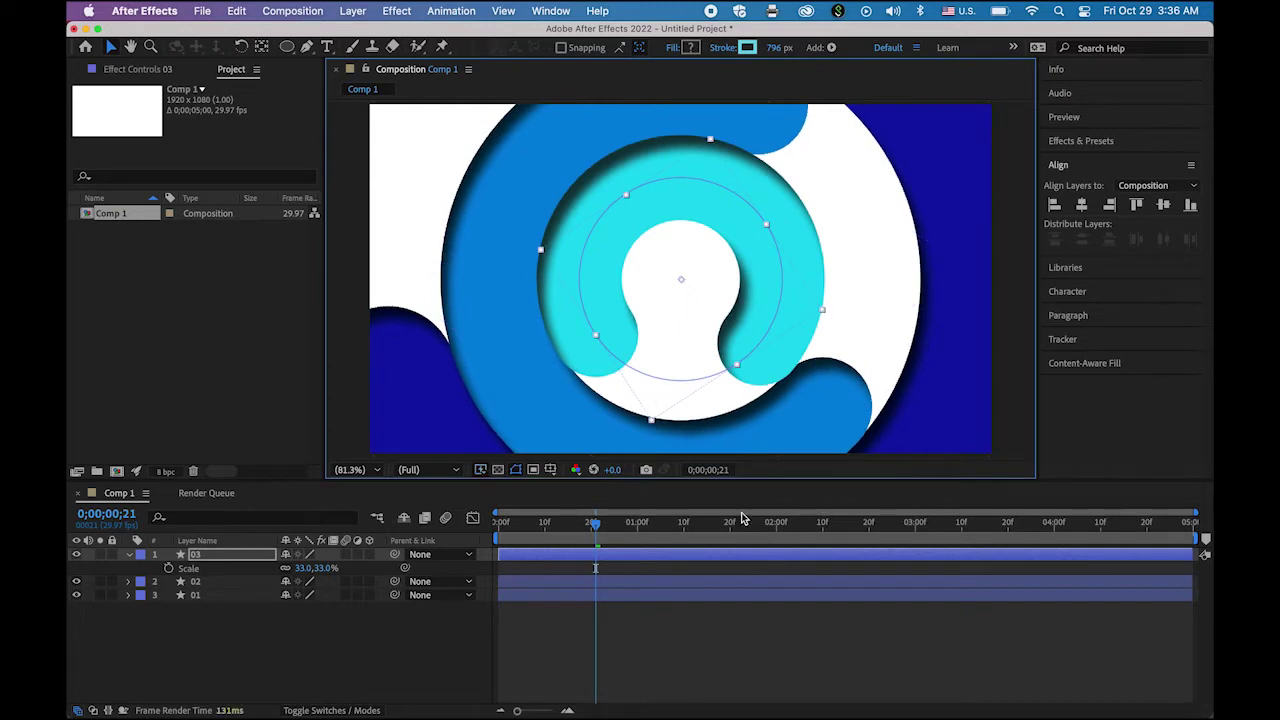
mouse_move(587, 533)
left_mouse_down()
mouse_move(497, 530)
mouse_move(654, 537)
mouse_move(496, 538)
mouse_move(697, 545)
mouse_move(515, 545)
mouse_move(590, 546)
left_mouse_up()
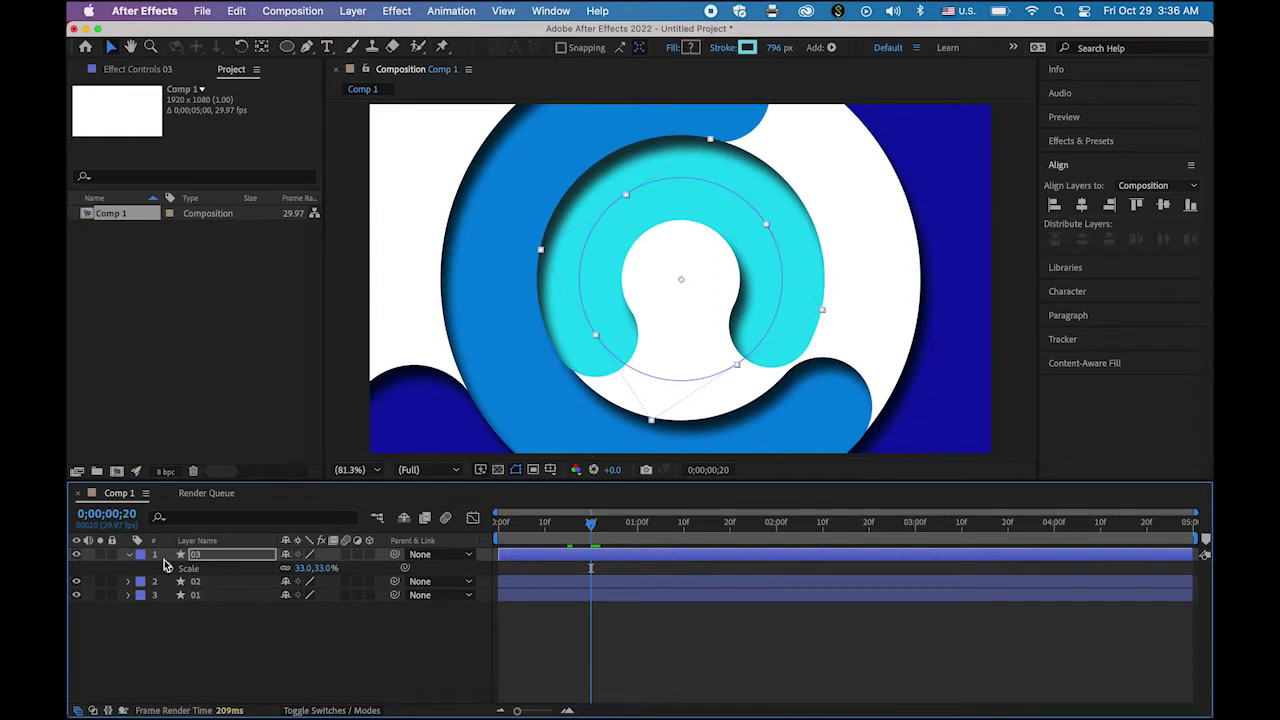
left_click(128, 556)
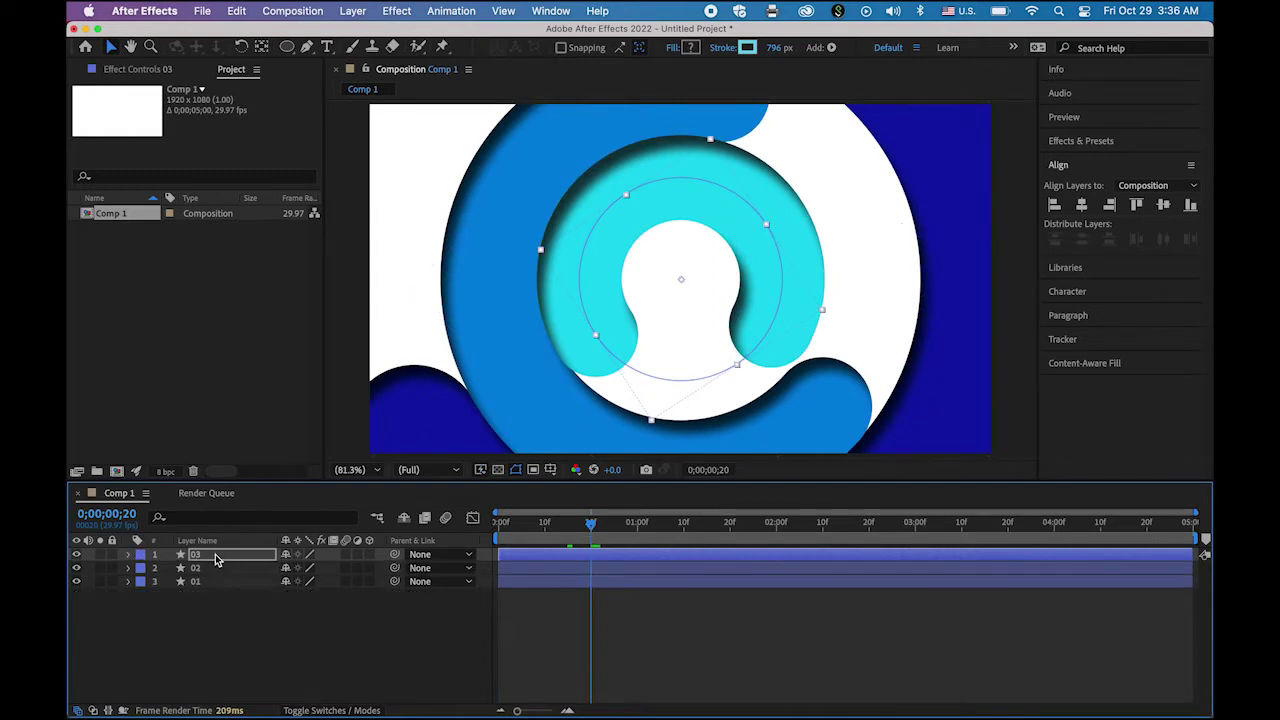
Duplicate layer 03 and scale the copy 04 down to 10%
left_click(215, 557)
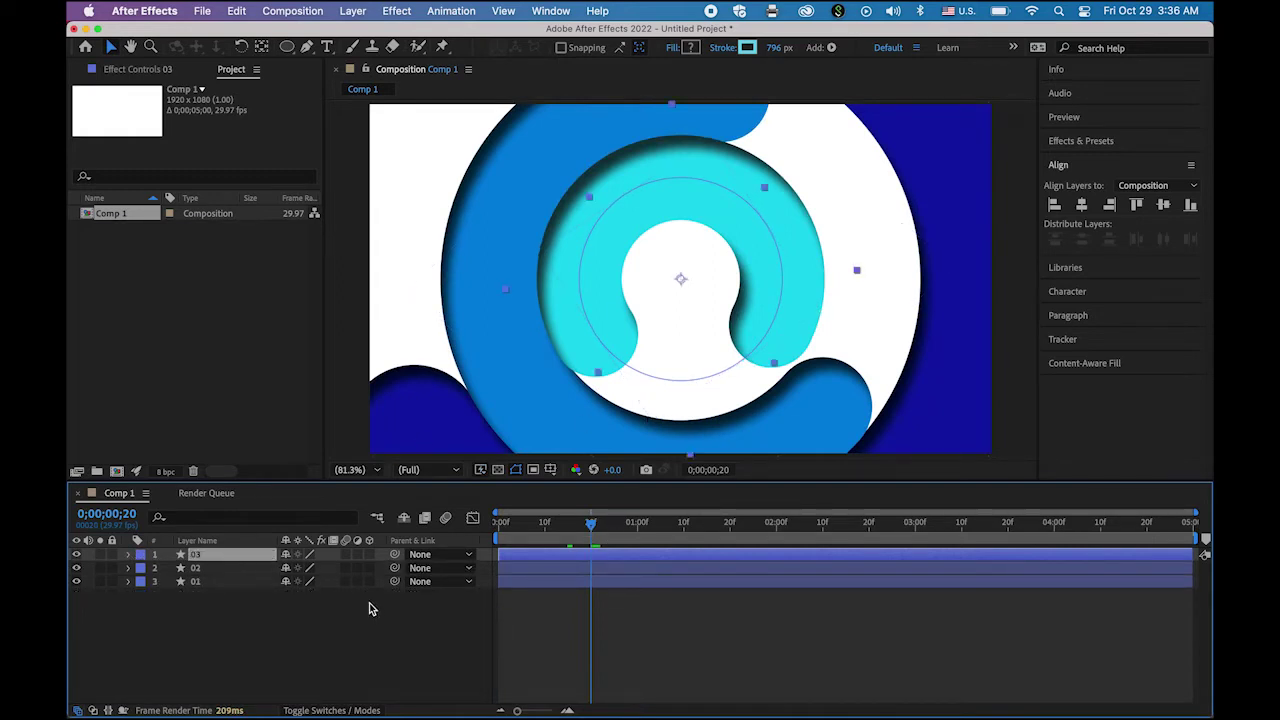
key("super+d")
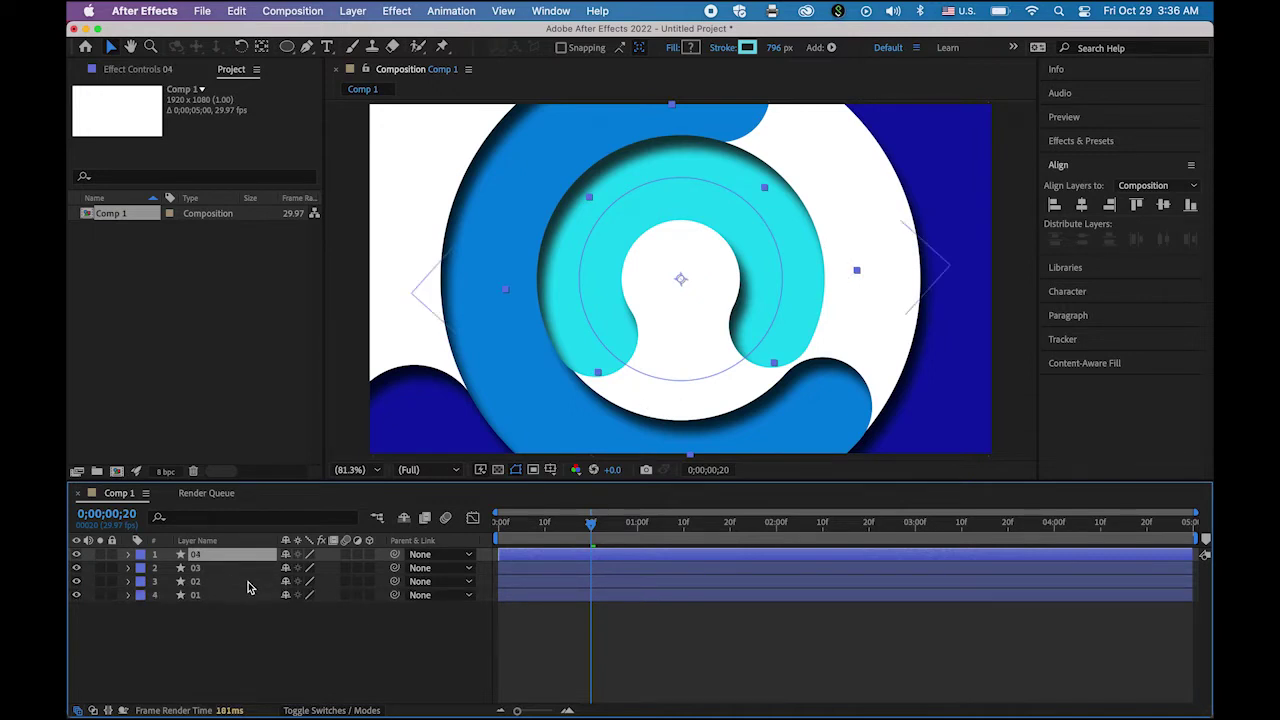
key("s")
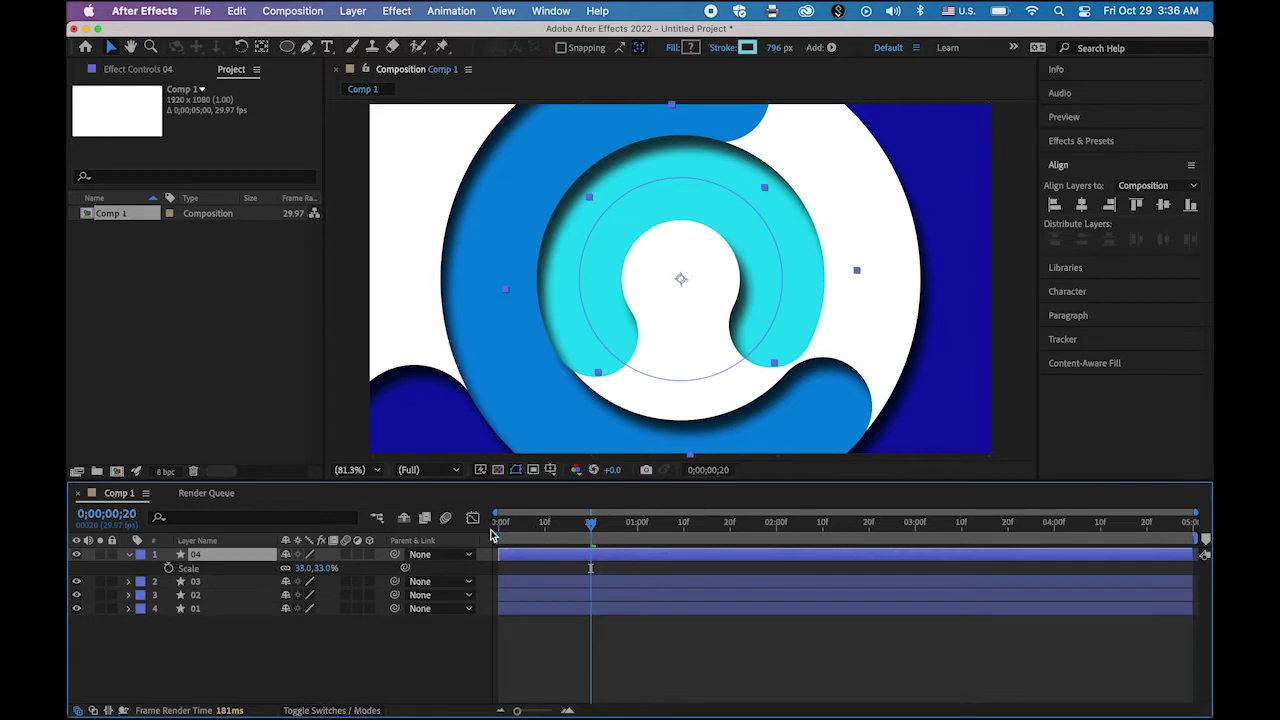
left_click_drag(326, 567, 305, 567)
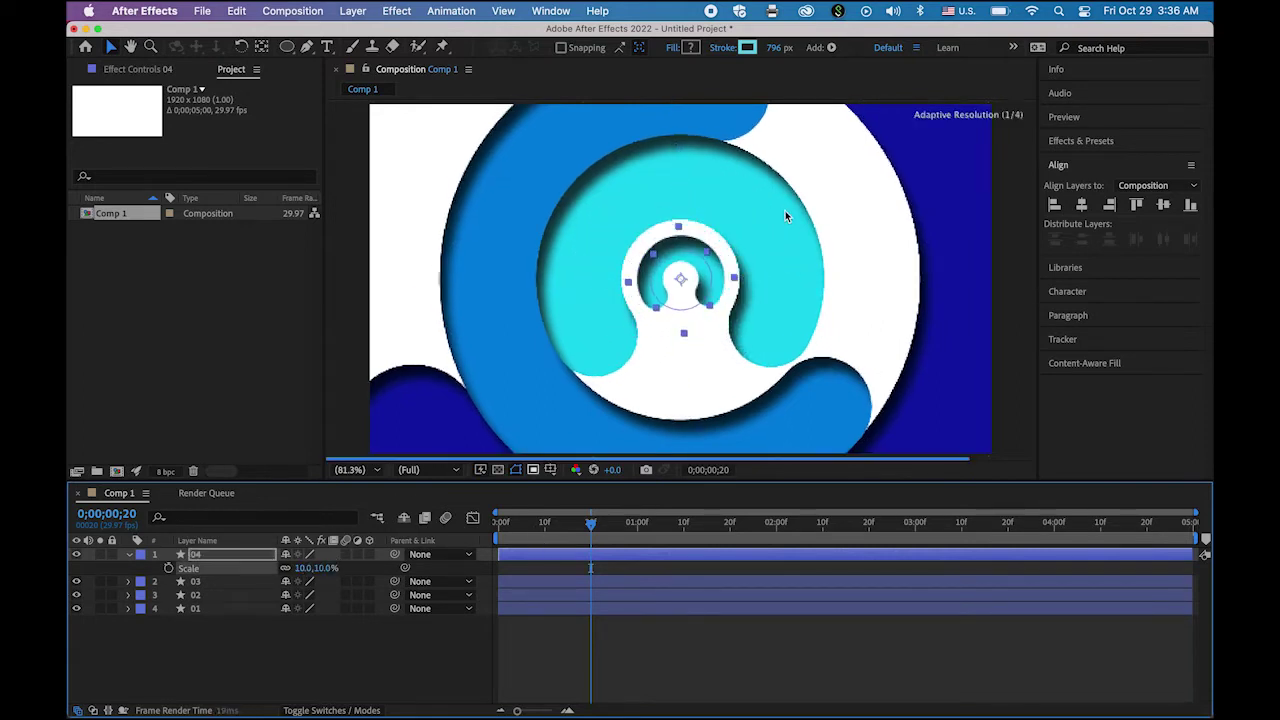
Widen layer 04's stroke to 1913 px and fine-tune its scale to 10% to fit inside layer 03's ring
mouse_move(779, 47)
left_mouse_down()
mouse_move(1053, 50)
mouse_move(846, 43)
mouse_move(1036, 52)
left_mouse_up()
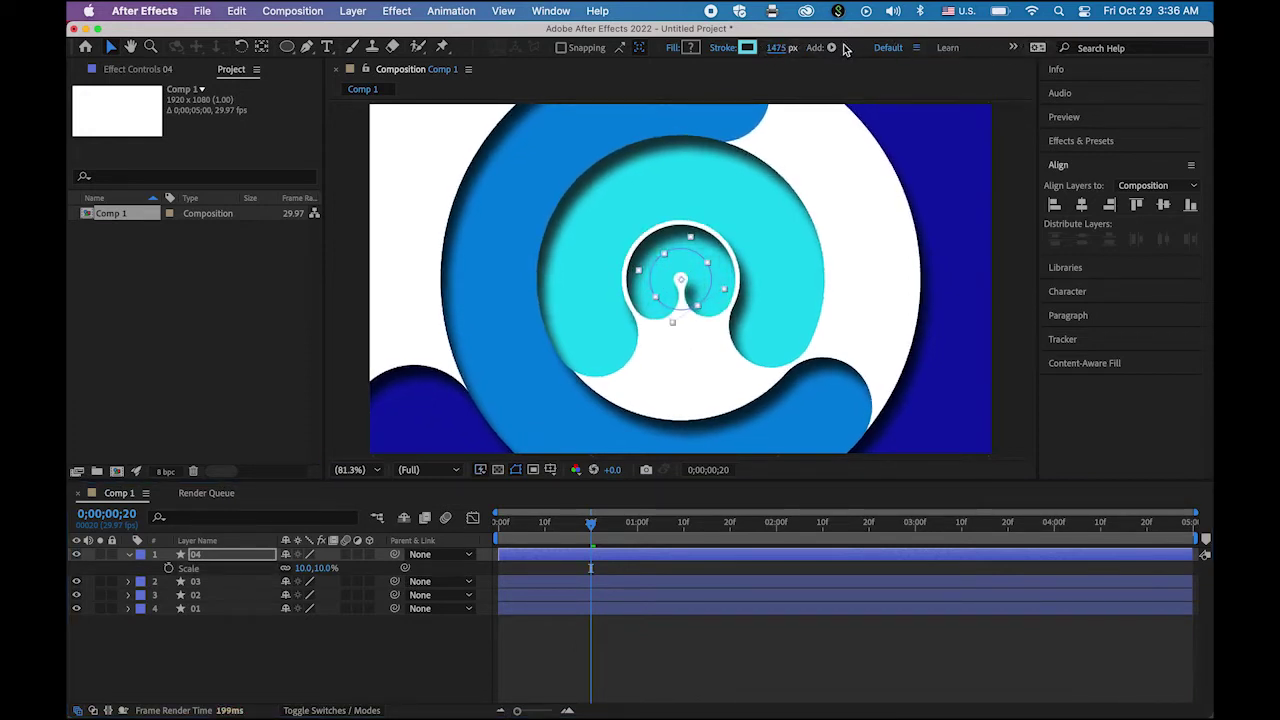
left_click(320, 568)
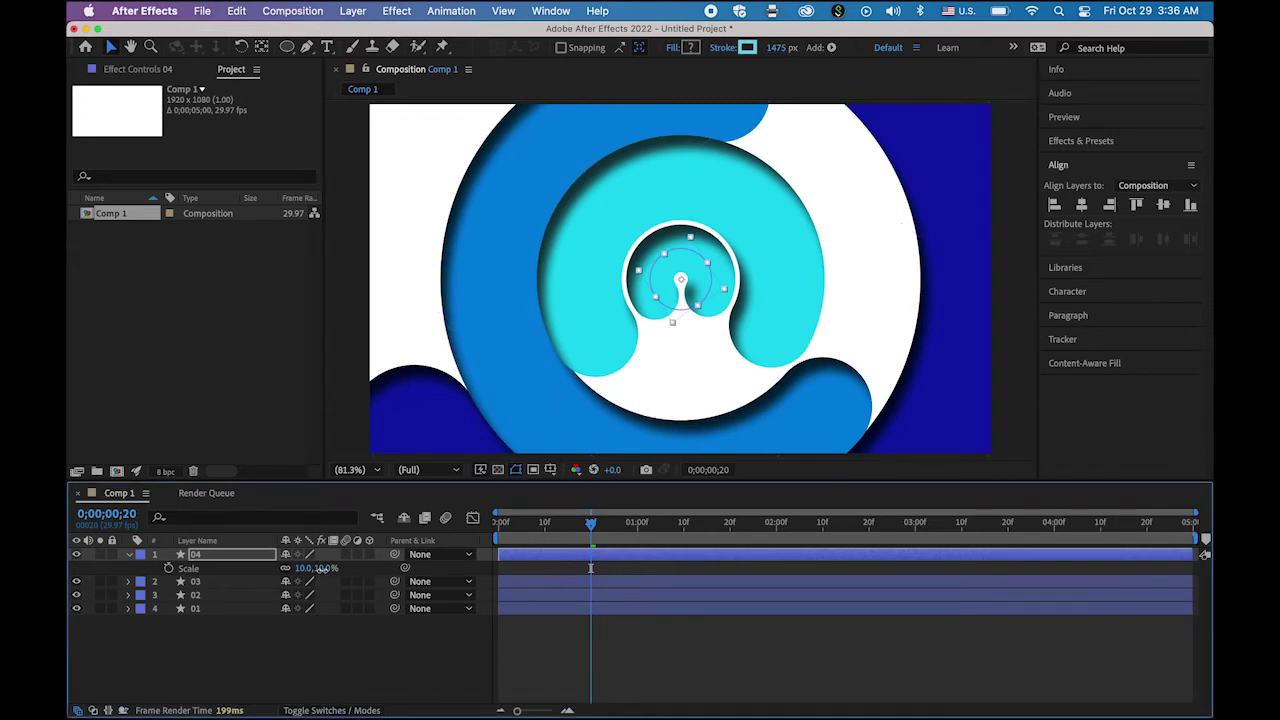
left_click_drag(320, 568, 320, 568)
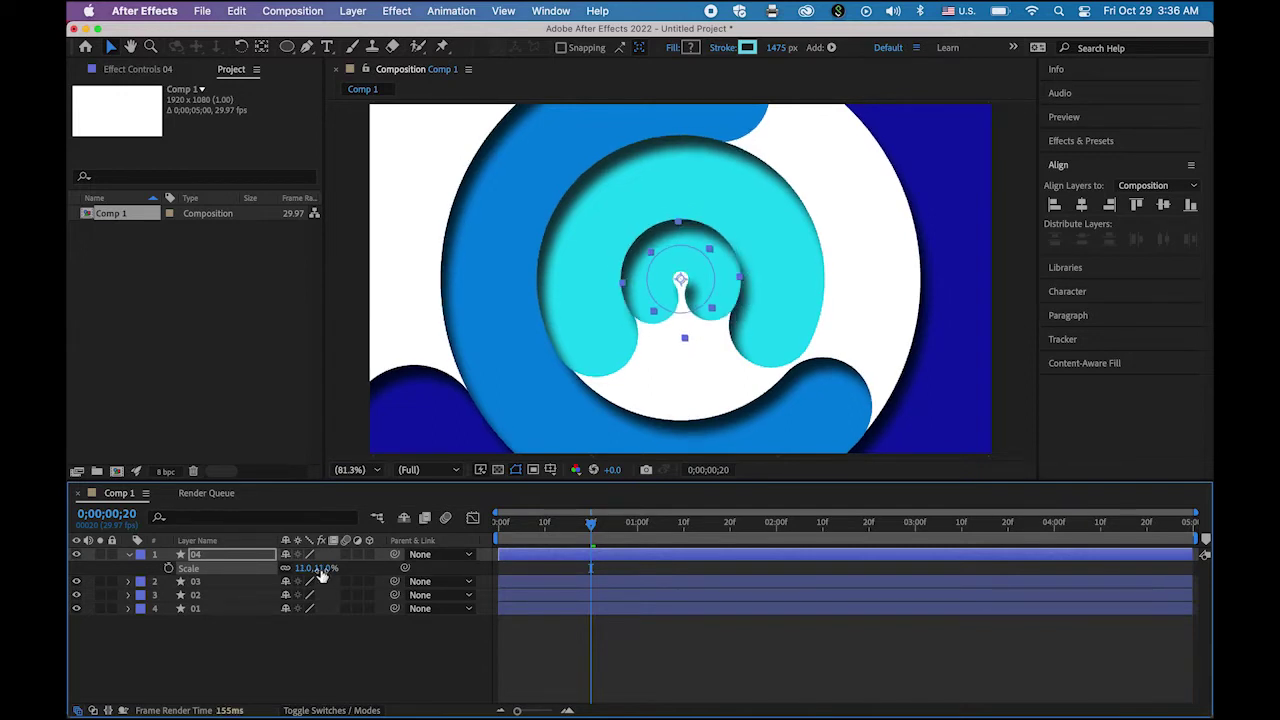
mouse_move(778, 48)
left_mouse_down()
mouse_move(897, 52)
mouse_move(770, 52)
mouse_move(848, 50)
left_mouse_up()
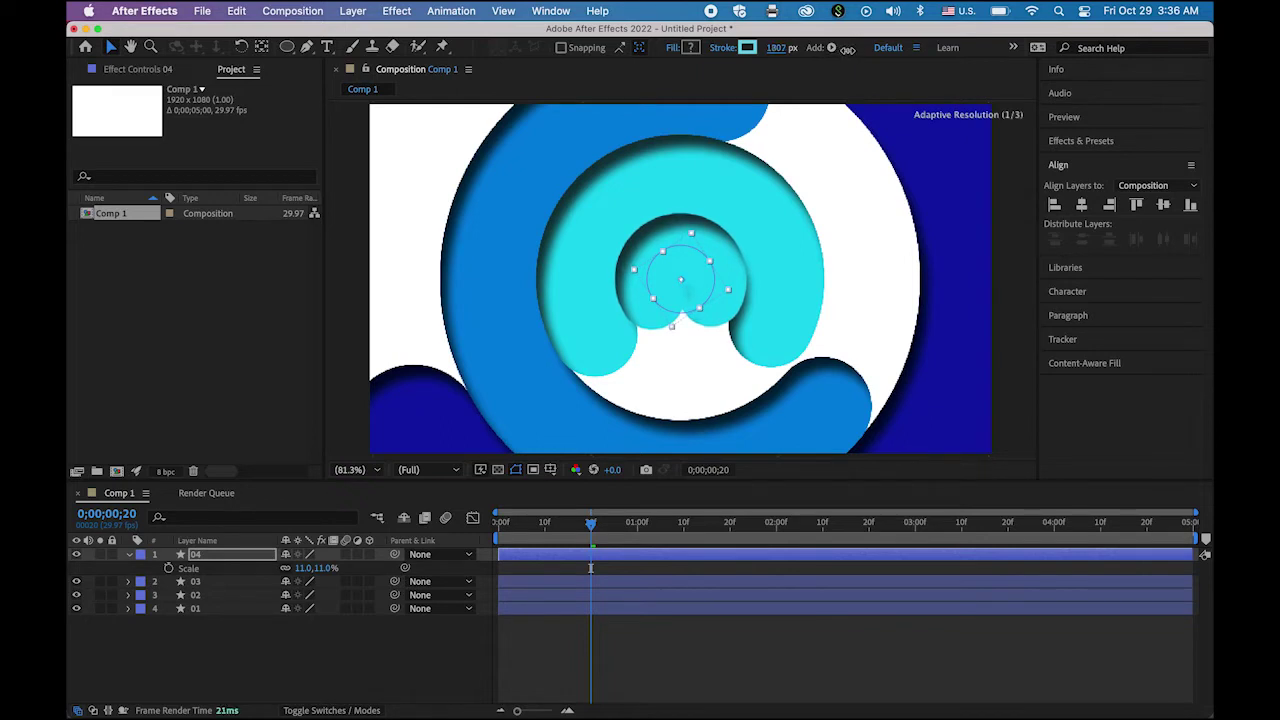
left_click(320, 567)
left_click_drag(323, 568, 323, 568)
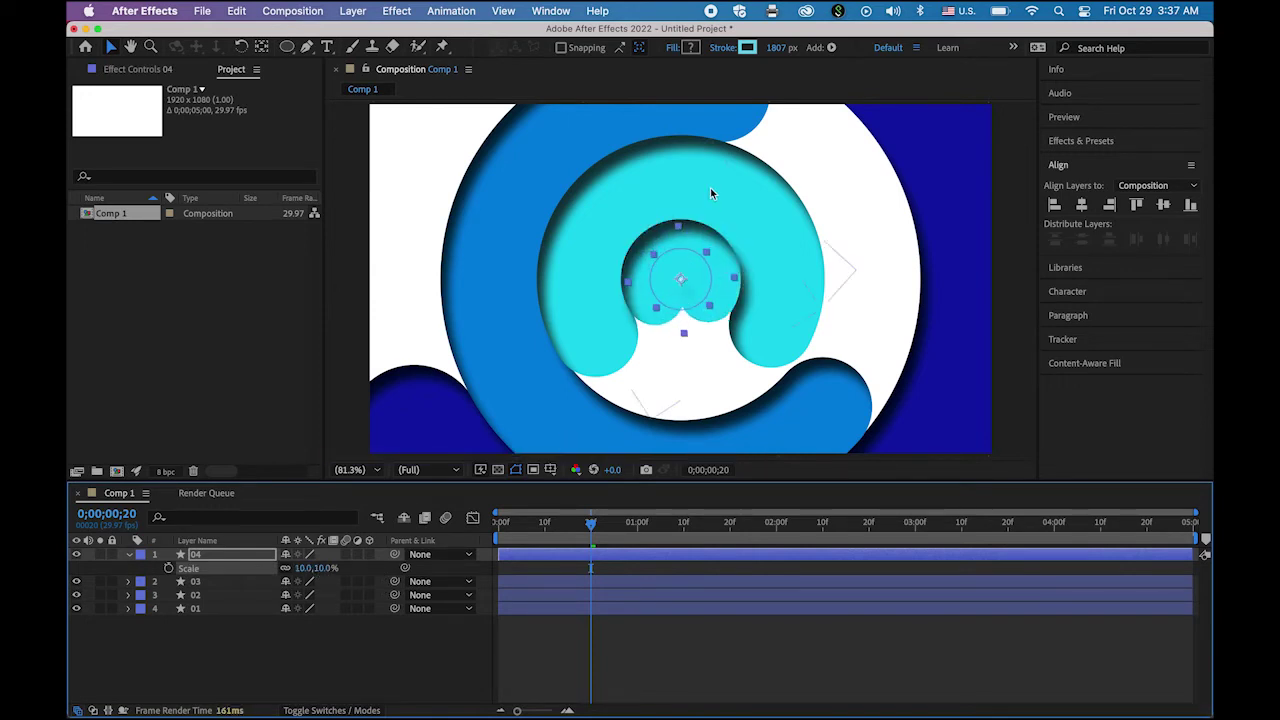
left_click_drag(779, 47, 866, 53)
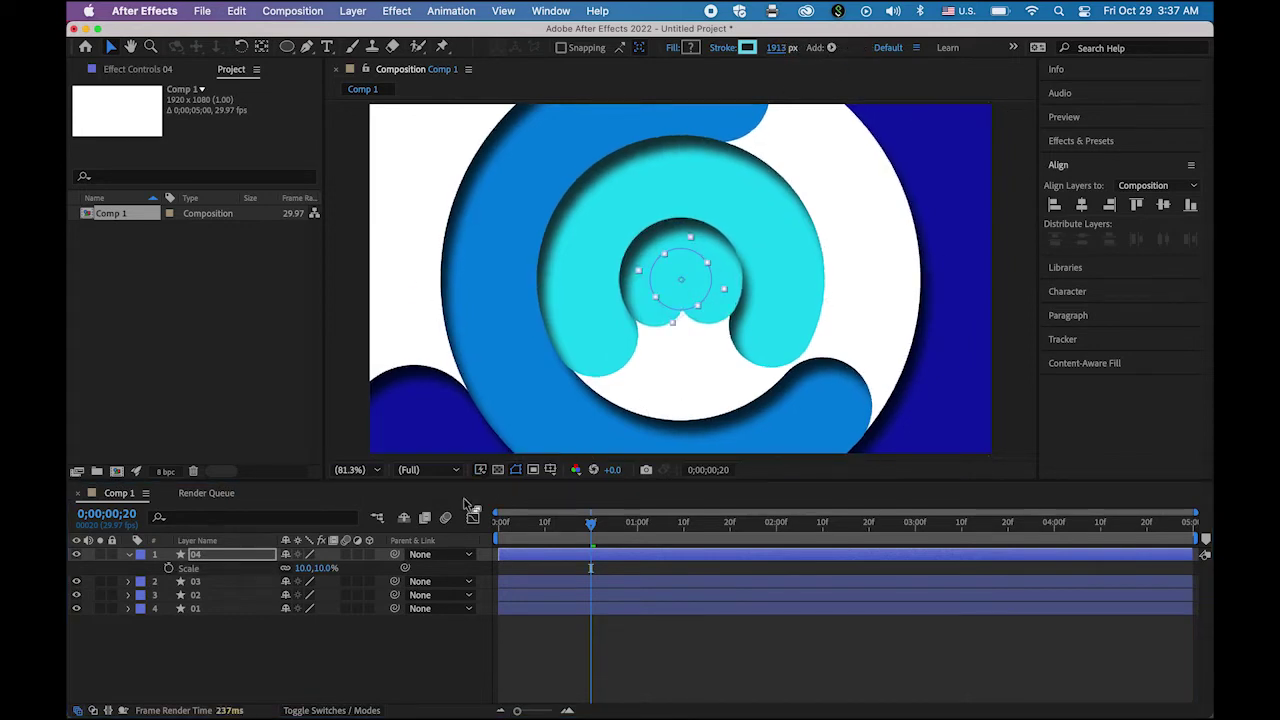
Try a scale of 8% on layer 04, and set it back to 10%
left_click(326, 567)
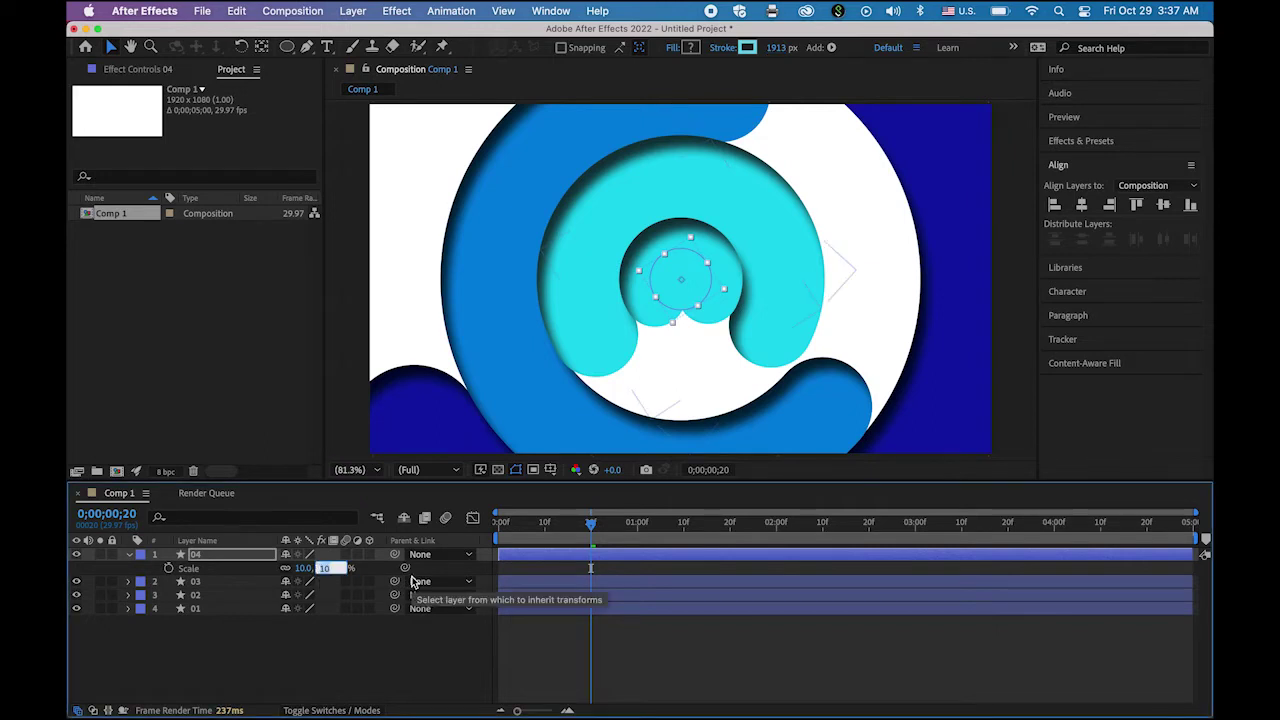
type("8")
key("Return")
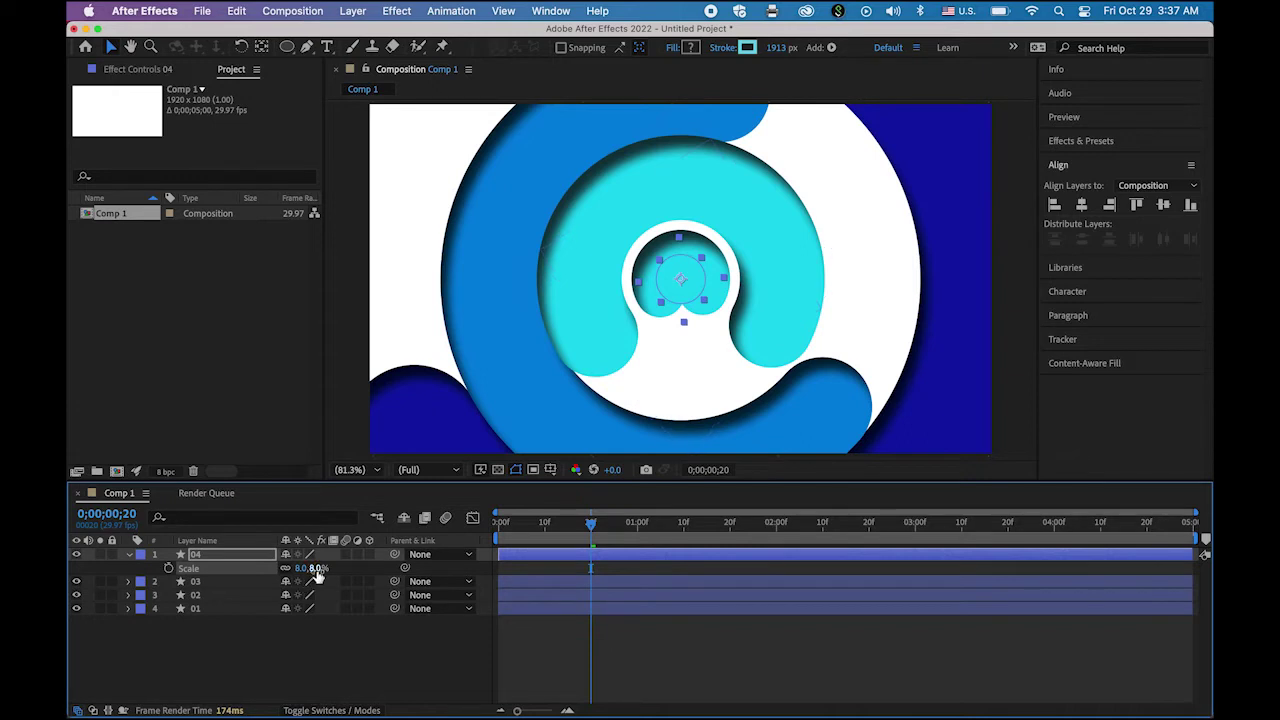
left_click(340, 628)
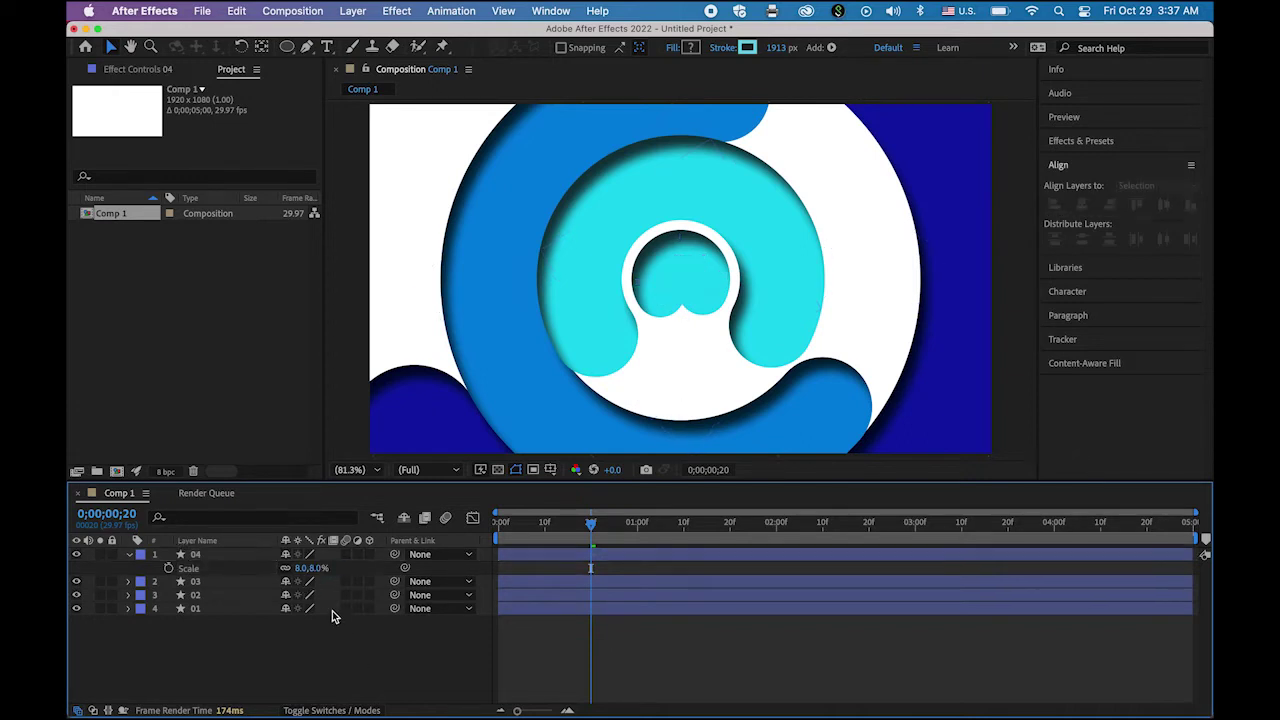
left_click_drag(312, 567, 318, 568)
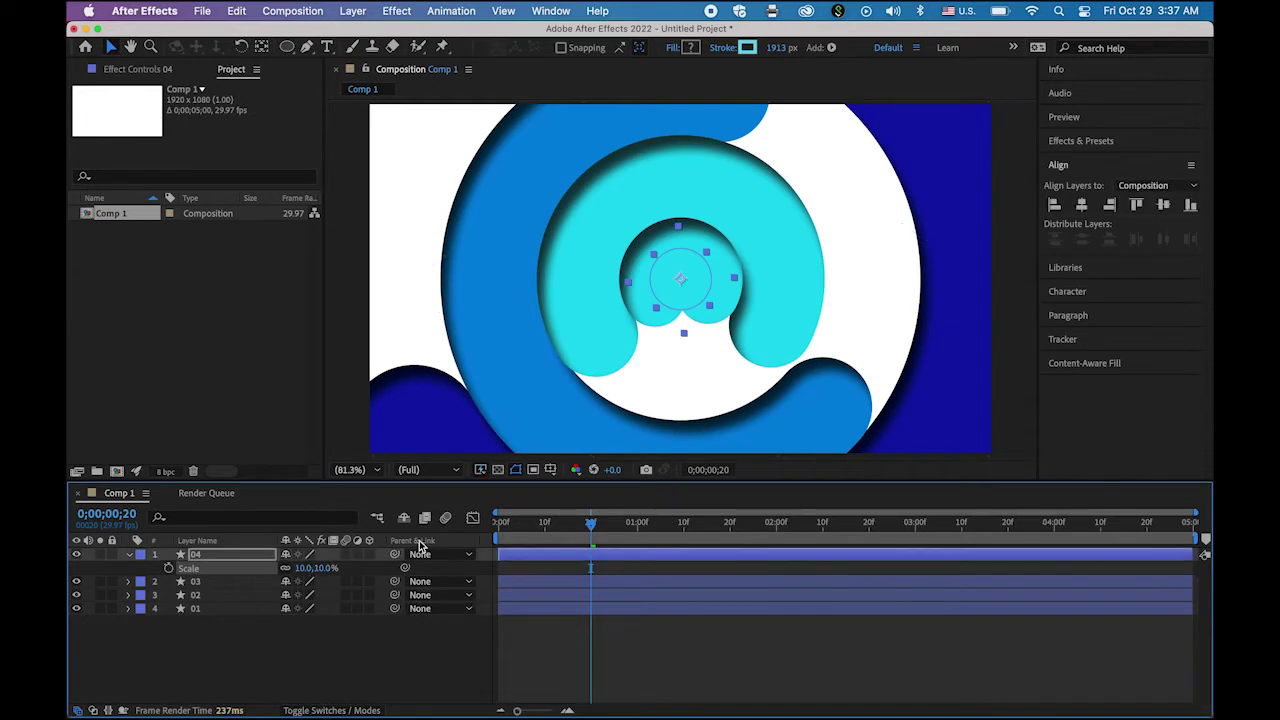
Change layer 04's stroke color to pale mint C9F3EF
left_click(749, 49)
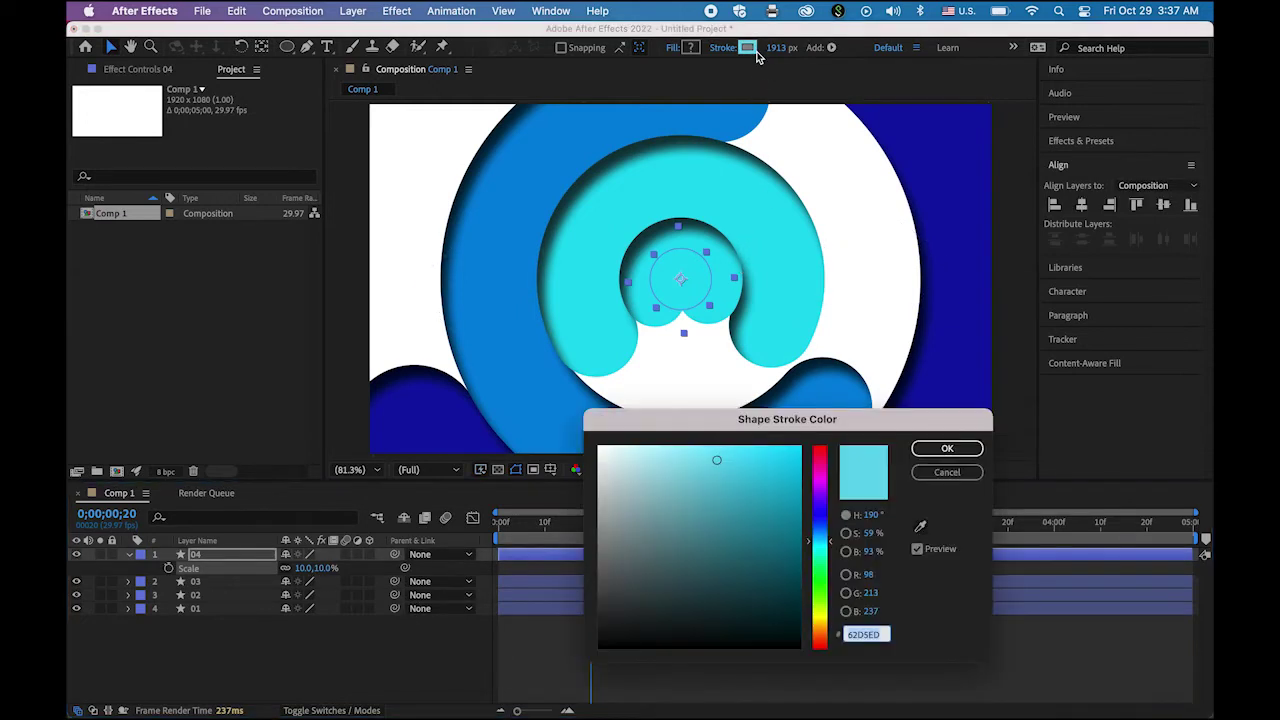
left_click(620, 454)
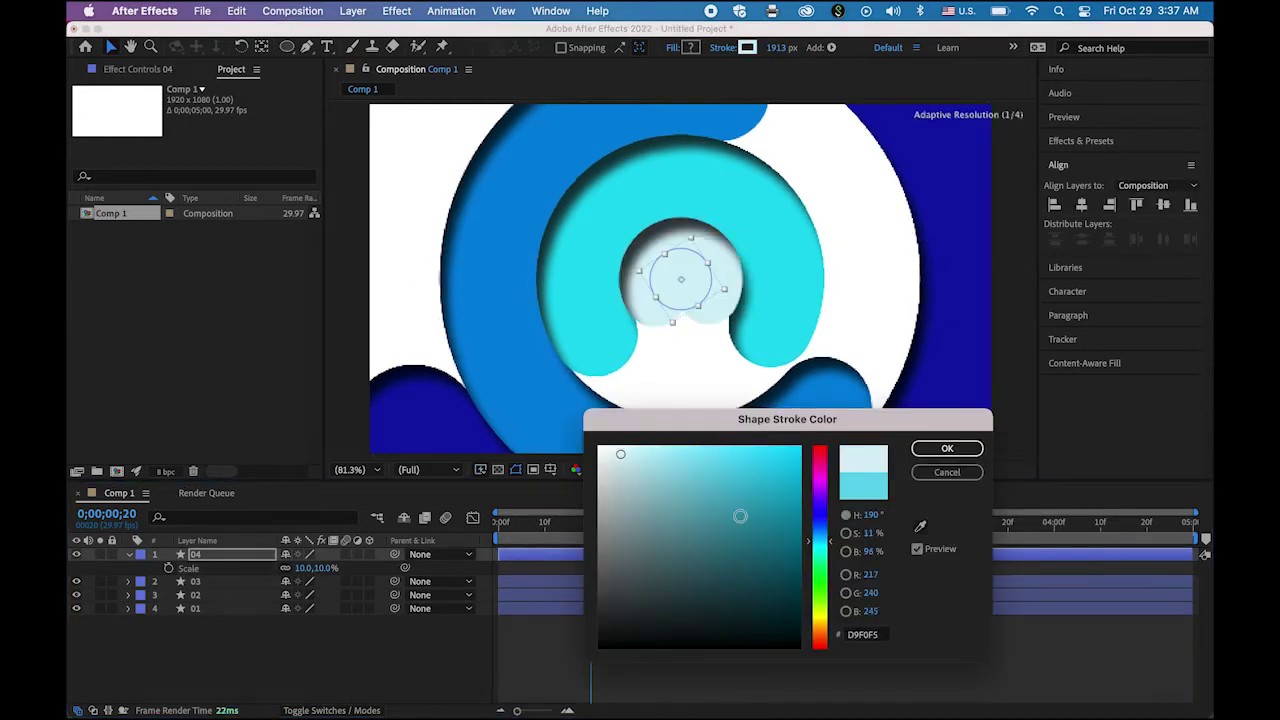
left_click(632, 455)
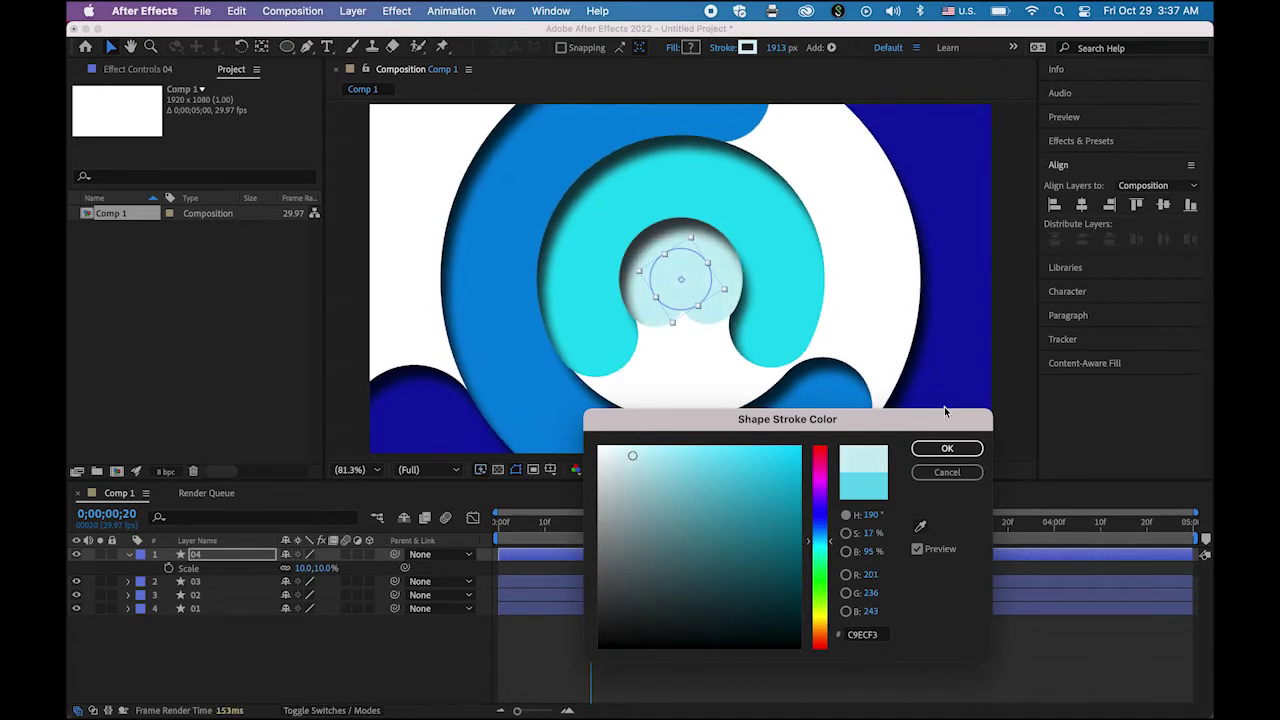
left_click(819, 551)
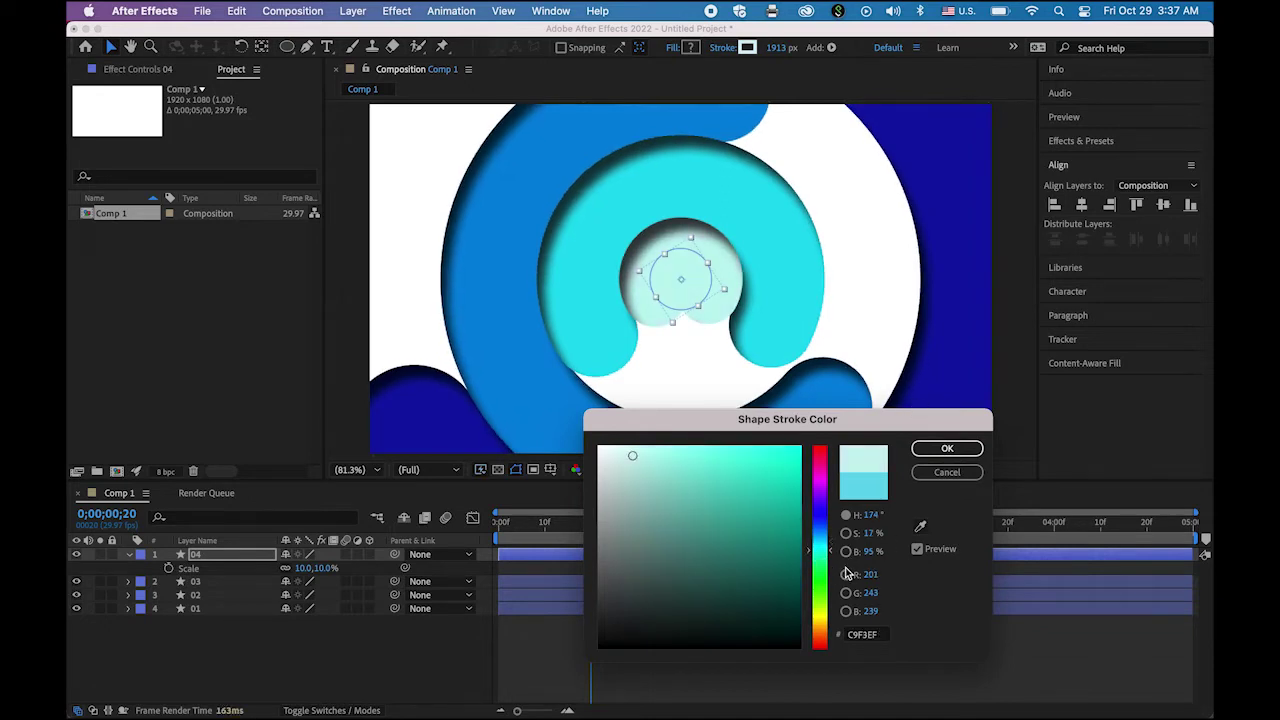
left_click(947, 448)
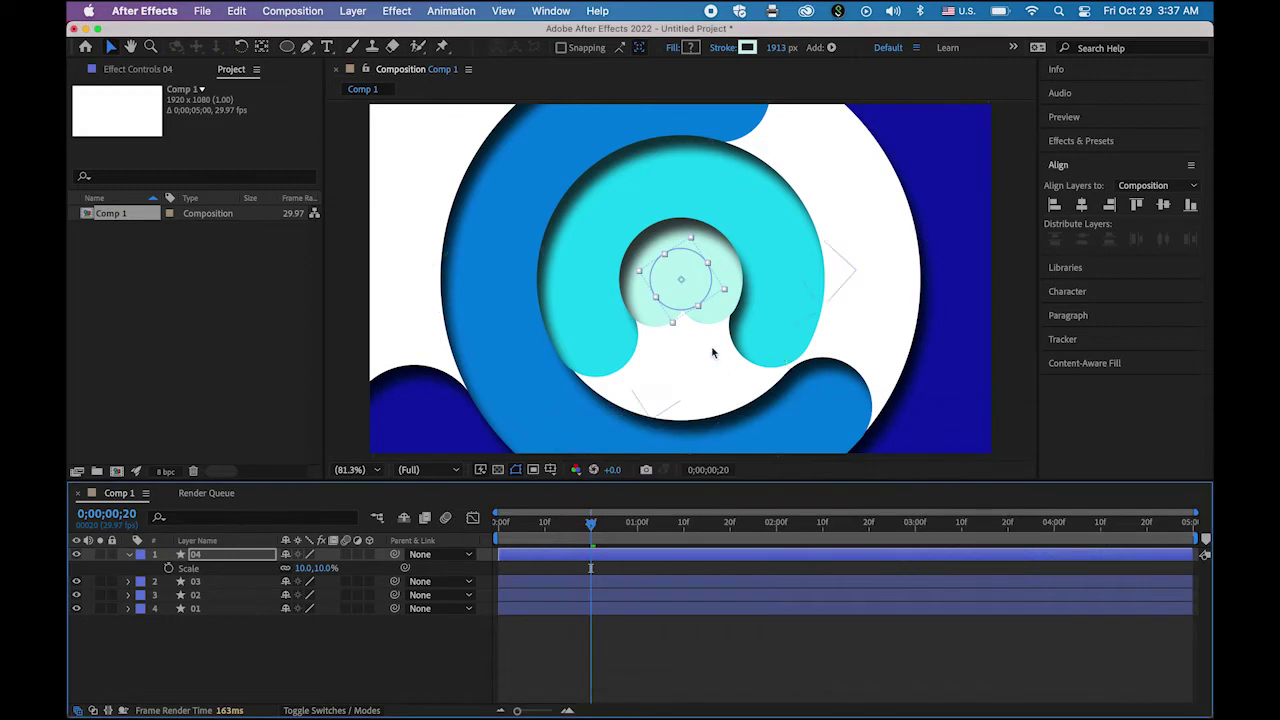
Rotate layer 04 clockwise so its opening faces left, and preview the animation from the start
left_click_drag(677, 334, 603, 254)
left_click_drag(591, 523, 437, 528)
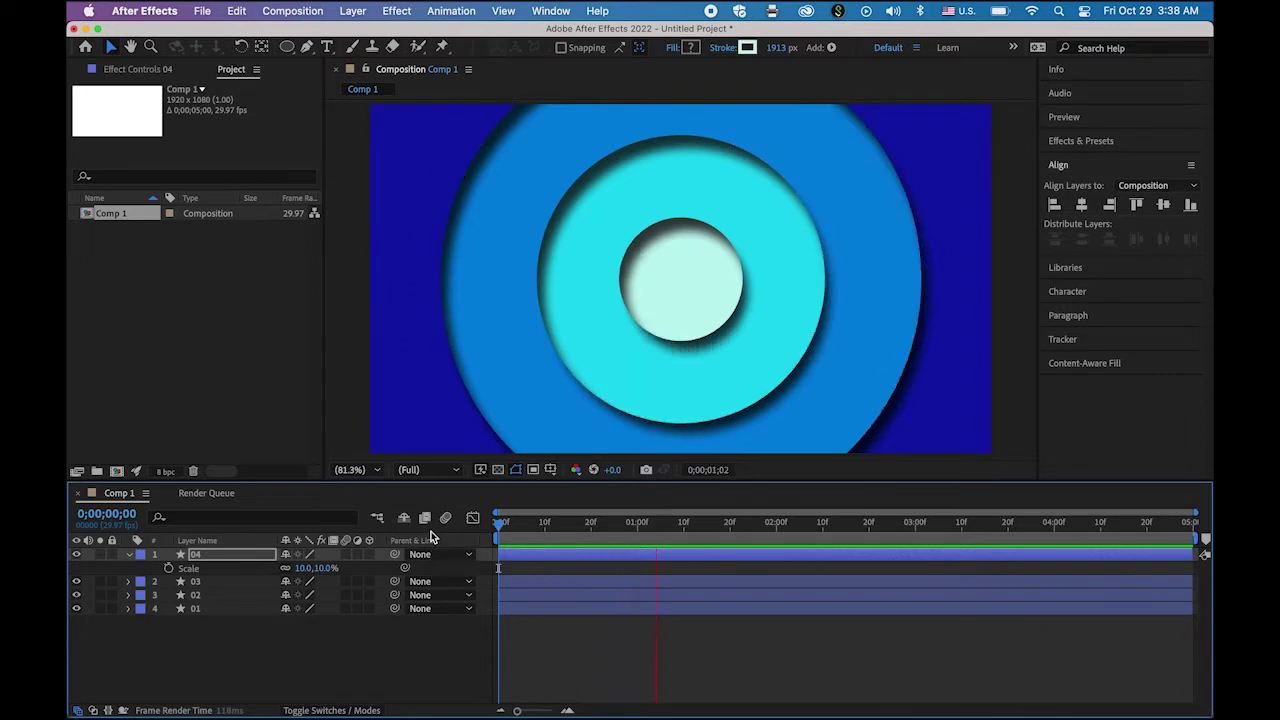
key("space")
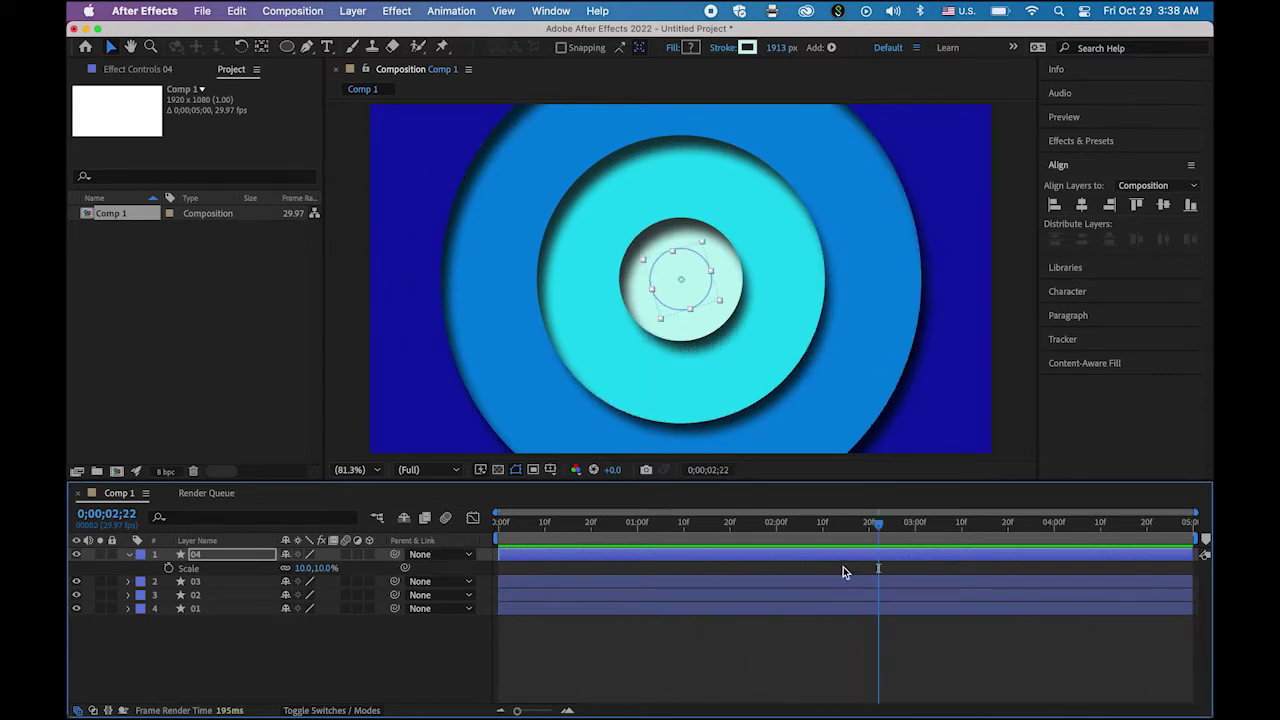
left_click_drag(881, 527, 444, 564)
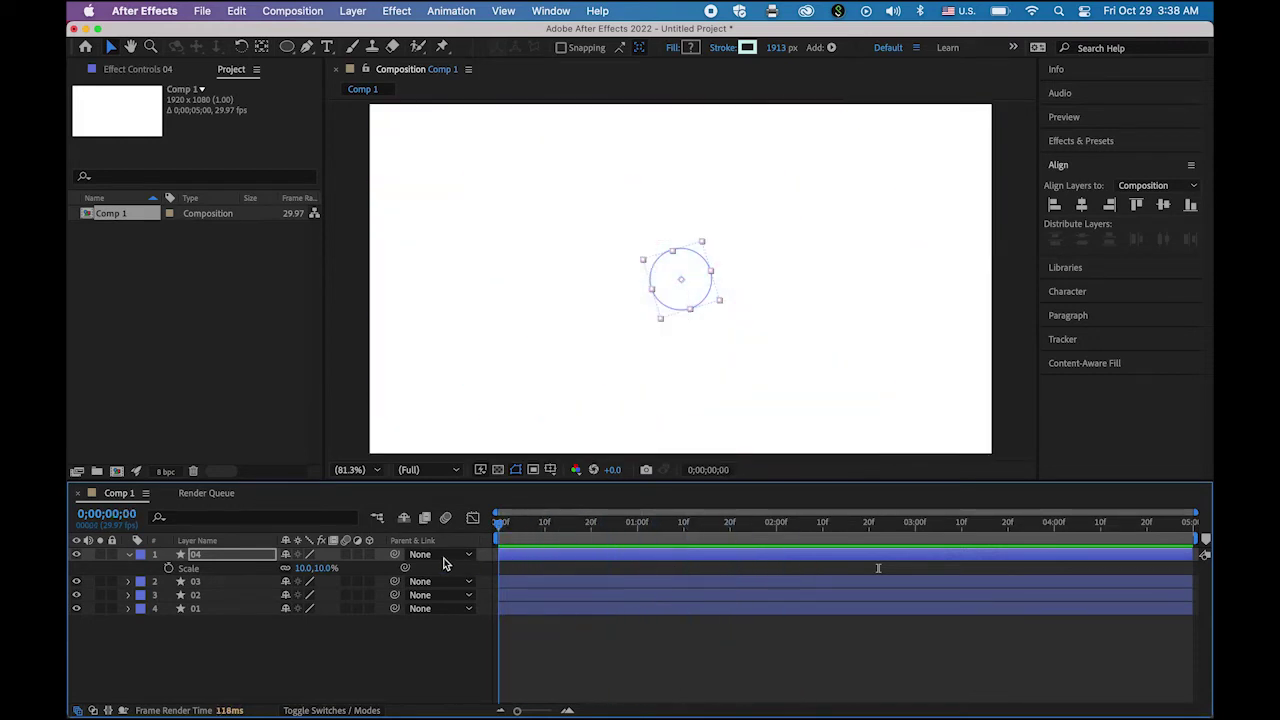
Stagger the layer start times: 03 at about 13 frames, 02 at about 22 frames and 04 just after 1 second
left_click(128, 555)
left_click_drag(502, 531, 583, 547)
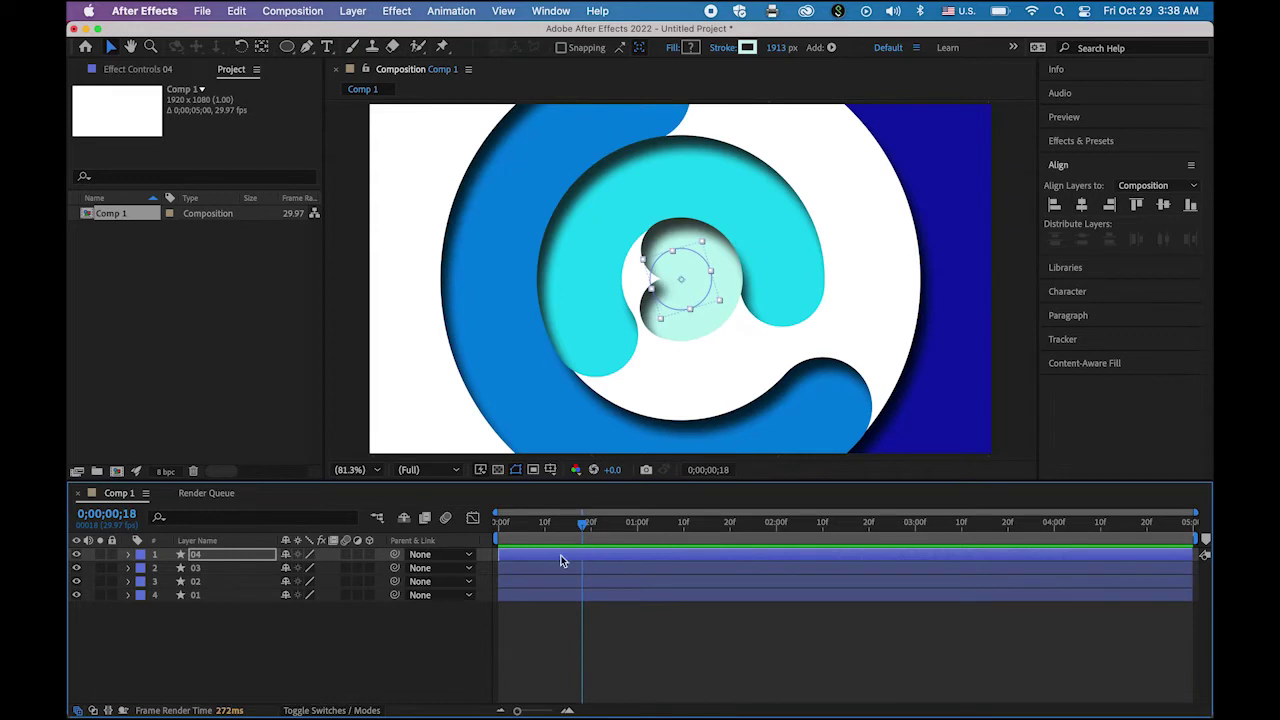
left_click(216, 581)
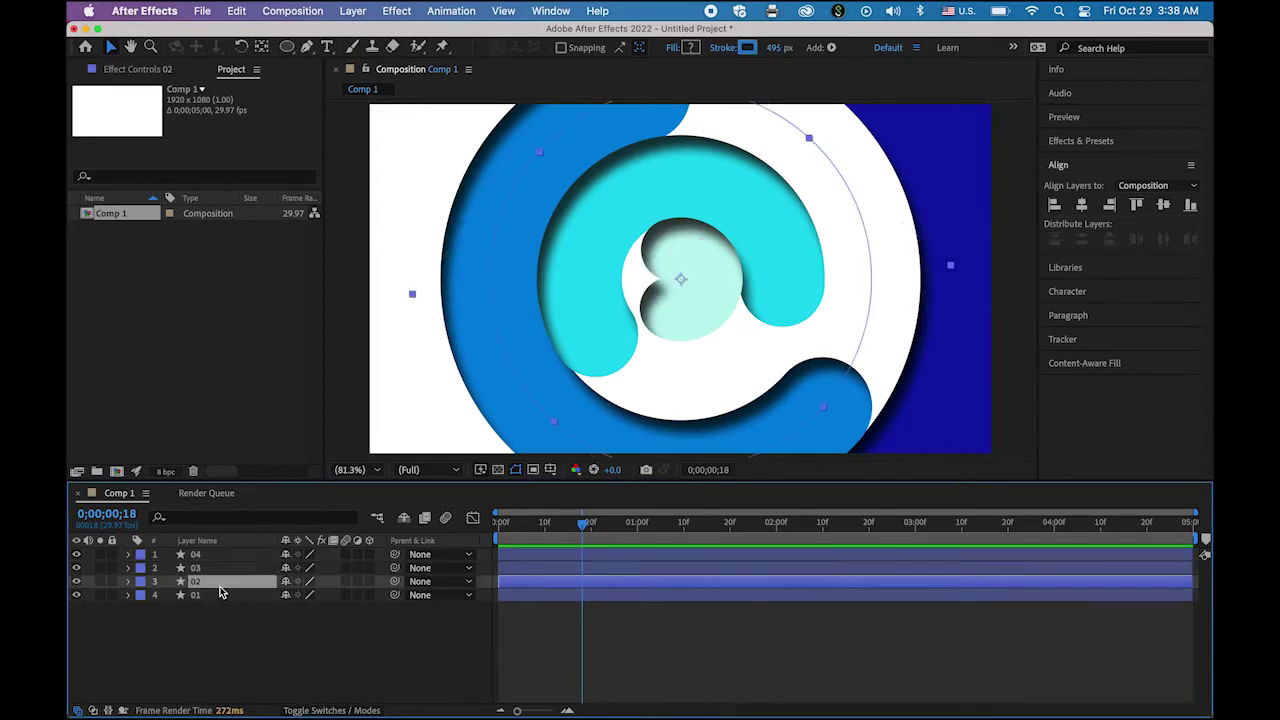
left_click_drag(530, 586, 662, 559)
left_click(216, 570)
left_click(262, 556)
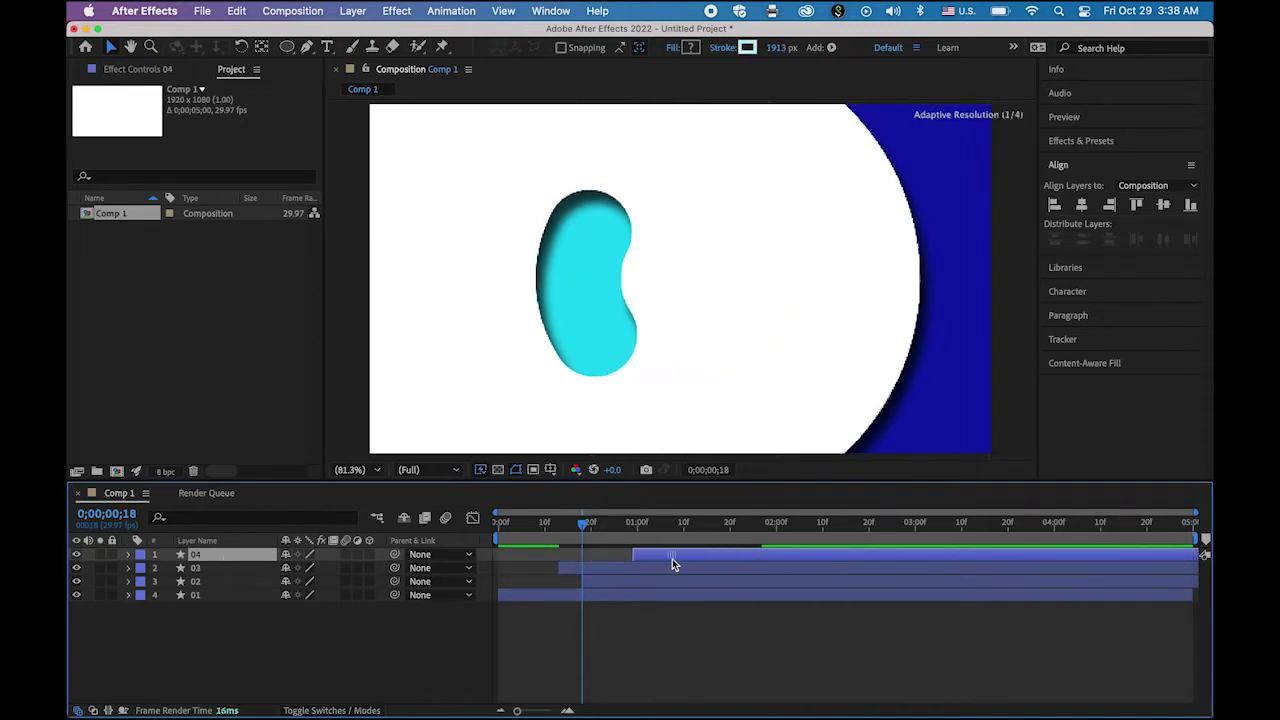
left_click(607, 583)
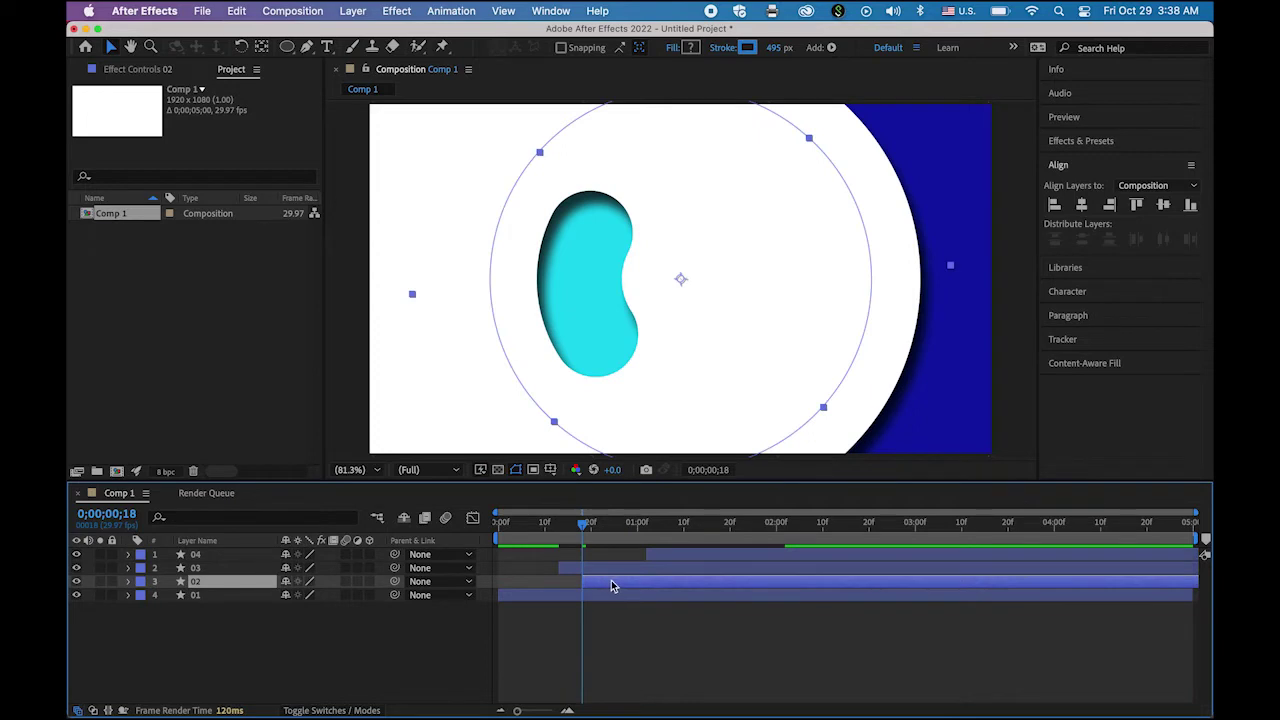
left_click_drag(613, 587, 628, 583)
Preview the staggered circle animation from the start and park the current time at 0;00;02;02
left_click_drag(580, 525, 449, 531)
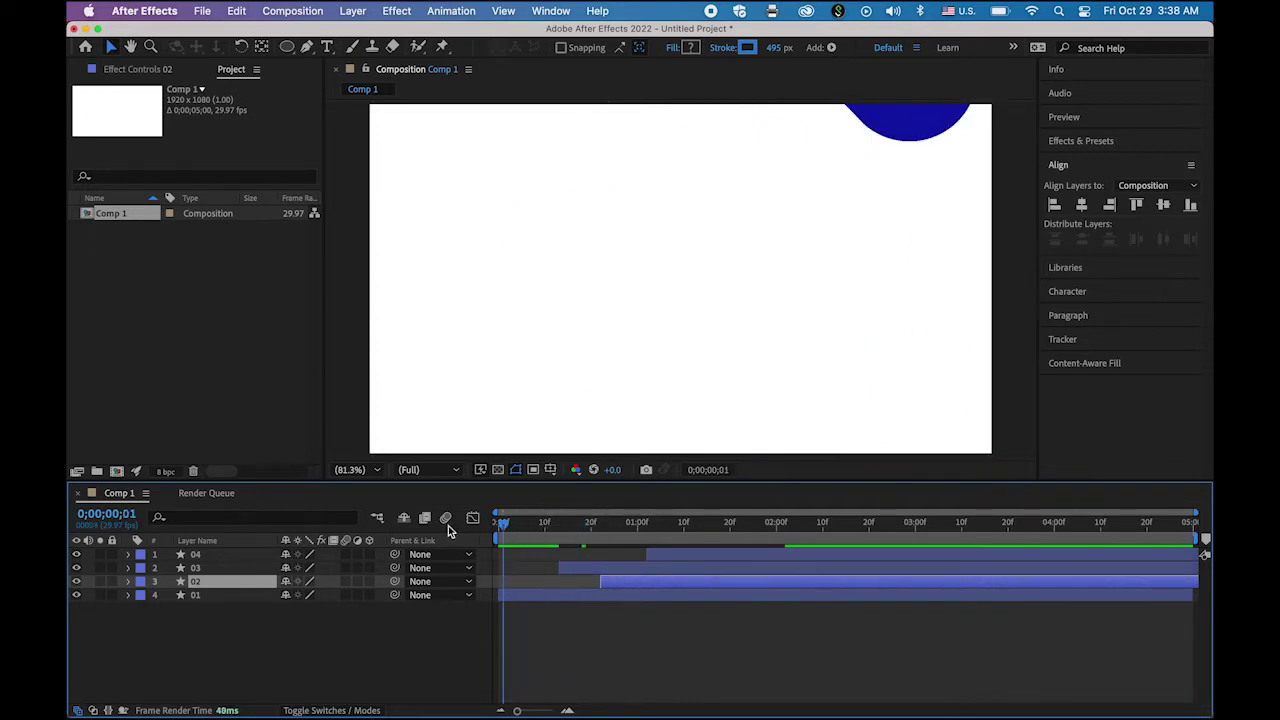
key("space")
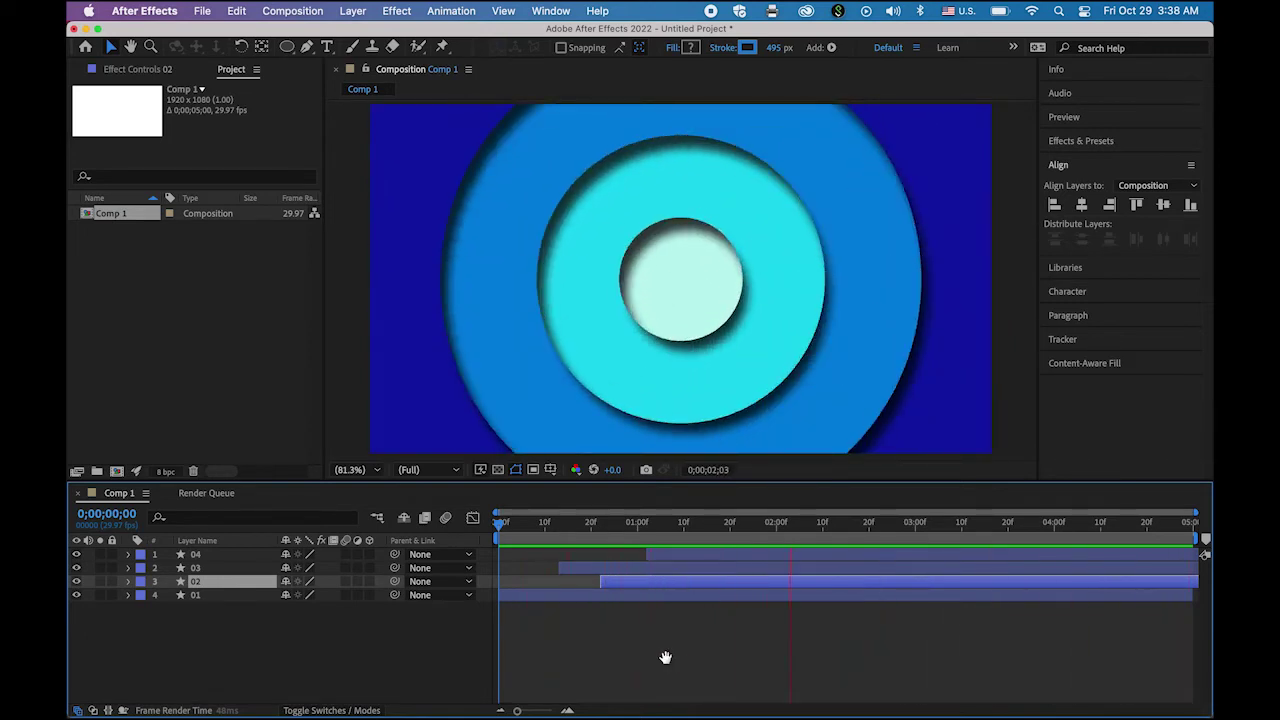
key("space")
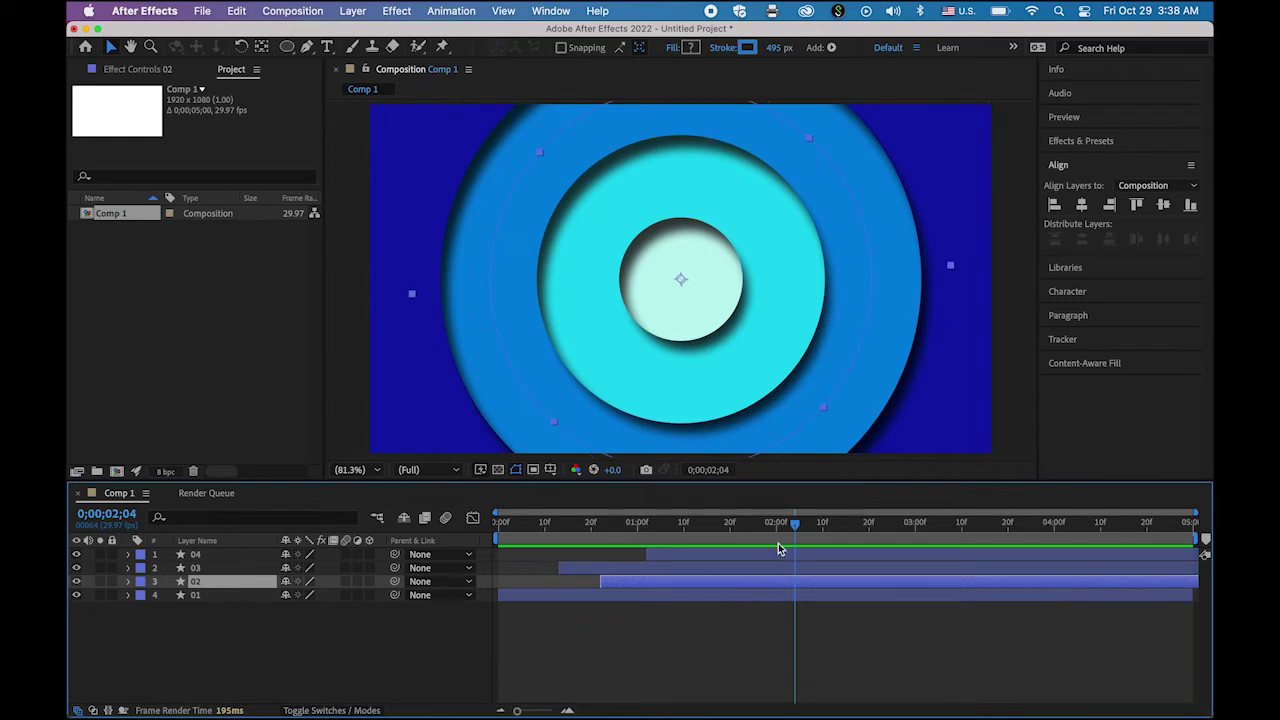
mouse_move(796, 529)
left_mouse_down()
mouse_move(766, 539)
mouse_move(785, 538)
left_mouse_up()
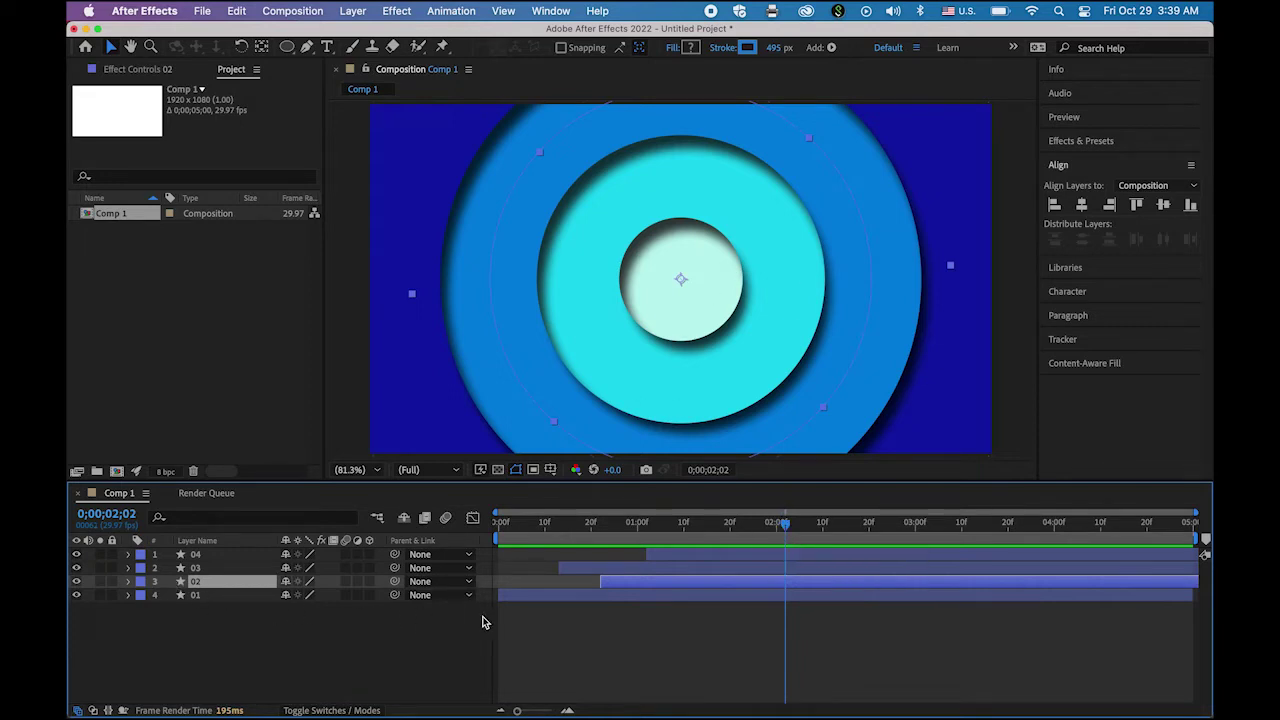
Select all four circle layers and move them straight up slightly in the composition, leaving them deselected
key("super+a")
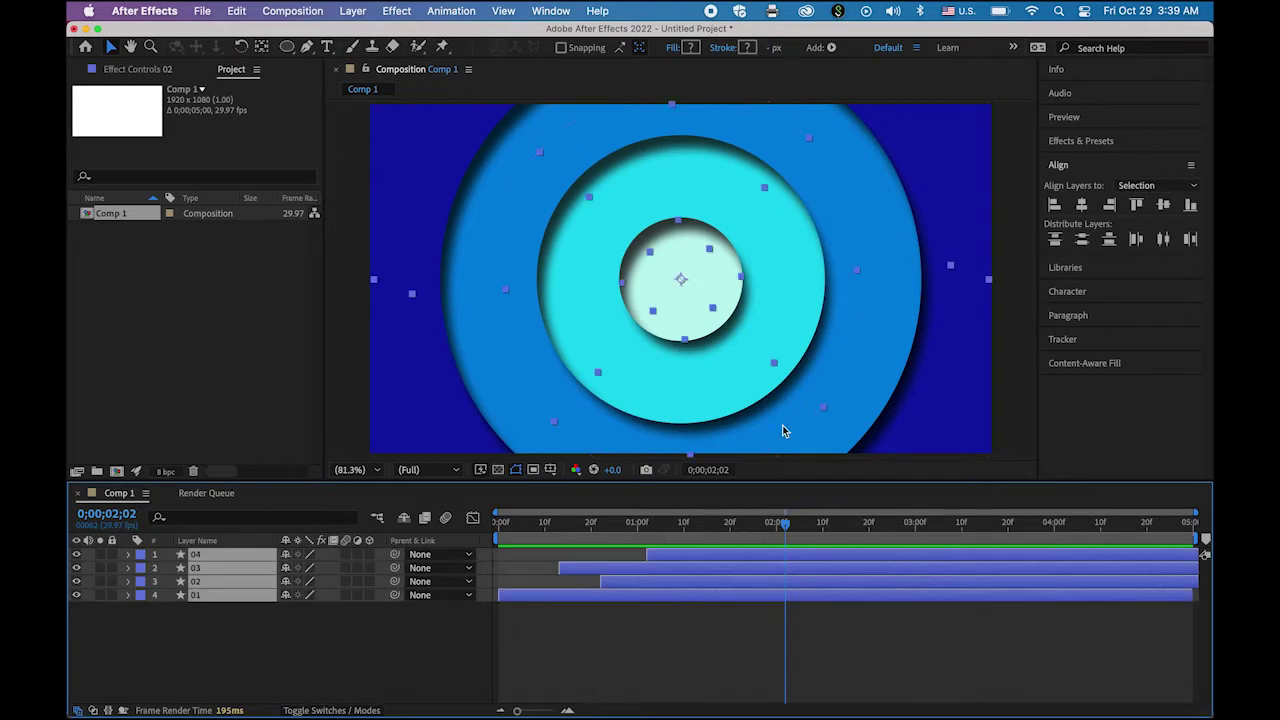
left_click_drag(776, 433, 773, 386)
left_click(1028, 414)
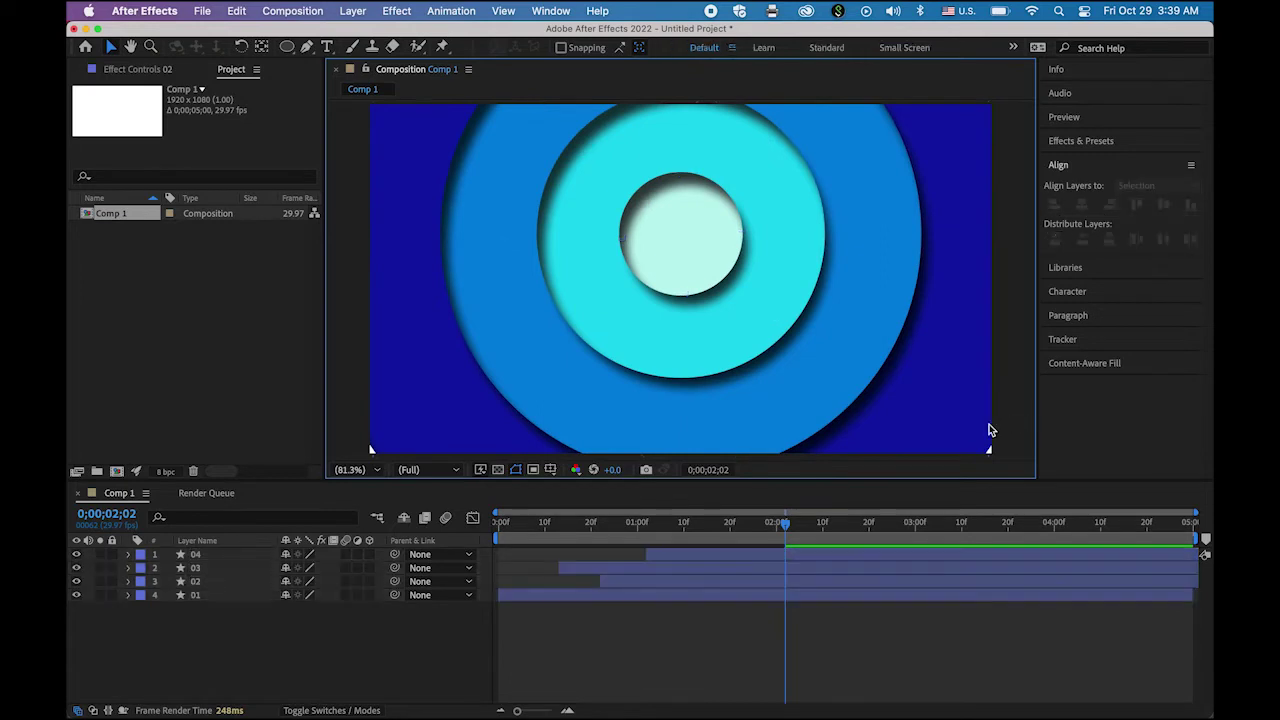
Play the animation from the first frame with the raised circles, and set the current time to 0;00;02;03
left_click(785, 528)
left_click_drag(785, 528, 498, 528)
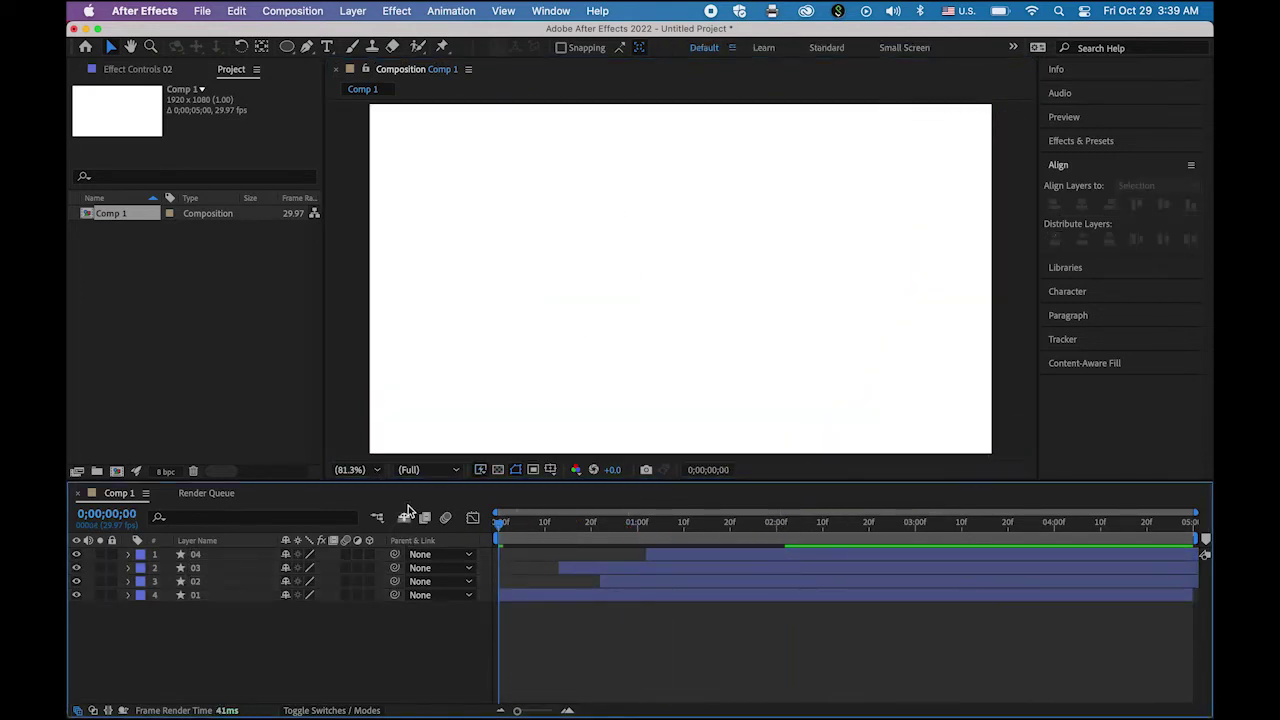
key("space")
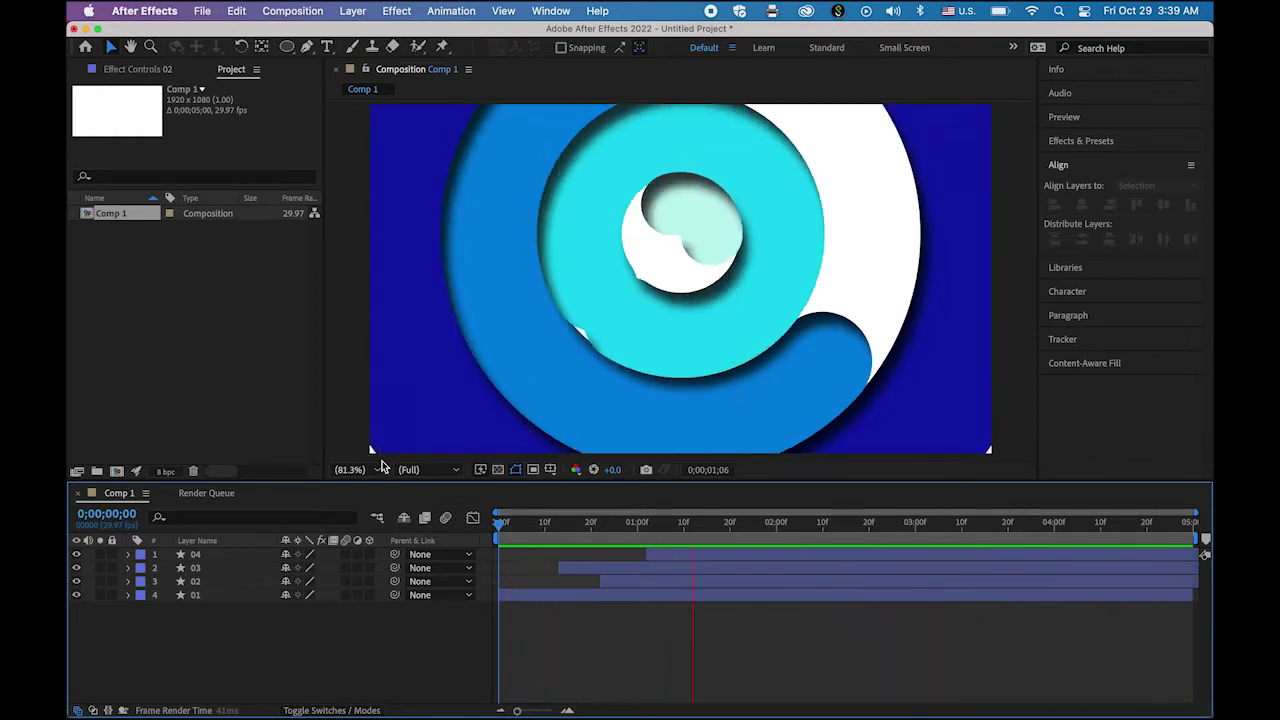
key("space")
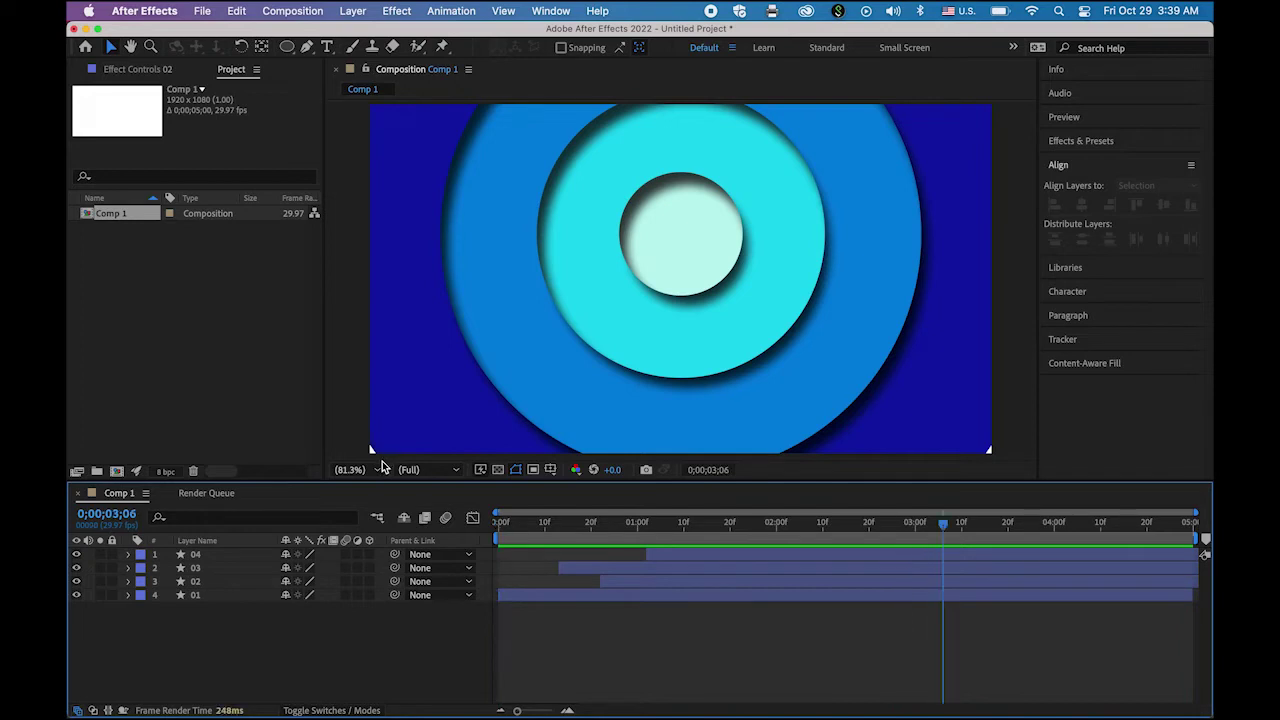
left_click_drag(941, 525, 790, 538)
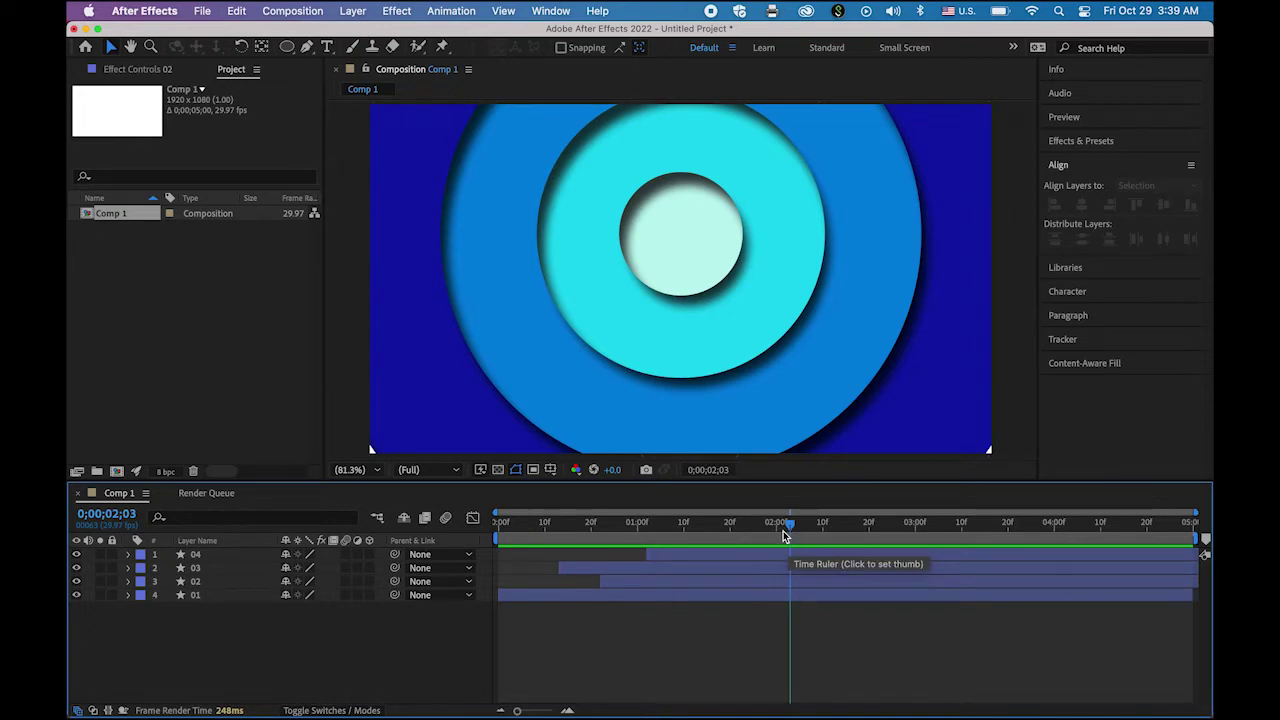
Switch to Photoshop and view the cut-out face in selfie.png
mouse_move(490, 710)
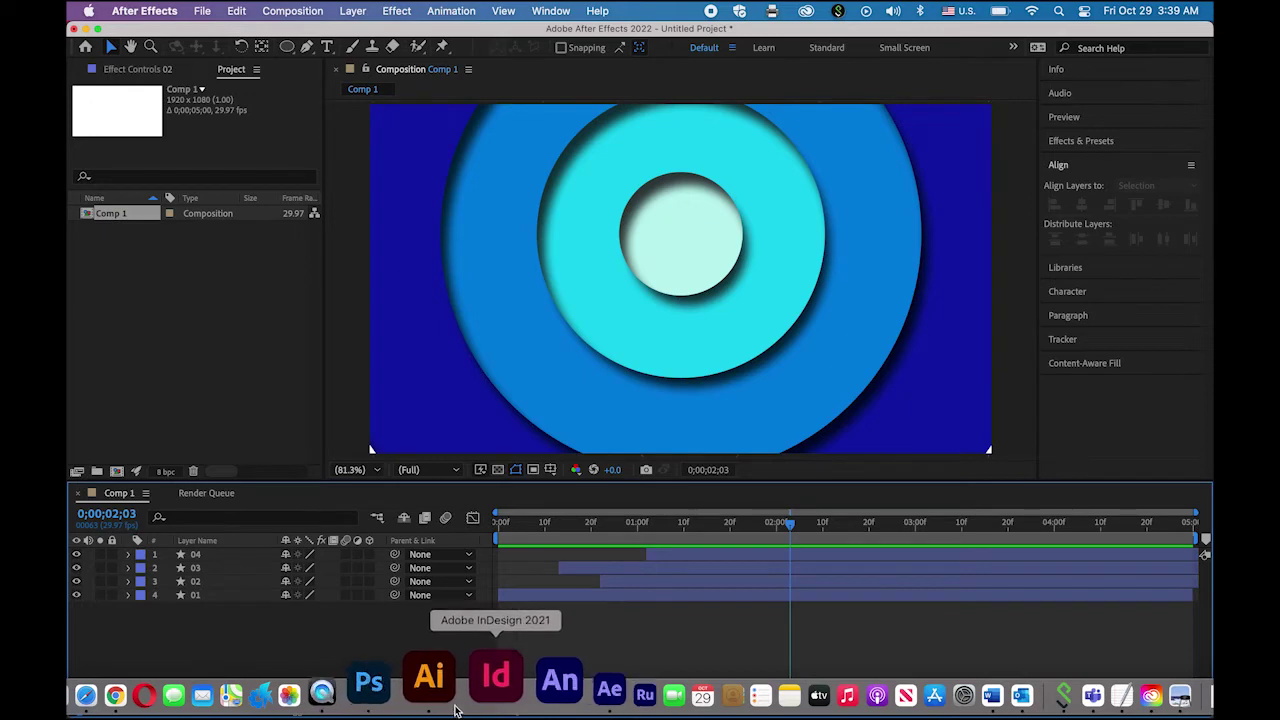
left_click(423, 700)
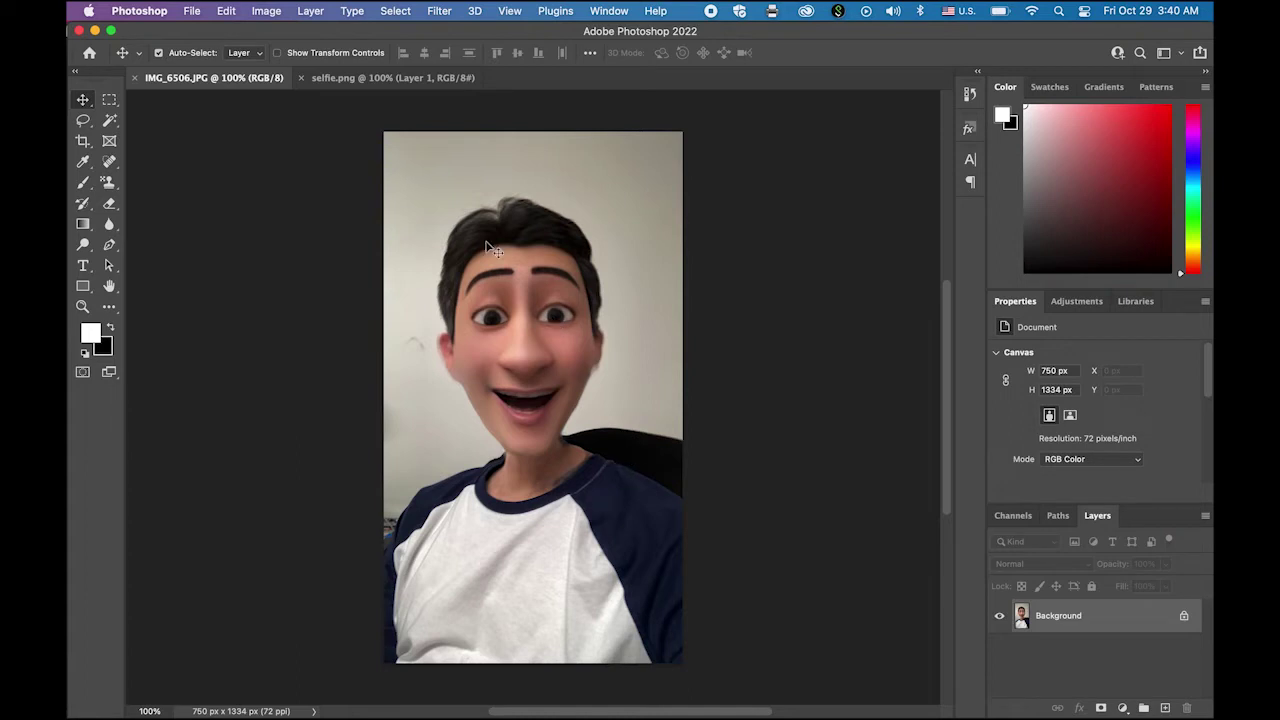
left_click(405, 83)
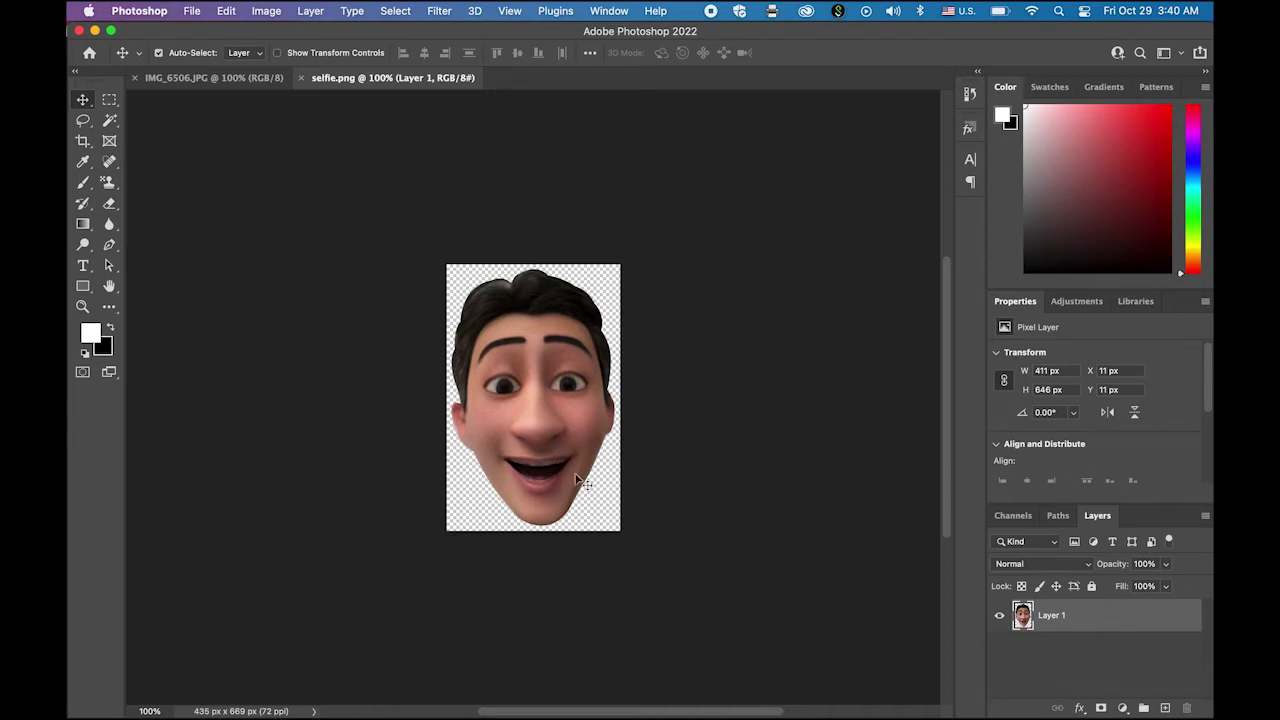
Return to After Effects and import selfie.png from the Funny Intro folder into the project
mouse_move(268, 714)
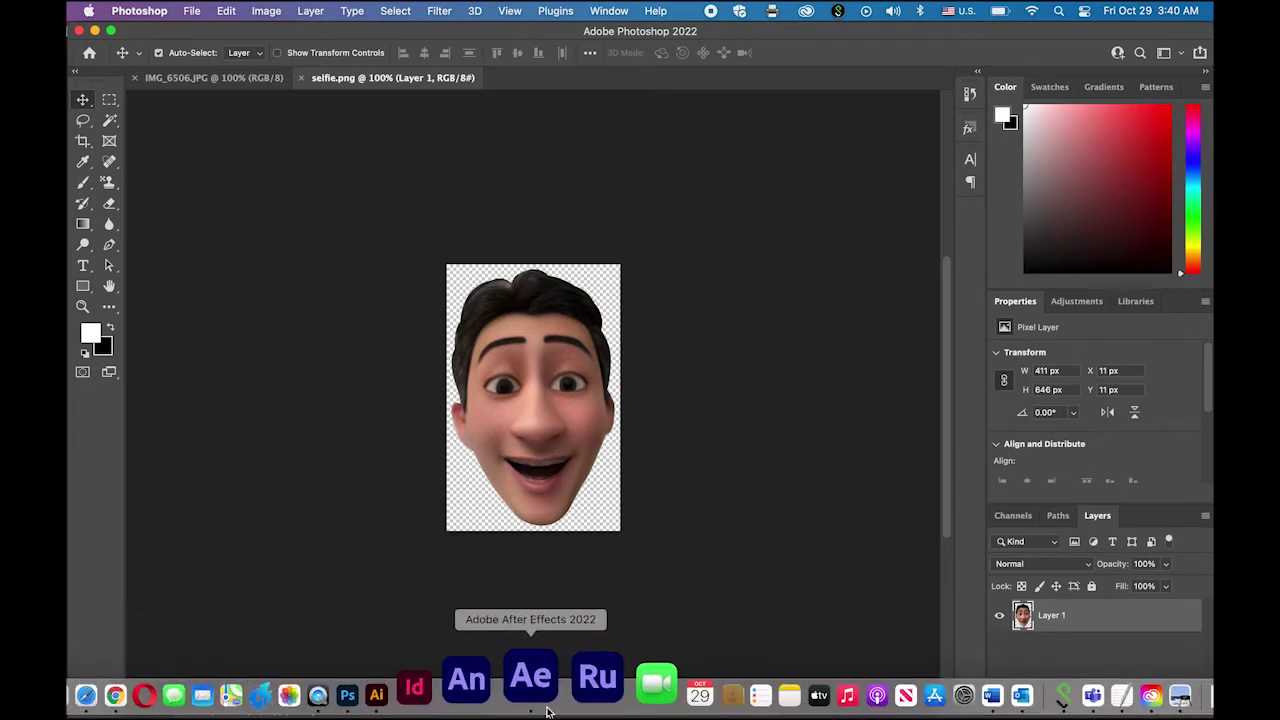
left_click(531, 683)
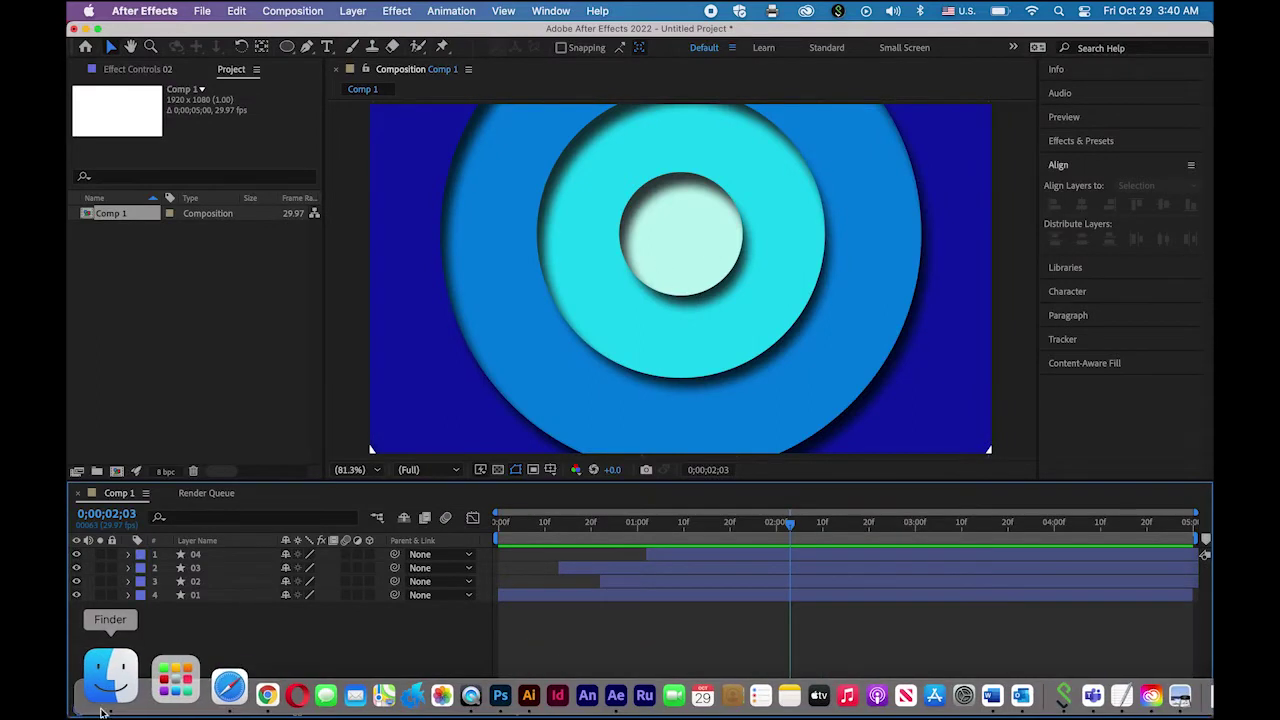
left_click(109, 676)
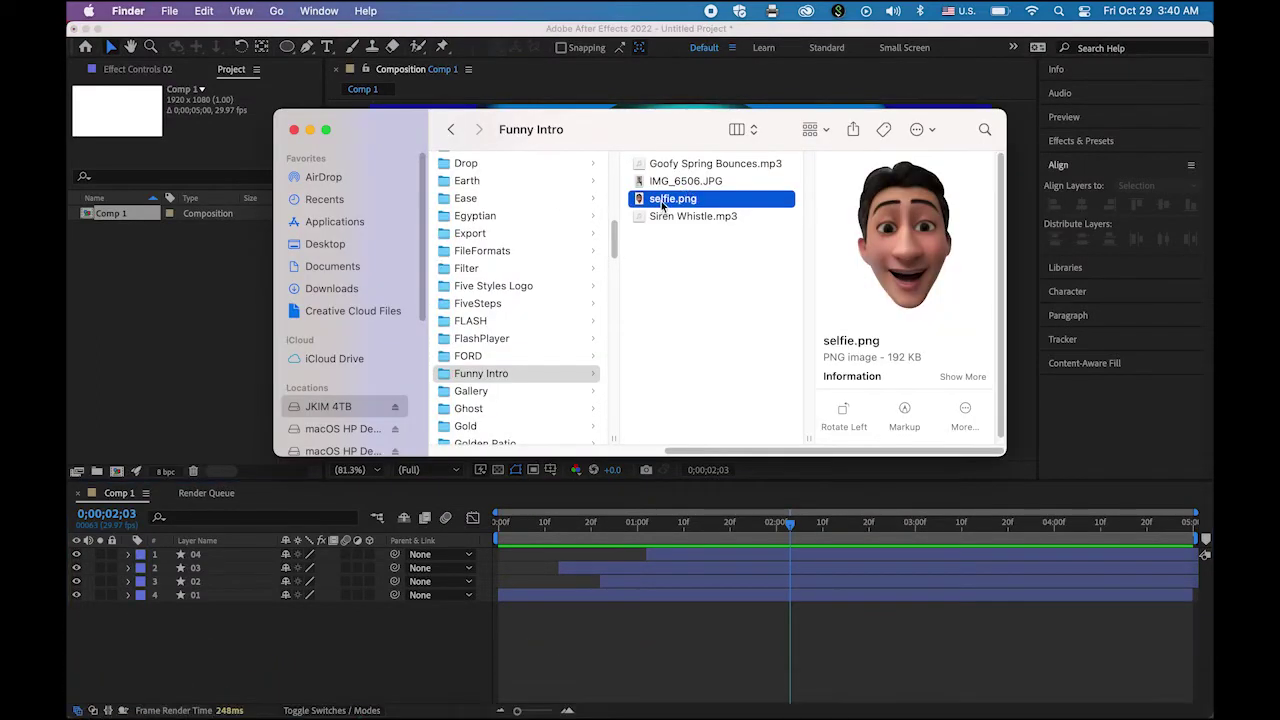
left_click_drag(640, 200, 150, 310)
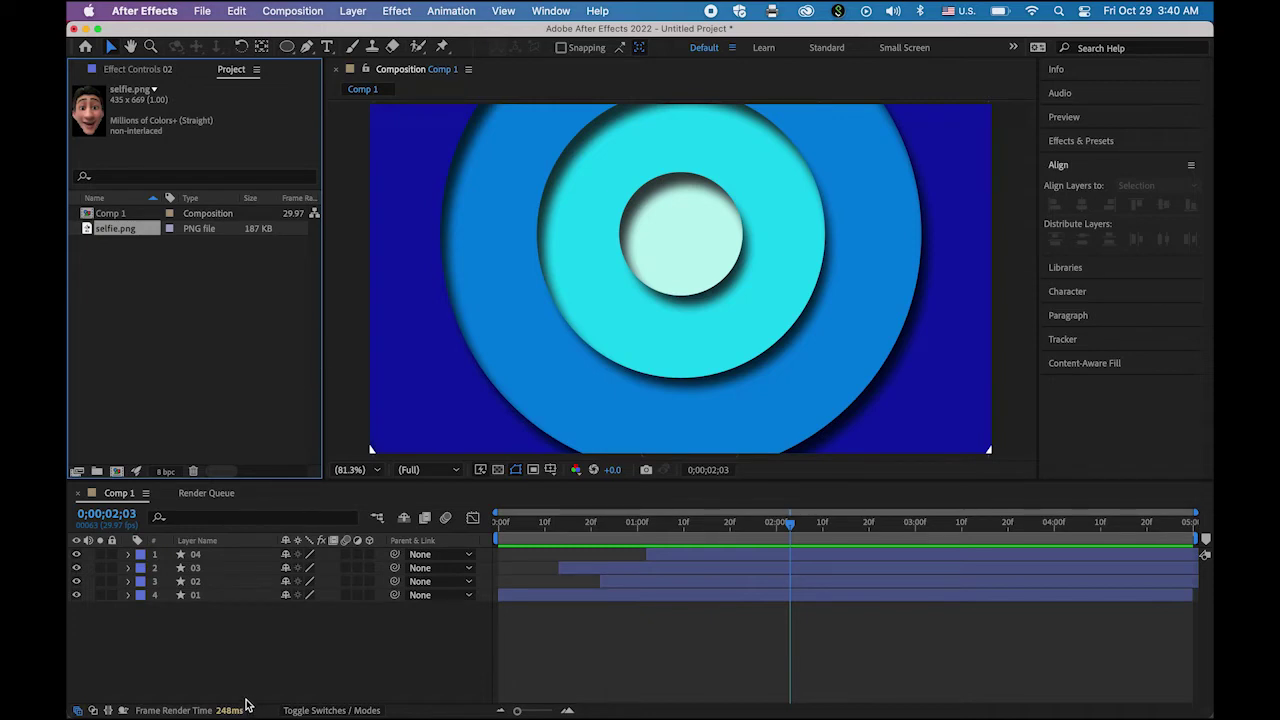
Switch to Chrome, bring up the YouTube Studio audio library, and go from there to the YouTube channel page
mouse_move(200, 690)
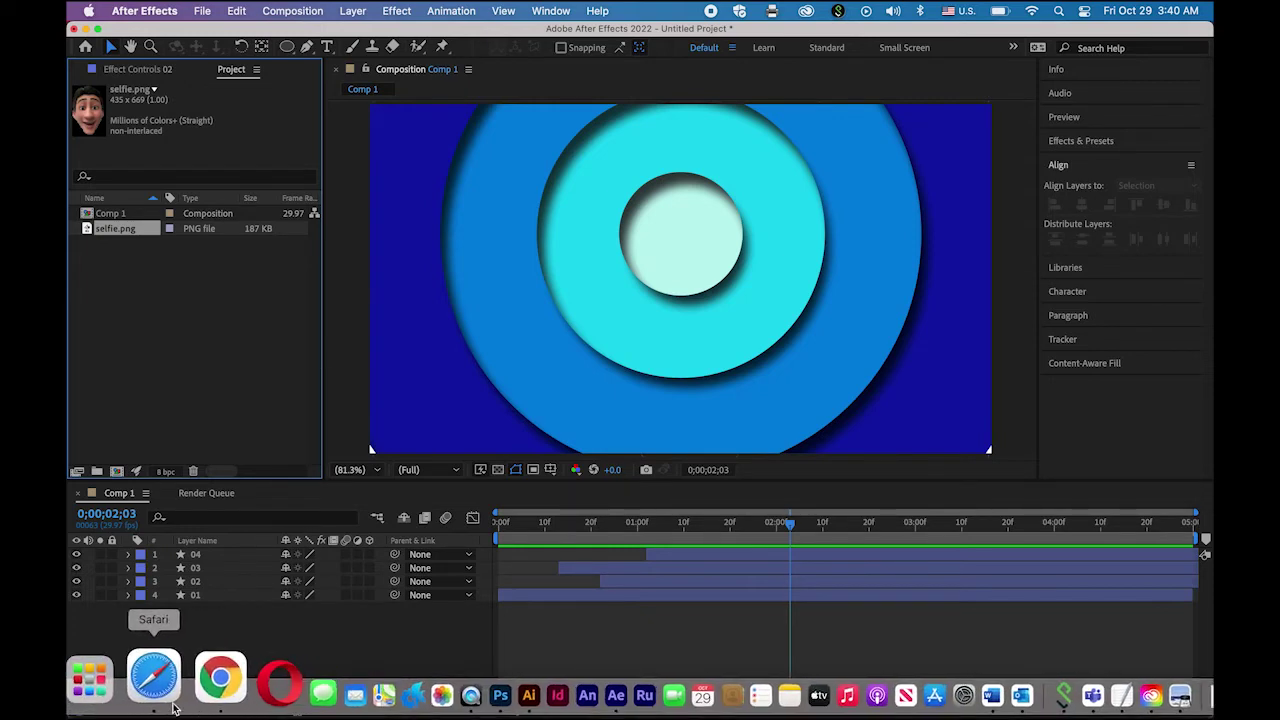
left_click(192, 685)
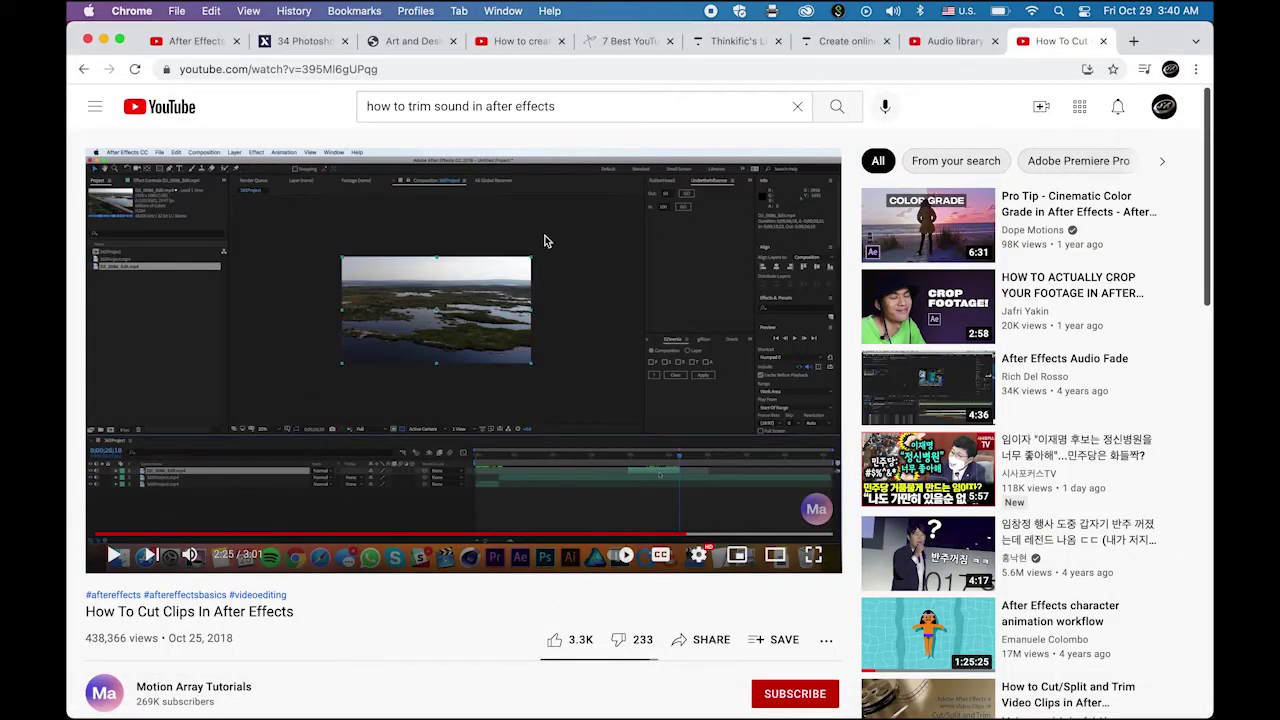
left_click(952, 42)
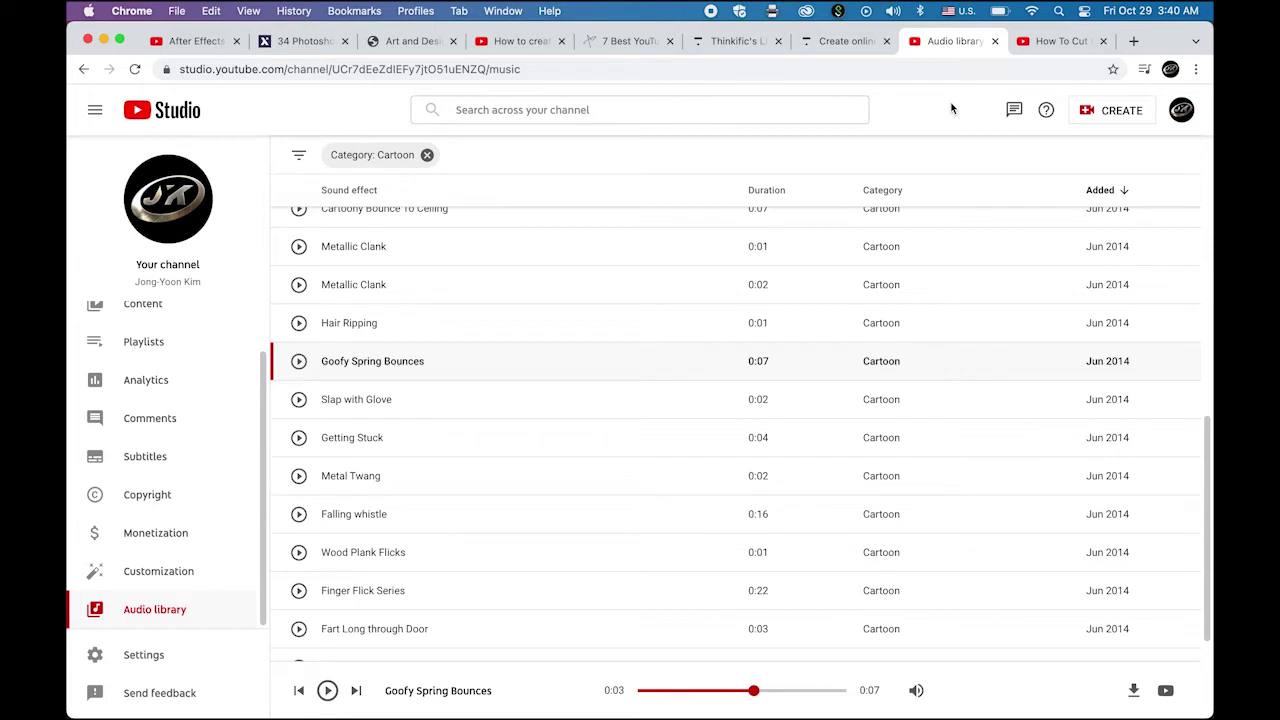
left_click(1190, 113)
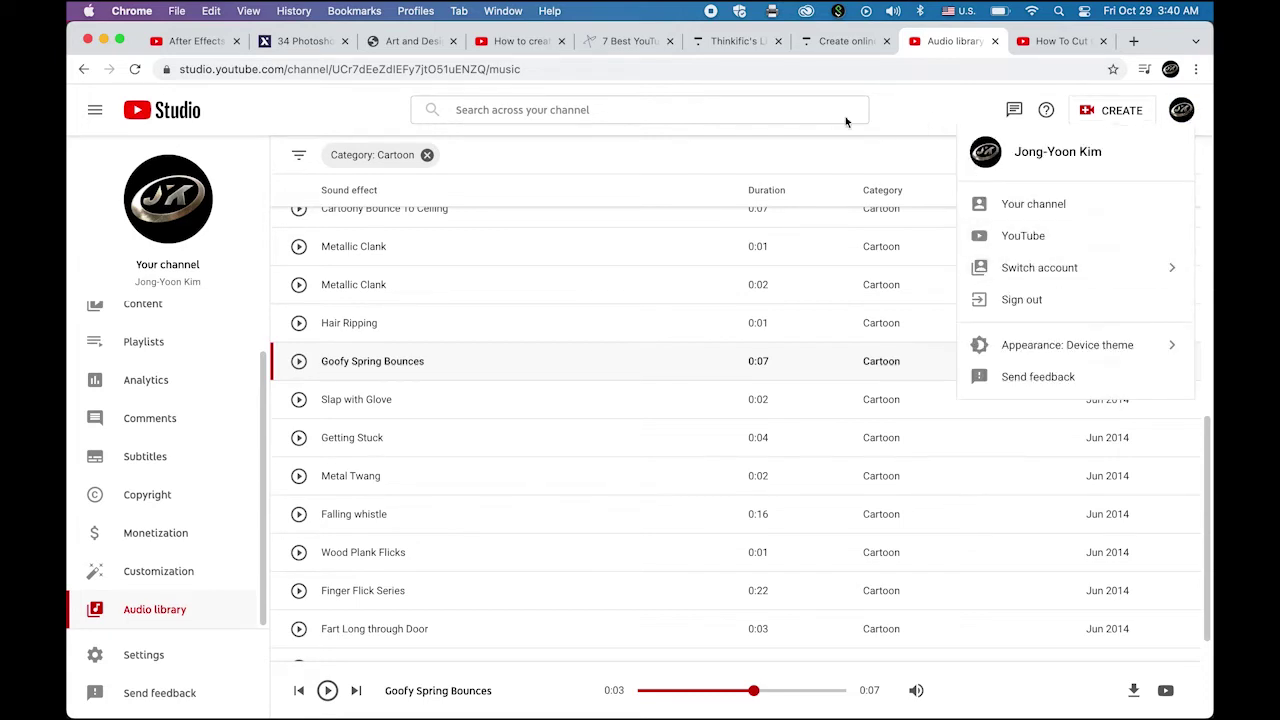
left_click(1058, 206)
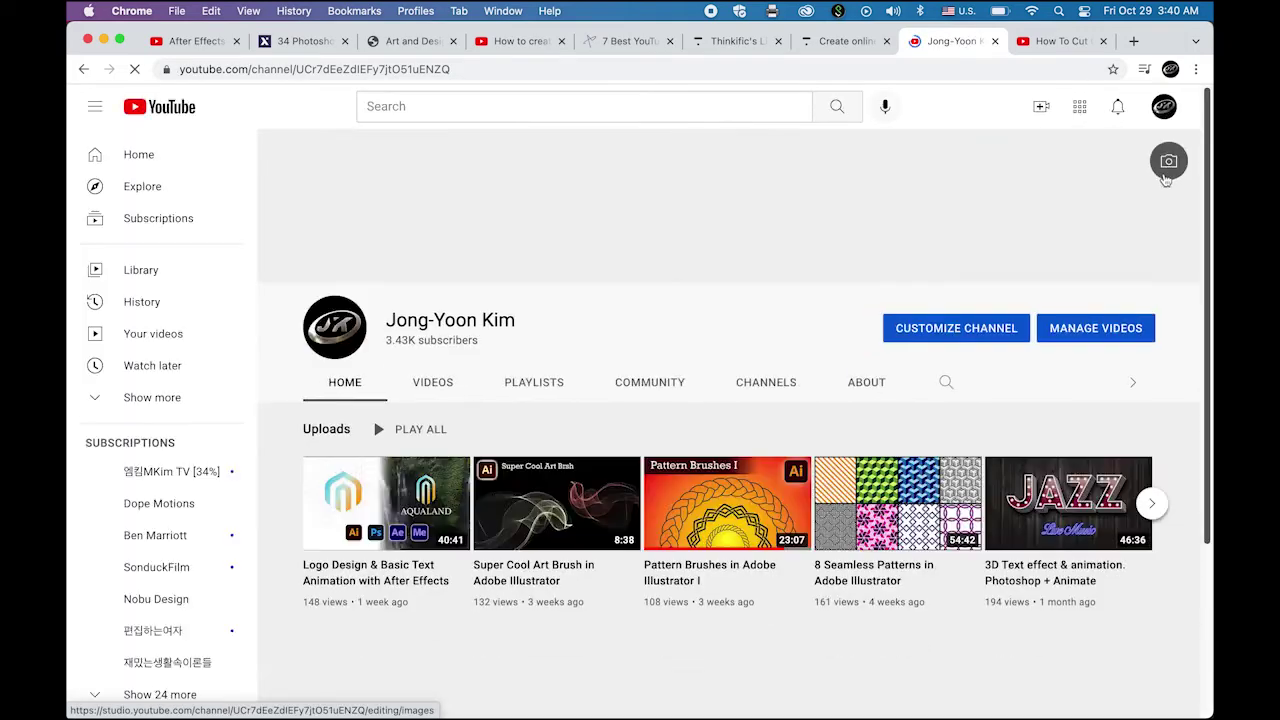
Open YouTube Studio from the channel page and go to its audio library
left_click(1165, 112)
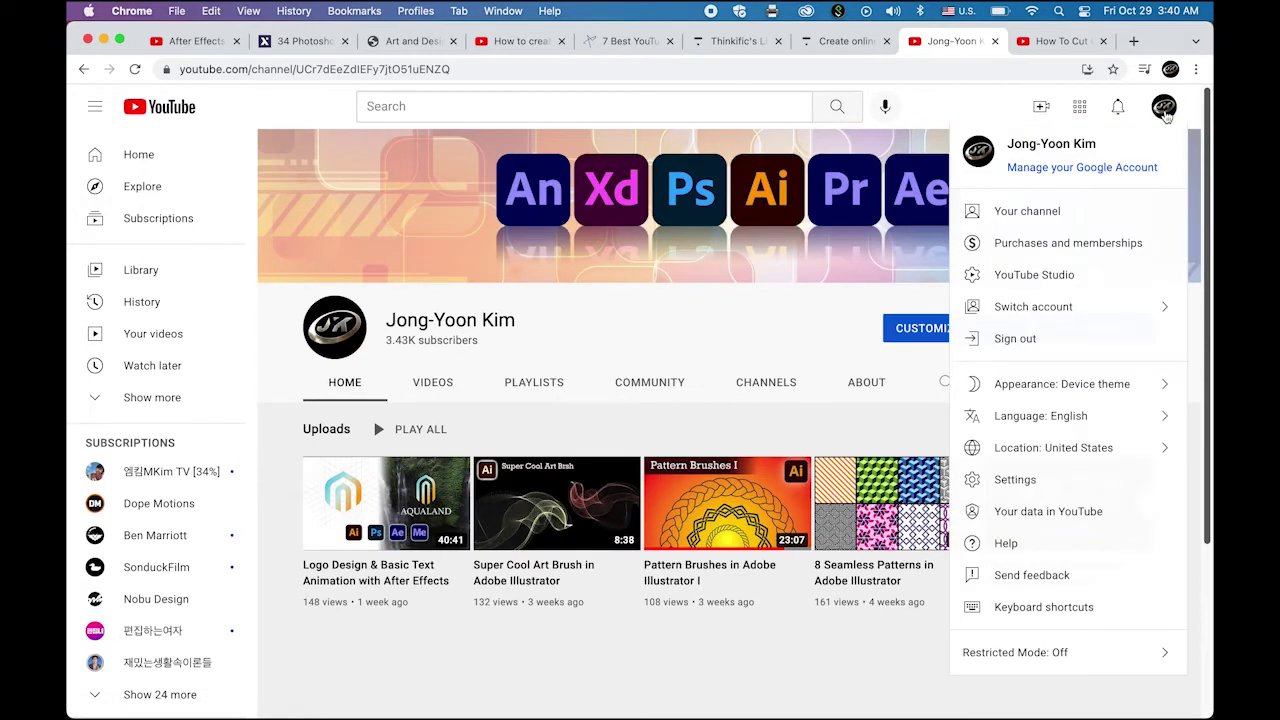
left_click(1063, 286)
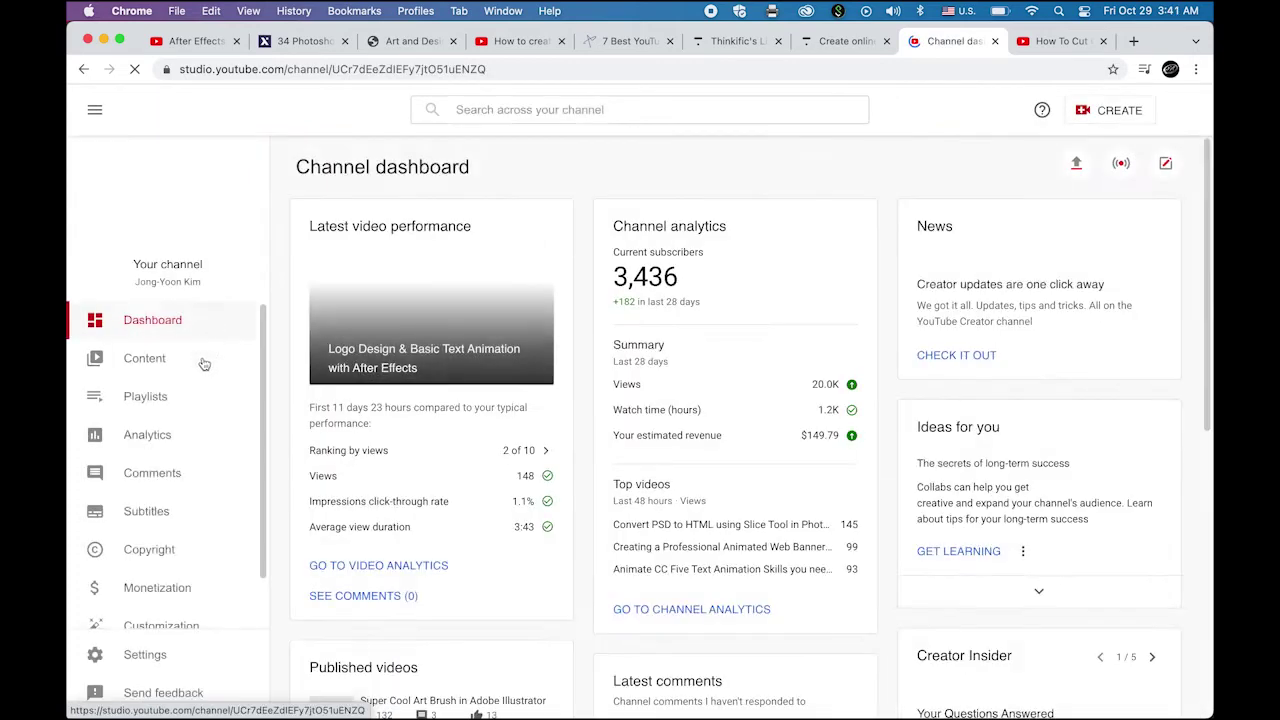
scroll(200, 400, "down", 3)
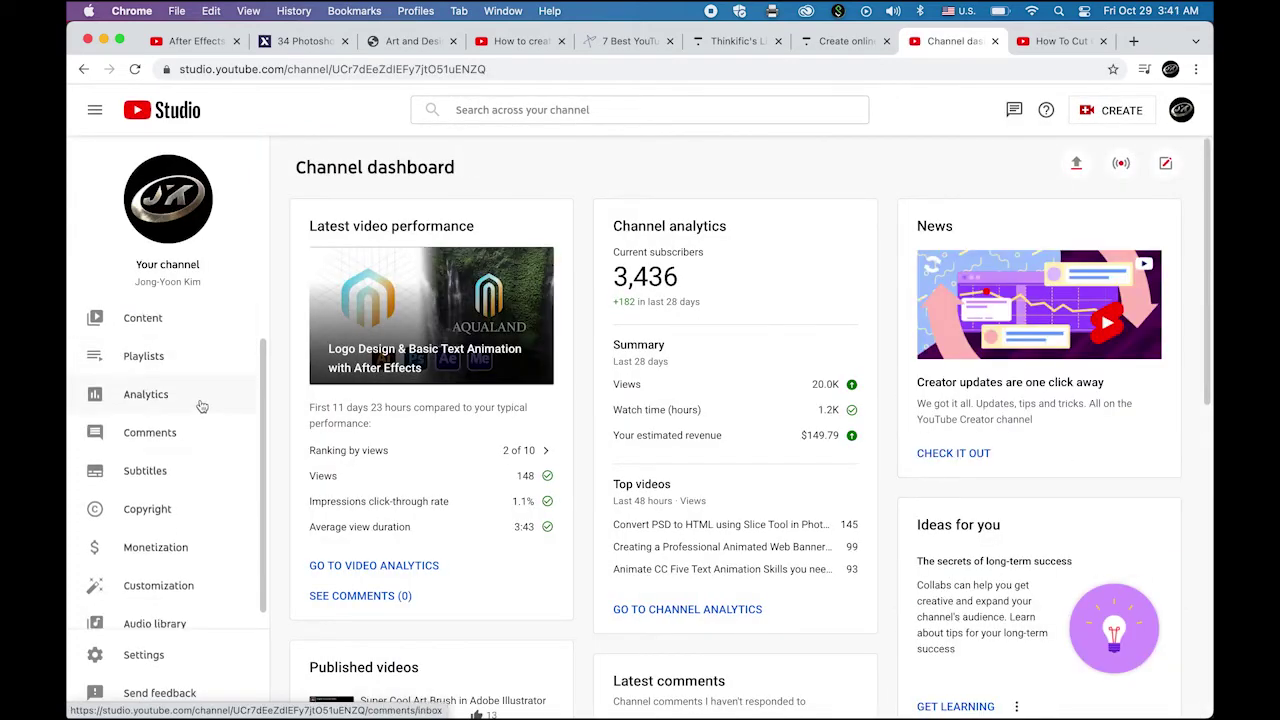
left_click(183, 613)
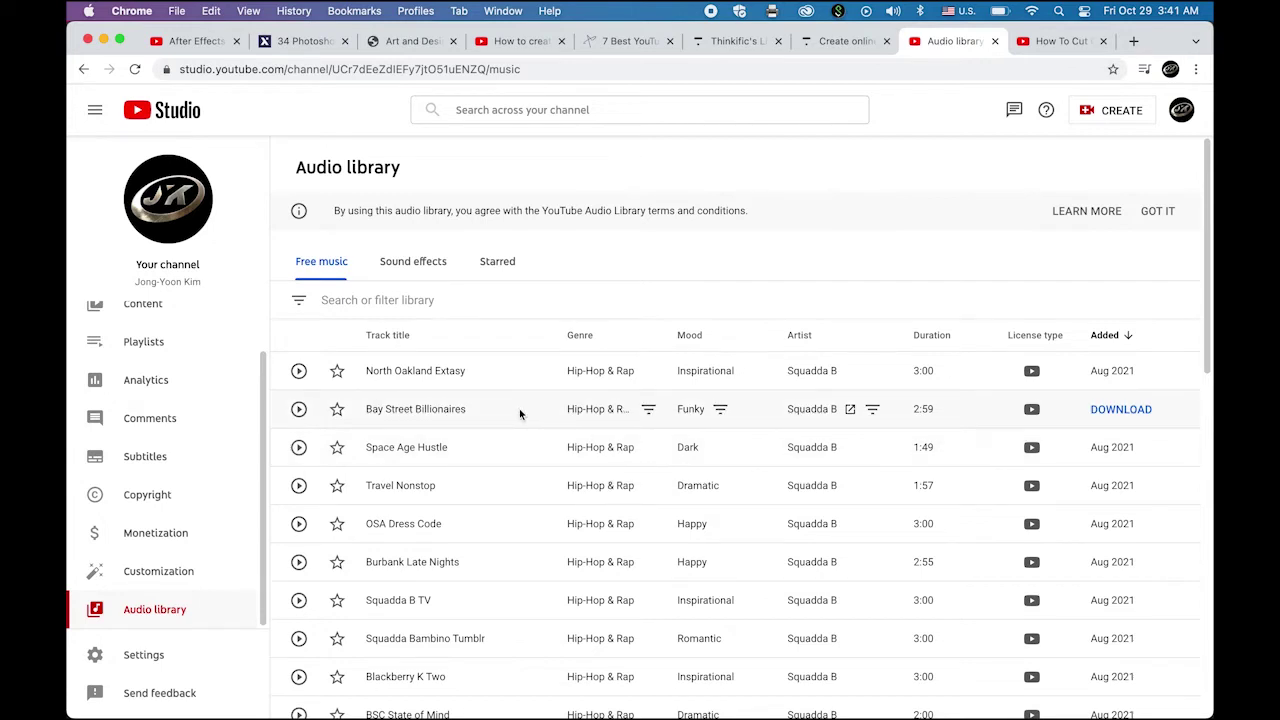
Show the audio library's sound effects and filter them by the Cartoon category
left_click(416, 264)
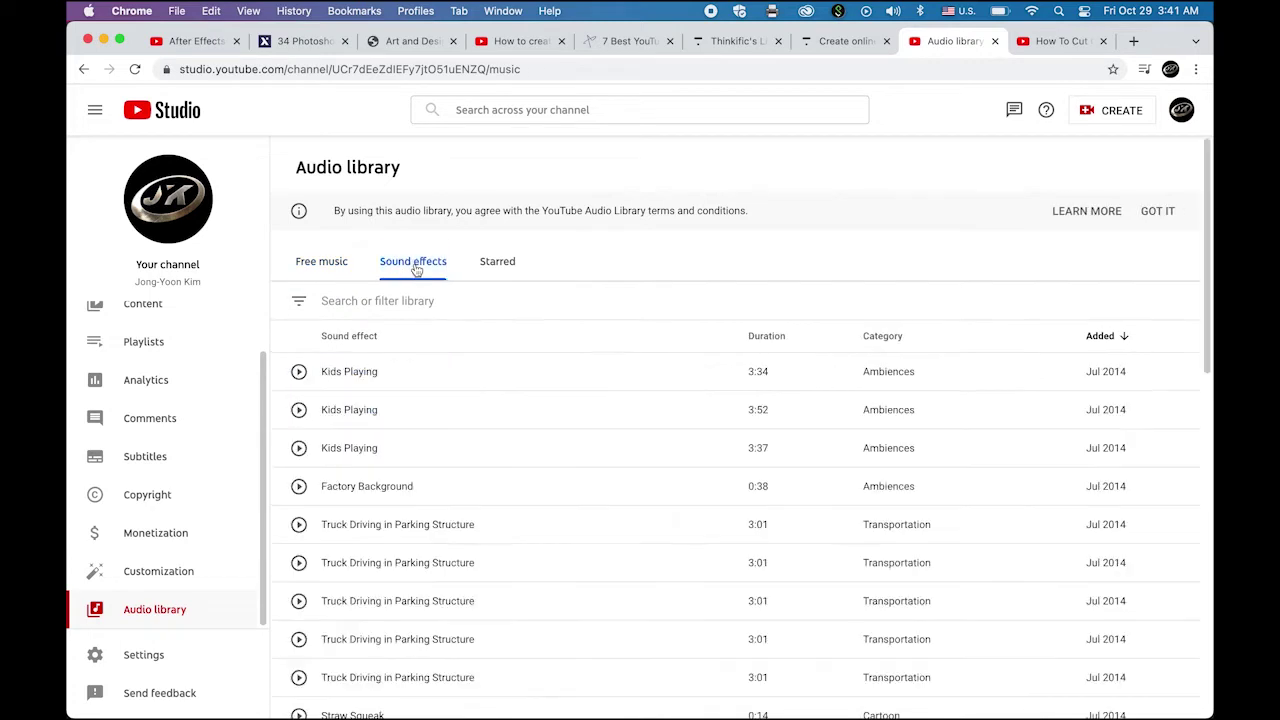
left_click(298, 308)
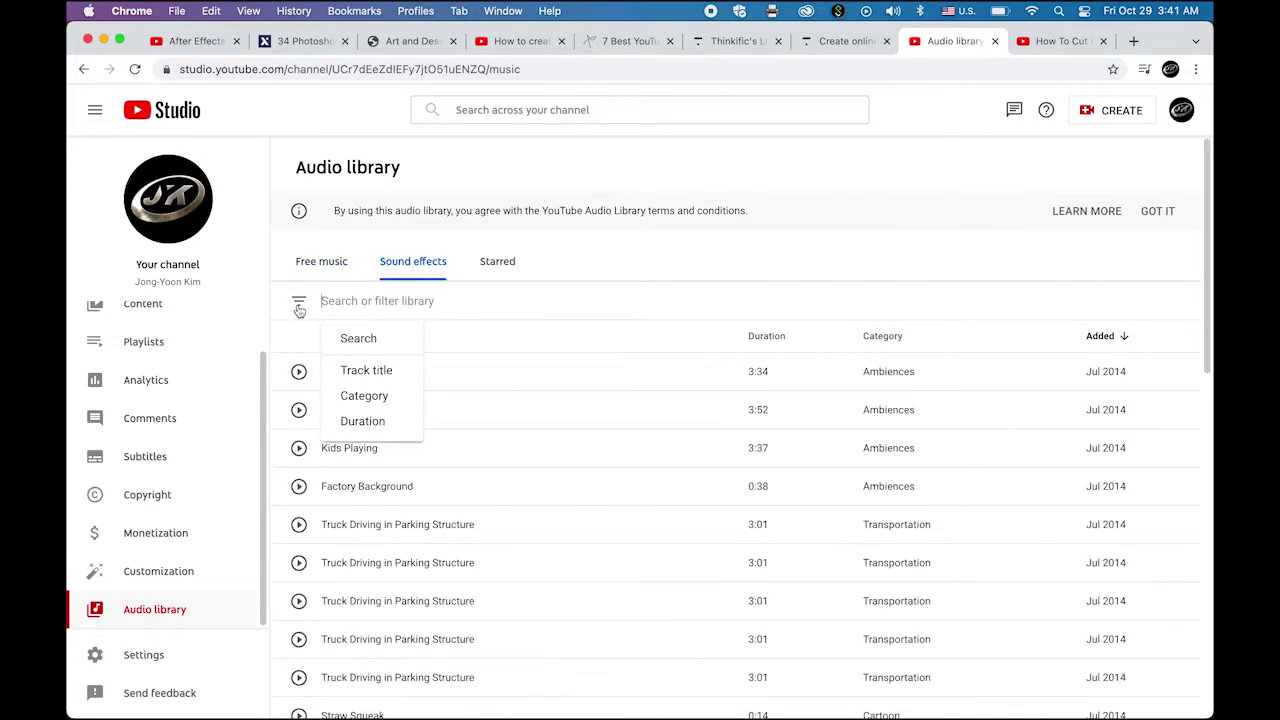
left_click(380, 404)
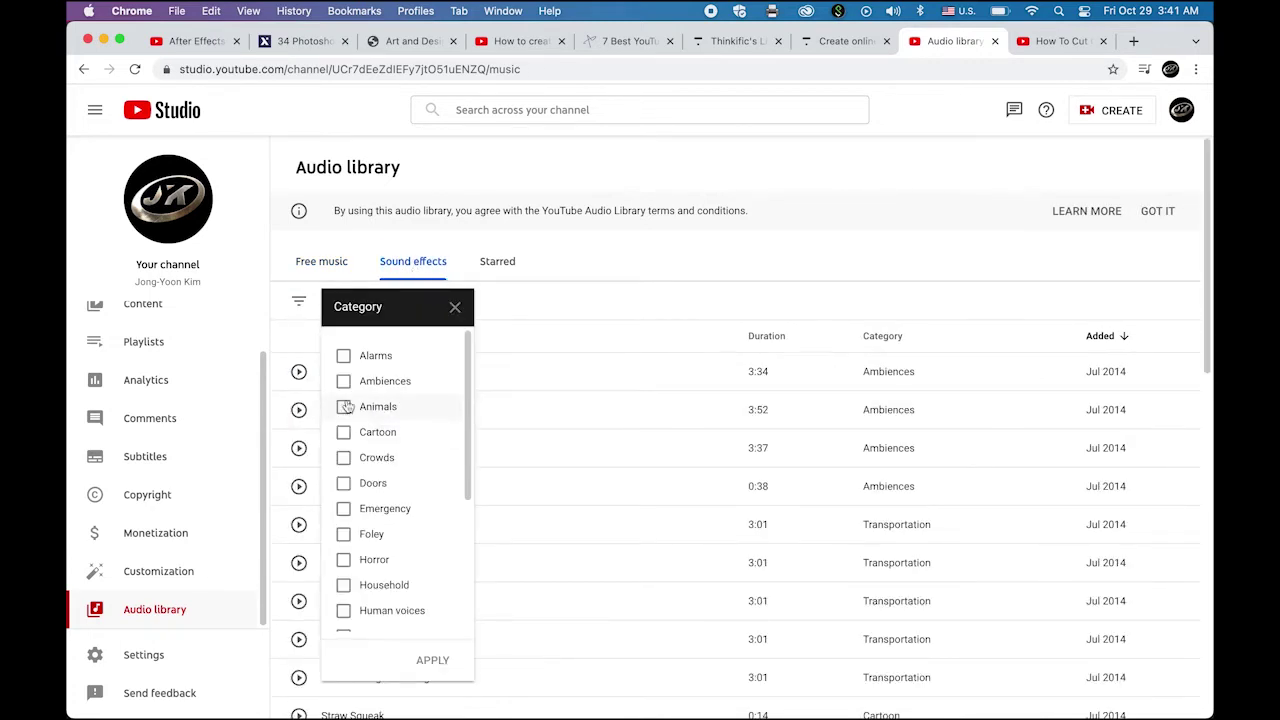
left_click(344, 435)
left_click(433, 661)
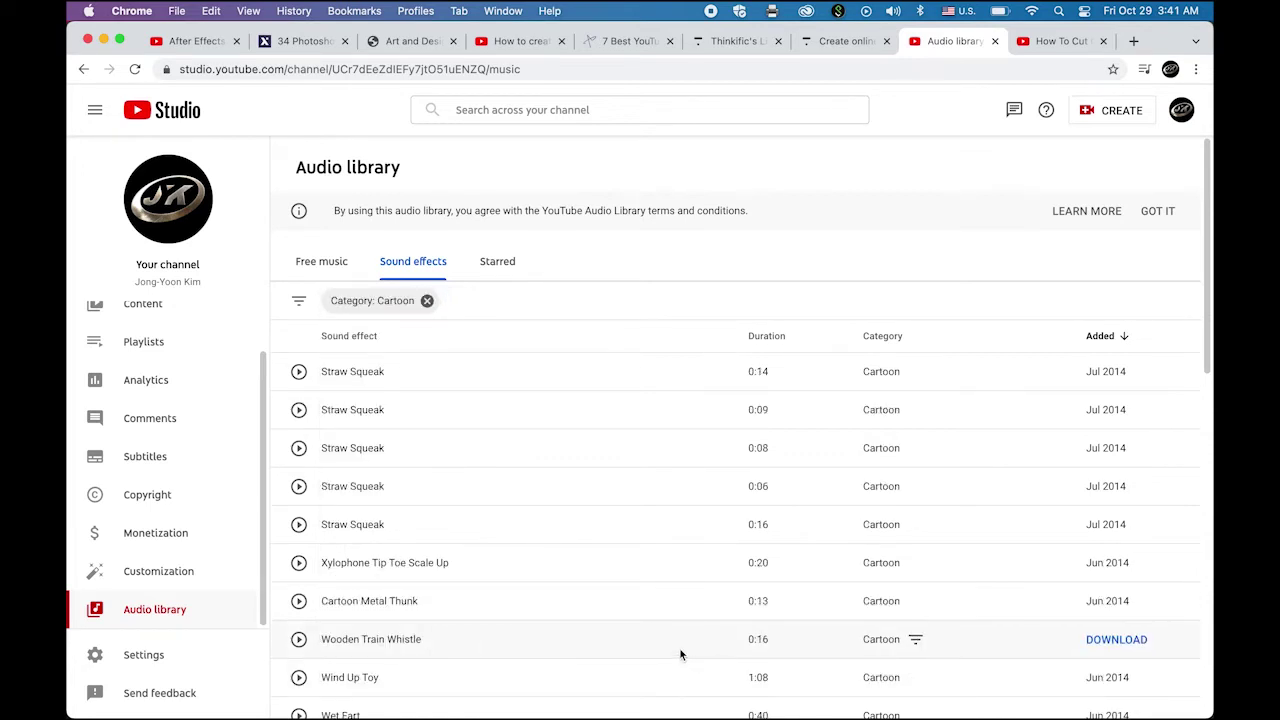
Import Goofy Spring Bounces.mp3 and Siren Whistle.mp3 from the Funny Intro folder into the After Effects project
mouse_move(340, 705)
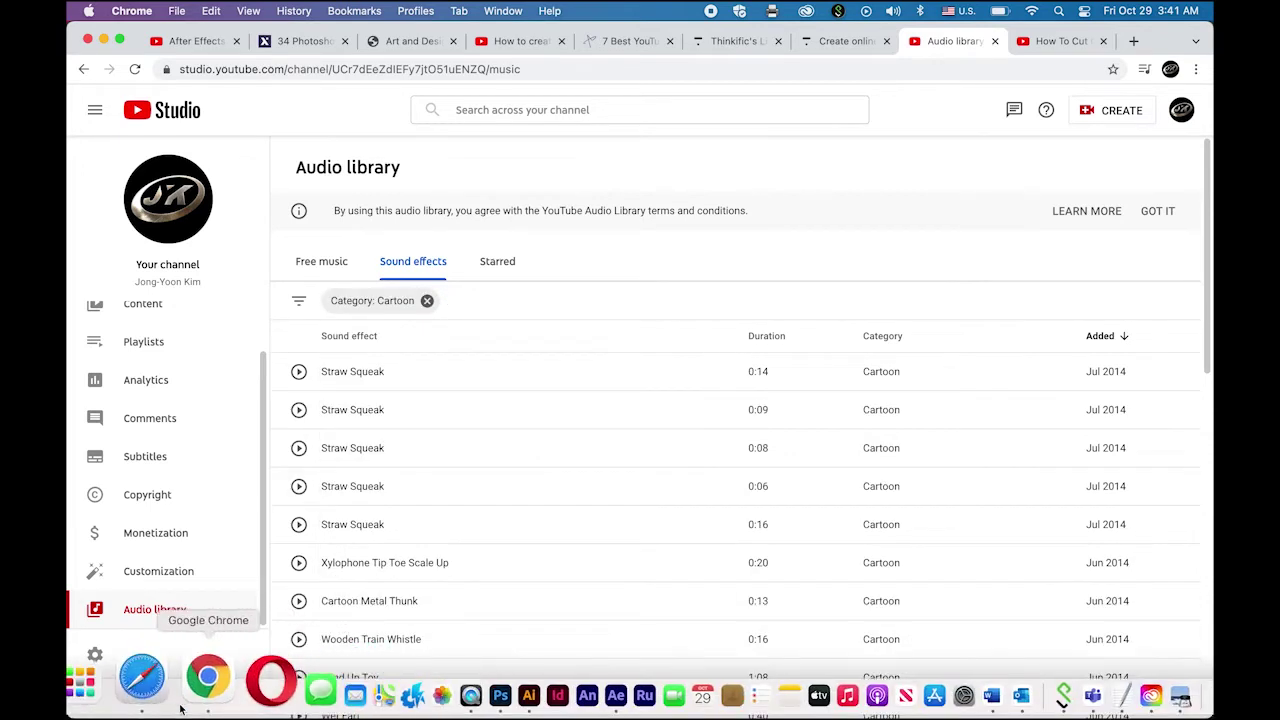
left_click(104, 702)
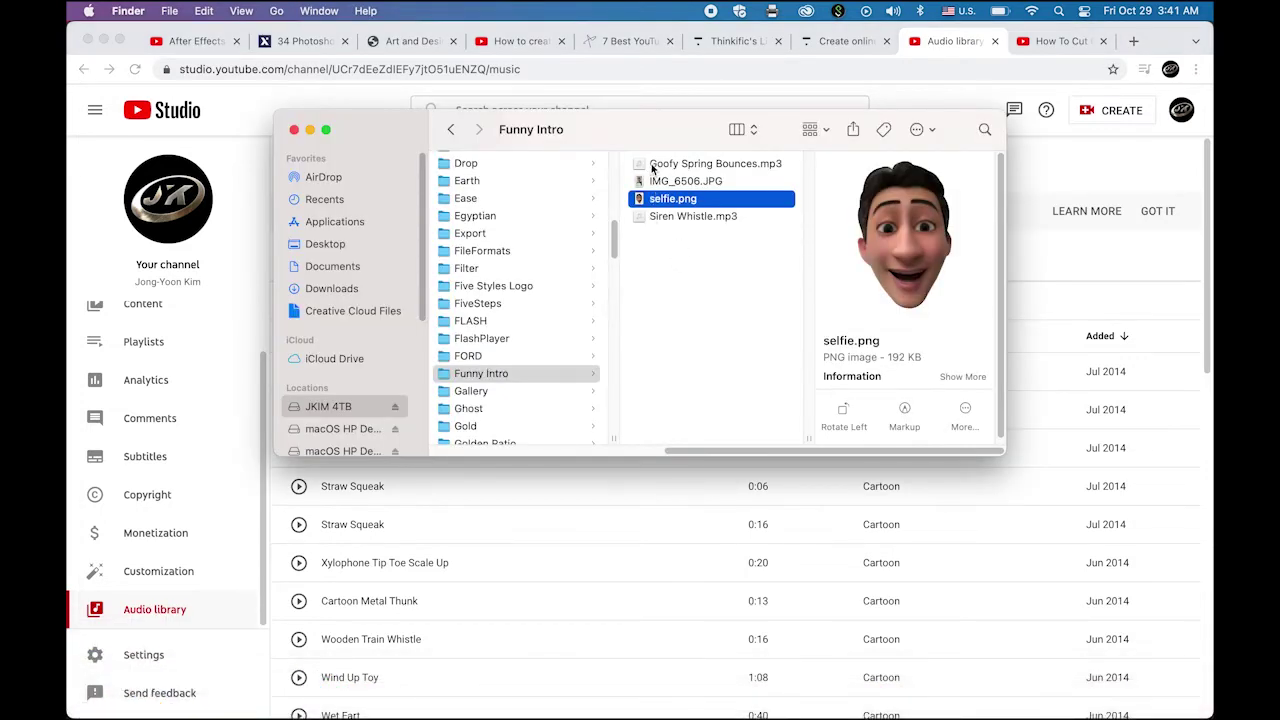
left_click(643, 220)
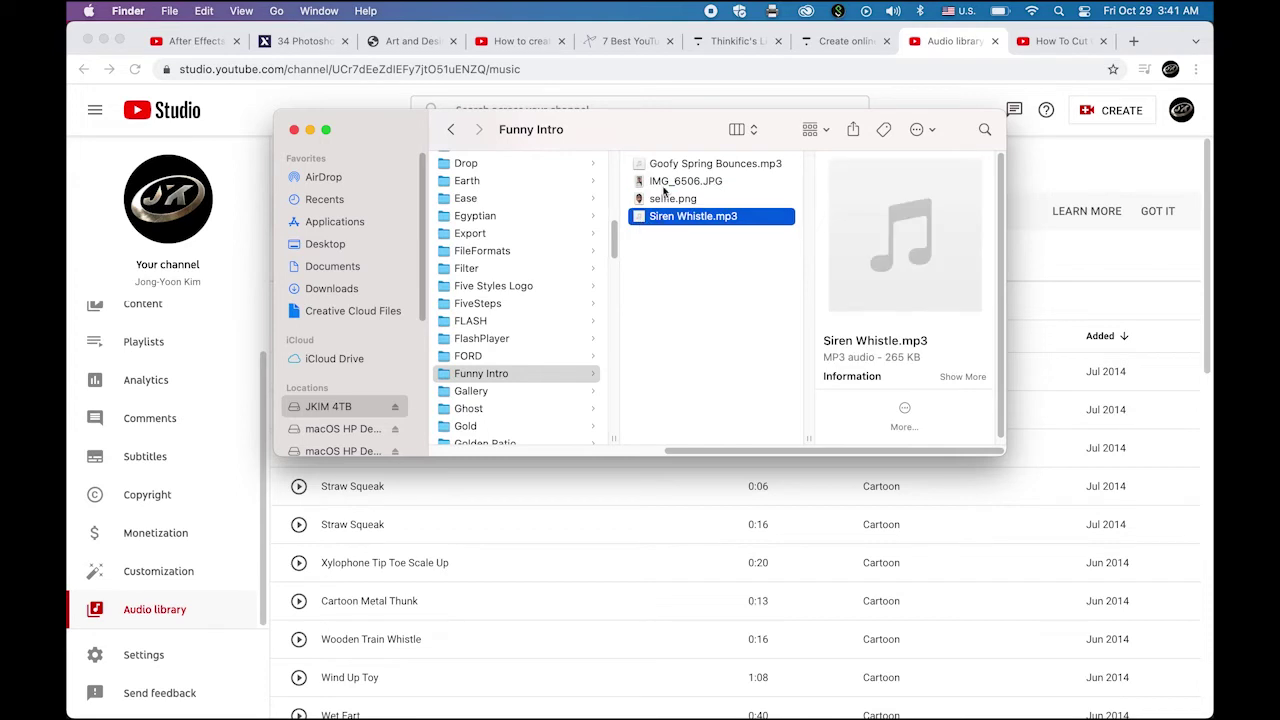
left_click(641, 165)
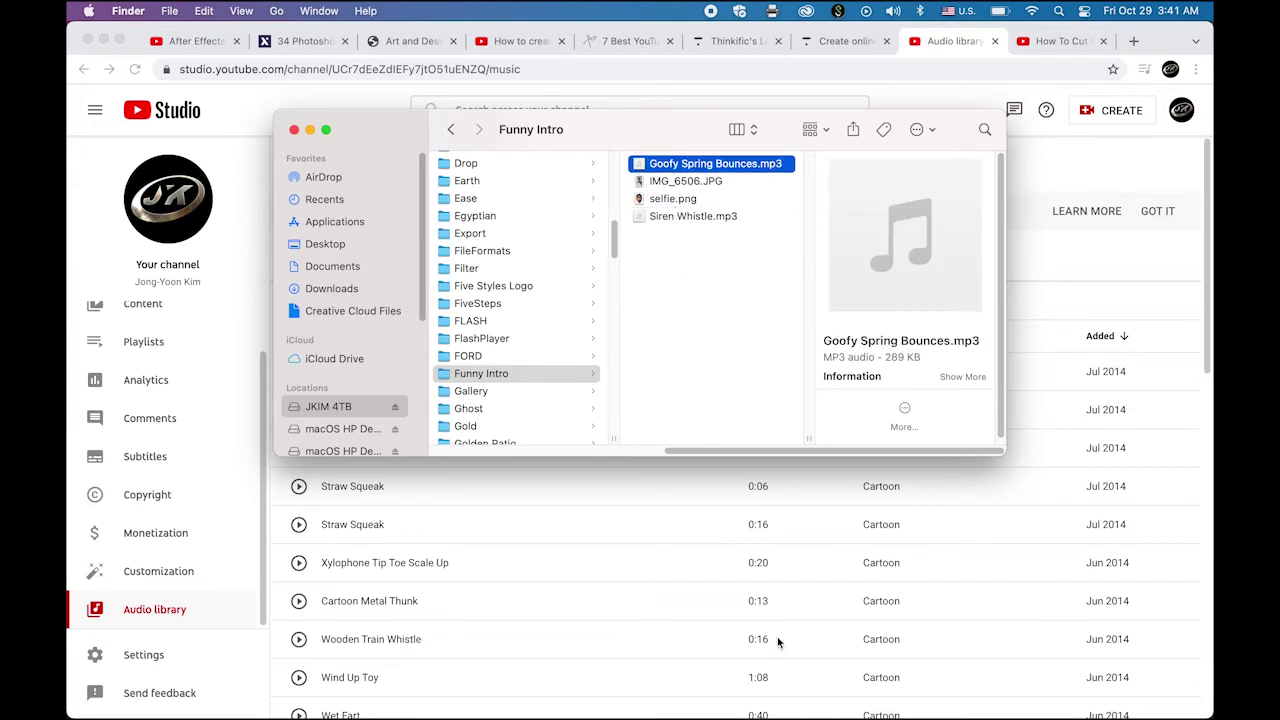
left_click(682, 217, "super")
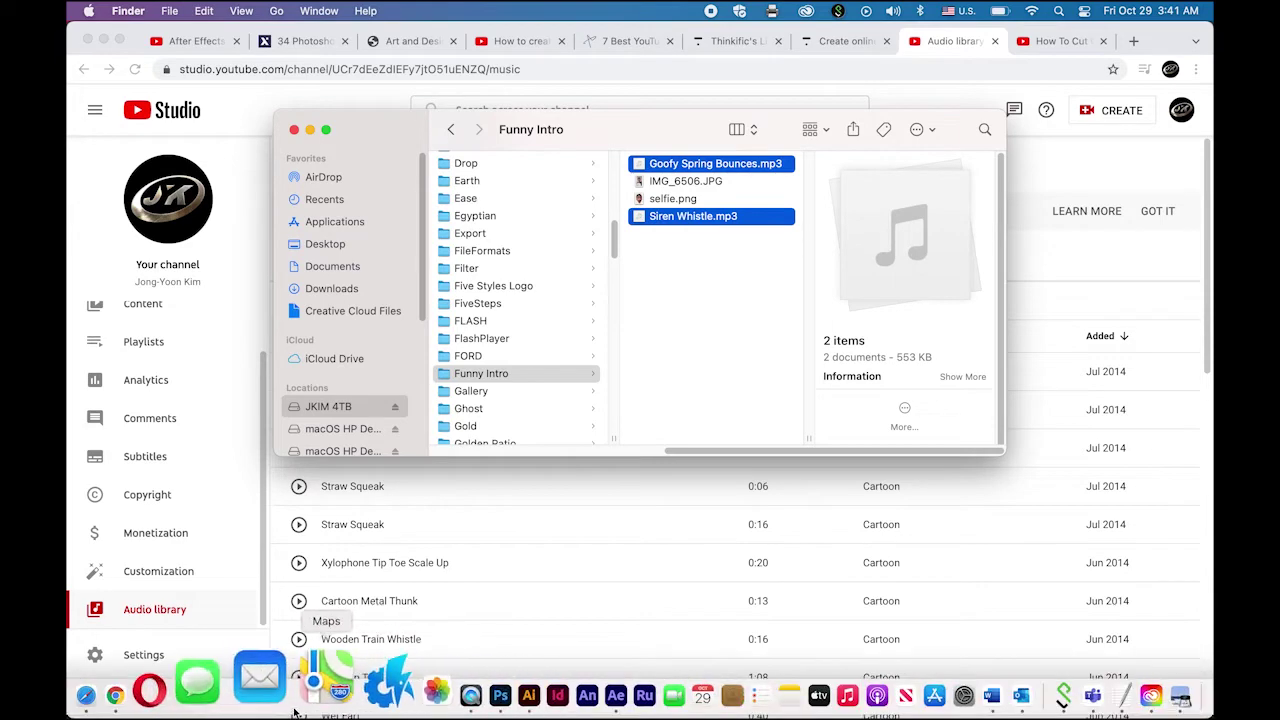
left_click(549, 677)
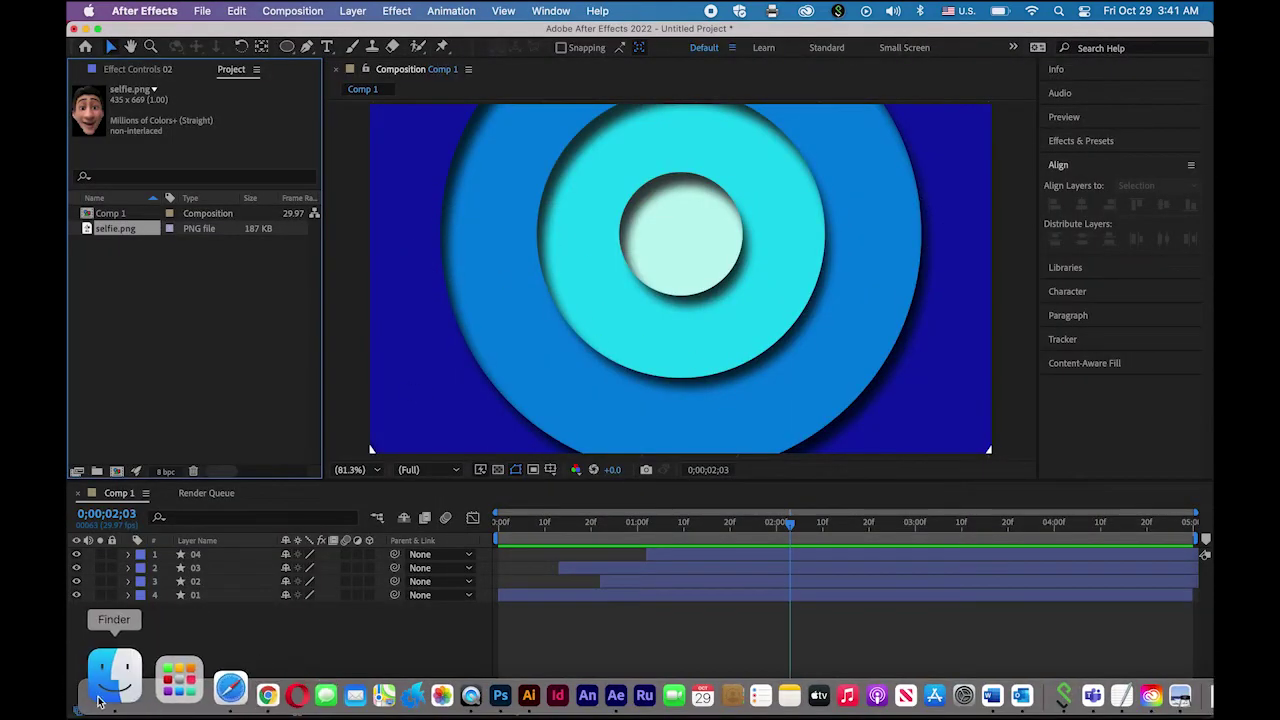
left_click(98, 703)
left_click_drag(642, 172, 154, 362)
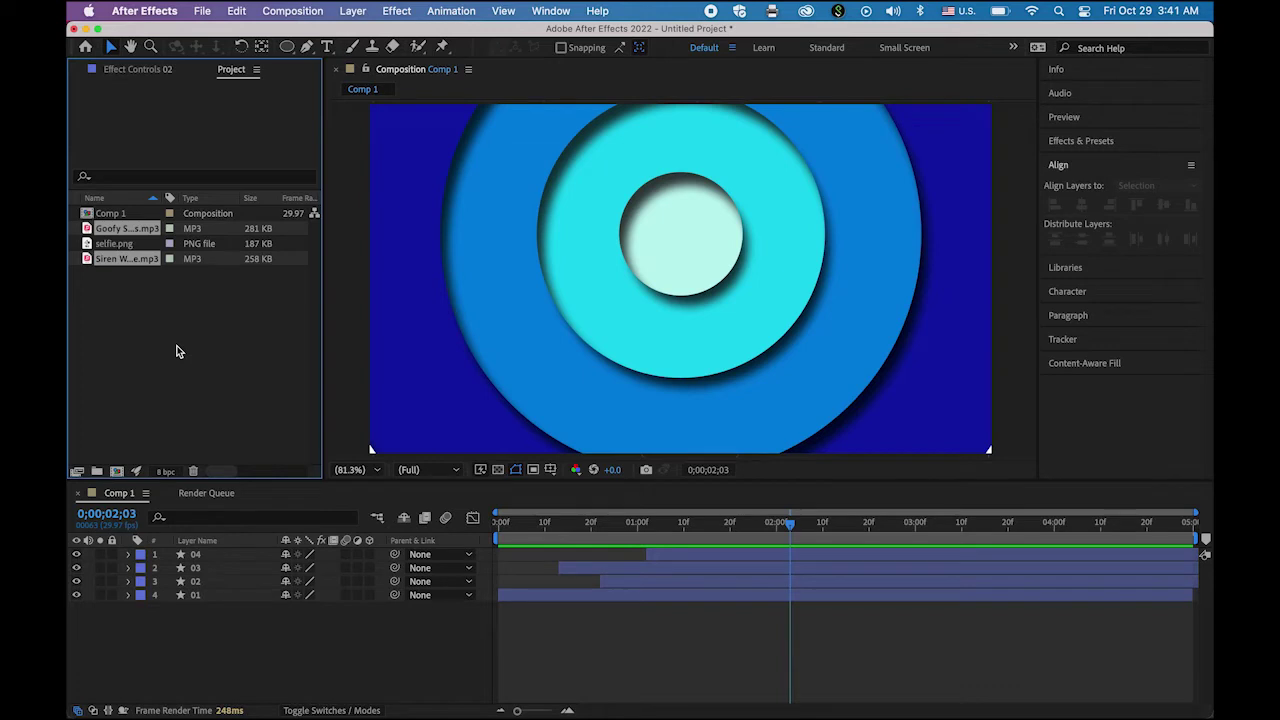
left_click(176, 351)
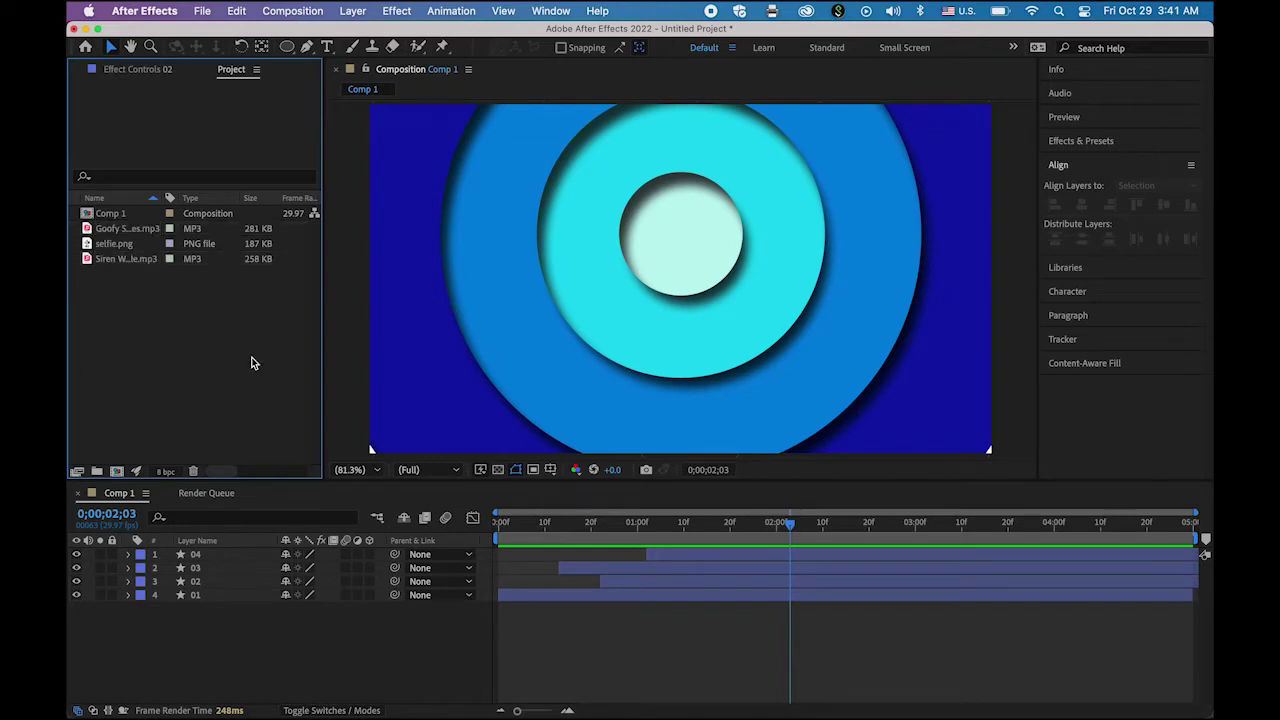
Add selfie.png to the composition, shrink it to about 83%, and place it over the innermost circle
left_click(120, 249)
left_click_drag(87, 247, 676, 262)
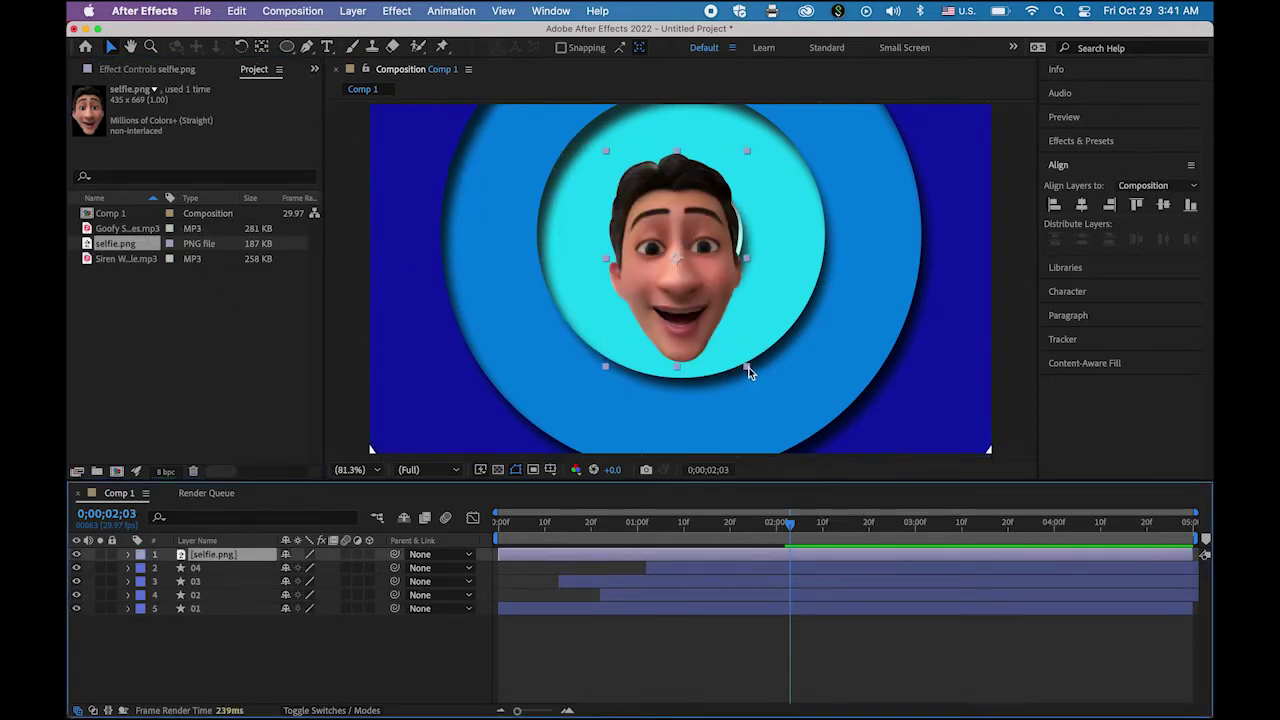
left_click_drag(749, 369, 736, 354)
left_click_drag(690, 311, 692, 292)
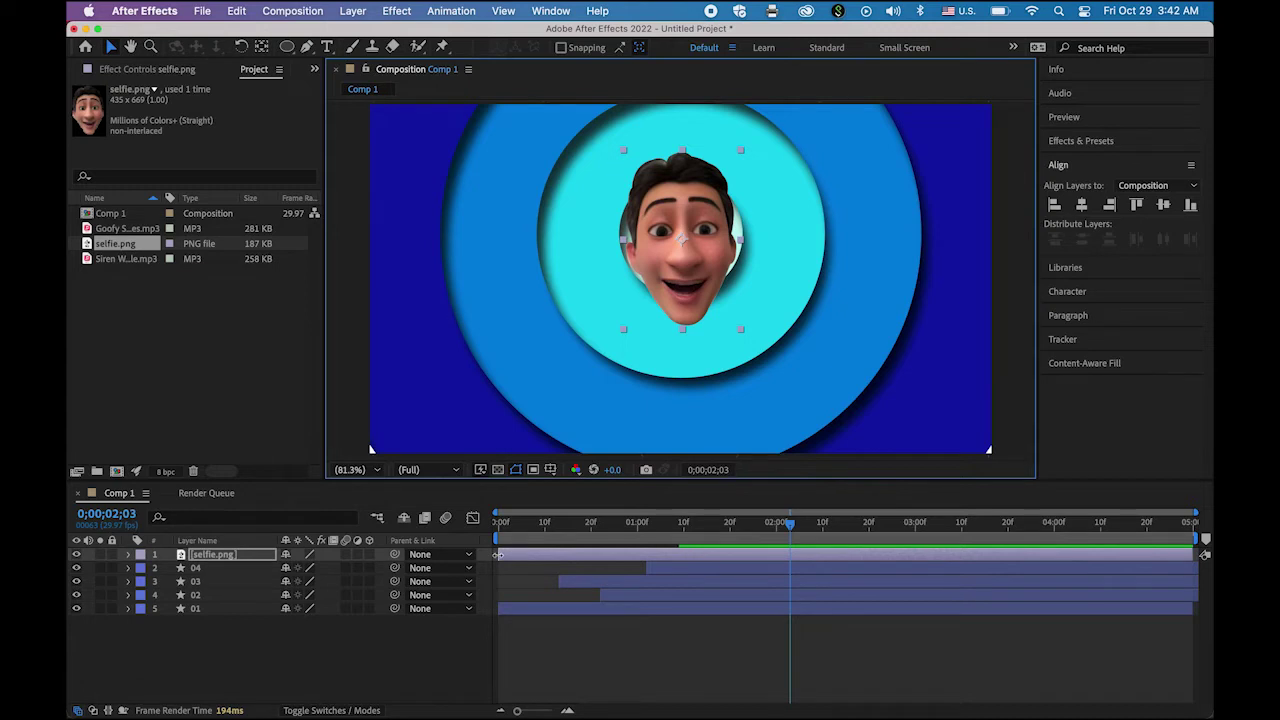
Trim the selfie.png layer to start at 0;00;02;03 and keyframe its Scale at 0% there
left_click_drag(498, 555, 788, 560)
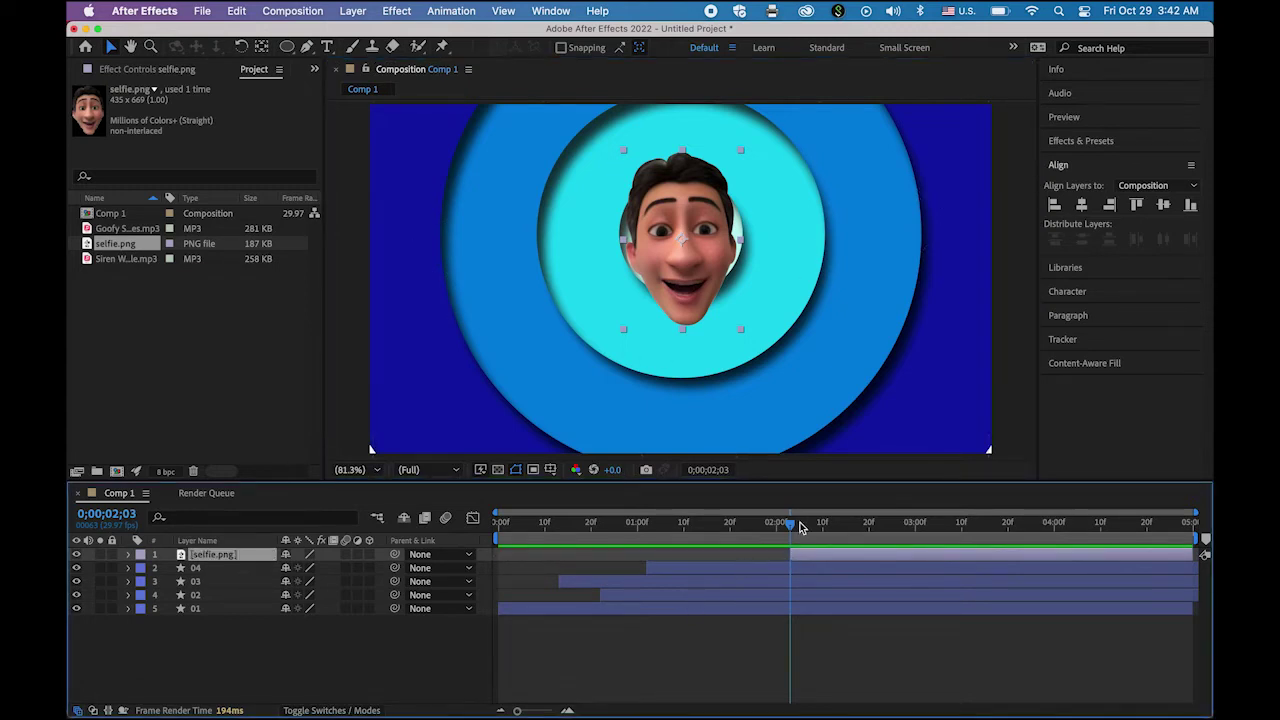
mouse_move(790, 527)
left_mouse_down()
mouse_move(552, 535)
mouse_move(791, 543)
left_mouse_up()
key("s")
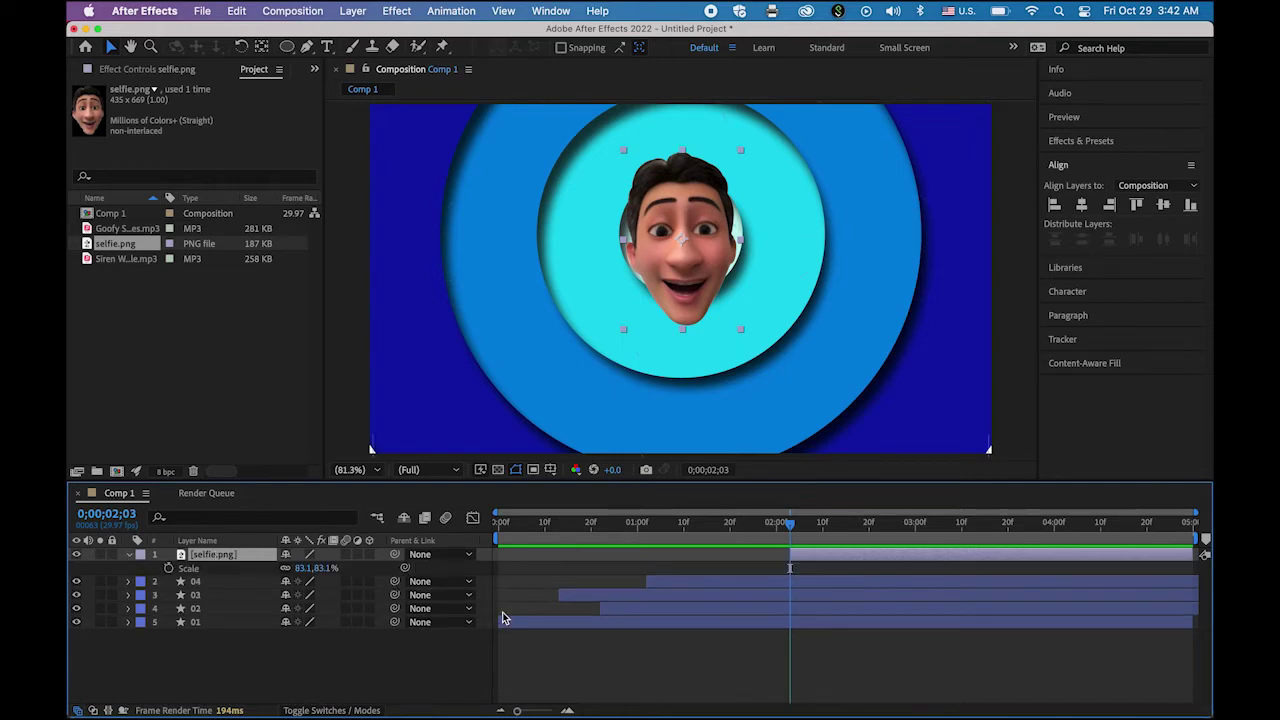
left_click(168, 569)
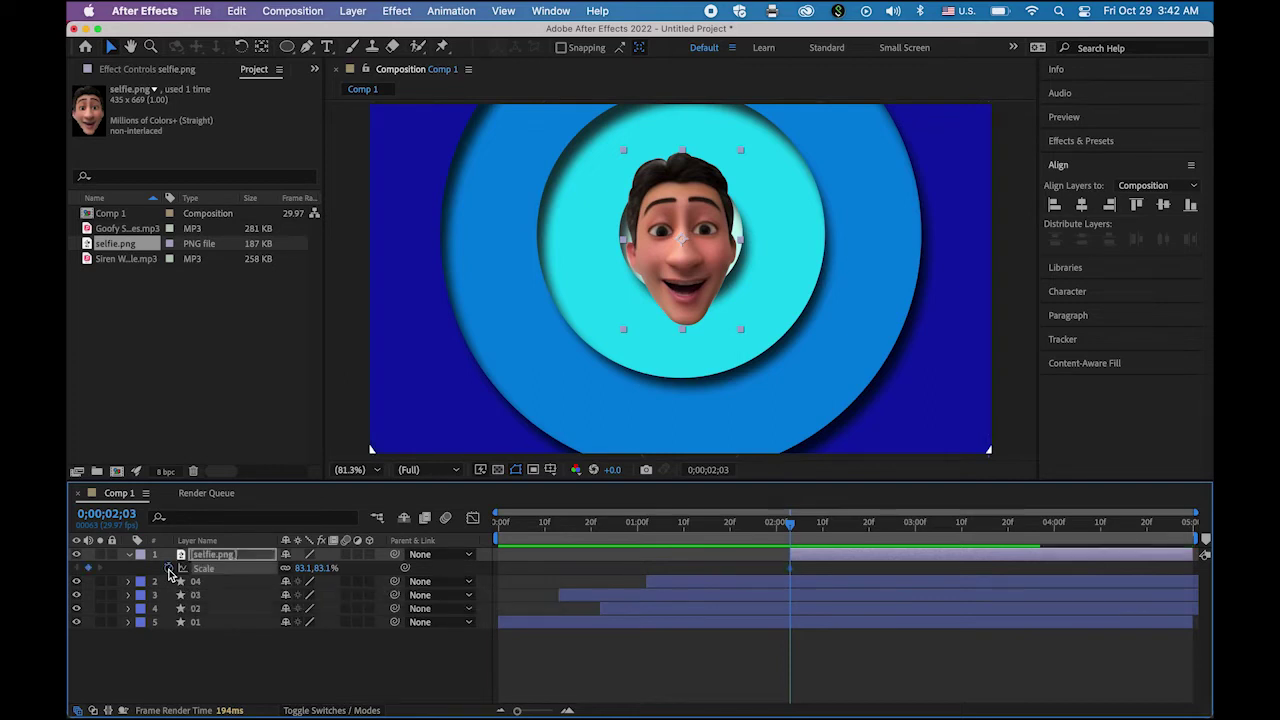
left_click(322, 568)
type("0")
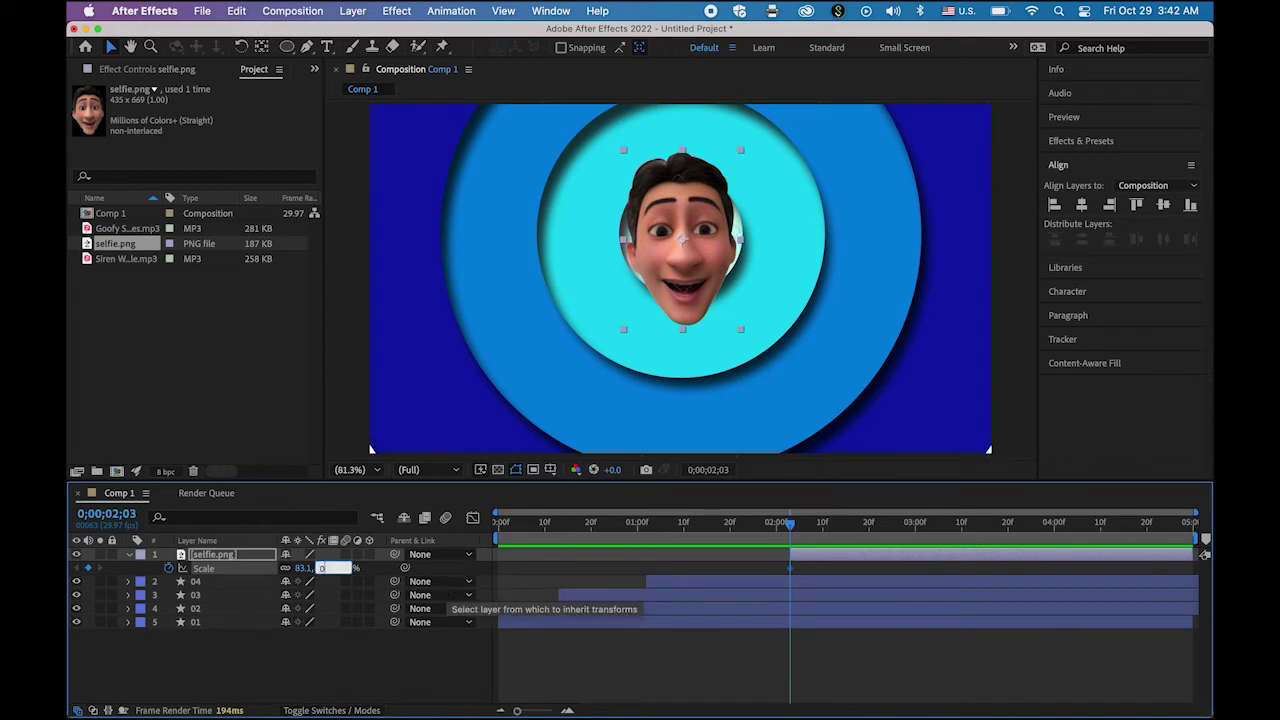
key("Return")
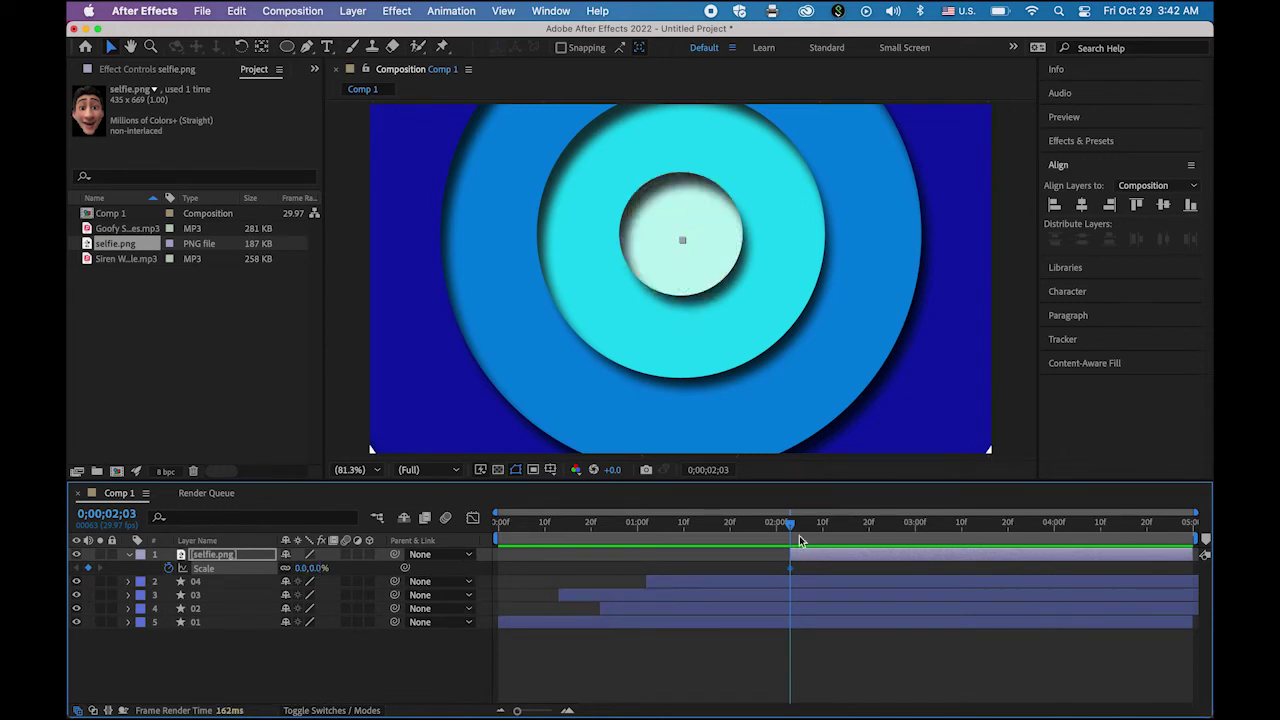
Add a Scale keyframe of 85% to the selfie.png layer at 0;00;03;00
left_click_drag(790, 530, 915, 534)
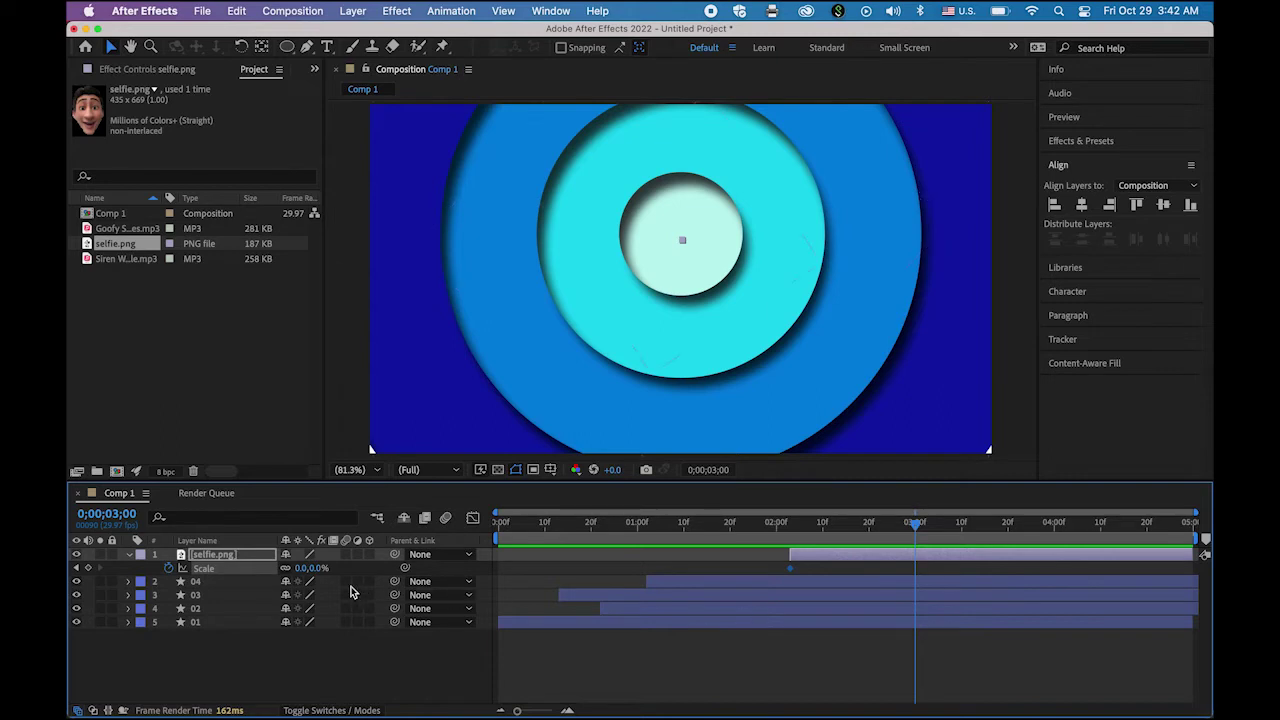
left_click(318, 567)
type("85")
key("Return")
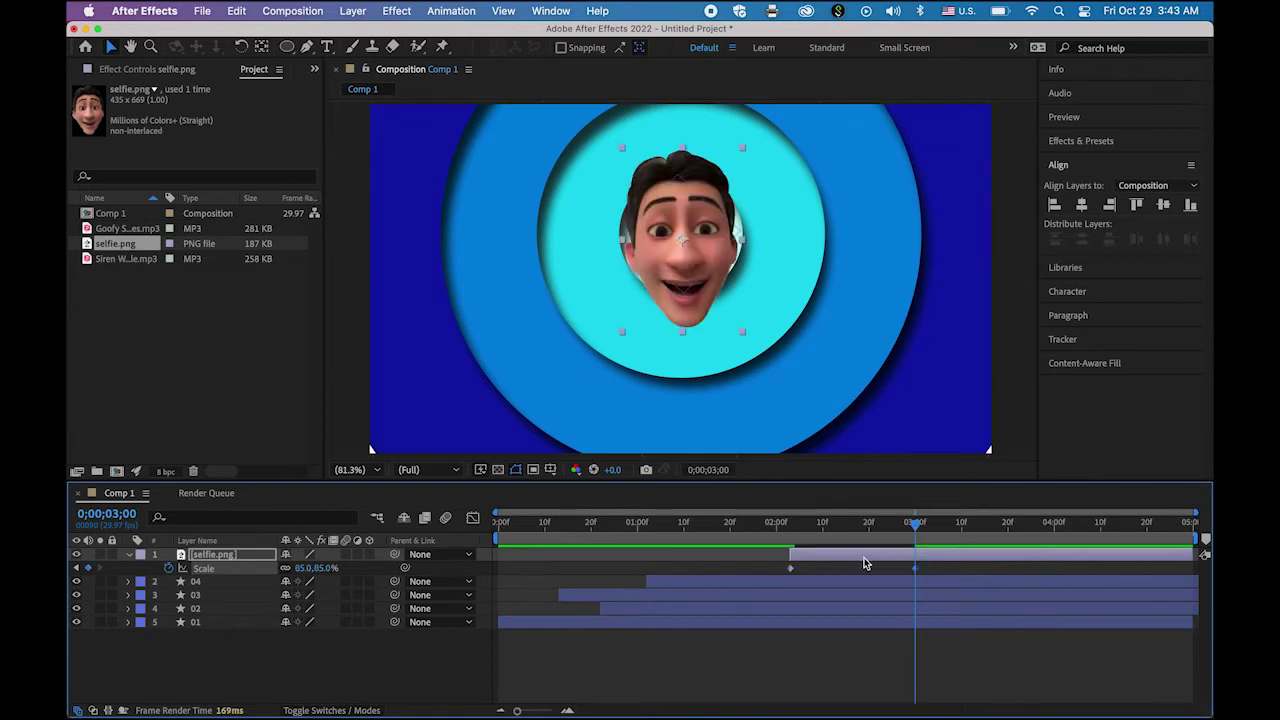
Play the animation from the first frame to check how the face grows inside the circles
left_click_drag(912, 531, 456, 543)
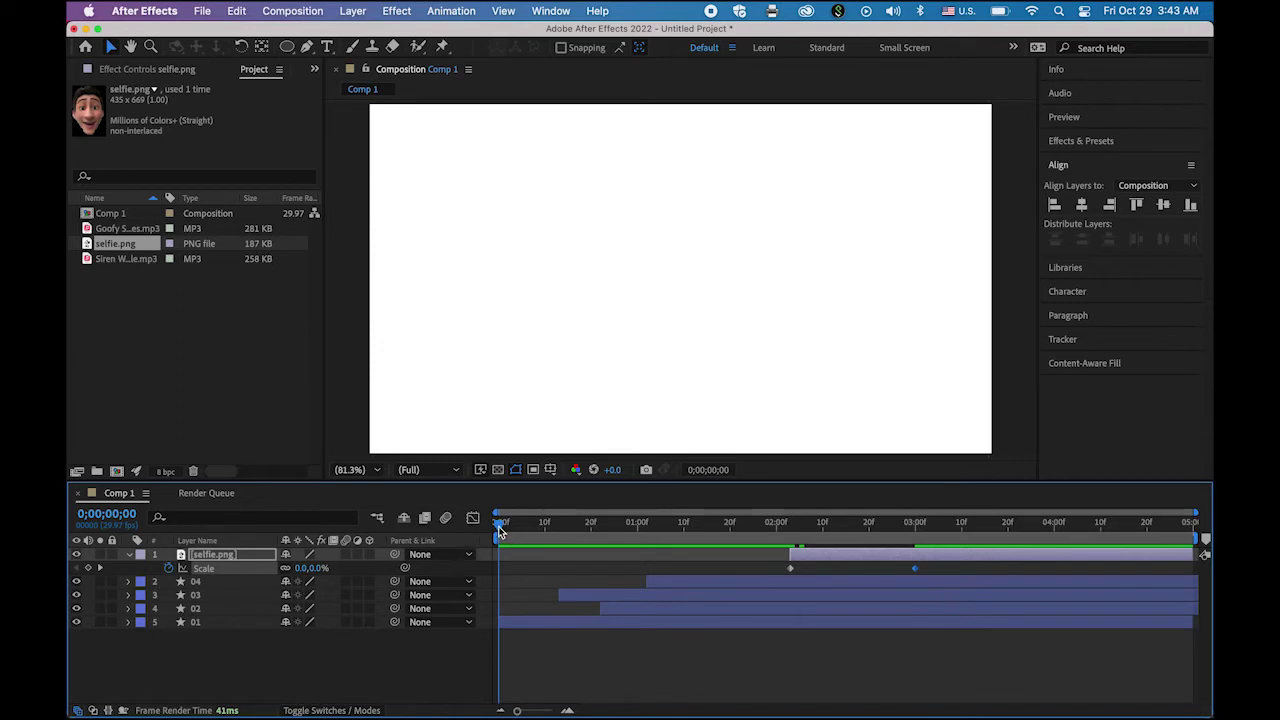
key("space")
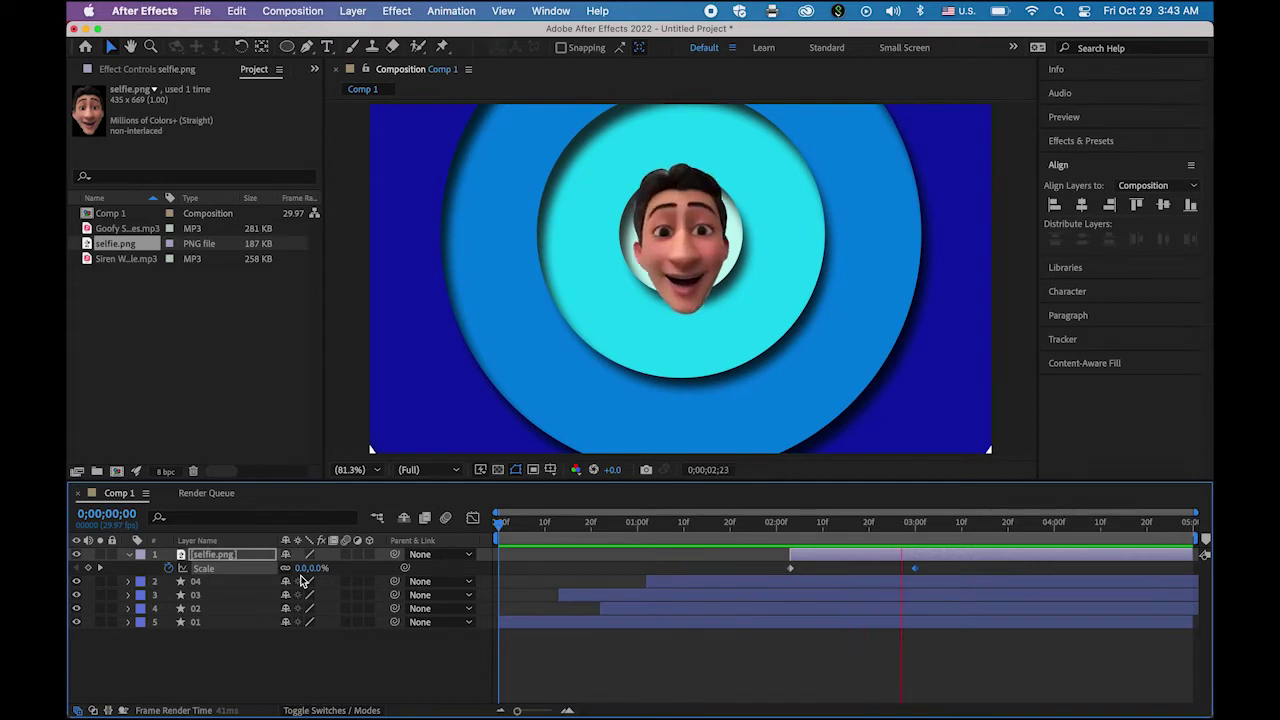
key("space")
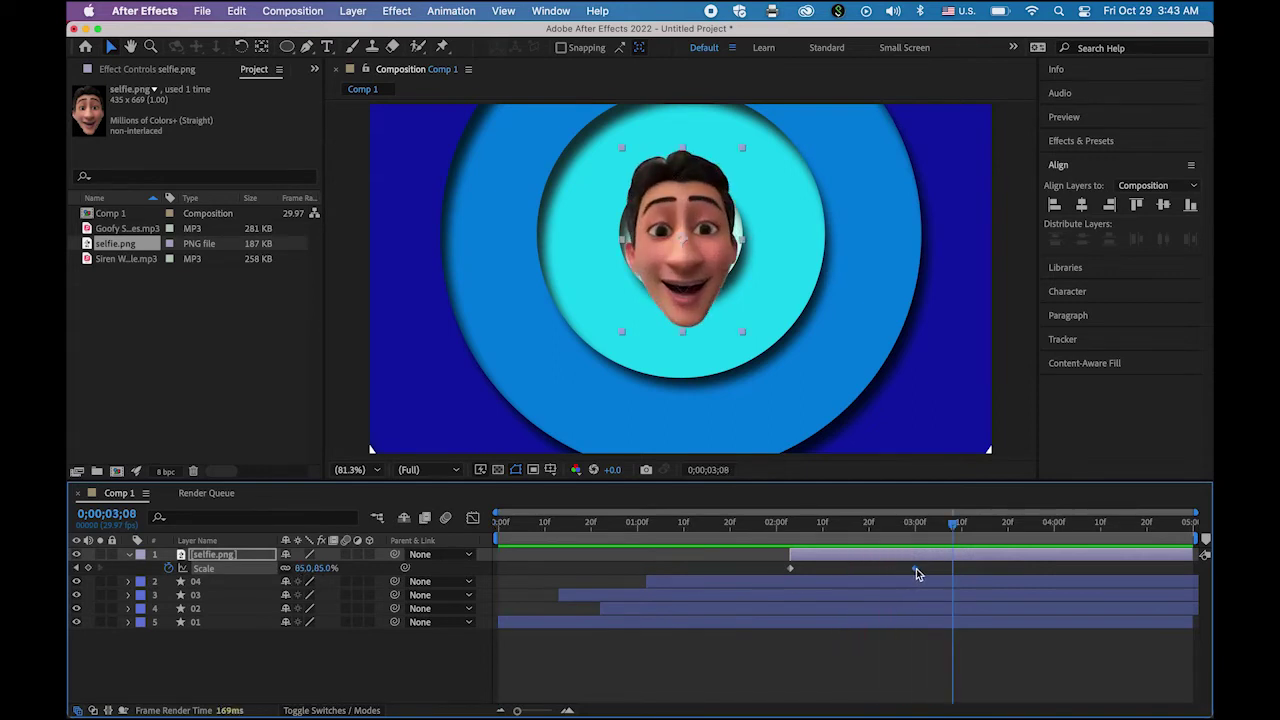
Move the selfie.png layer's 85% Scale keyframe earlier to about 0;00;02;21, and return to the first frame
left_click_drag(916, 572, 873, 570)
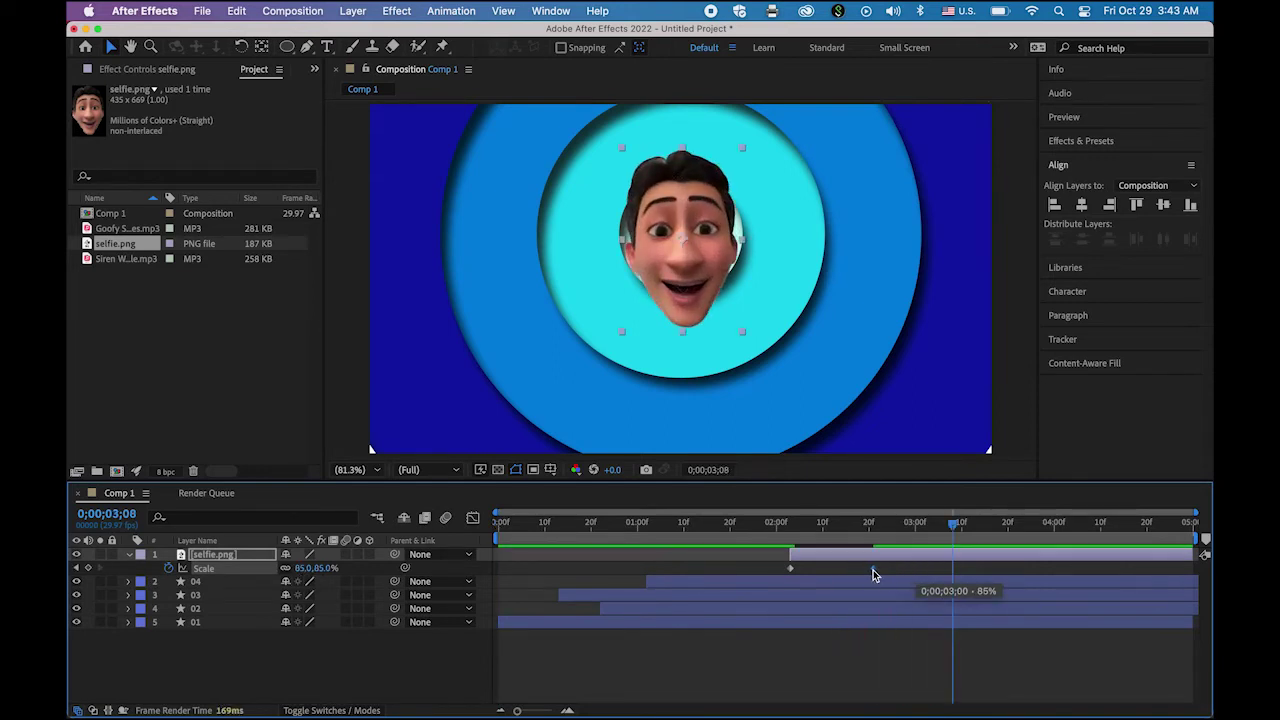
left_click_drag(955, 527, 414, 554)
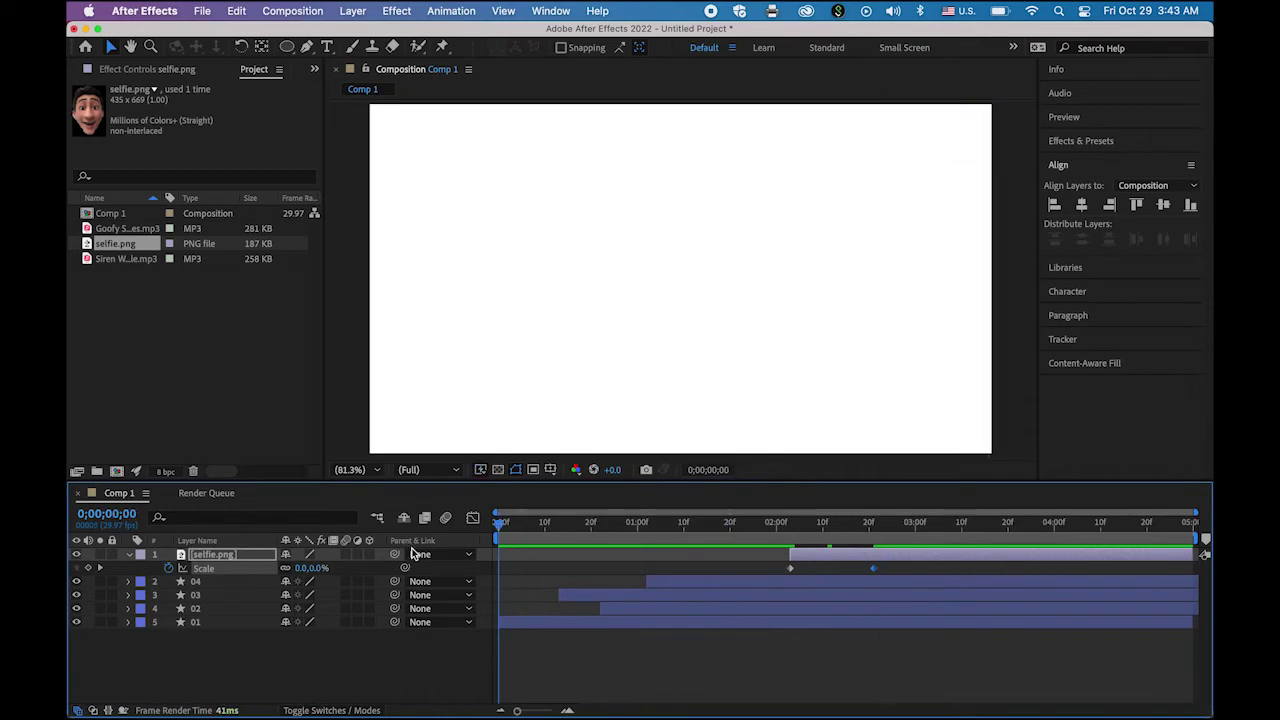
Move the selfie.png layer's 85% Scale keyframe earlier to about 0;00;02;18 and play the animation from the first frame
key("space")
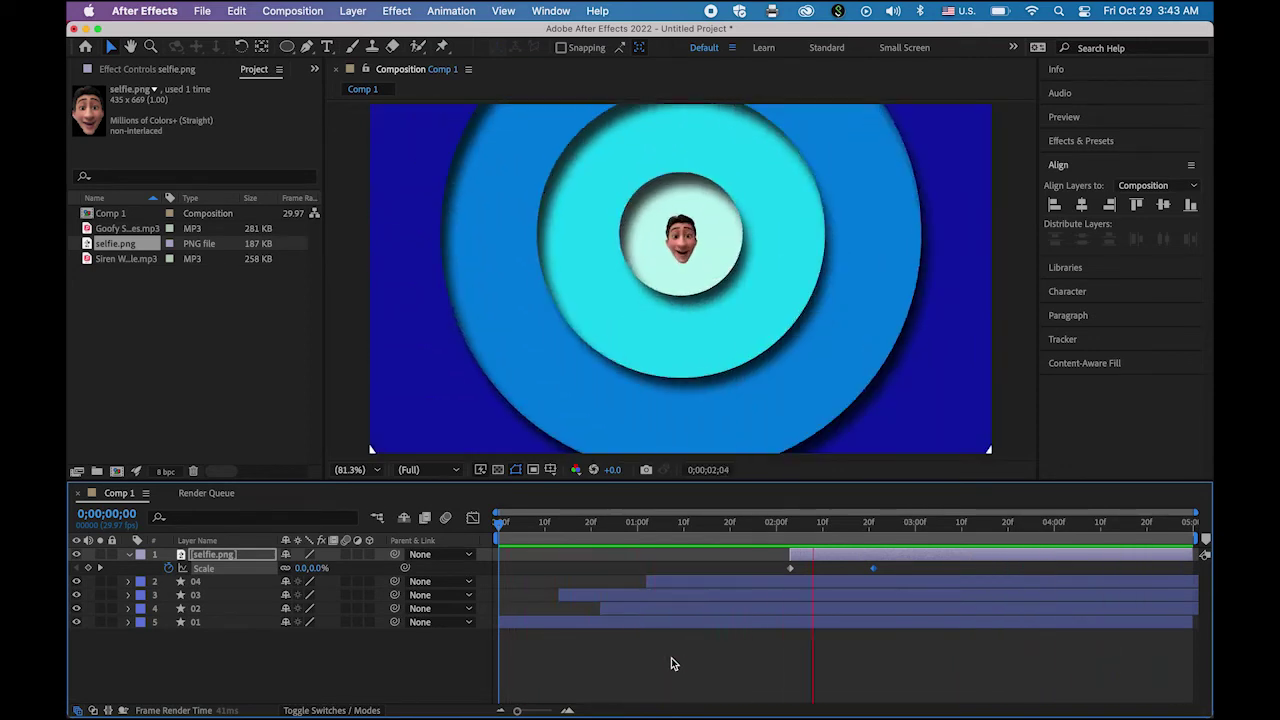
key("space")
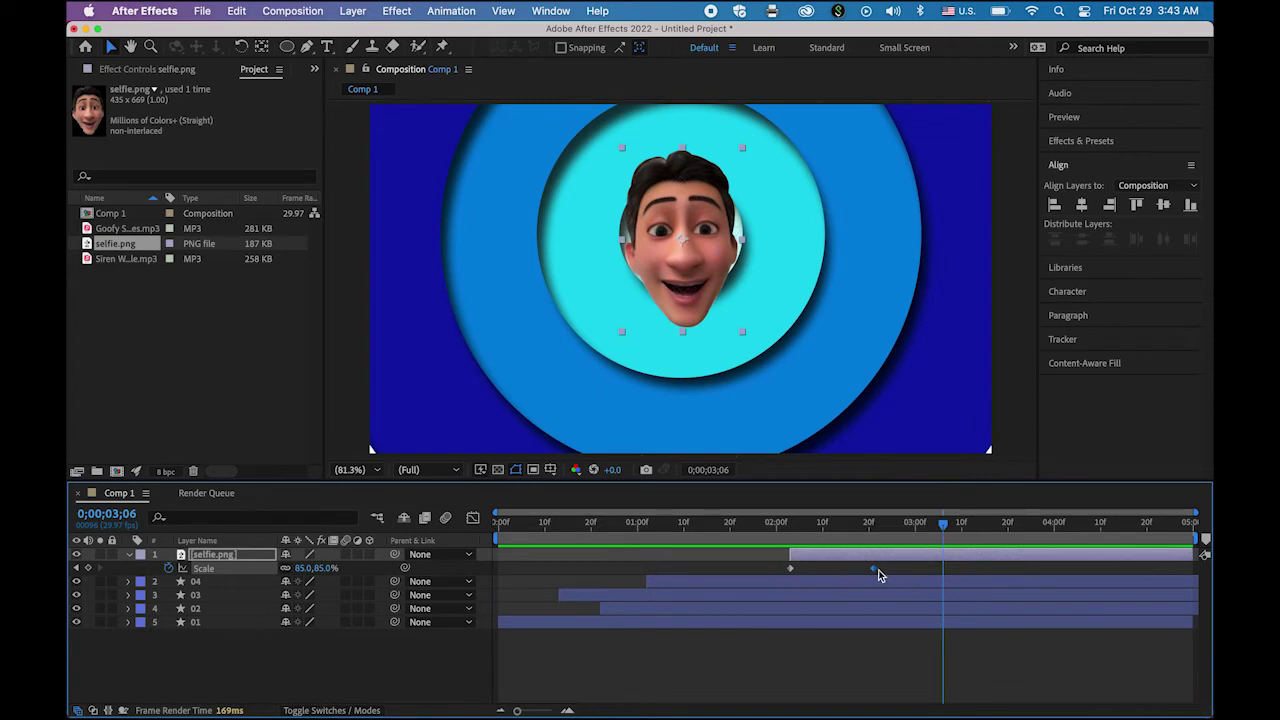
left_click_drag(873, 568, 858, 570)
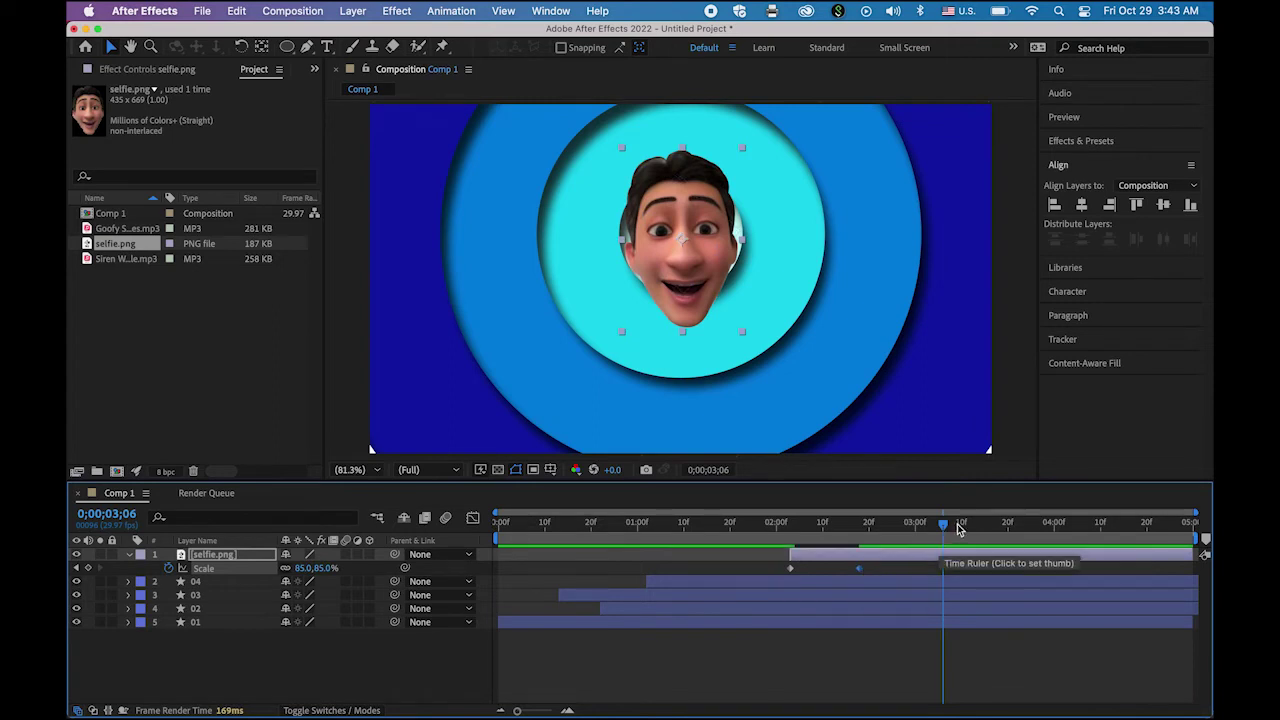
left_click_drag(940, 530, 497, 528)
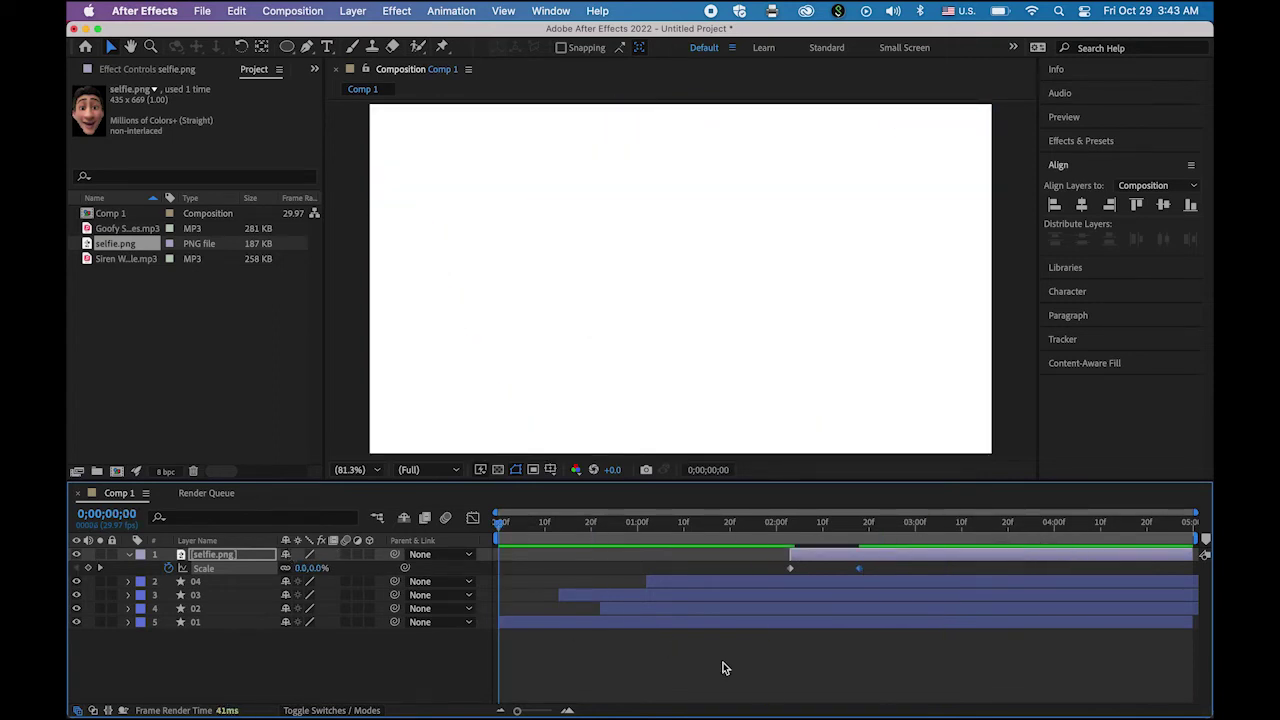
key("space")
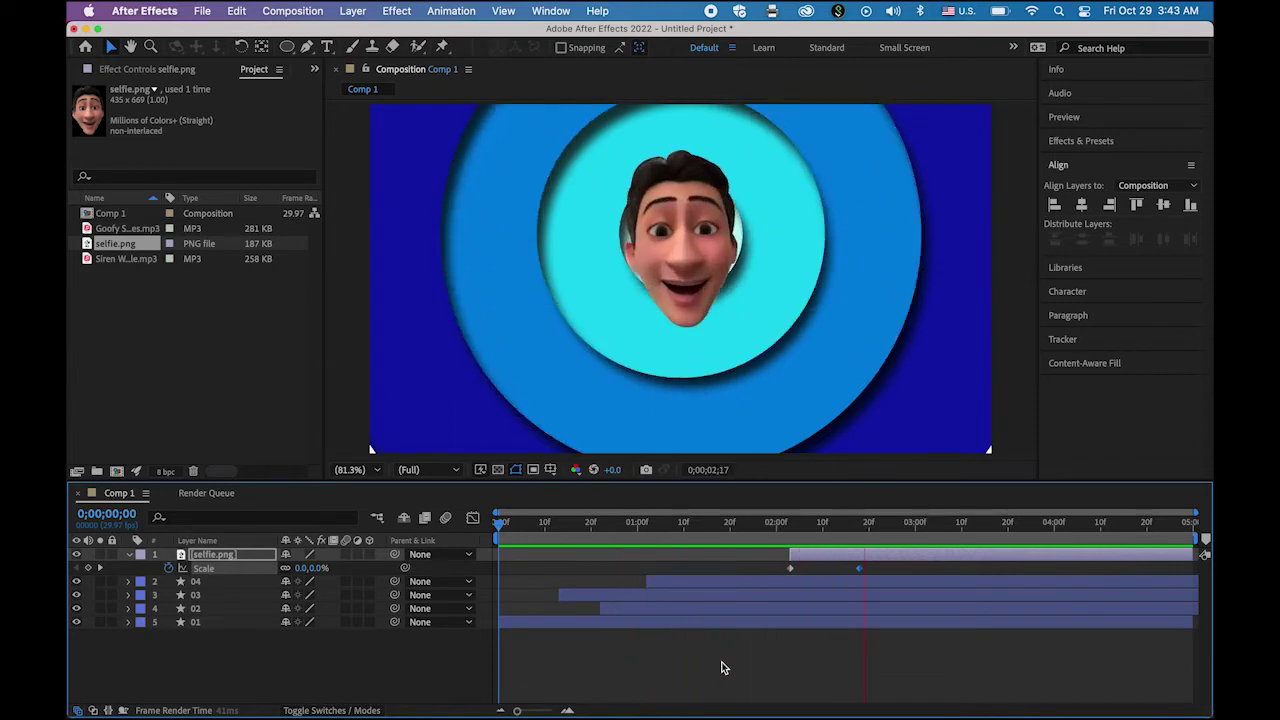
key("space")
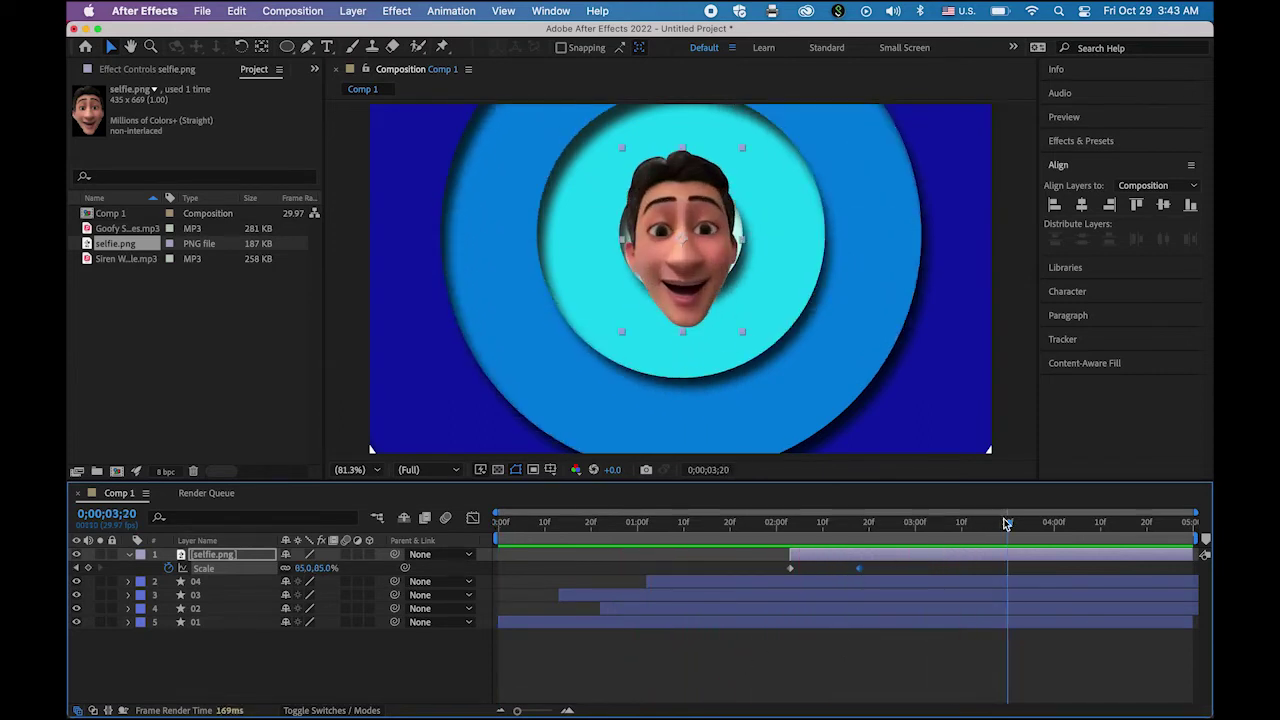
Keyframe the selfie.png layer's Rotation at 0° at 0;00;02;03 and 13° at 0;00;02;19, and preview the tilt
left_click_drag(1008, 527, 790, 548)
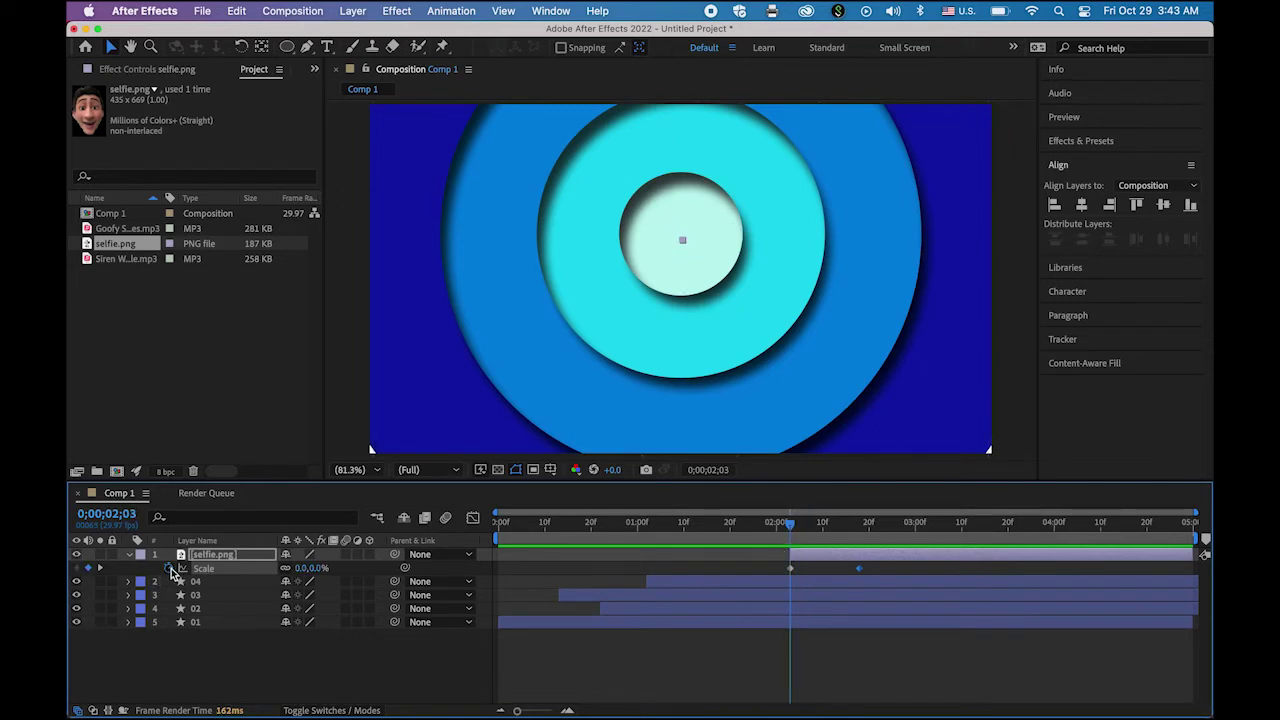
key("r")
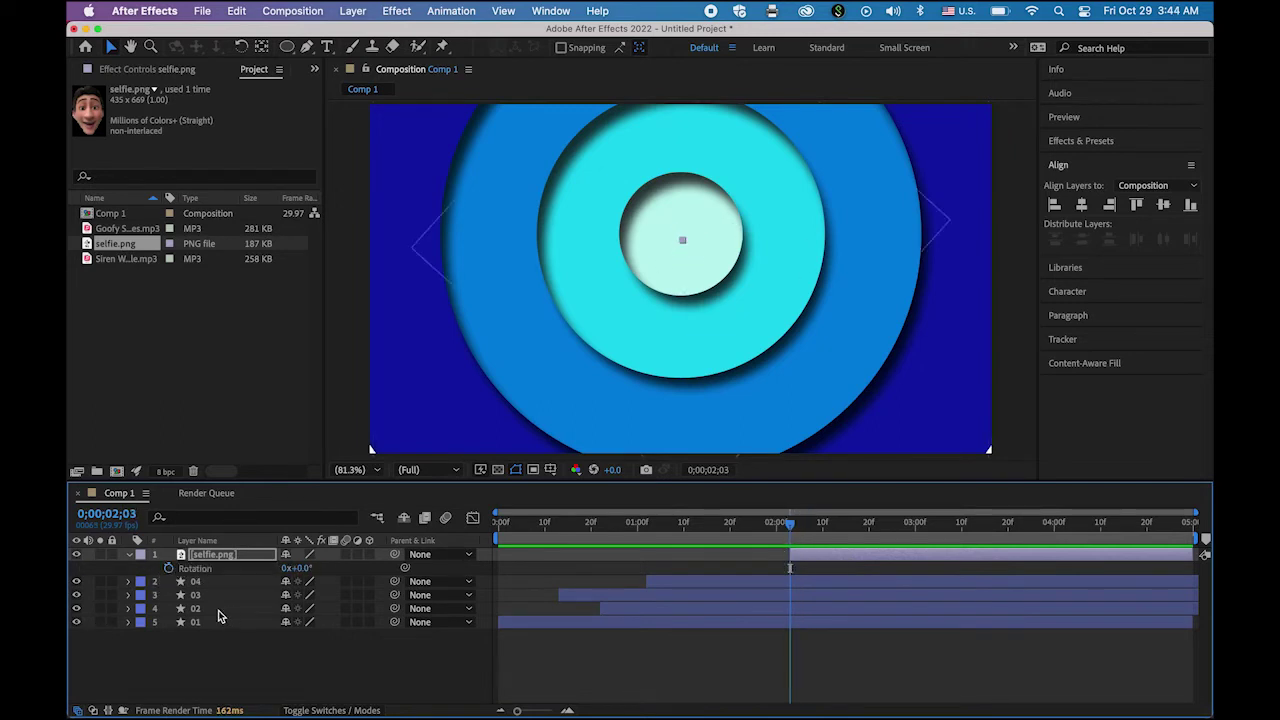
left_click(168, 568)
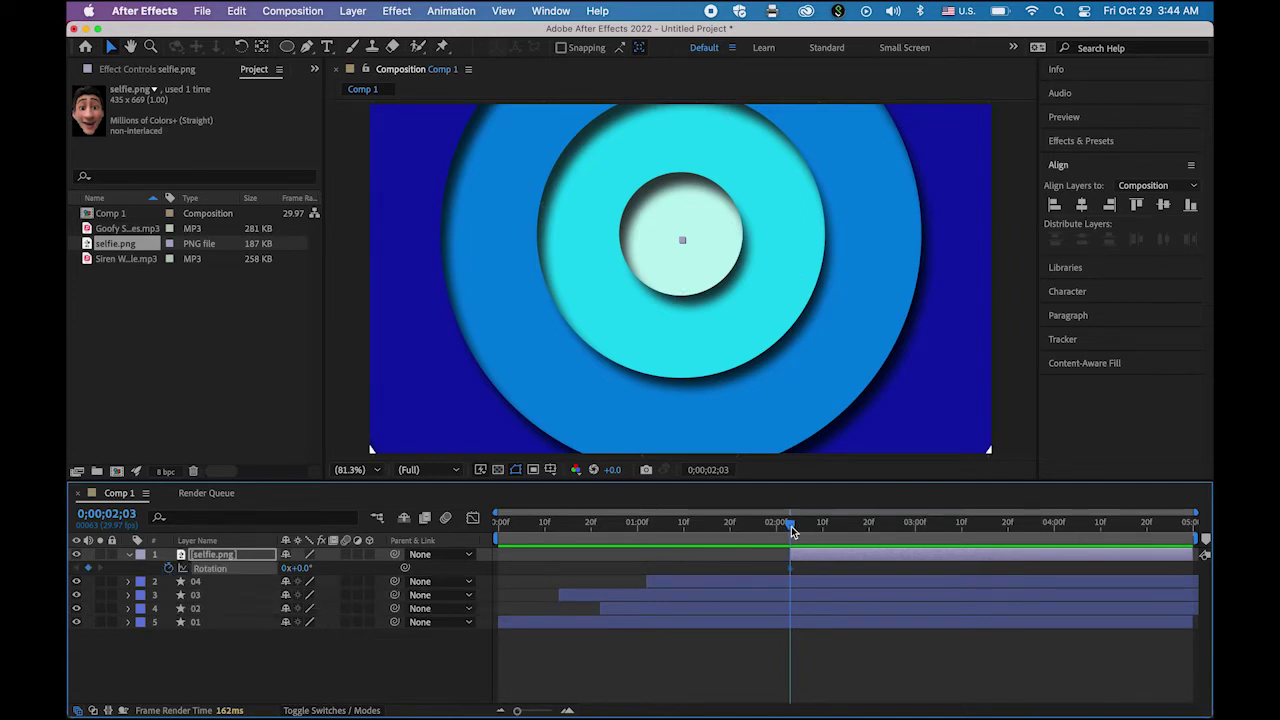
left_click_drag(792, 531, 858, 529)
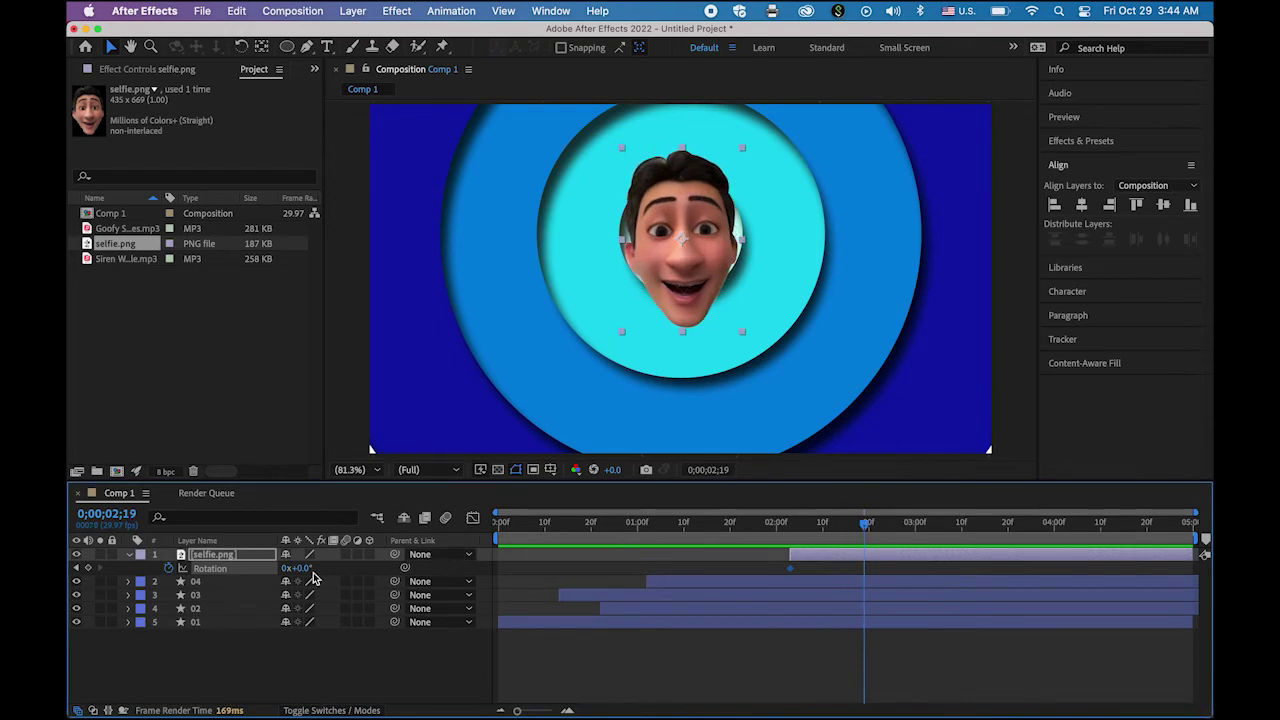
left_click_drag(303, 575, 313, 569)
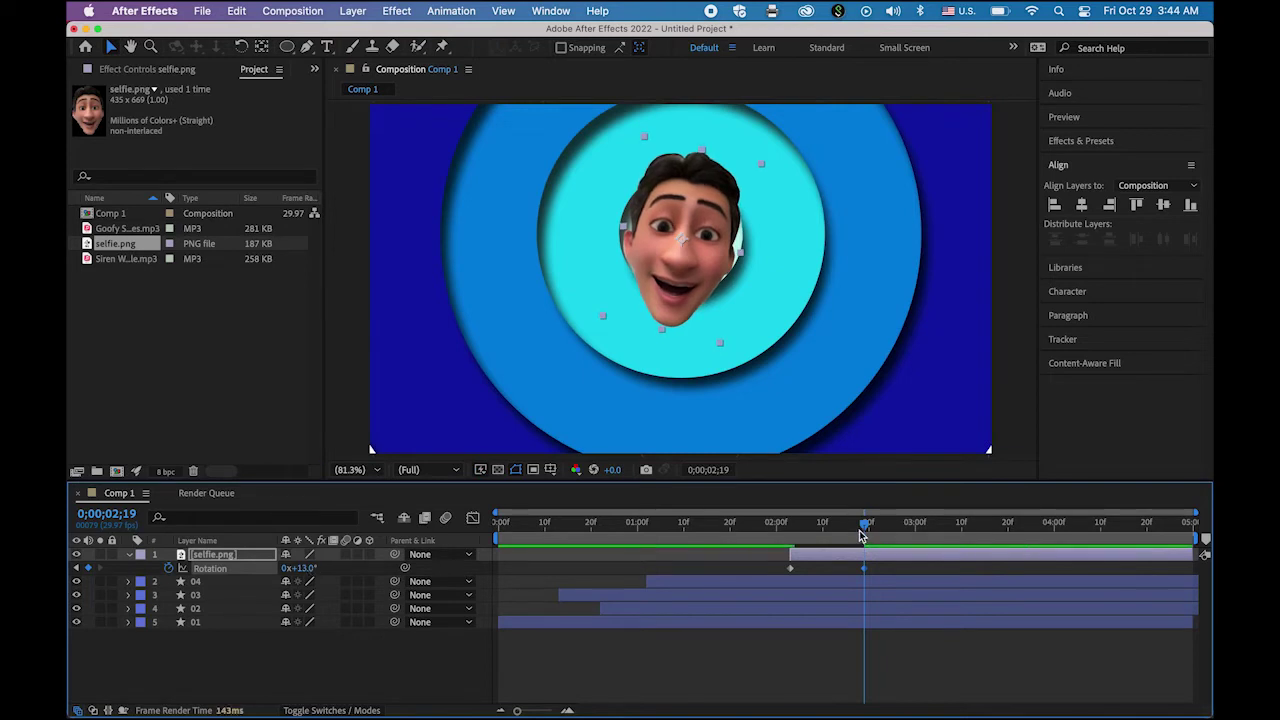
key("space")
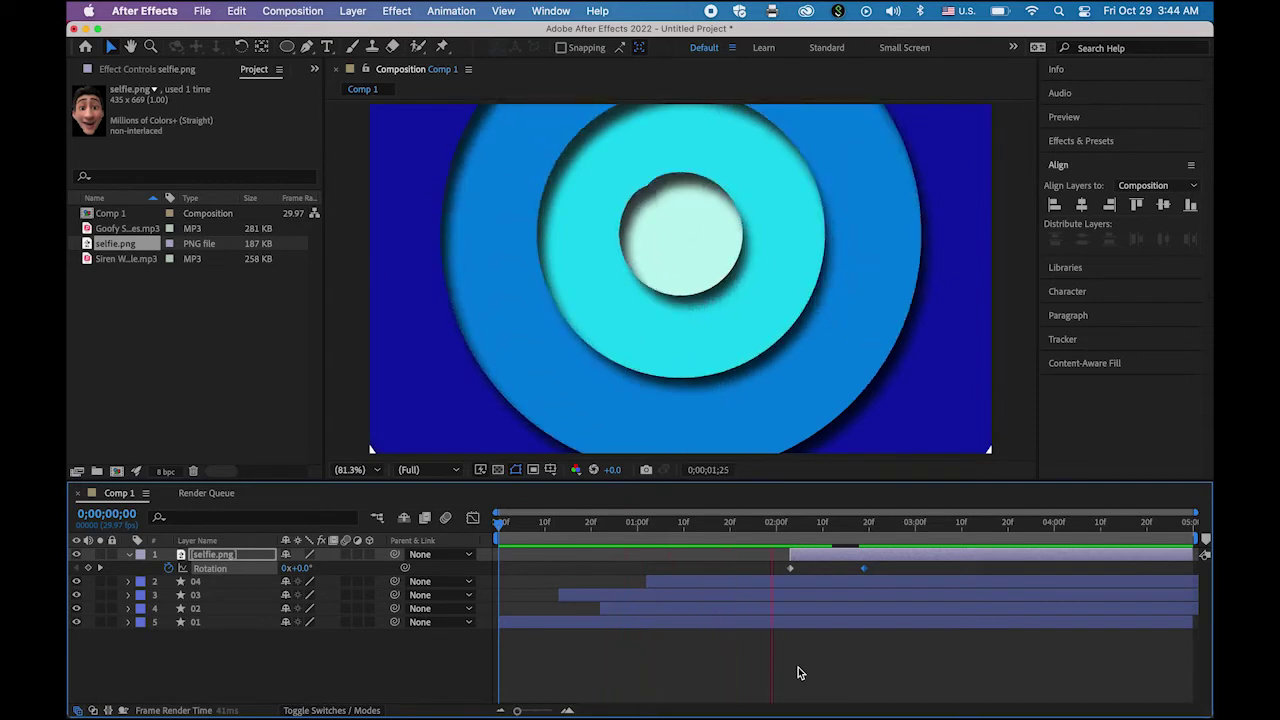
key("space")
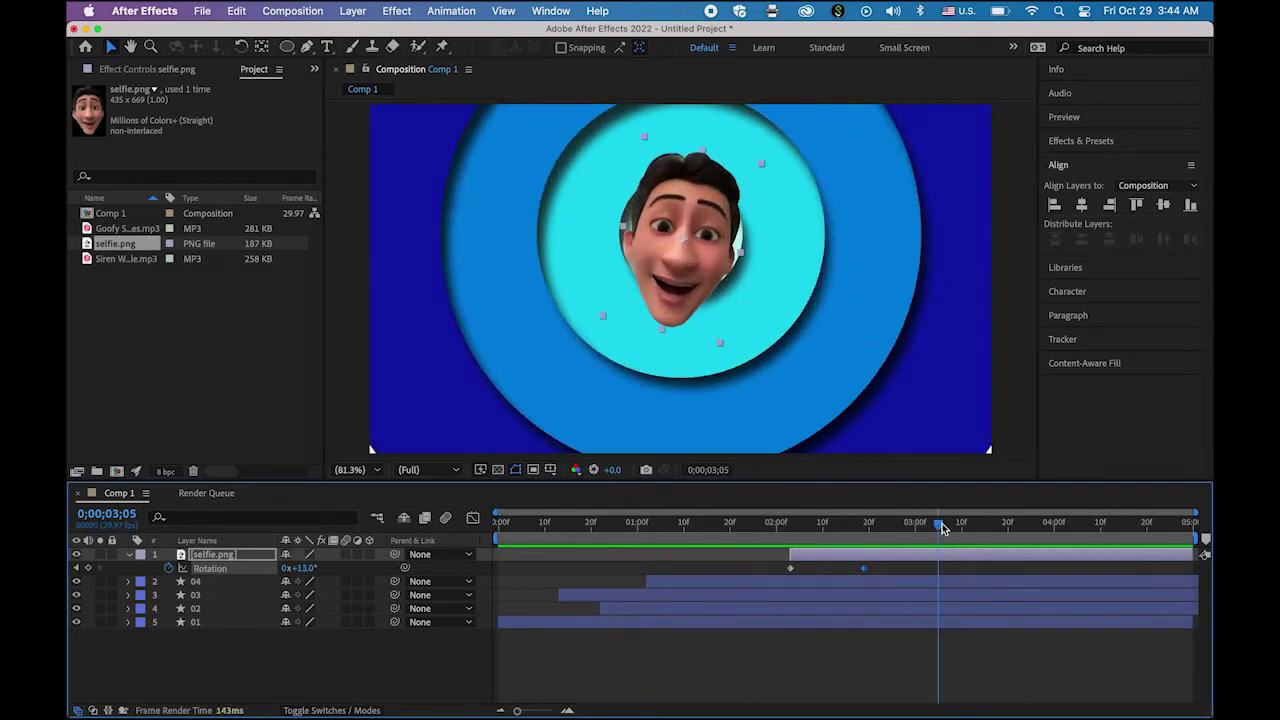
Add Rotation keyframes to the selfie.png layer of -10° at 0;00;02;26 and 12° at 0;00;03;03
left_click_drag(938, 527, 898, 535)
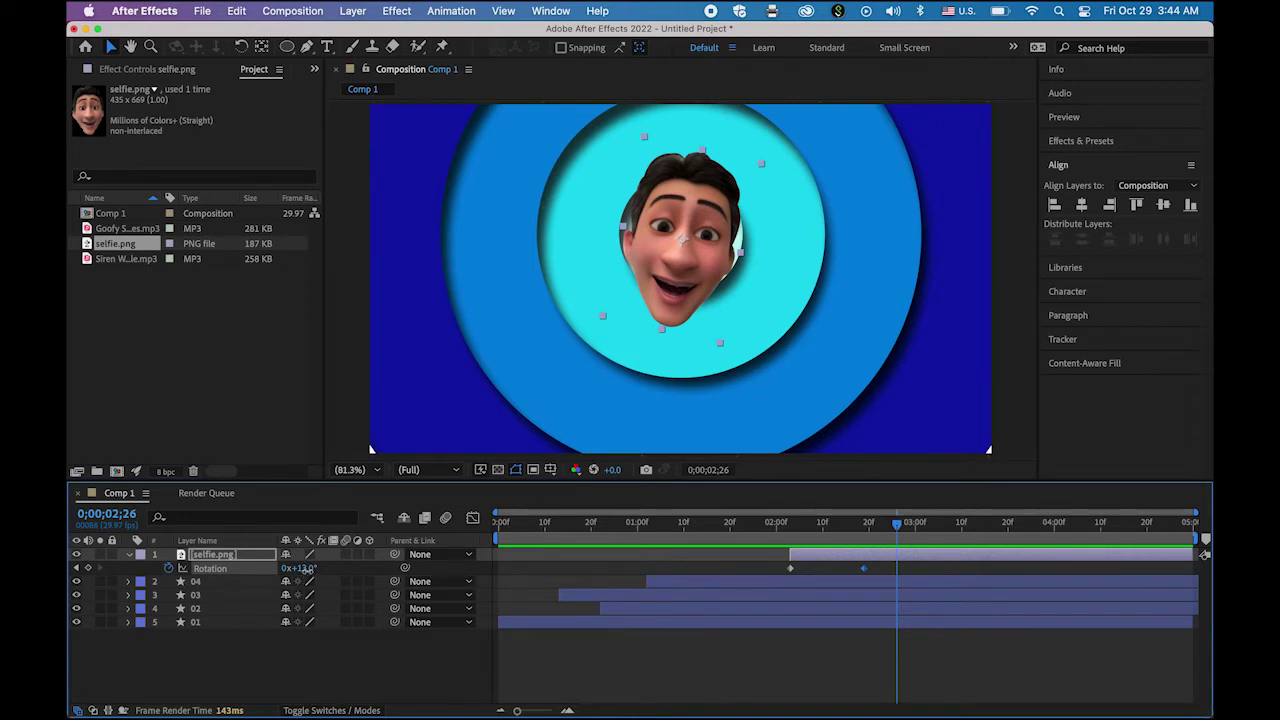
left_click_drag(307, 573, 279, 570)
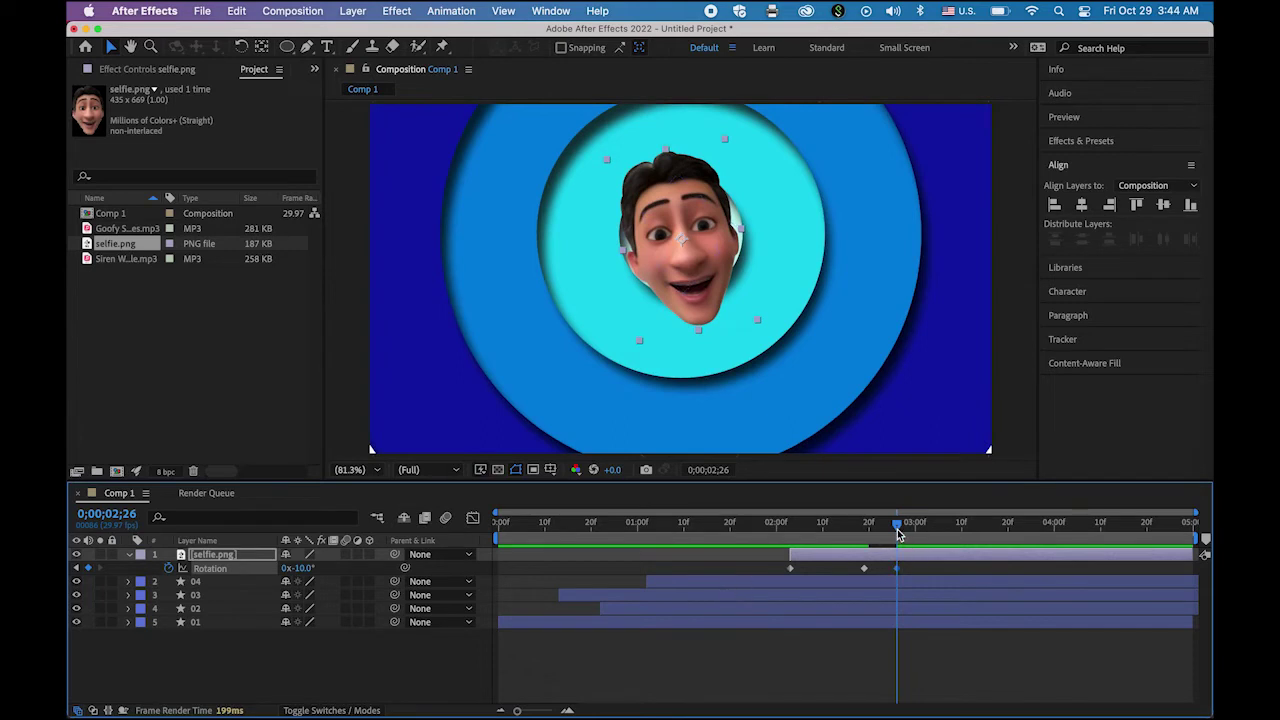
left_click_drag(898, 524, 923, 533)
left_click_drag(927, 533, 929, 533)
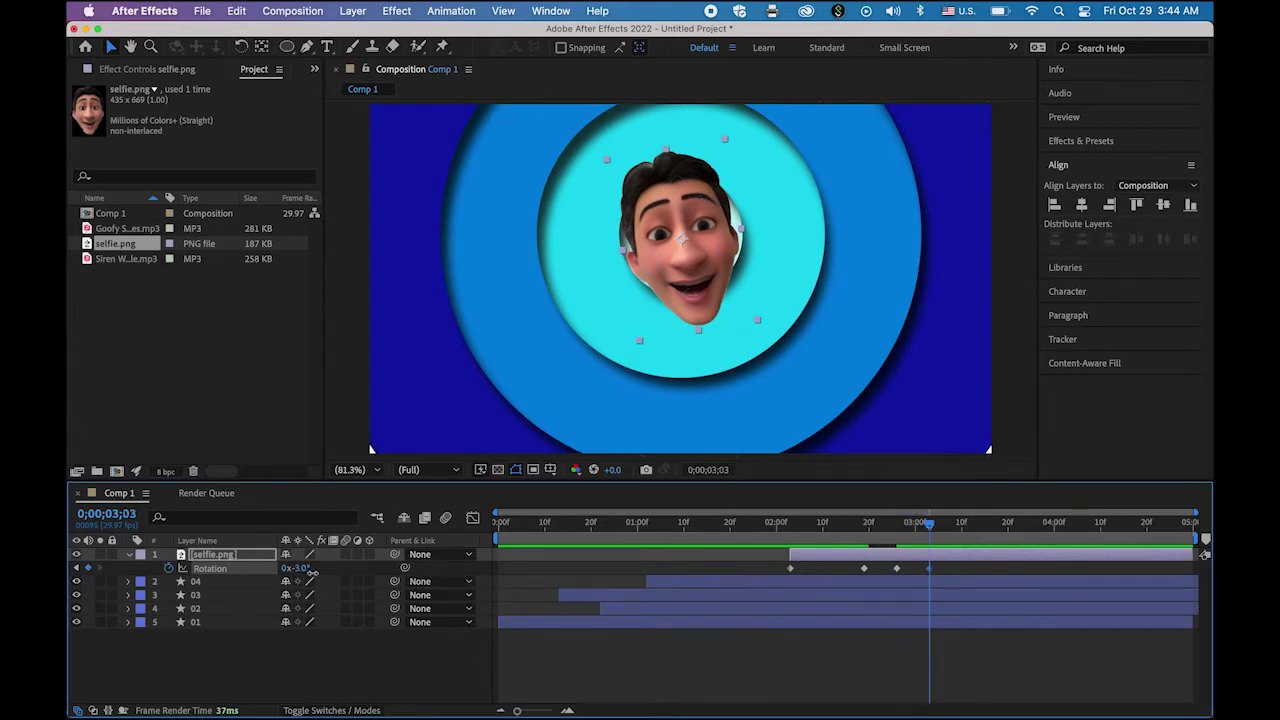
left_click_drag(300, 569, 324, 573)
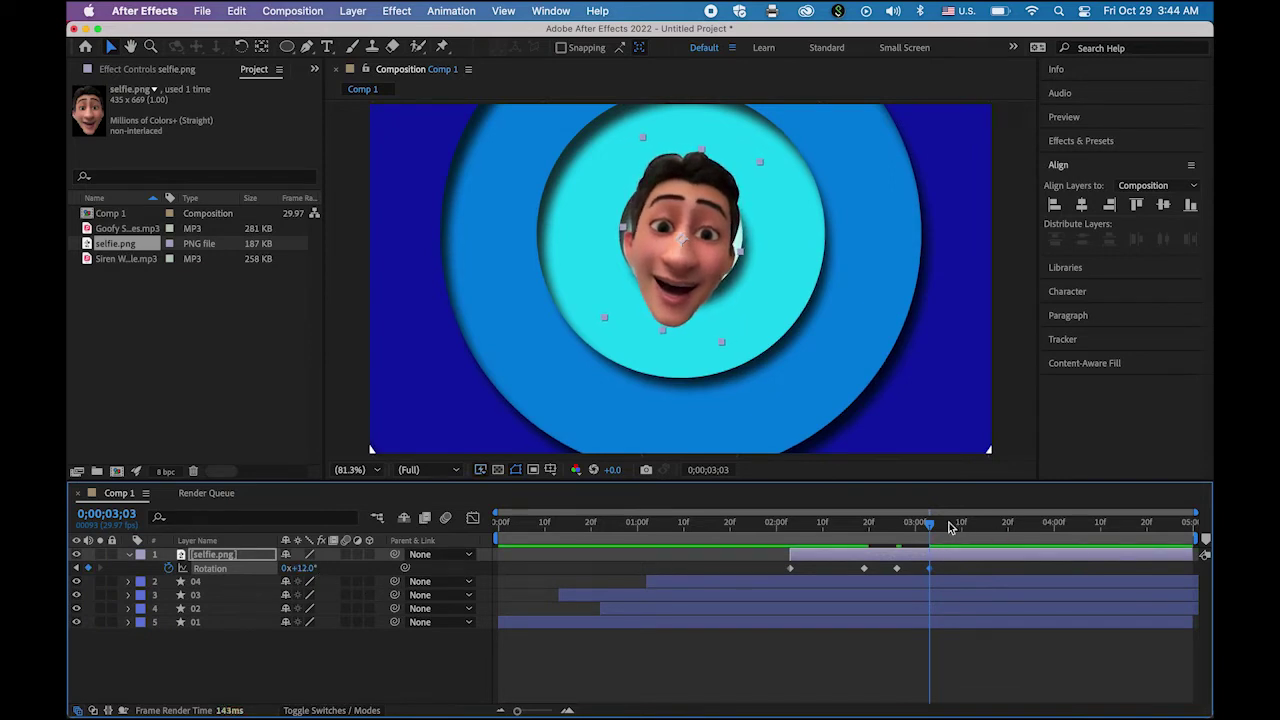
Add a Rotation keyframe of -6° to the selfie.png layer at 0;00;03;09 and play the animation from the first frame
left_click_drag(929, 528, 958, 530)
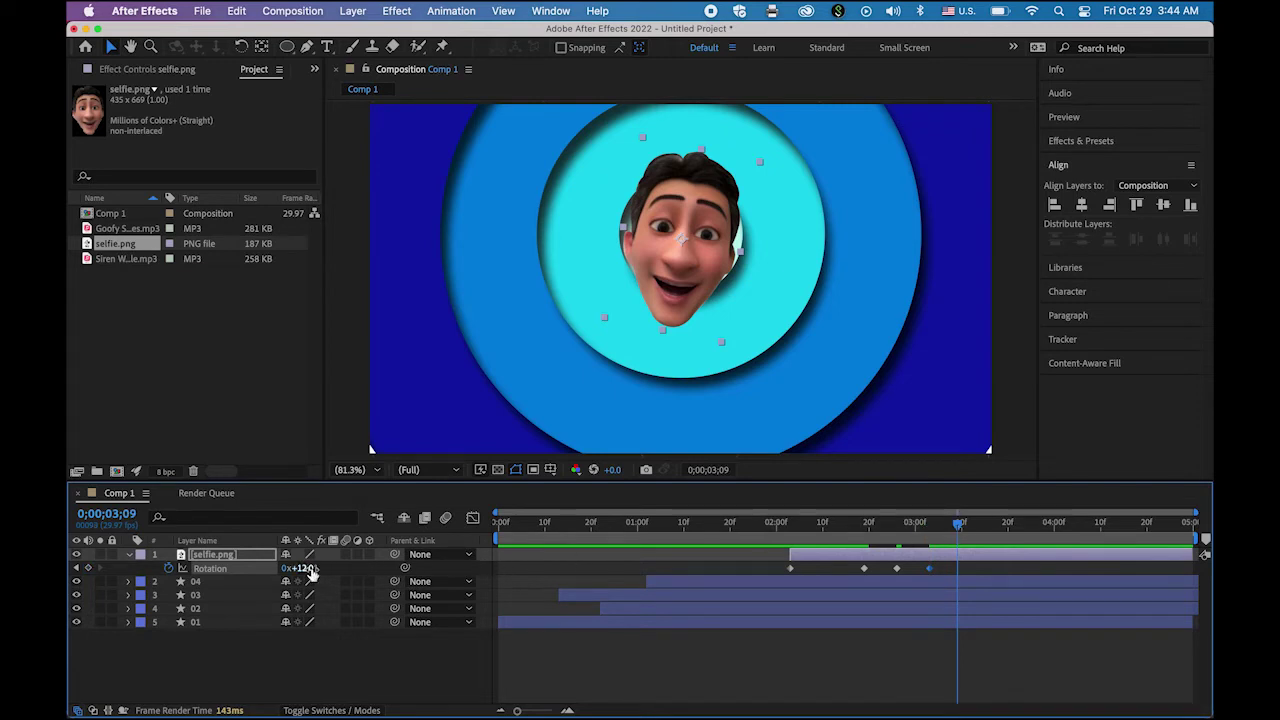
left_click_drag(306, 569, 296, 568)
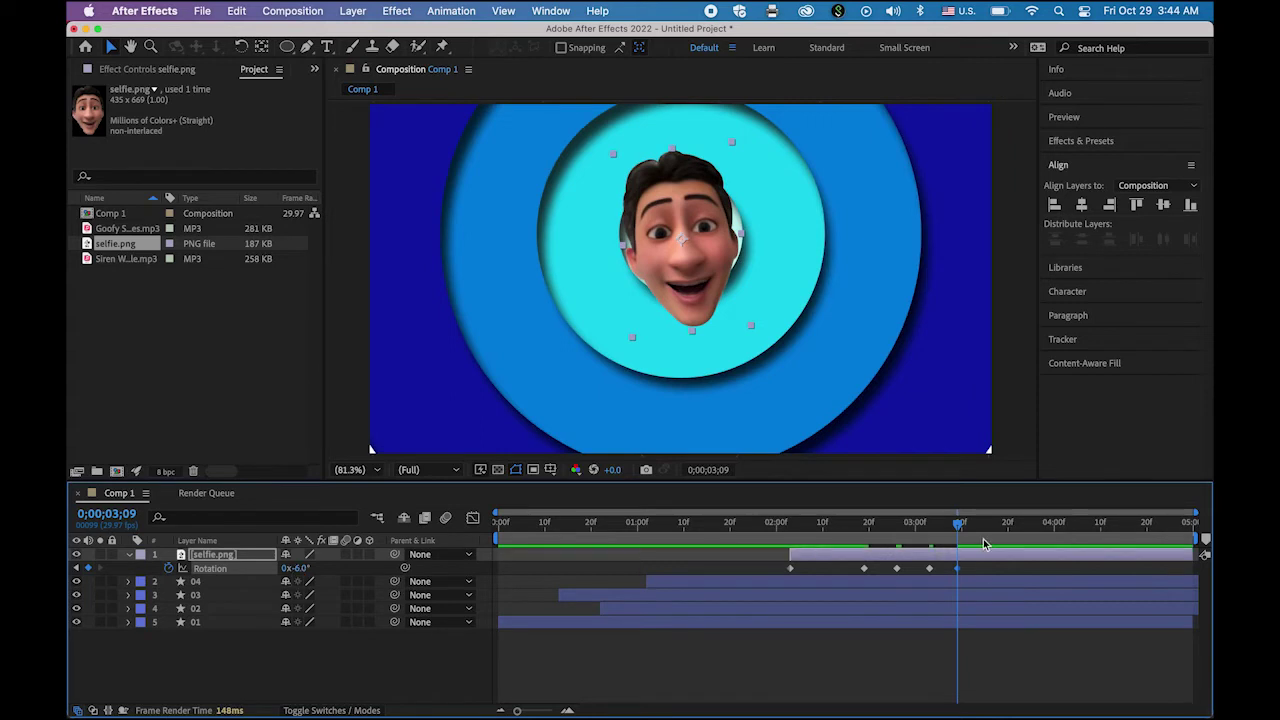
left_click_drag(960, 532, 505, 554)
key("space")
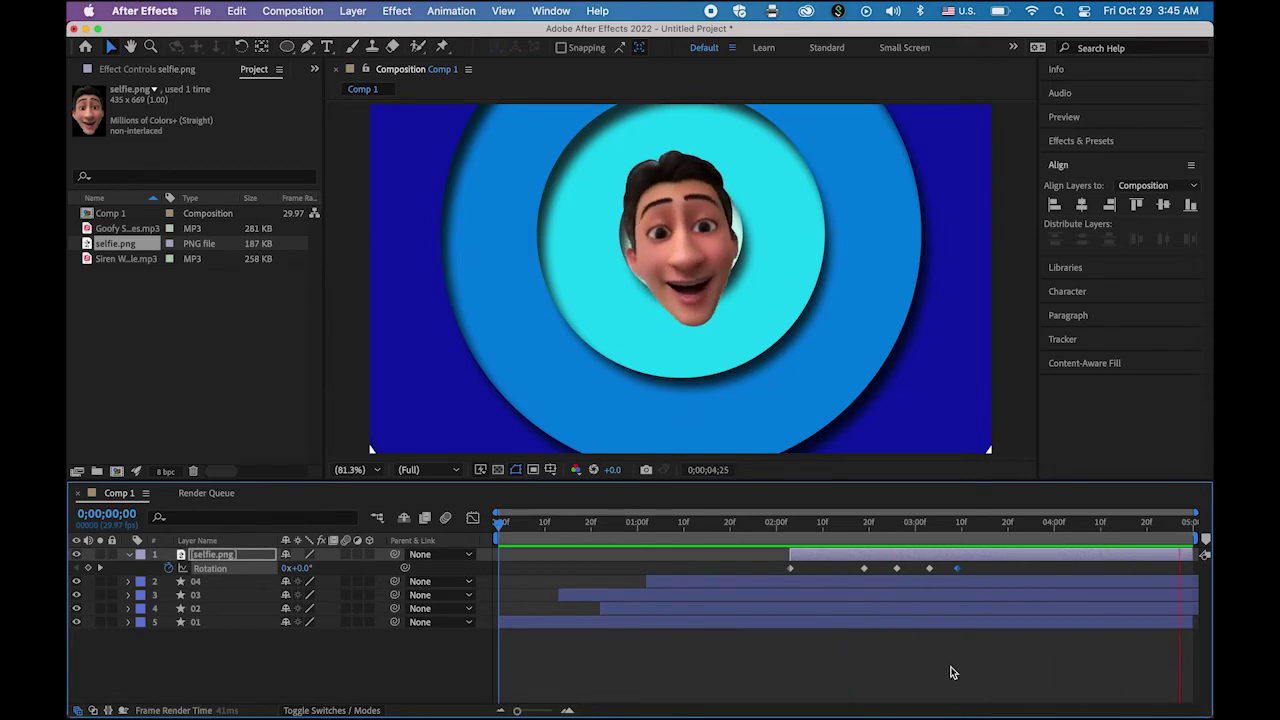
key("space")
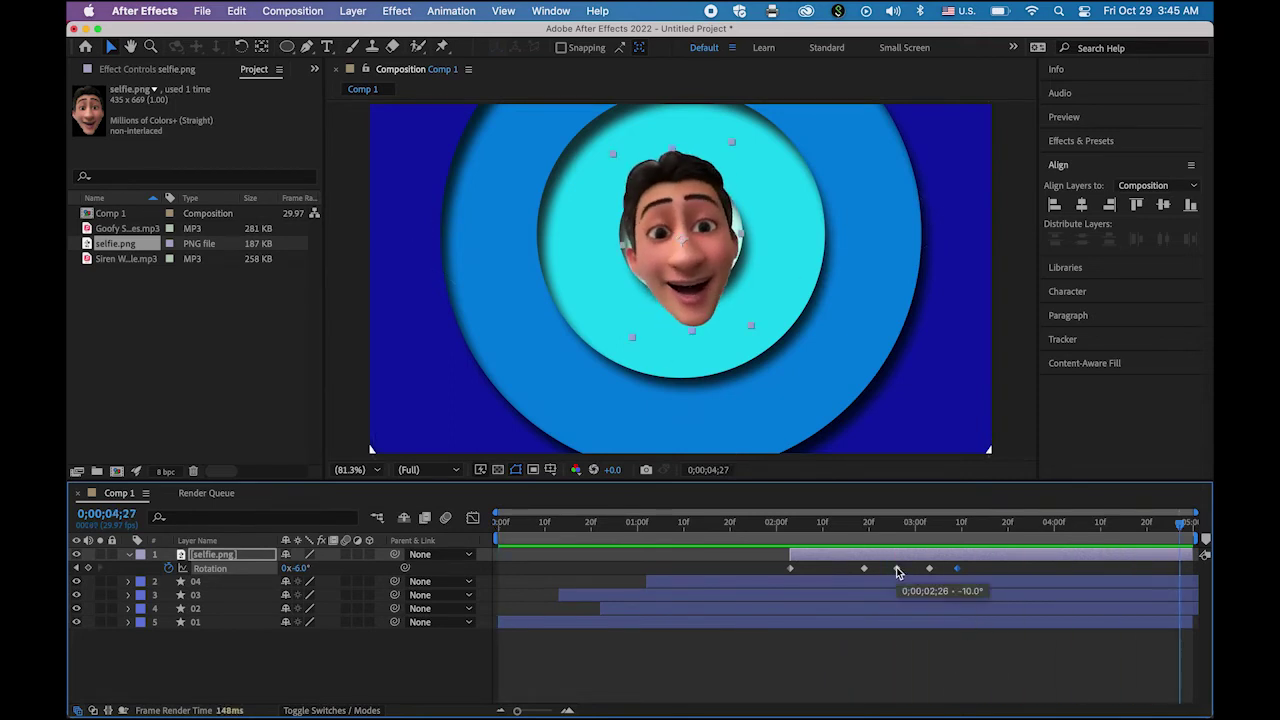
Move the last three selfie.png Rotation keyframes closer together, to about 0;00;02;23, 0;00;02;27 and 0;00;03;02, and replay from the first frame
left_click(897, 569)
left_click_drag(895, 573, 923, 574)
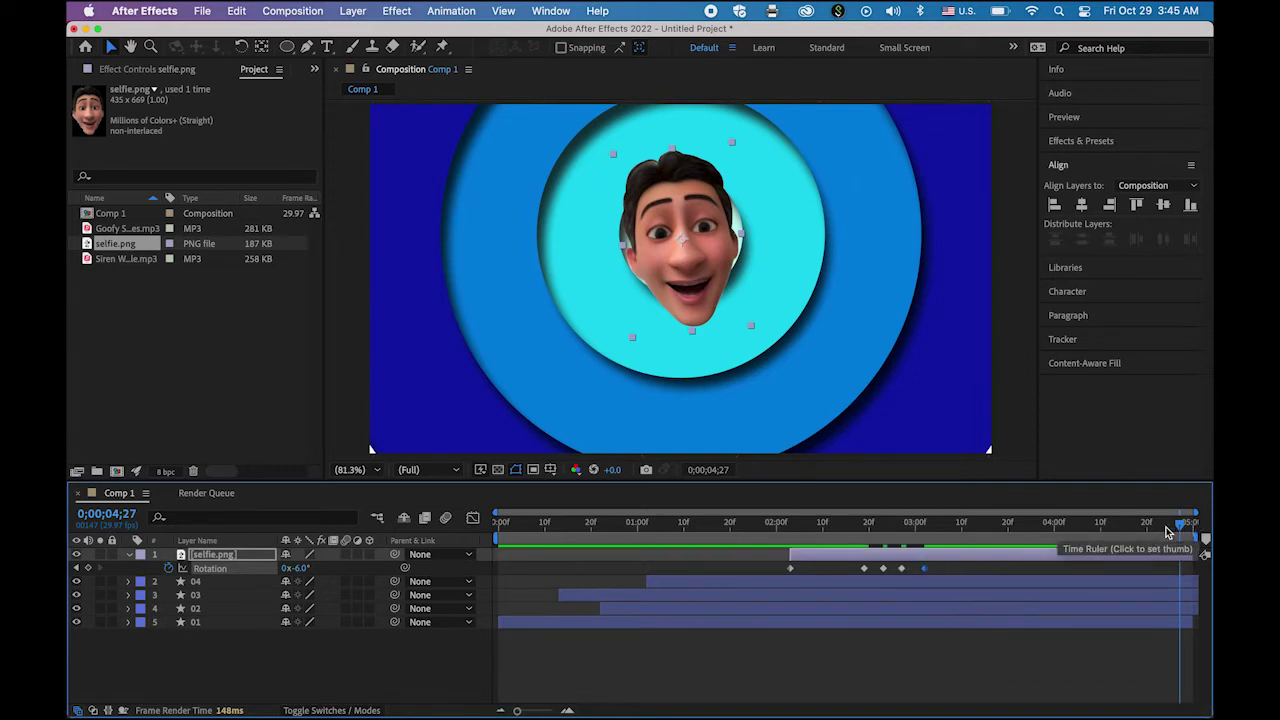
left_click_drag(1182, 523, 855, 523)
key("Home")
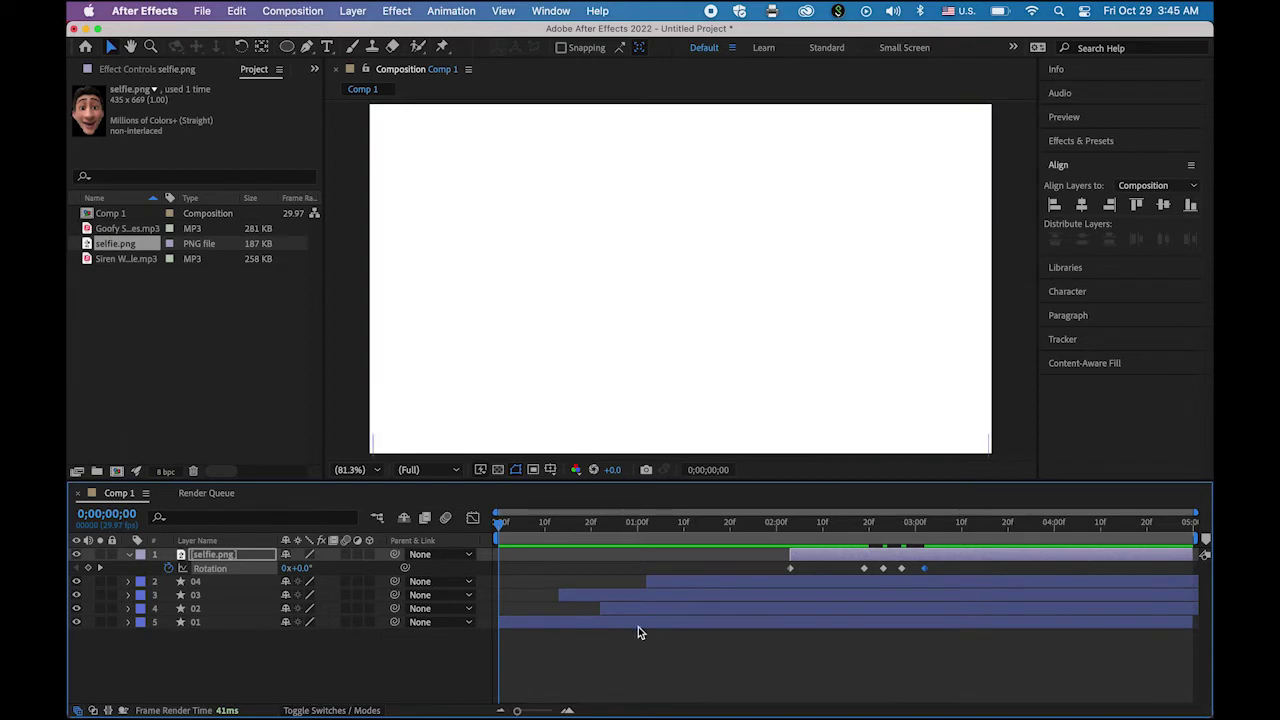
key("space")
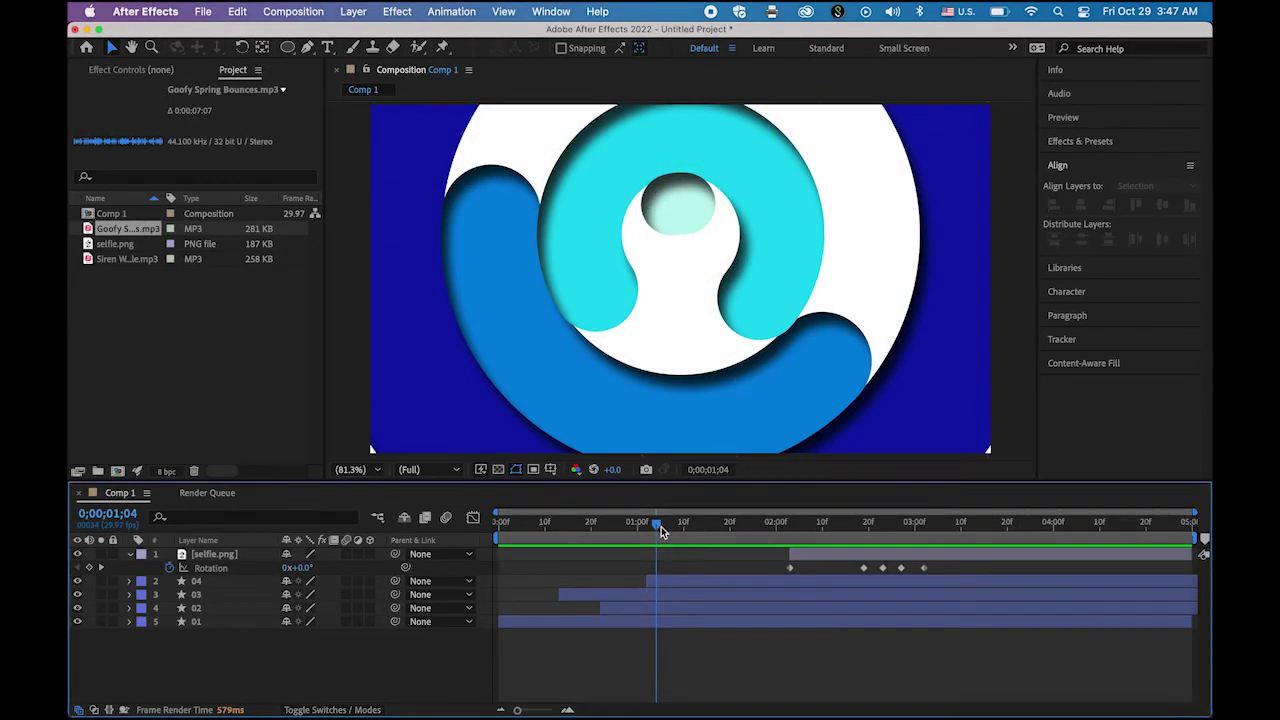
Add Goofy Spring Bounces.mp3 to Comp 1 below layer 01 and align its start with the first frame
left_click_drag(659, 526, 792, 556)
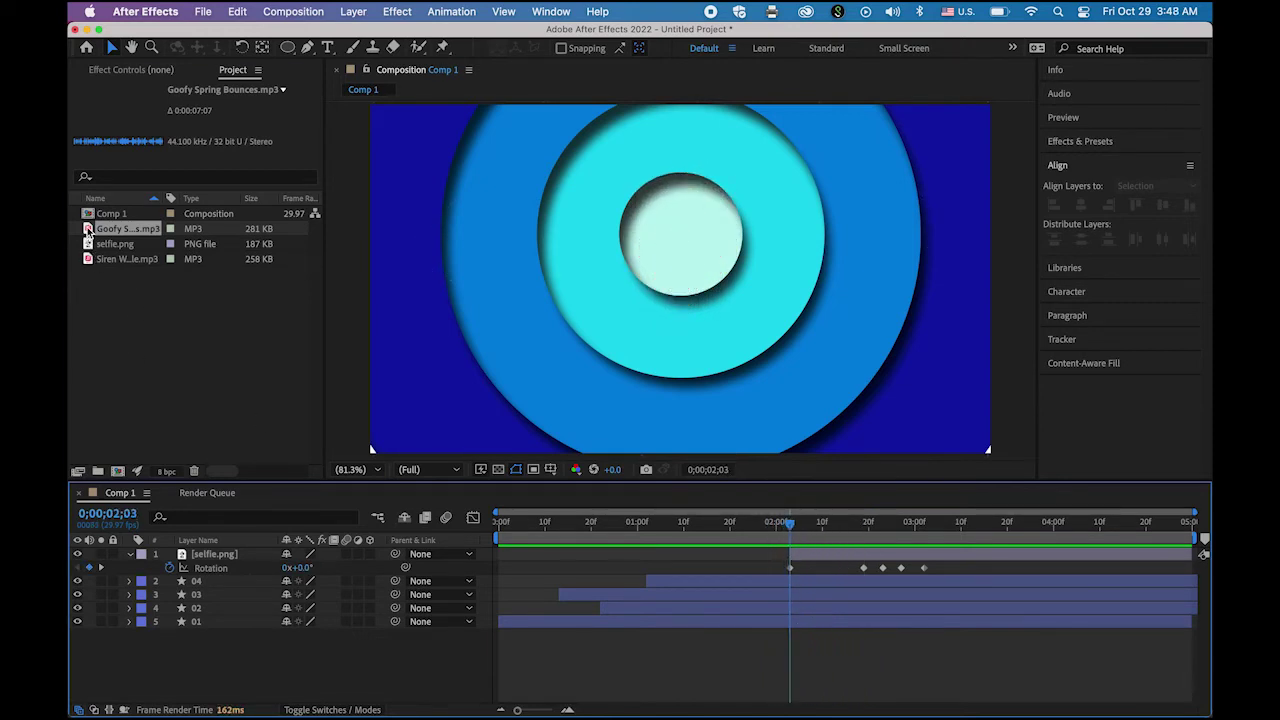
left_click_drag(87, 230, 615, 644)
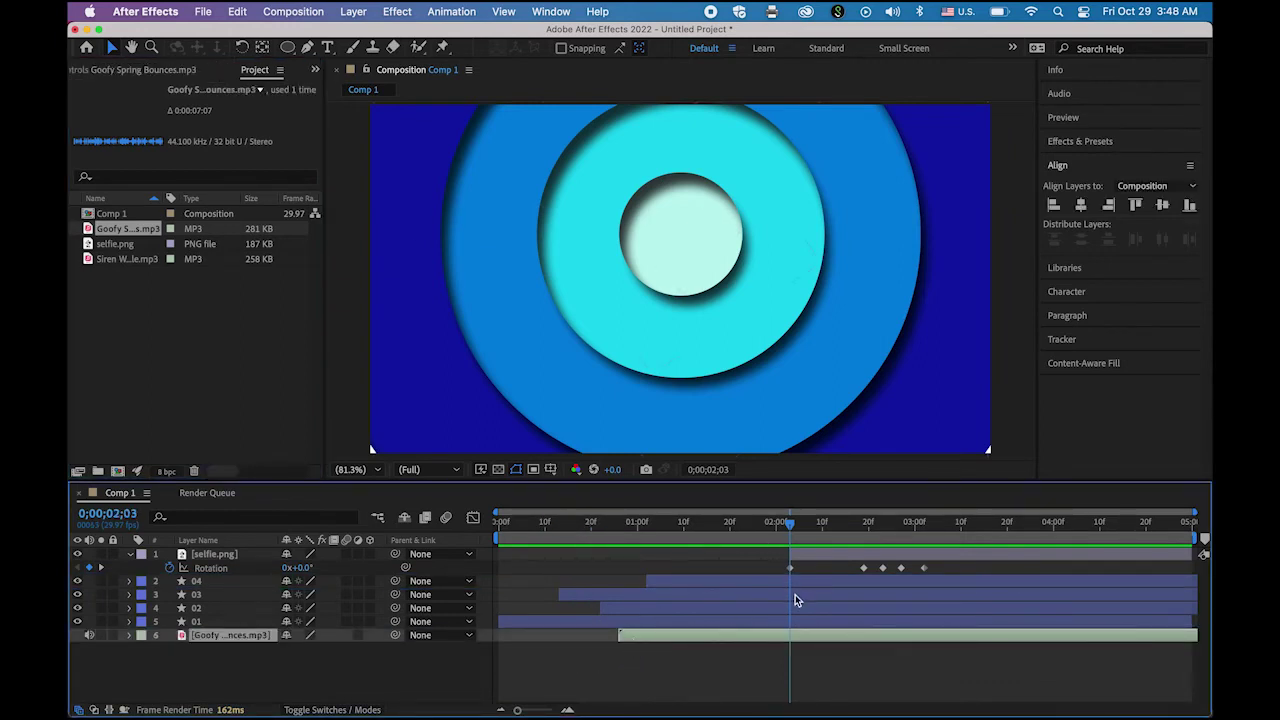
left_click_drag(749, 634, 626, 634)
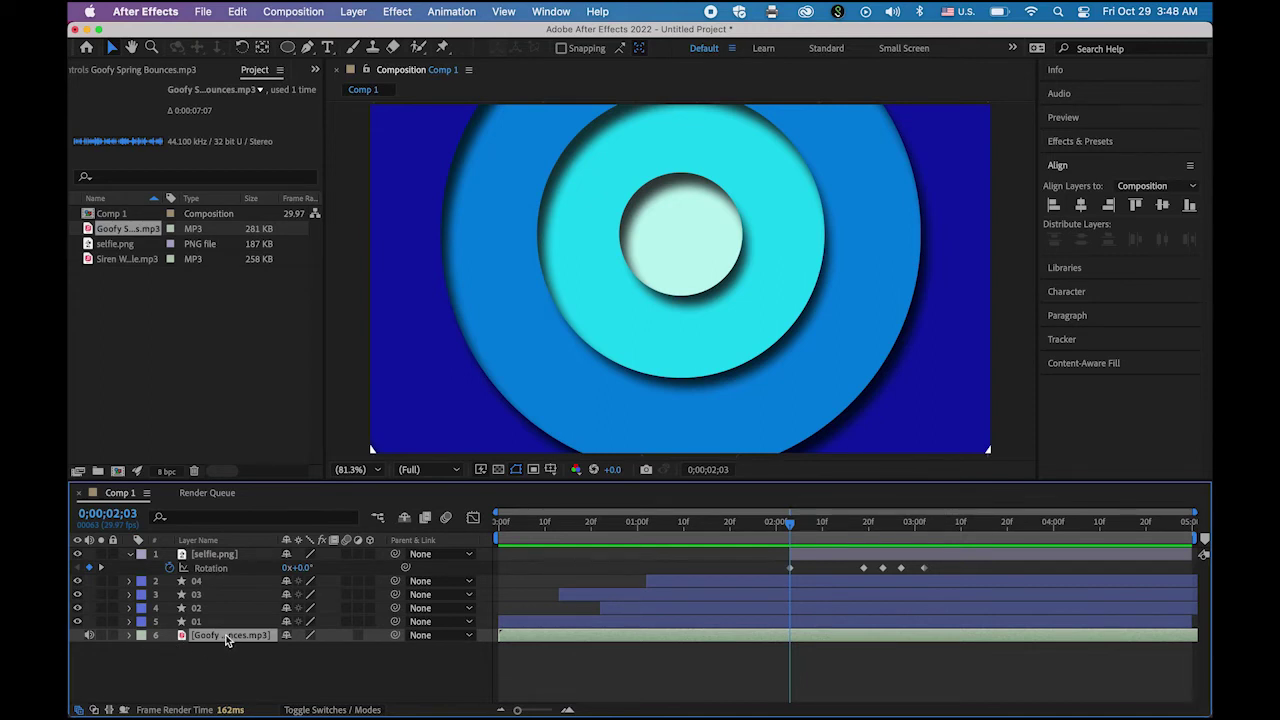
Expand the Goofy Spring Bounces.mp3 layer's audio properties to show its waveform
left_click_drag(226, 637, 272, 666)
left_click(129, 635)
left_click(143, 651)
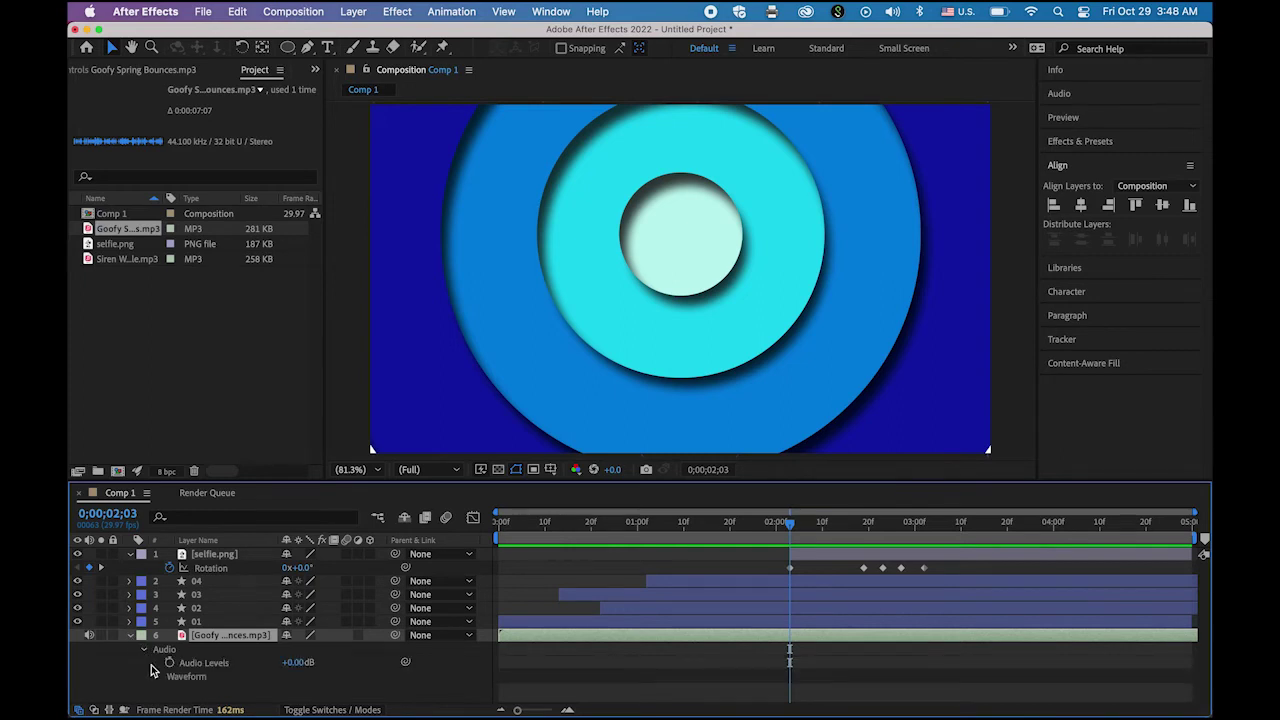
left_click(156, 679)
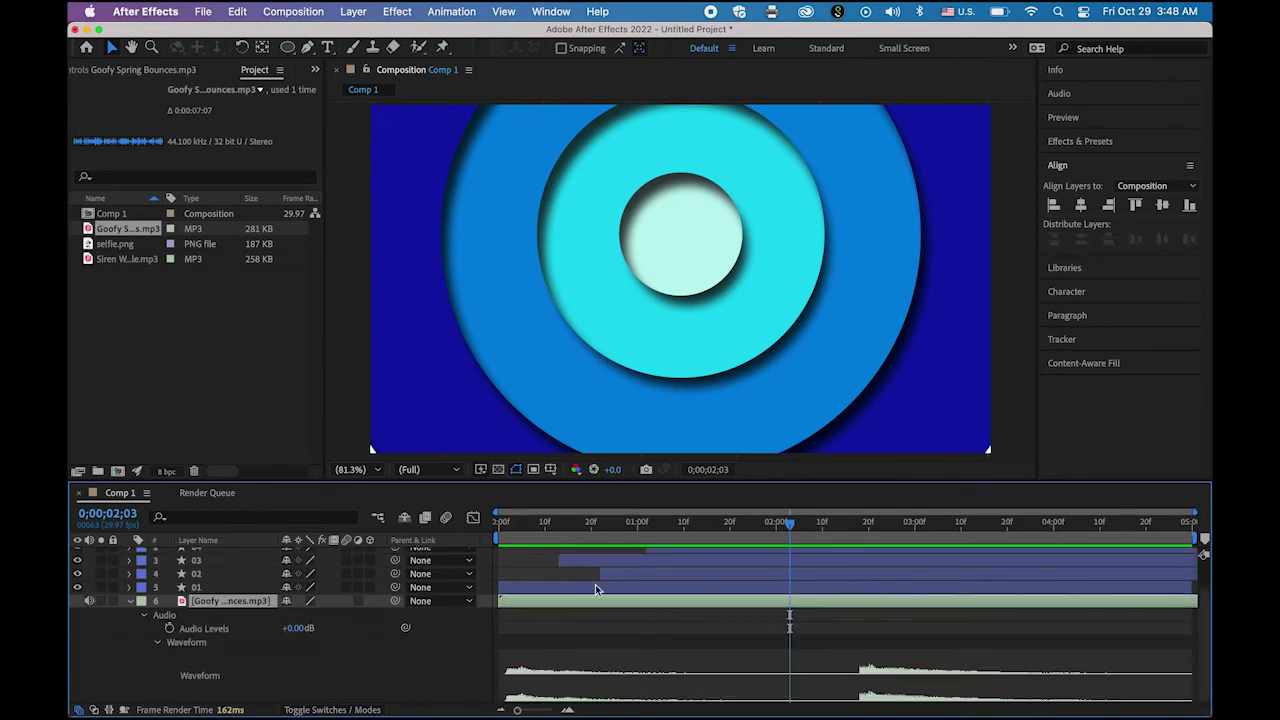
Play the animation with the bounce sound, and place the current time at 0;00;02;18, where the waveform's second bounce starts
left_click_drag(789, 532, 493, 640)
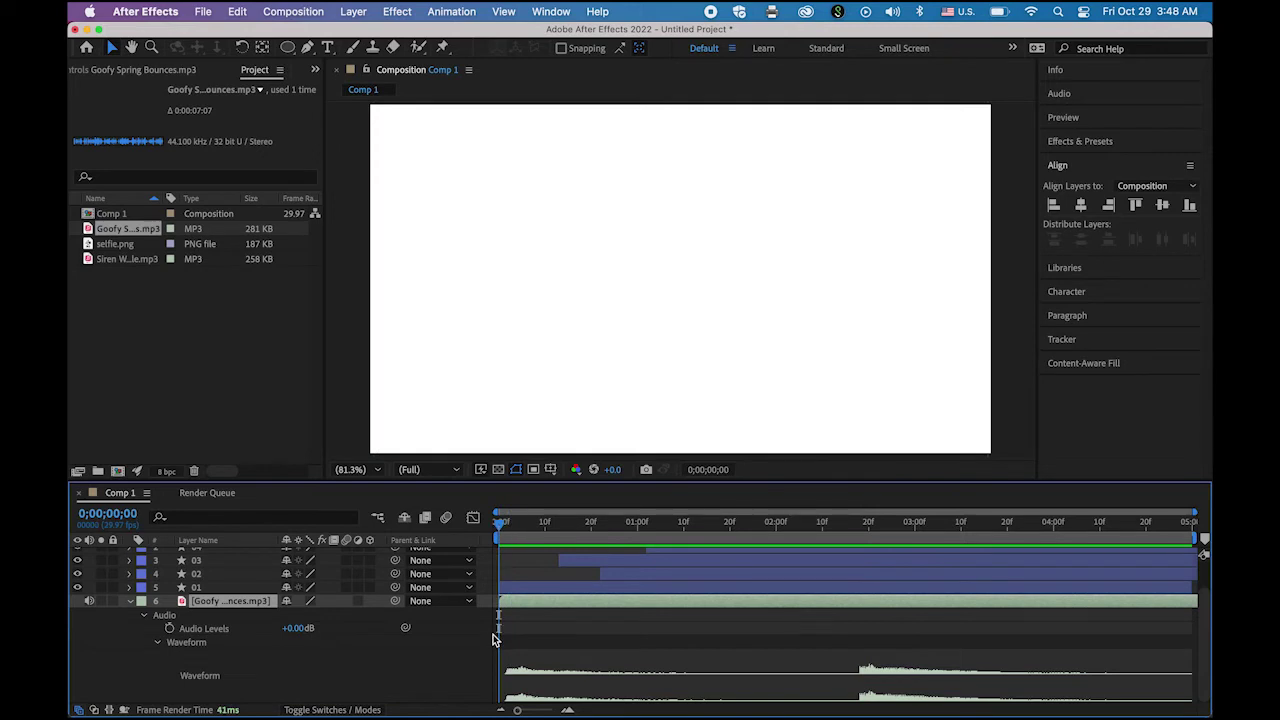
key("space")
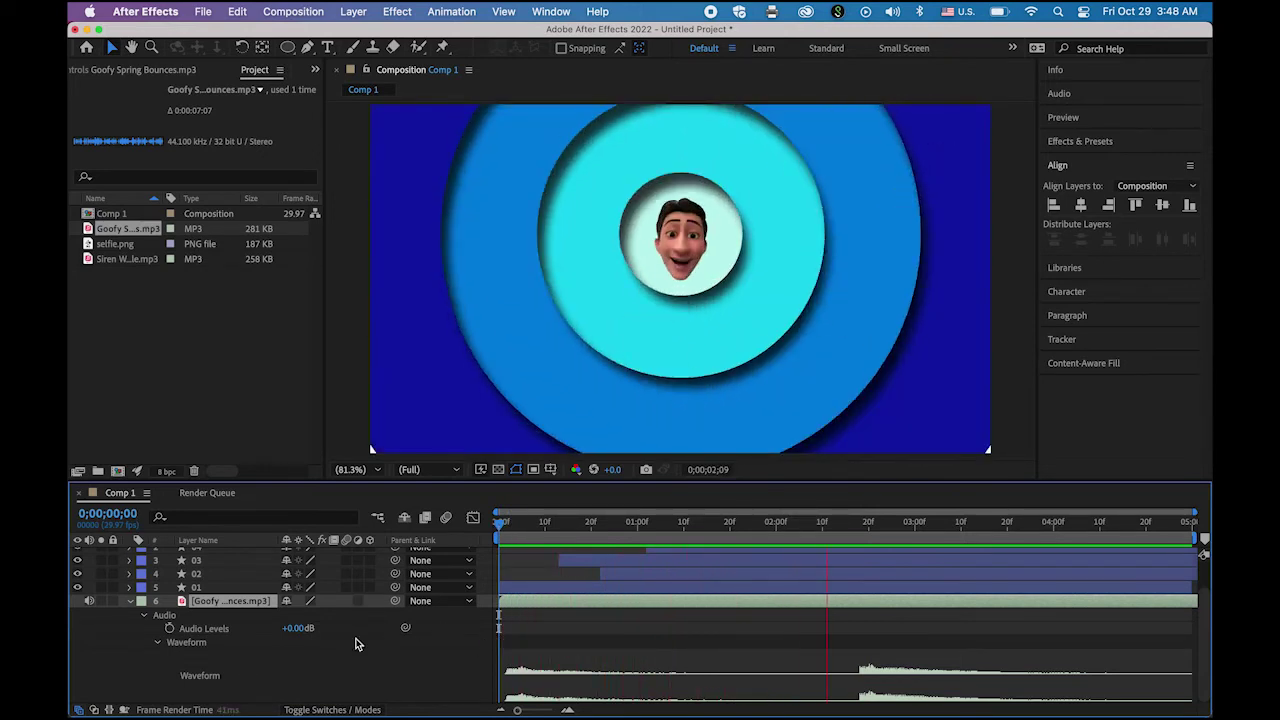
key("space")
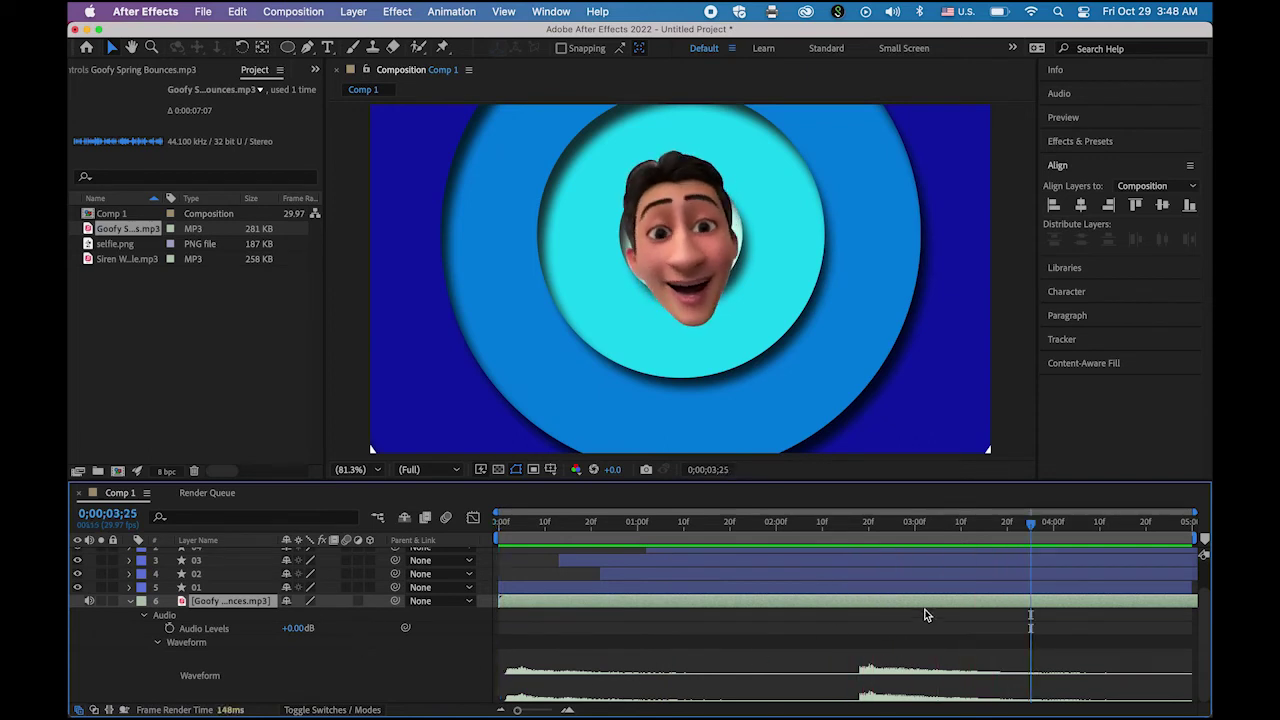
left_click_drag(1032, 524, 633, 561)
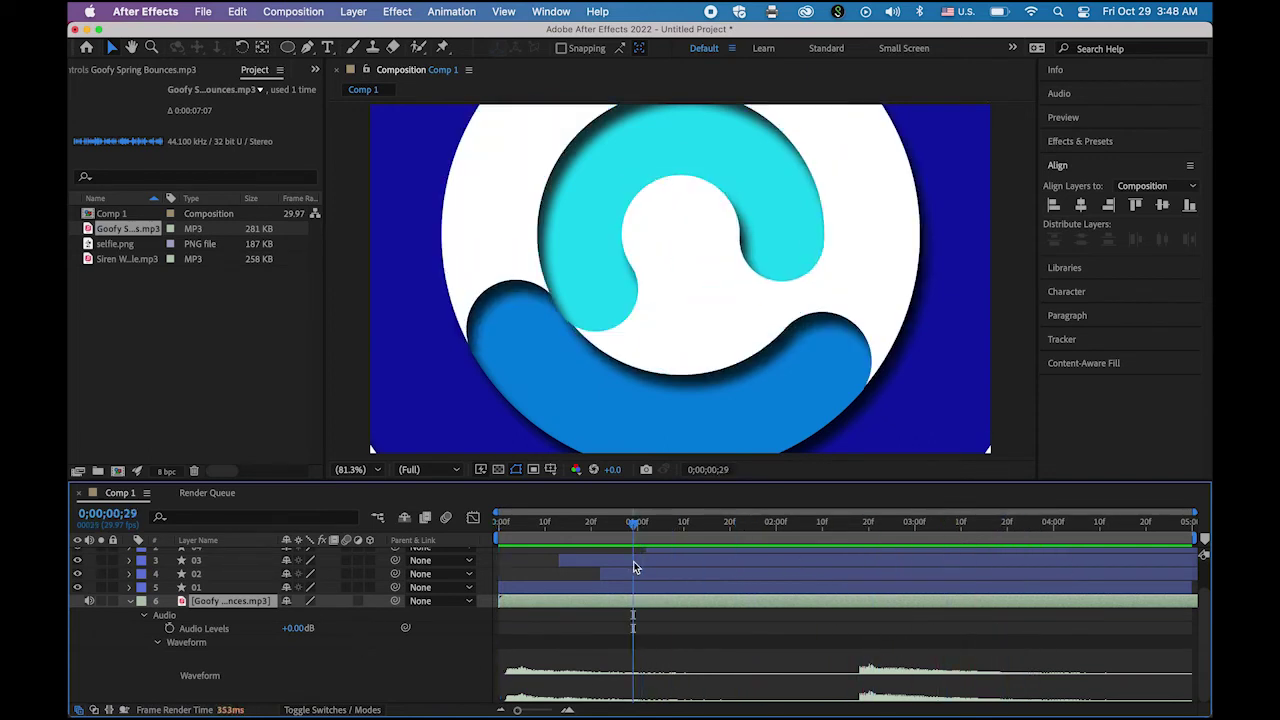
key("space")
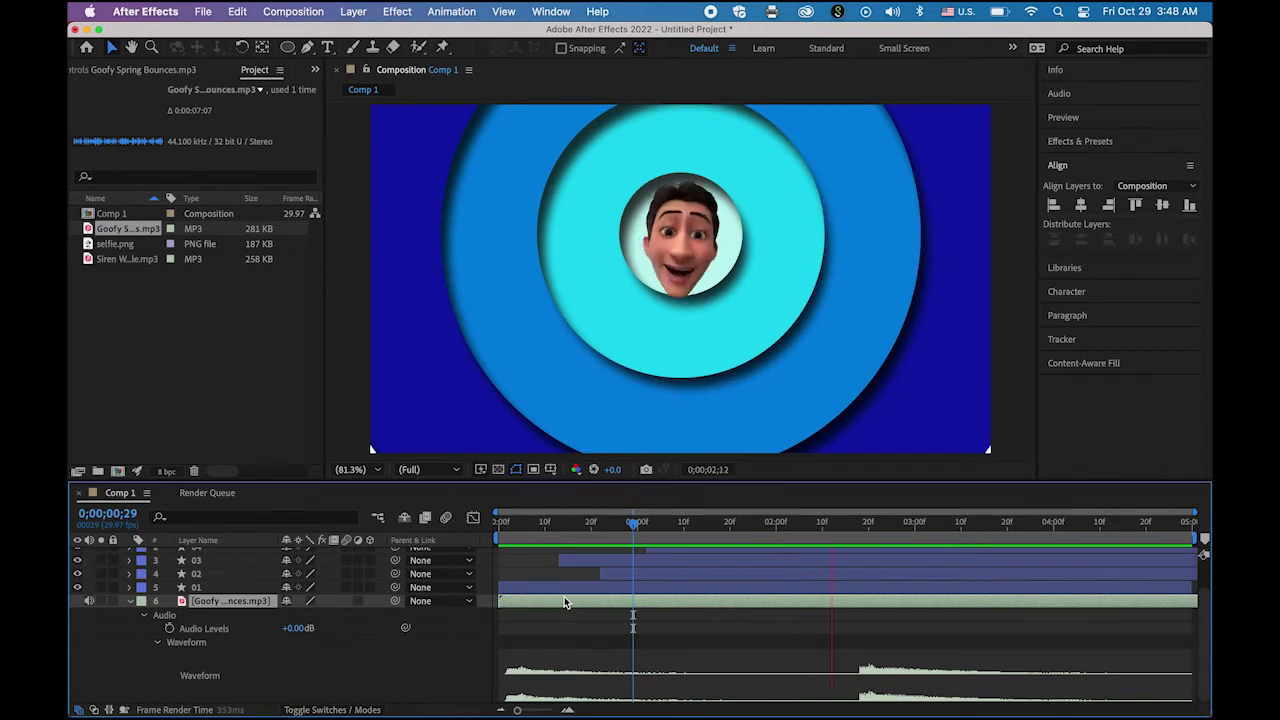
key("space")
left_click_drag(1057, 524, 860, 564)
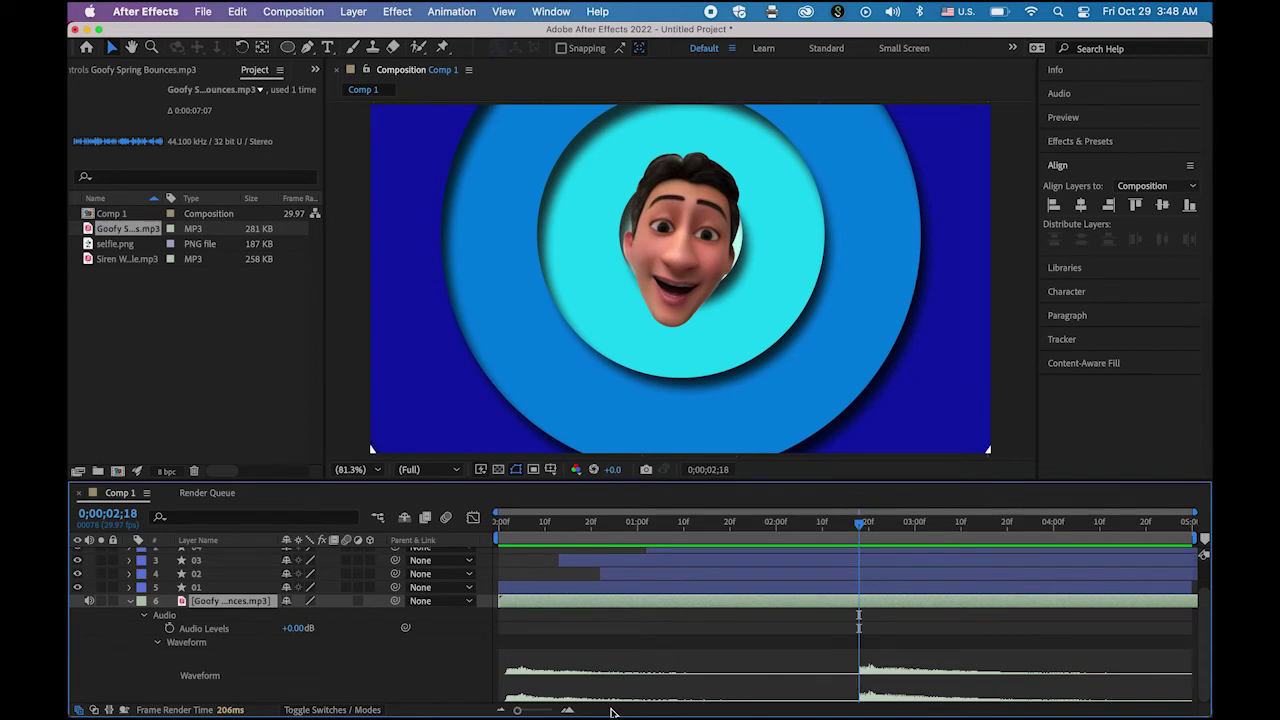
Trim the start of the Goofy Spring Bounces.mp3 layer to 0;00;02;18 and play the animation from the first frame
mouse_move(860, 524)
left_mouse_down()
mouse_move(838, 526)
mouse_move(858, 532)
left_mouse_up()
key("alt+bracketleft")
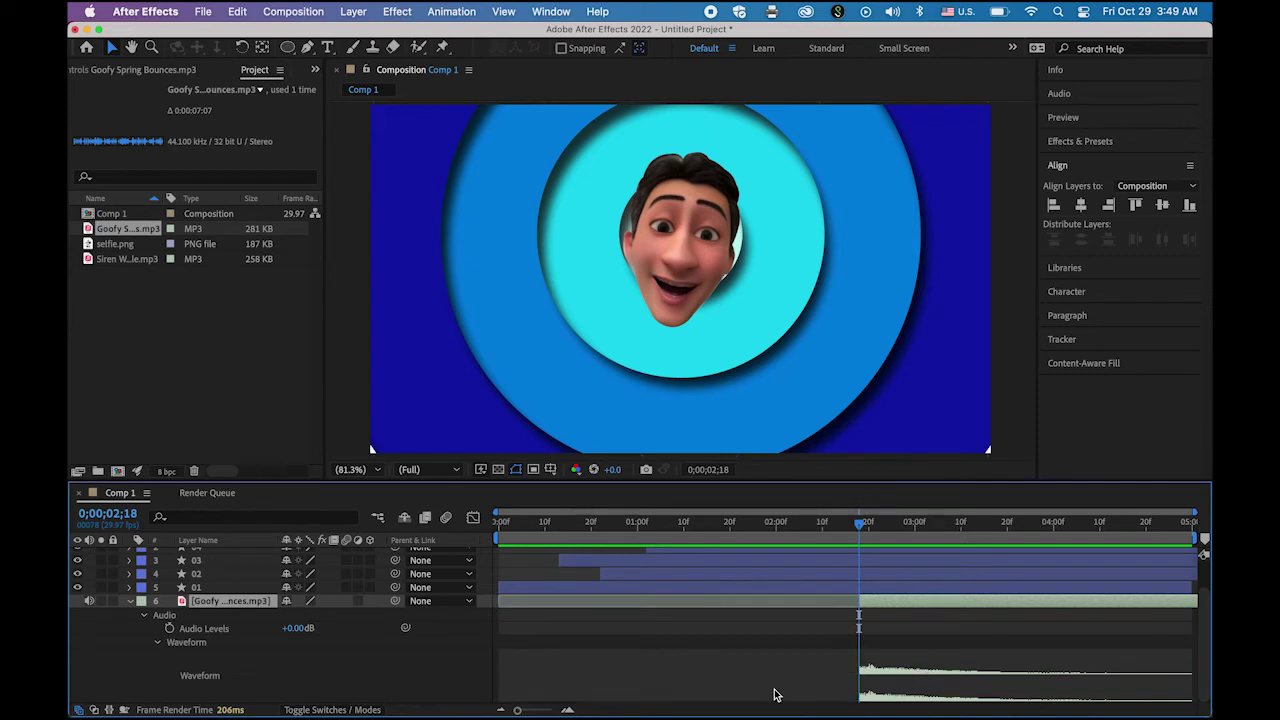
key("Home")
key("space")
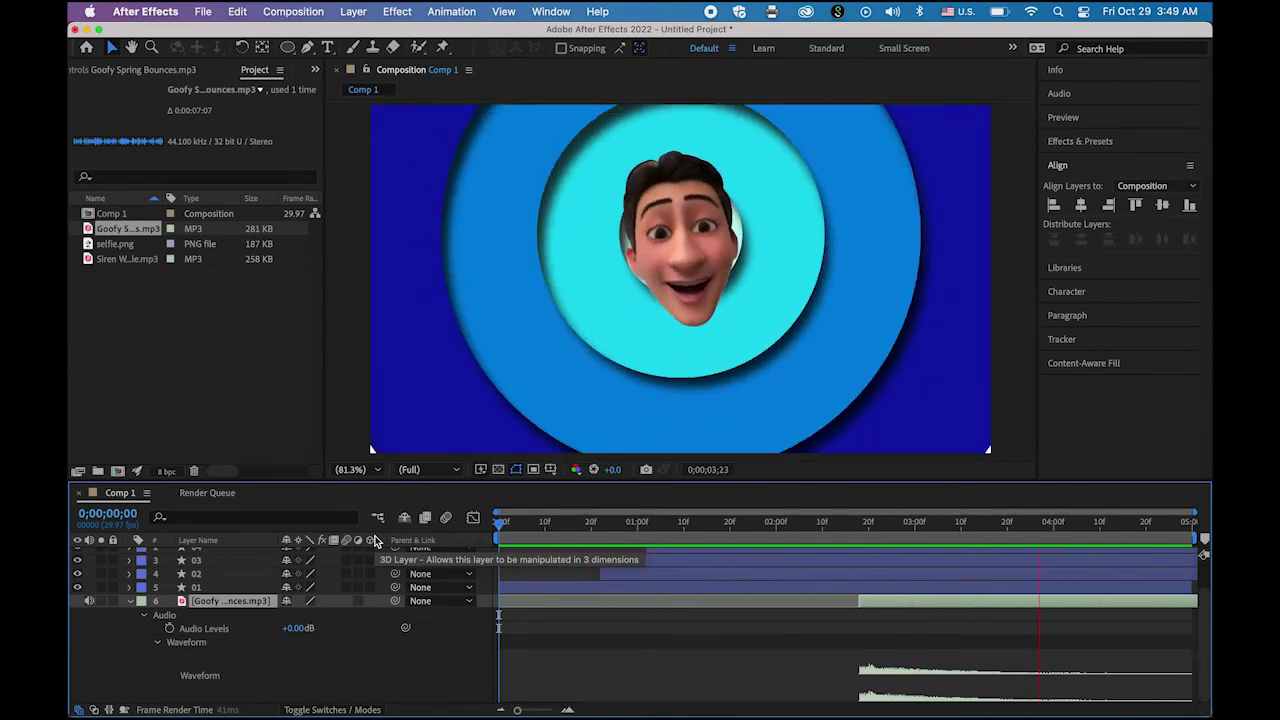
key("space")
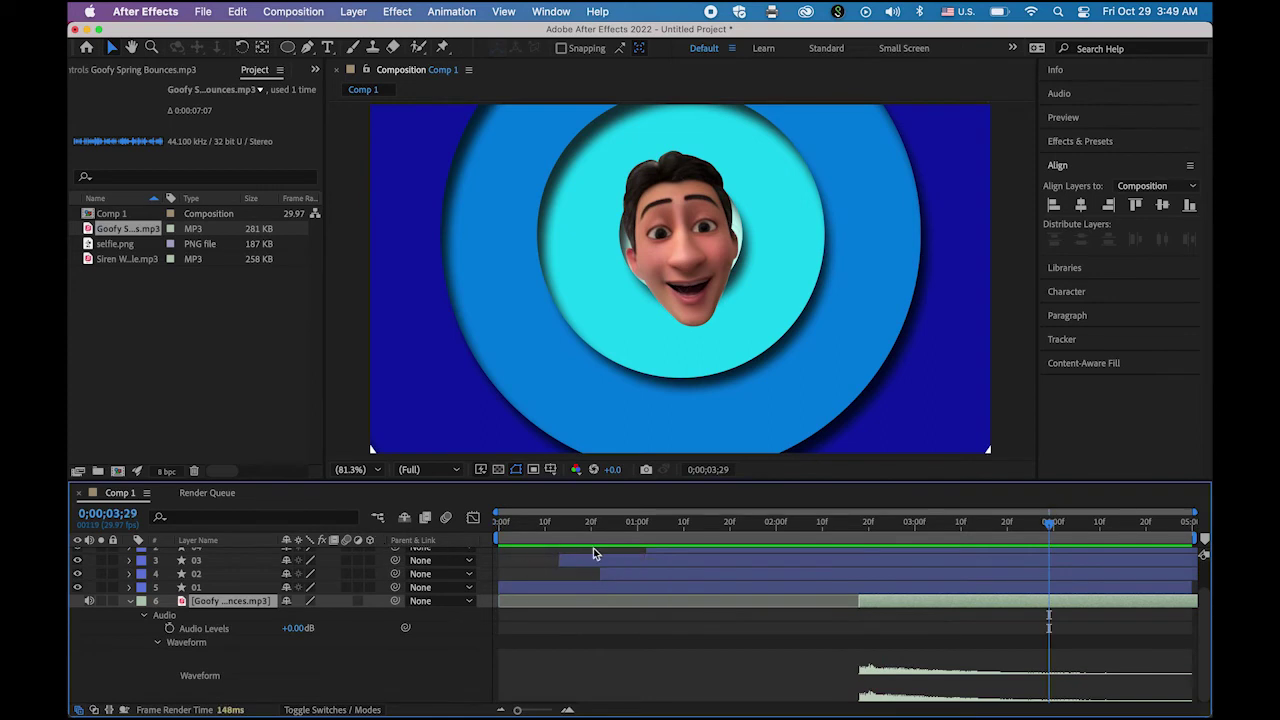
Shift the trimmed Goofy Spring Bounces.mp3 layer about two frames later, replay from the first frame, and collapse the layer's properties
left_click(876, 674)
left_click_drag(882, 601, 890, 604)
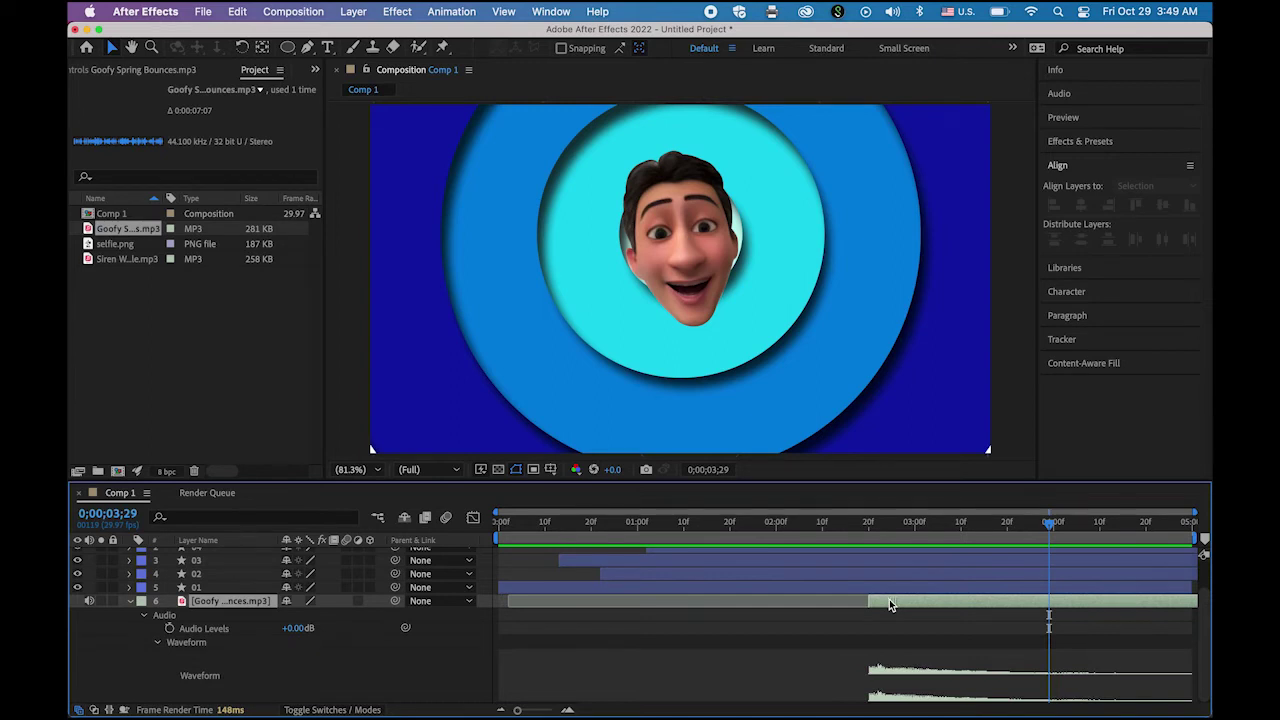
left_click_drag(1012, 524, 396, 556)
key("space")
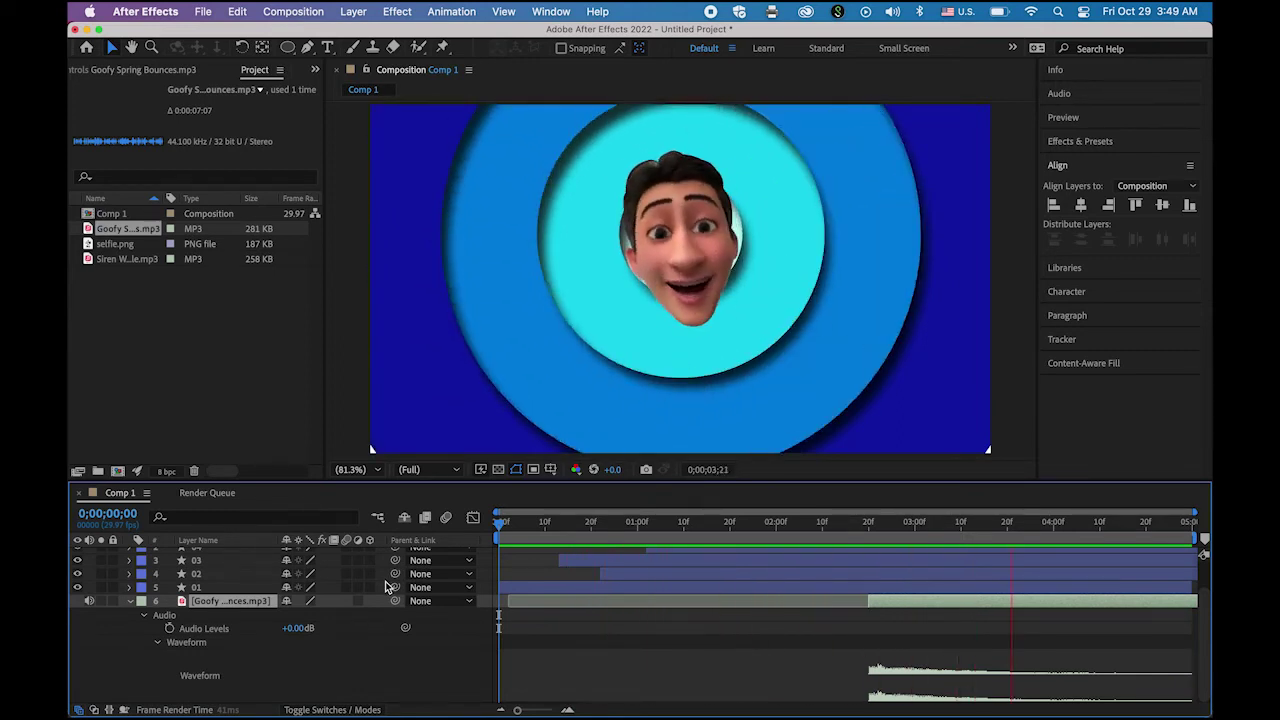
key("space")
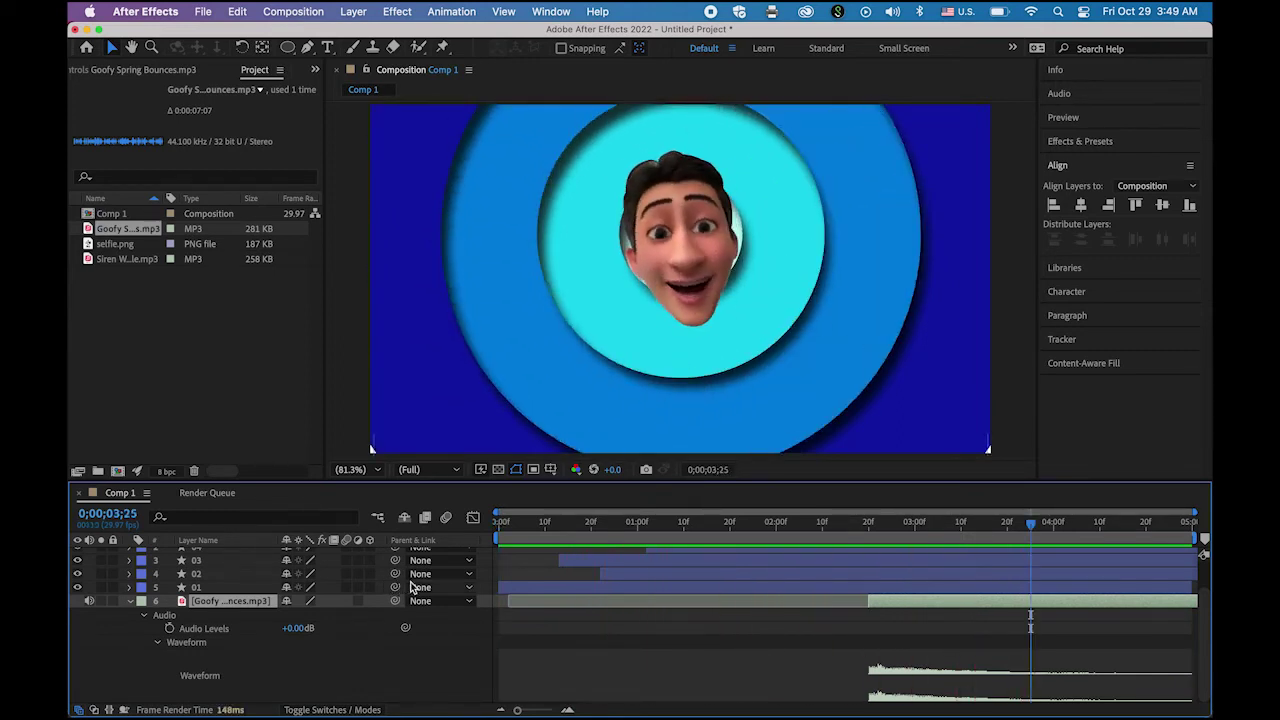
left_click(130, 601)
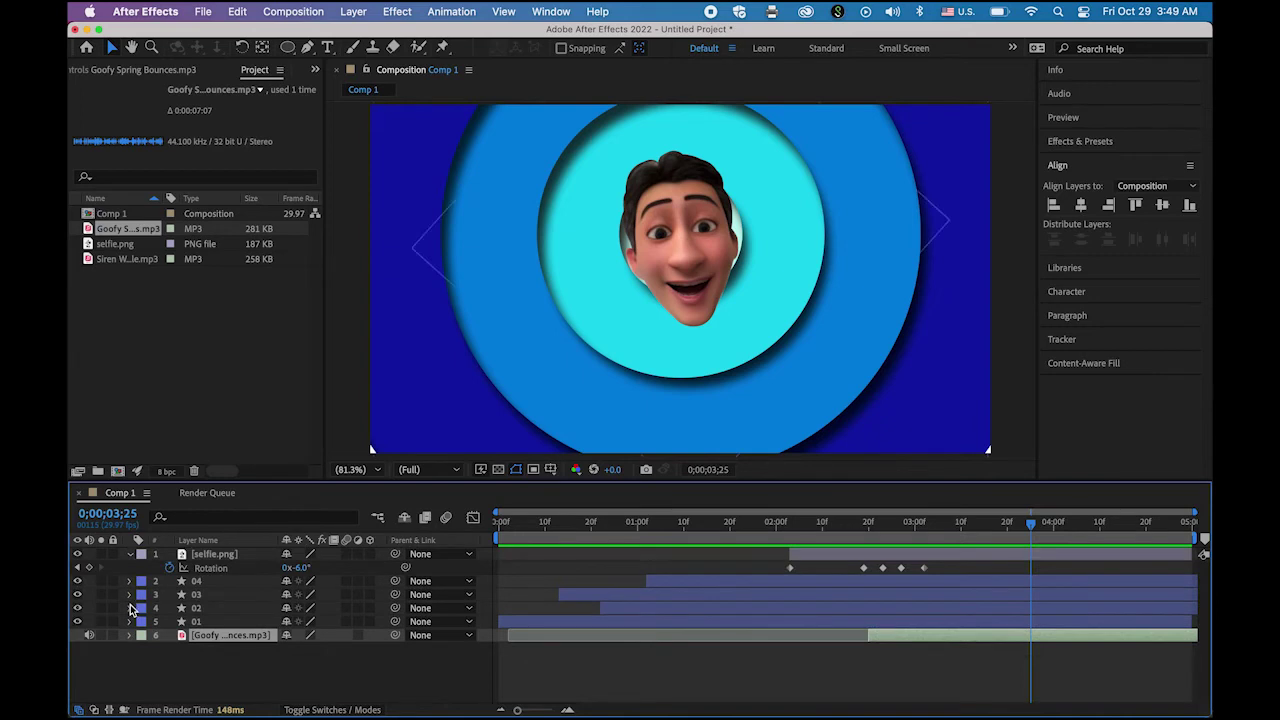
Add Siren Whistle.mp3 as the lowest layer of Comp 1, starting at the first frame, and play the animation with it
left_click(90, 262)
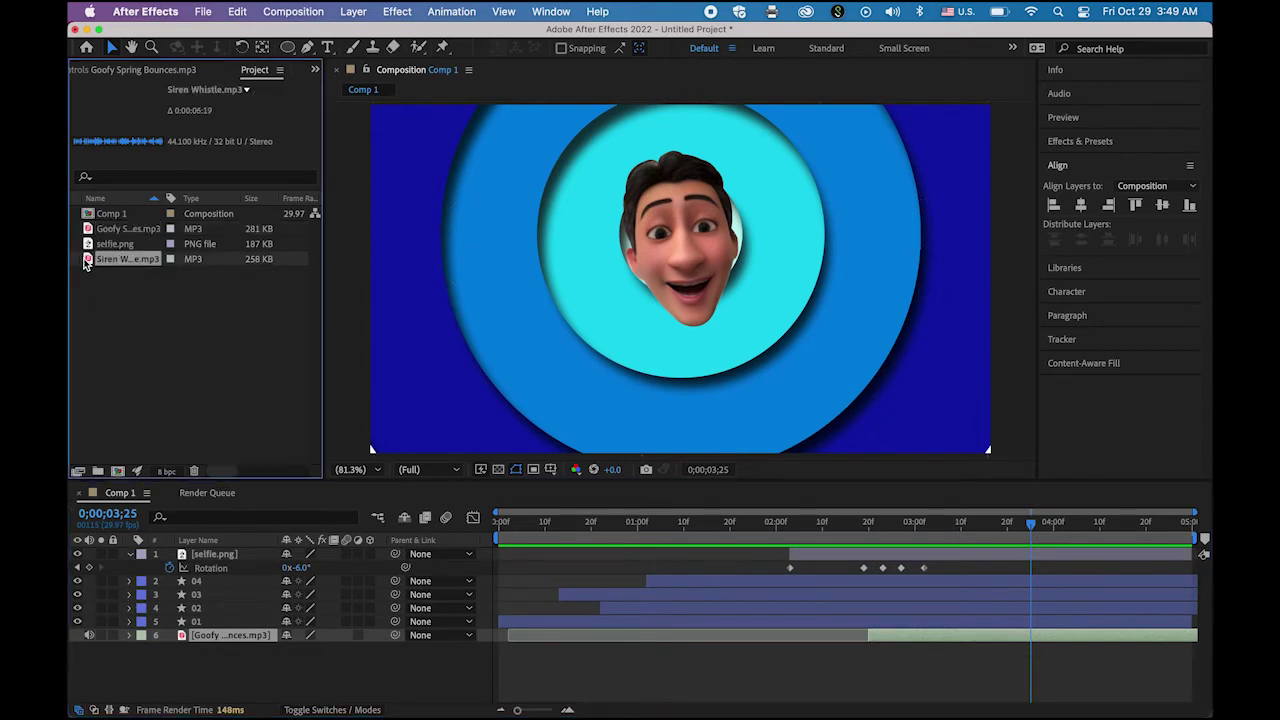
left_click_drag(88, 262, 553, 650)
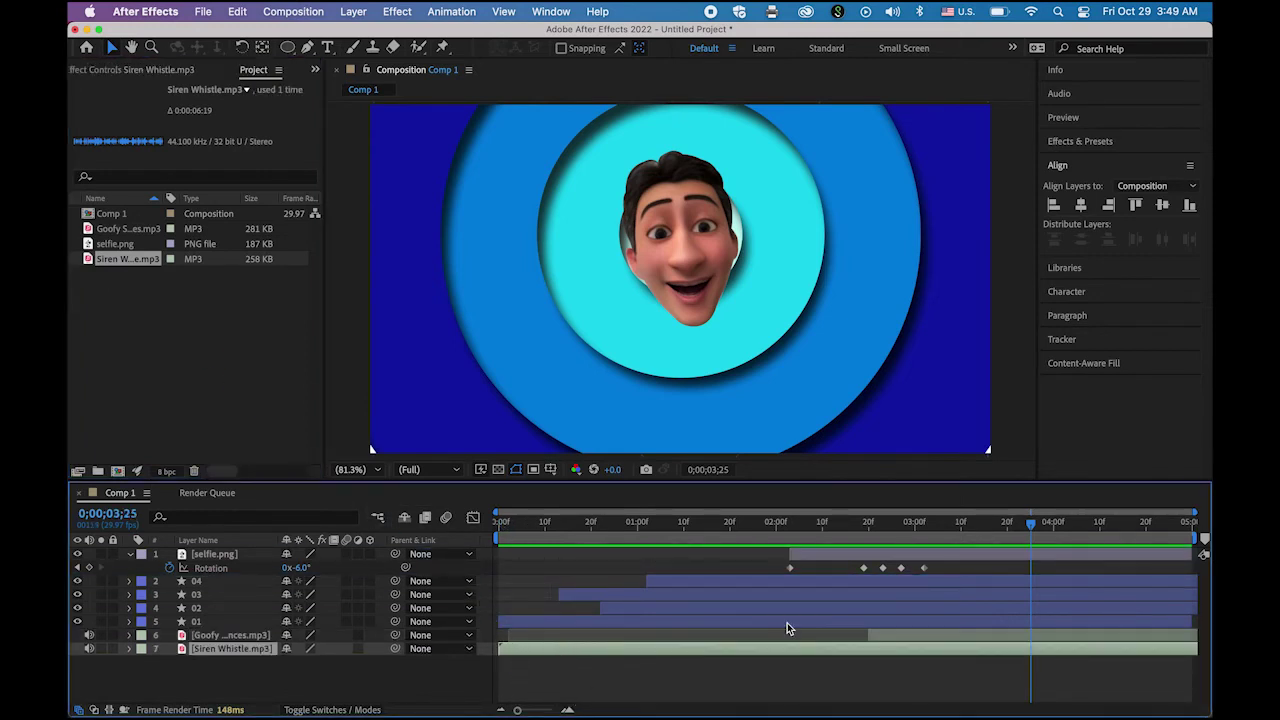
left_click_drag(1033, 528, 500, 526)
key("space")
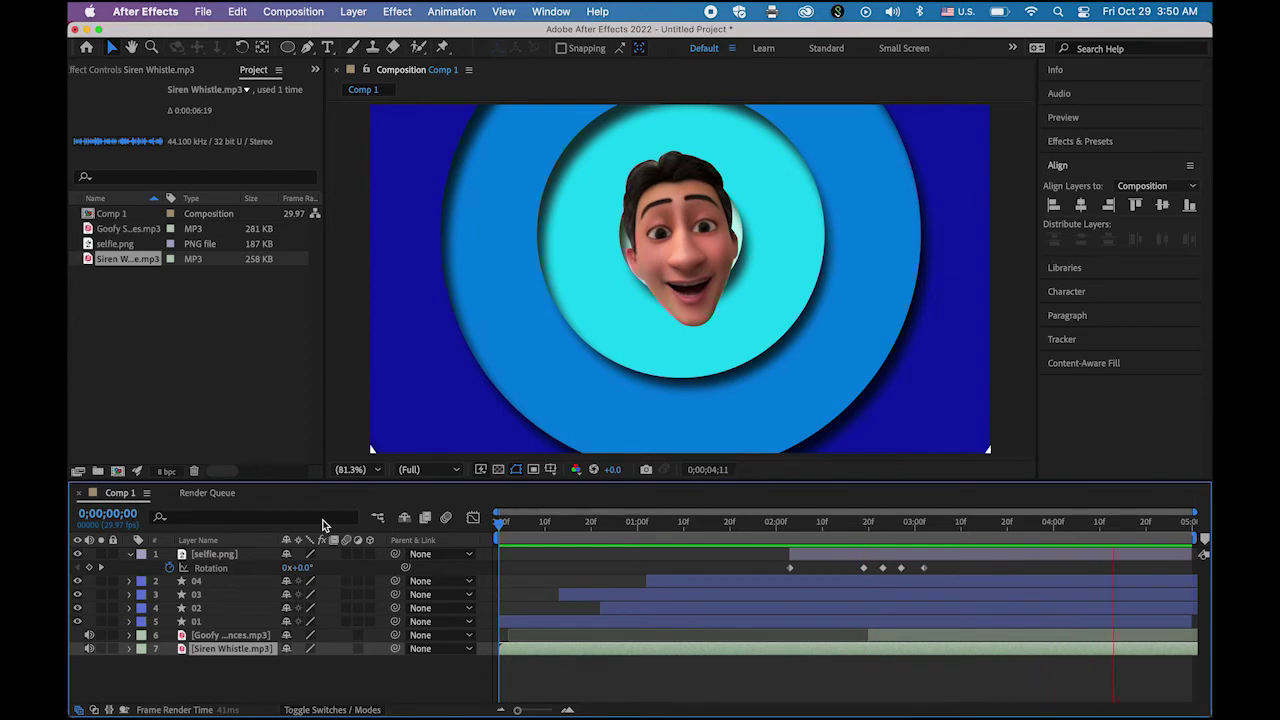
key("space")
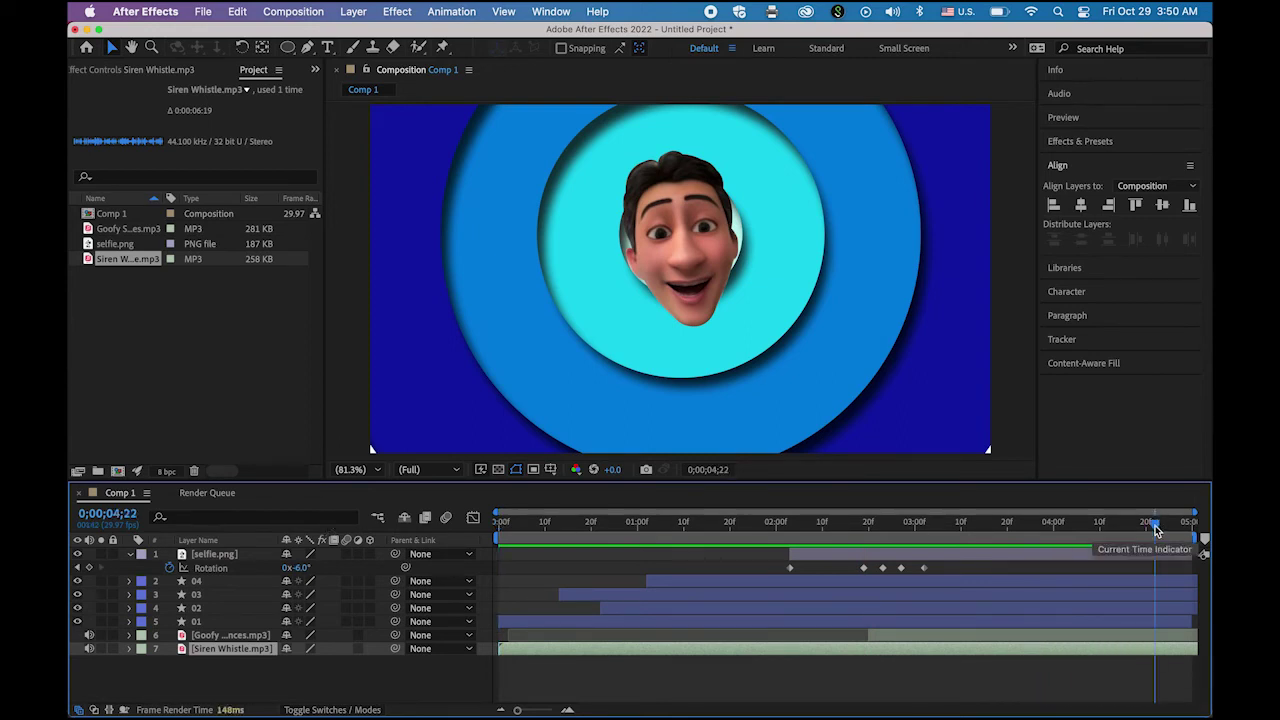
Set the stroke width of layer 01 to 465 px, collapse the layer, and replay the animation from the first frame
left_click_drag(1155, 530, 860, 590)
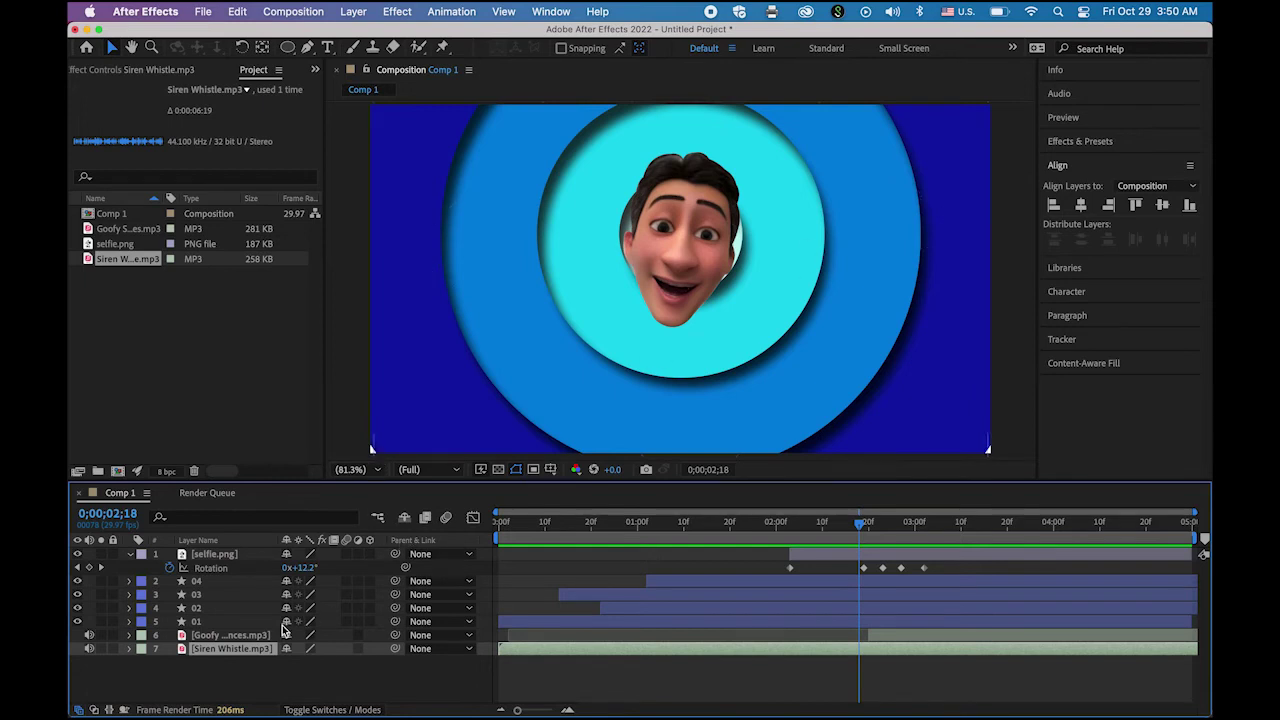
left_click(203, 623)
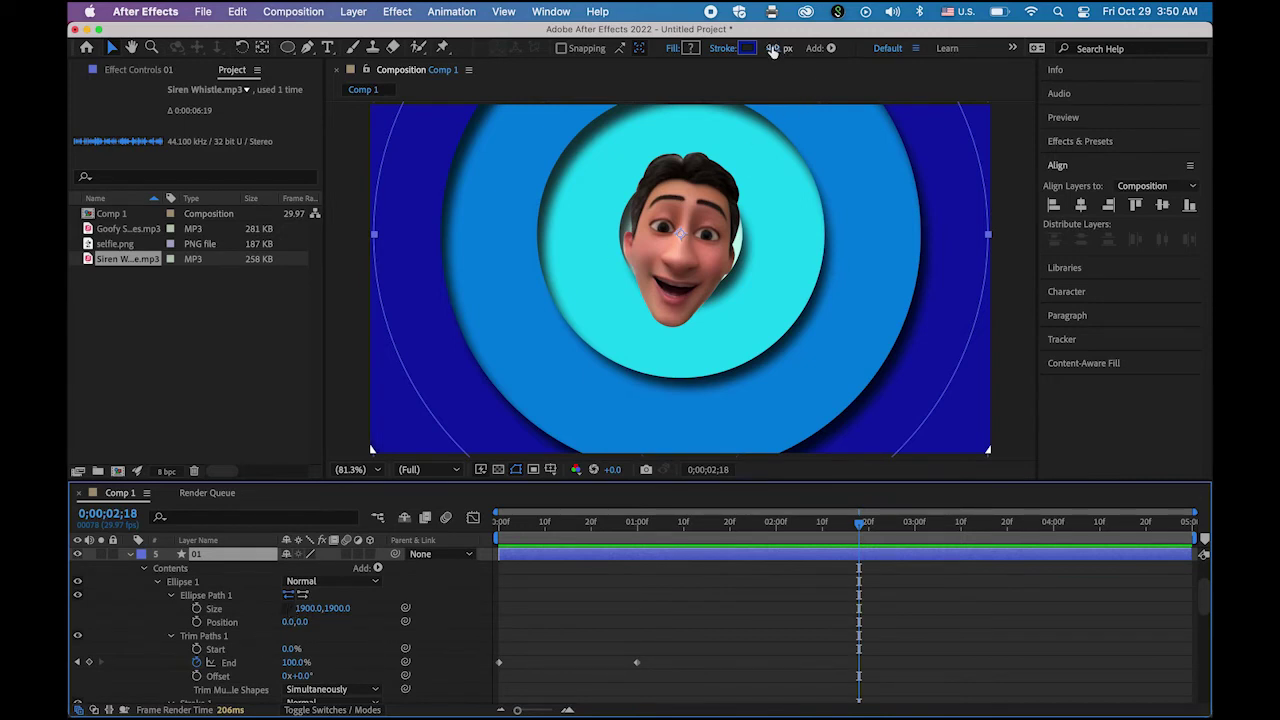
left_click_drag(773, 50, 815, 49)
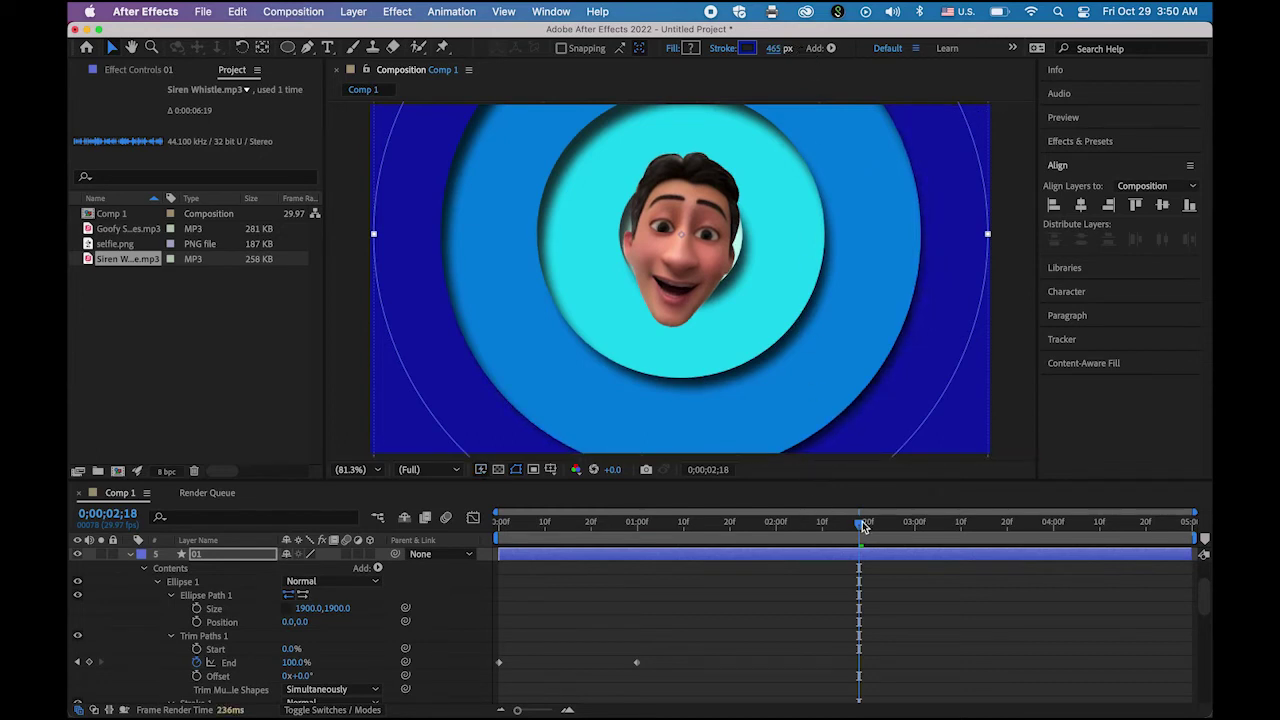
left_click(130, 554)
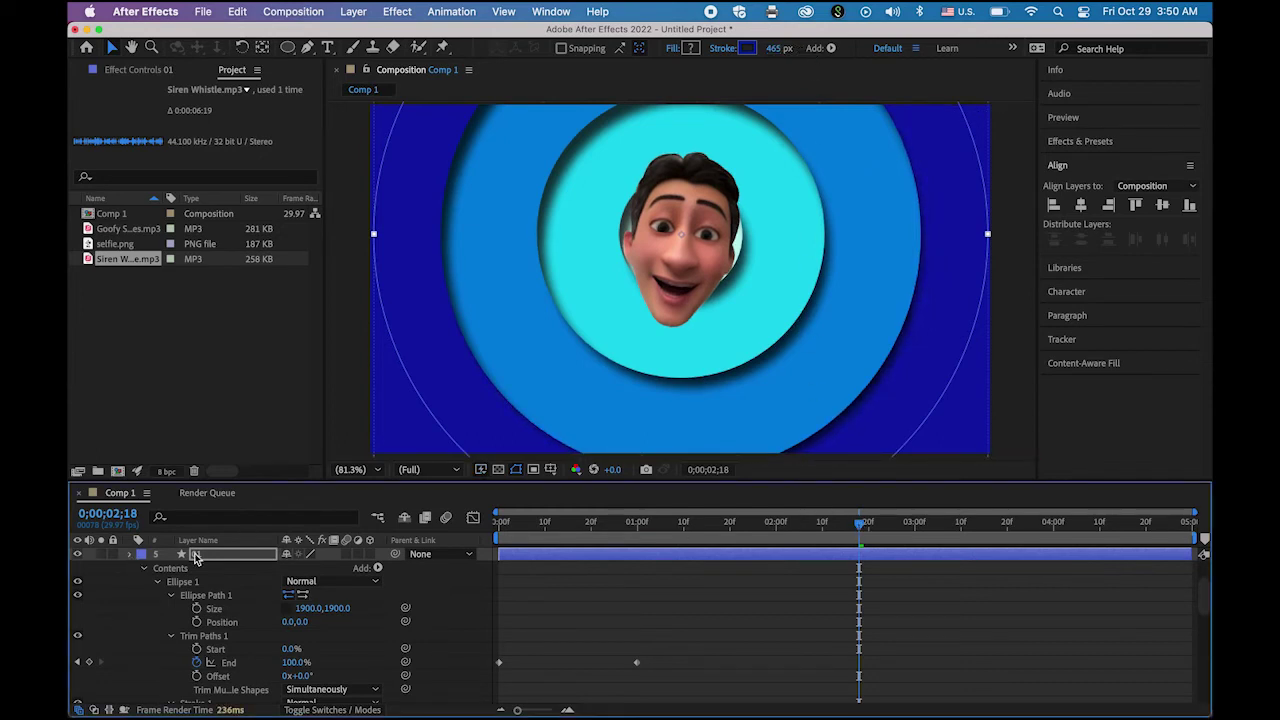
left_click_drag(858, 535, 380, 524)
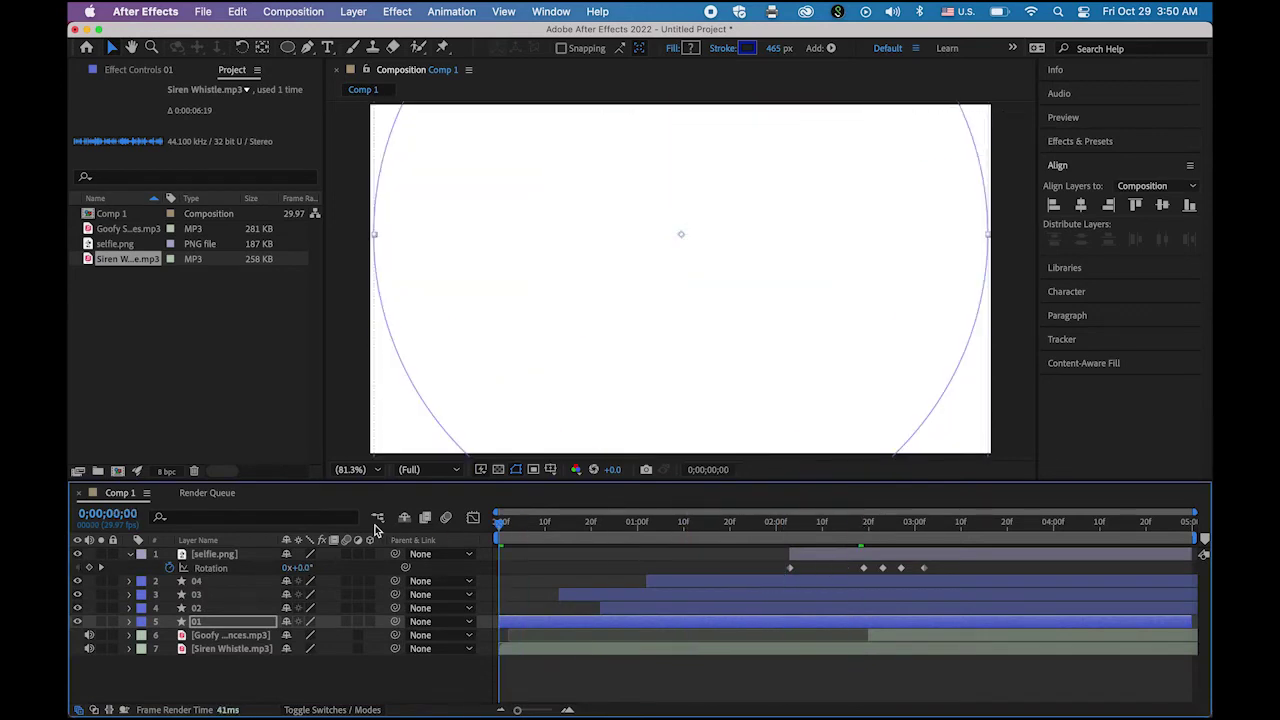
key("space")
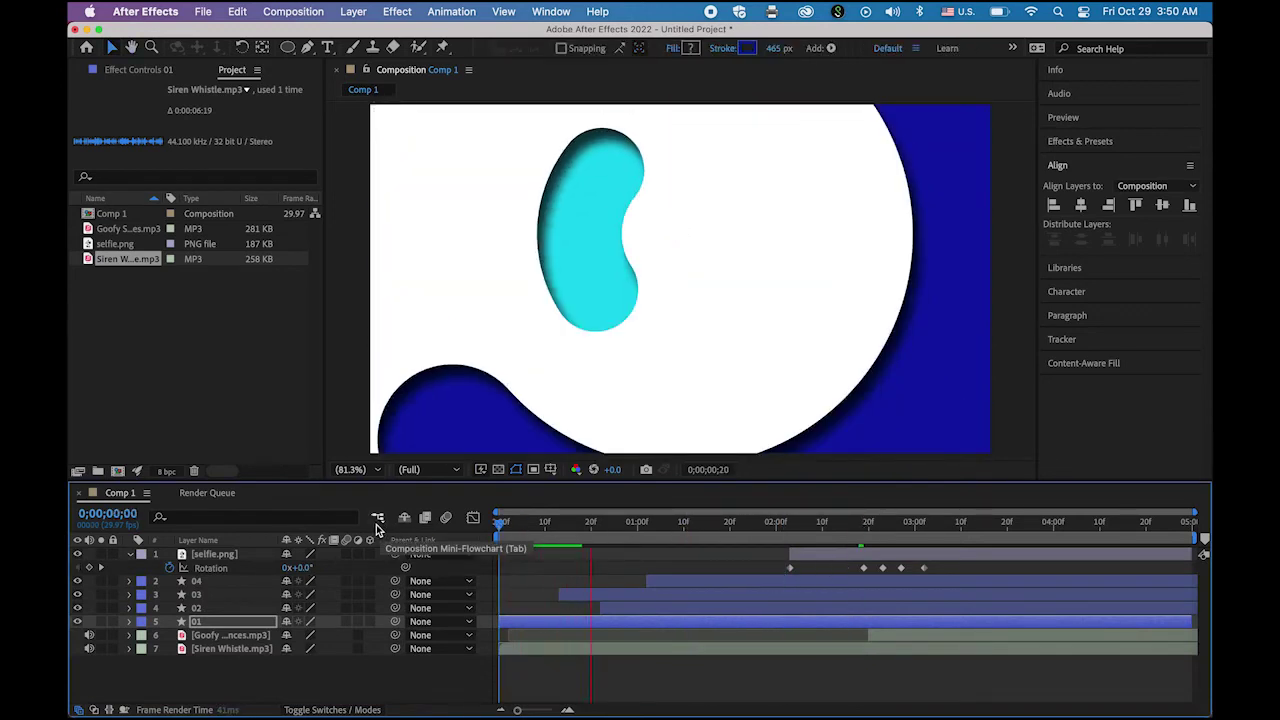
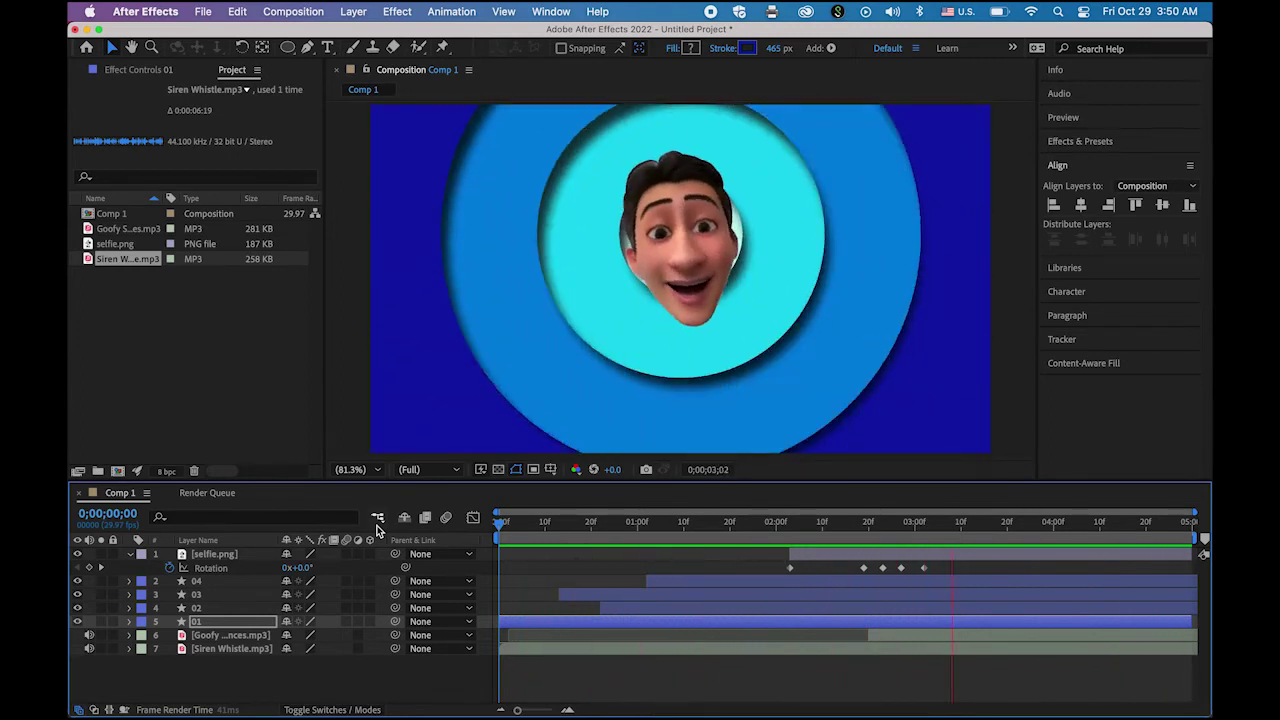
key("space")
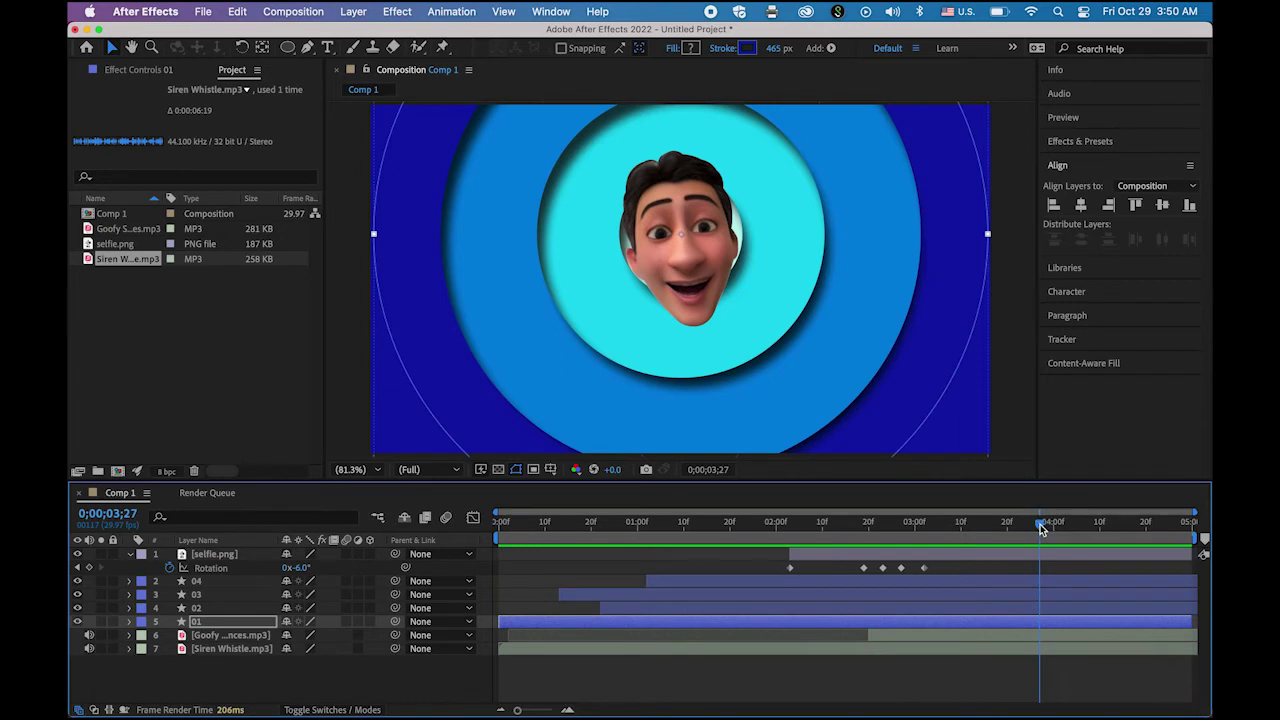
At 0;00;03;02, create a white Futura Medium text layer with the intro's name title and place it above all other layers
left_click_drag(1040, 524, 925, 539)
left_click(131, 556)
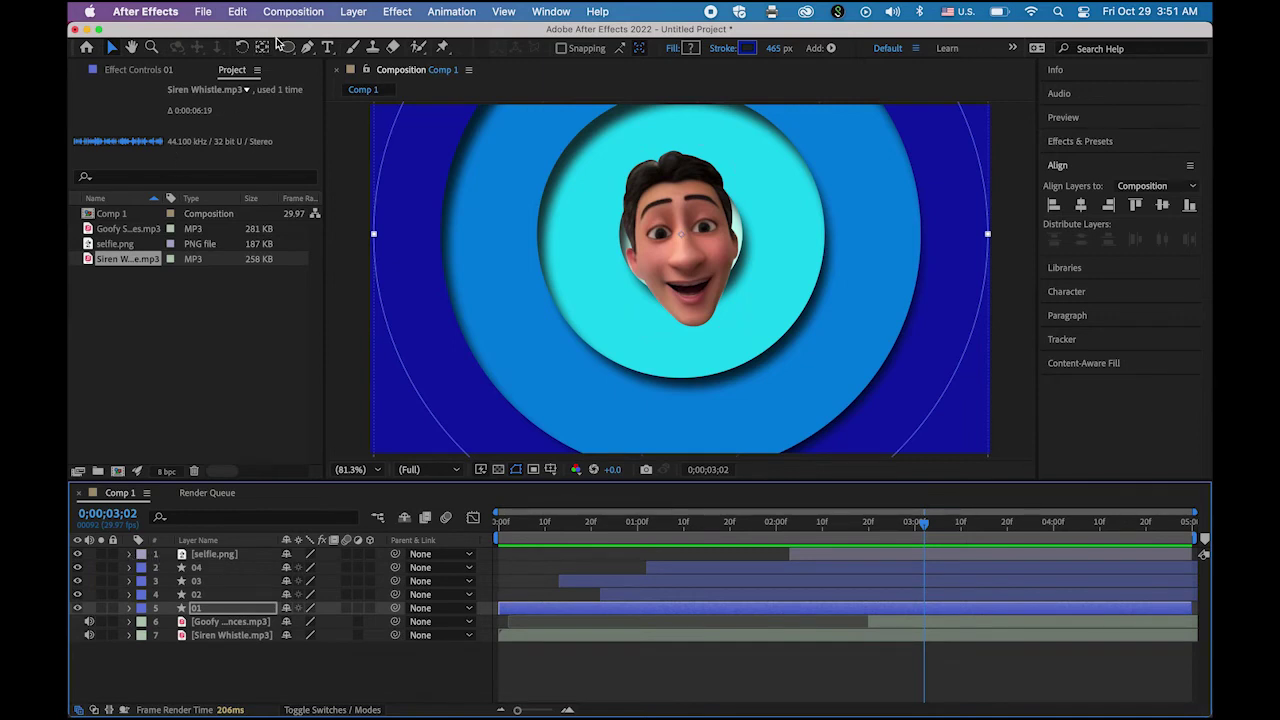
left_click(329, 48)
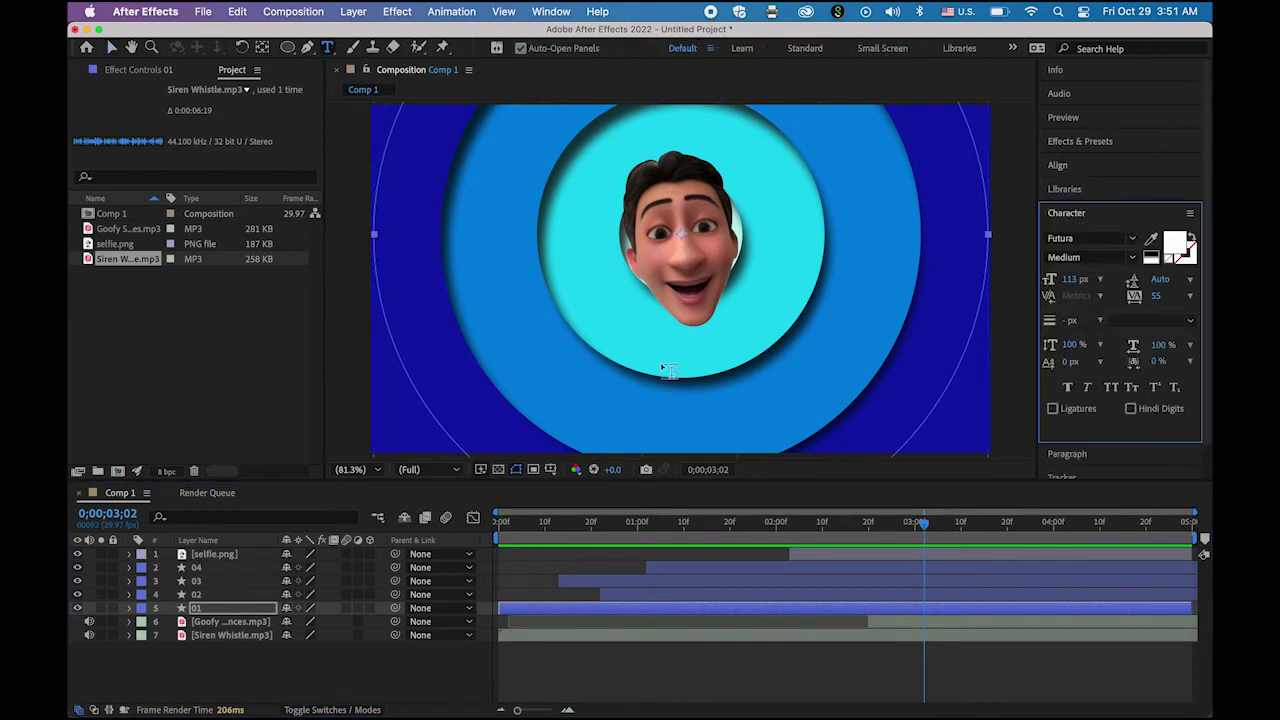
left_click(593, 389)
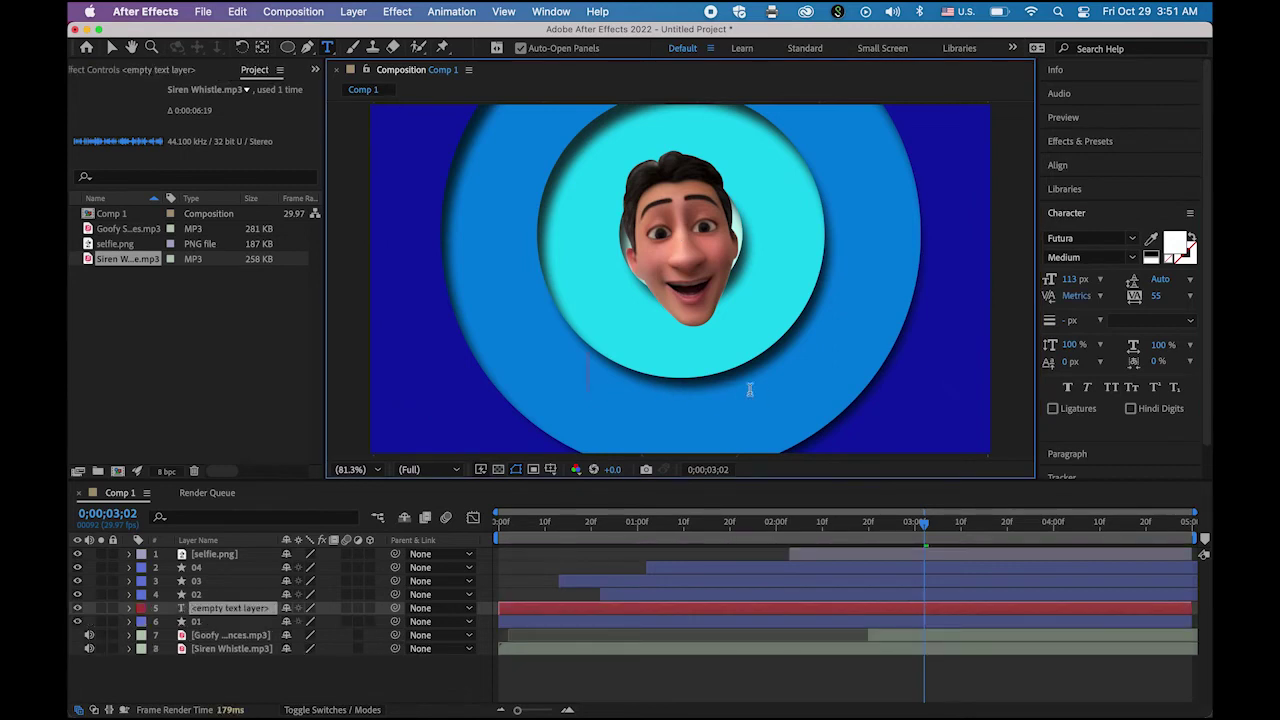
type("JOYKIM")
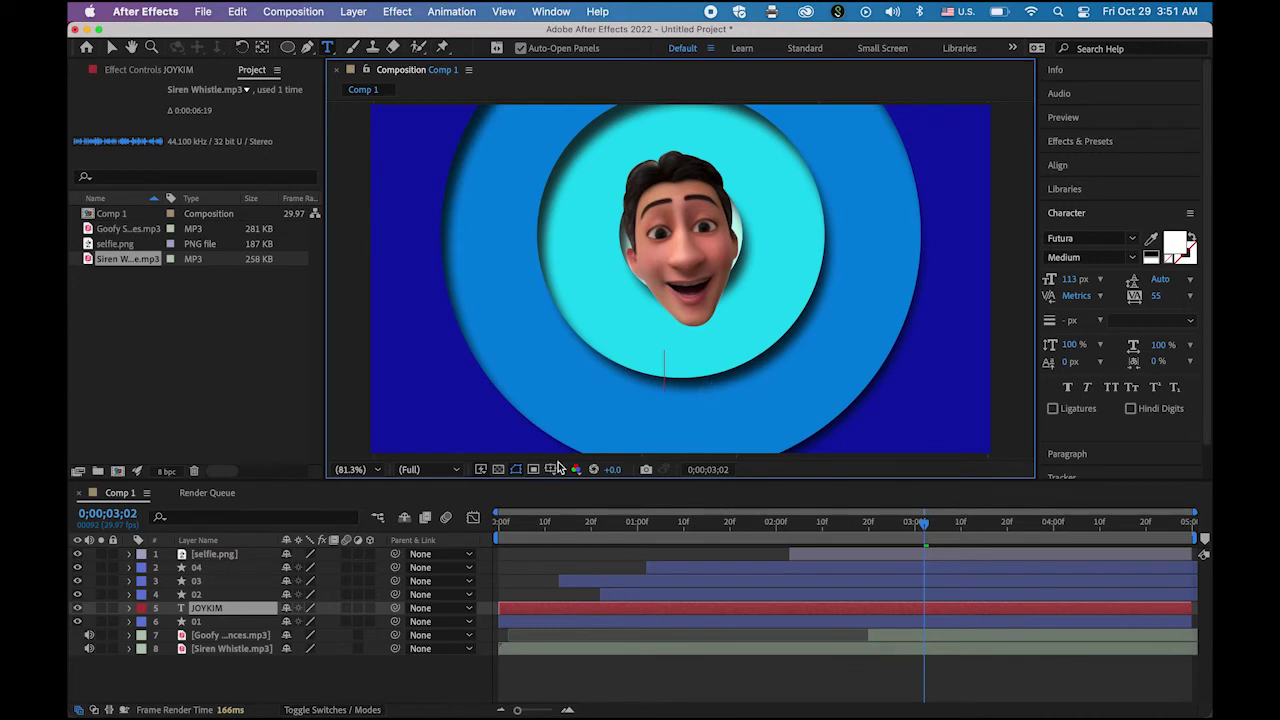
left_click_drag(234, 608, 236, 553)
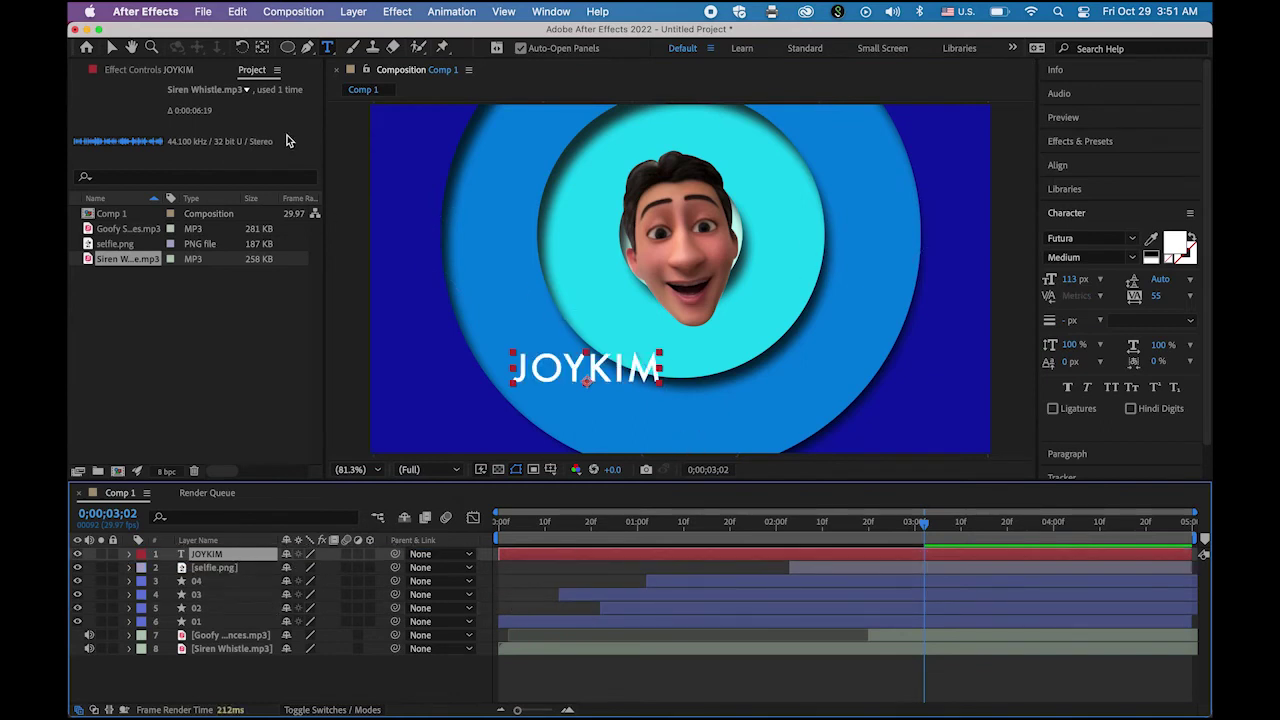
Center the name title horizontally in the composition and move it up into the cyan circle just below the face
left_click(111, 47)
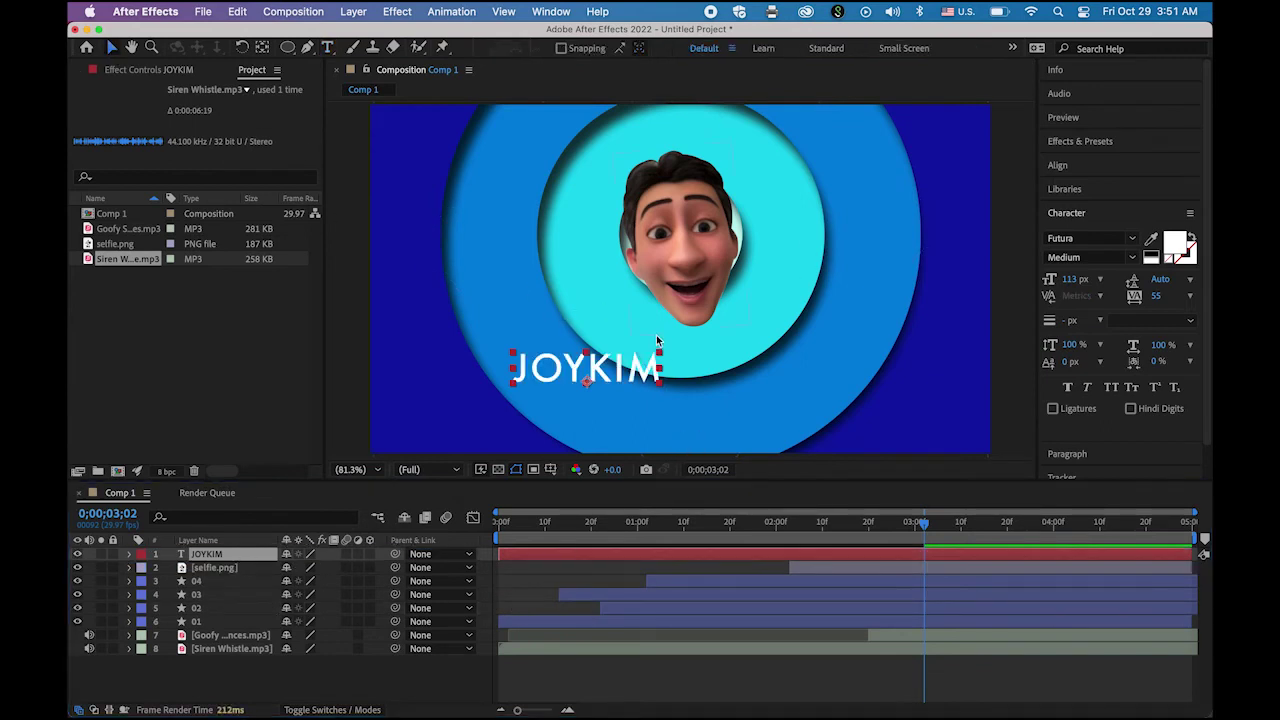
left_click(1115, 165)
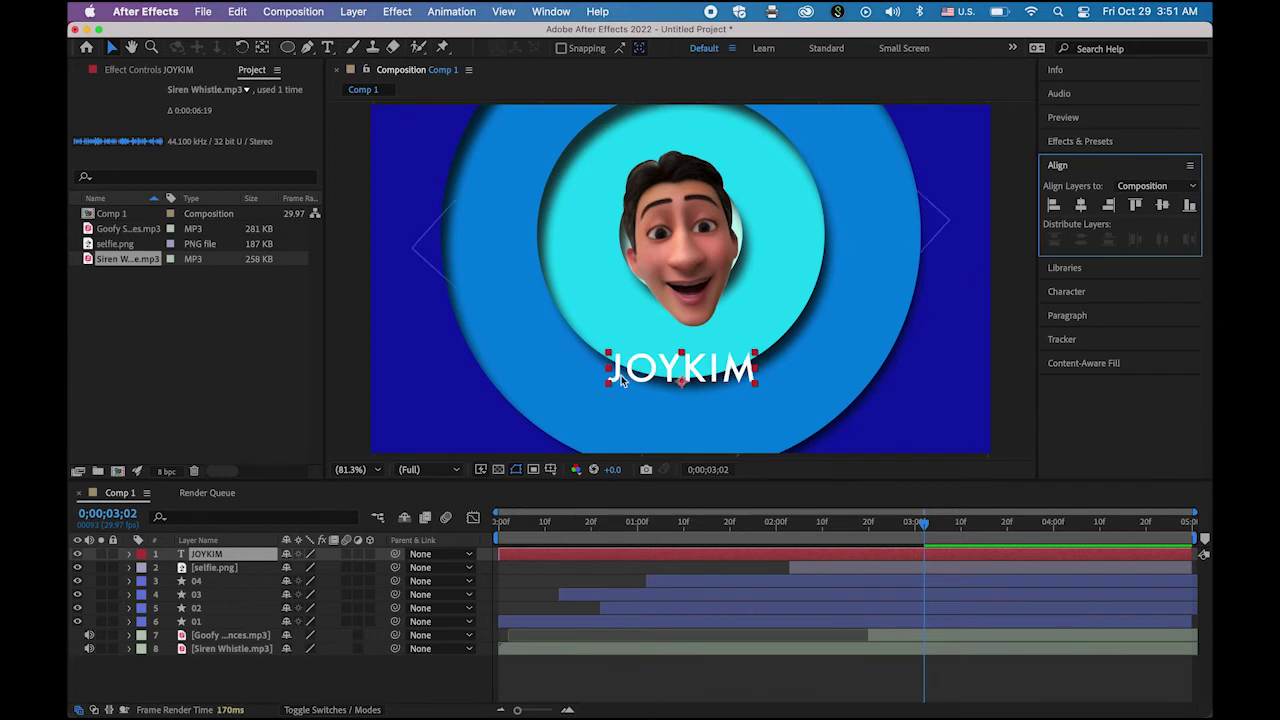
left_click(673, 375)
left_click_drag(679, 373, 670, 359)
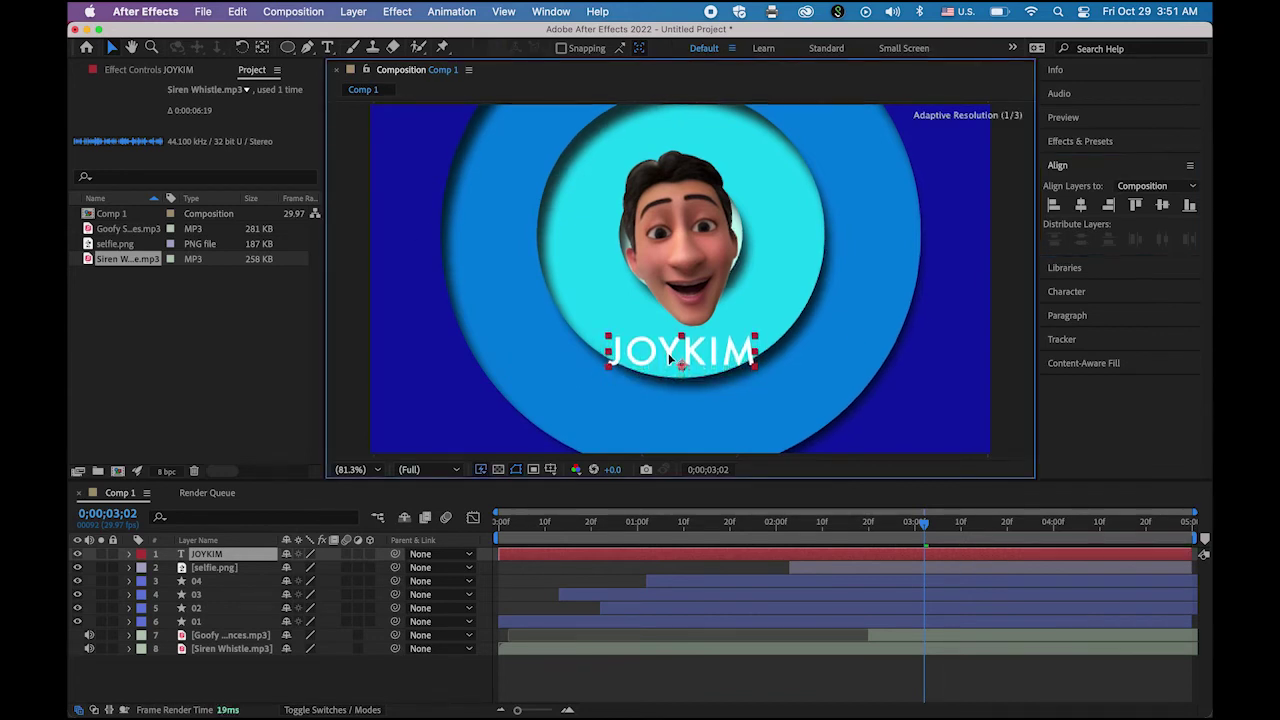
Set the name title's font size to 84 px and nudge the text slightly upward
left_click(1066, 291)
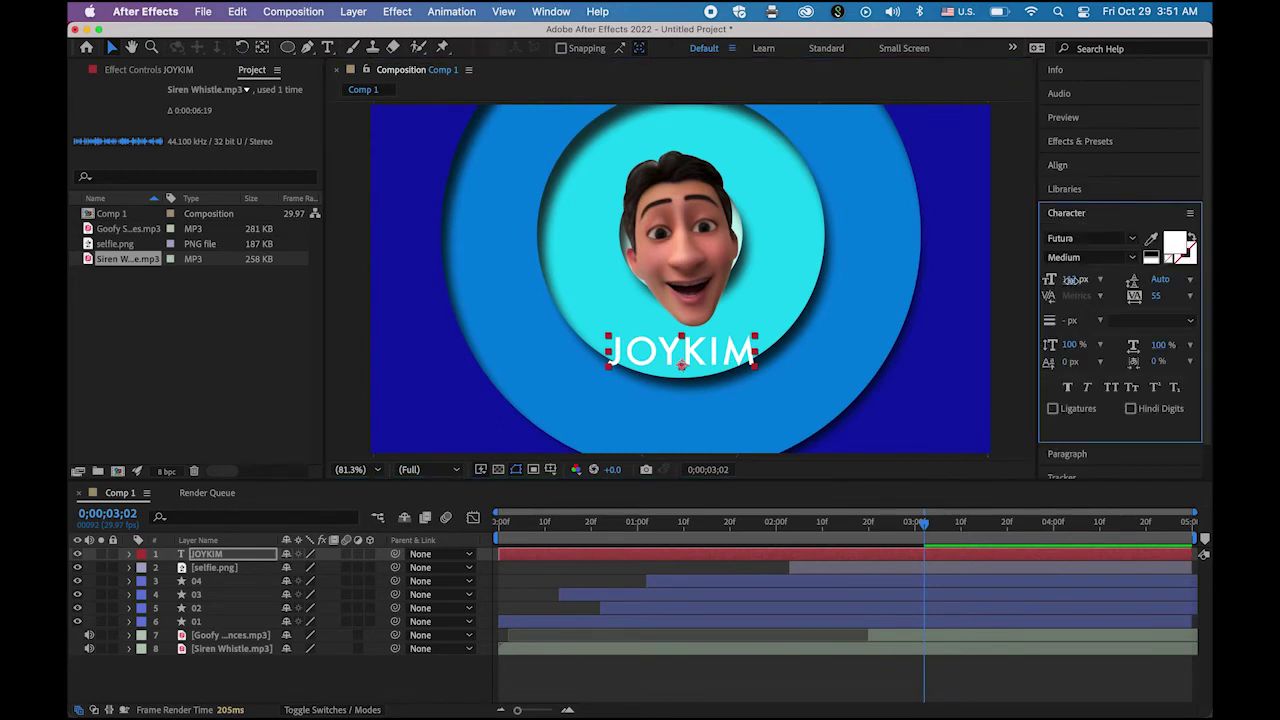
left_click_drag(1068, 280, 1046, 280)
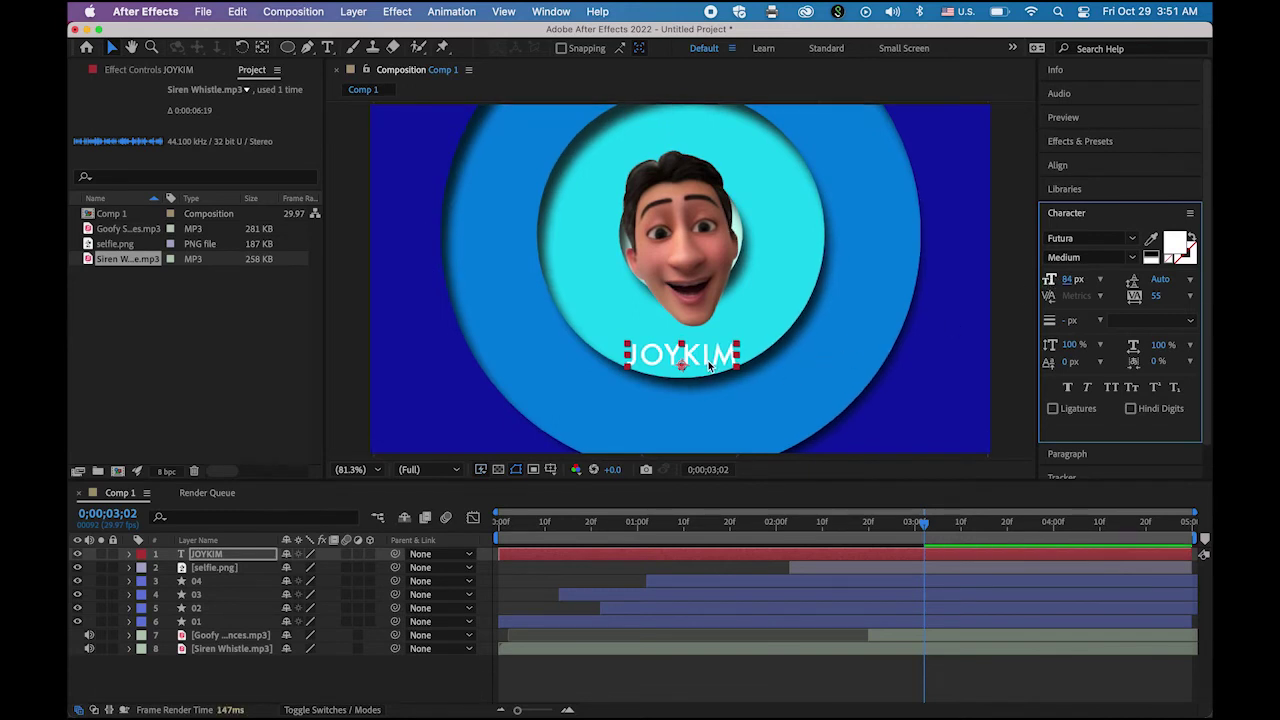
left_click_drag(708, 366, 708, 362)
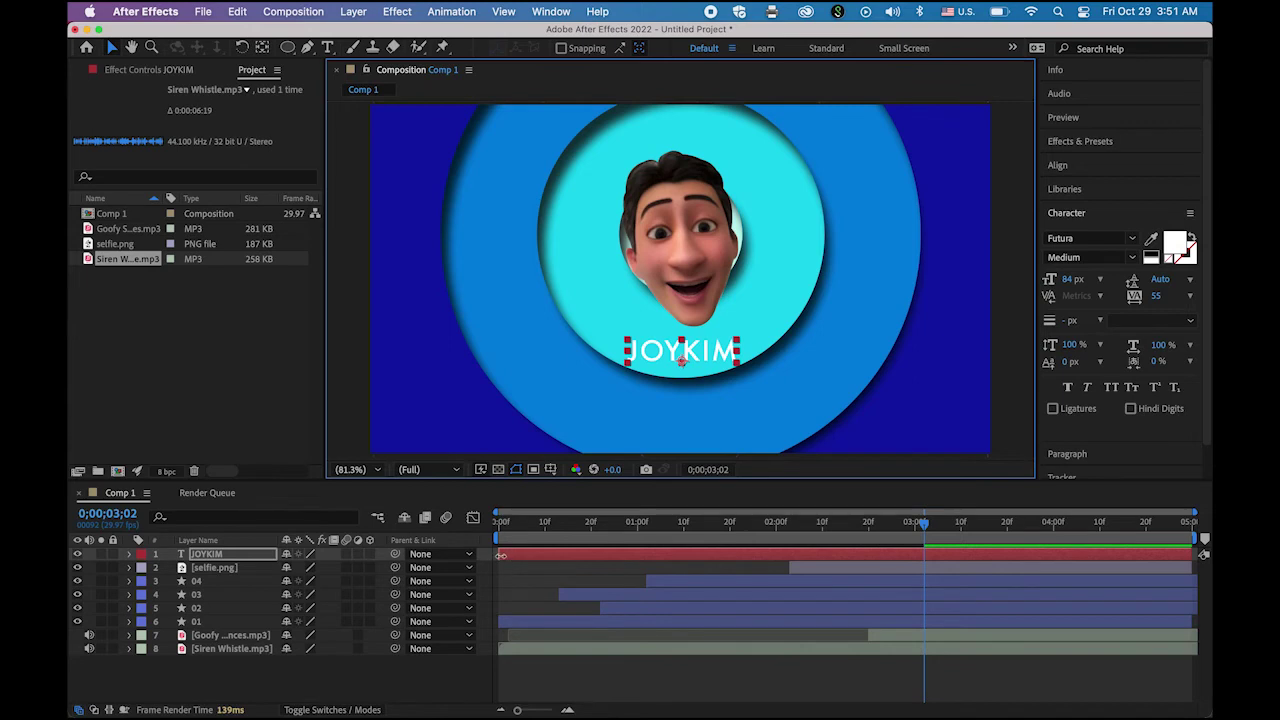
Trim the name title layer to start at 0;00;03;02 and give it a text animator with Position and Opacity properties
left_click_drag(501, 555, 924, 566)
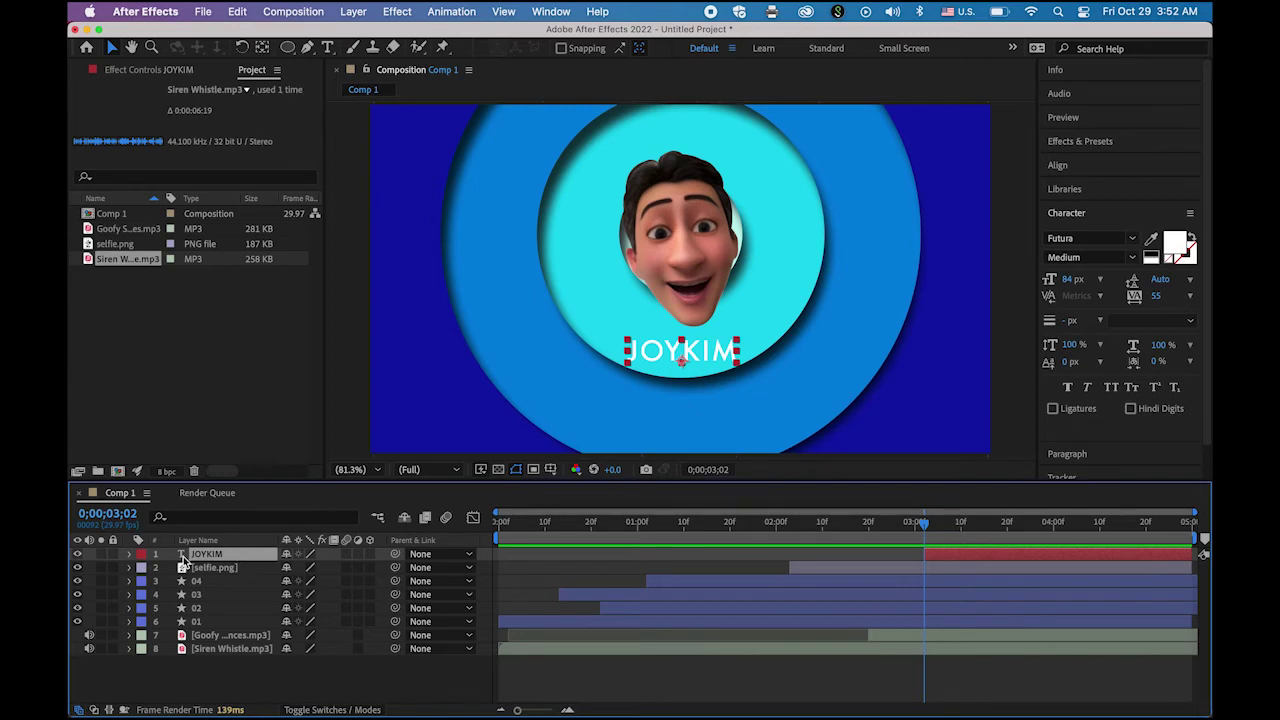
left_click(129, 555)
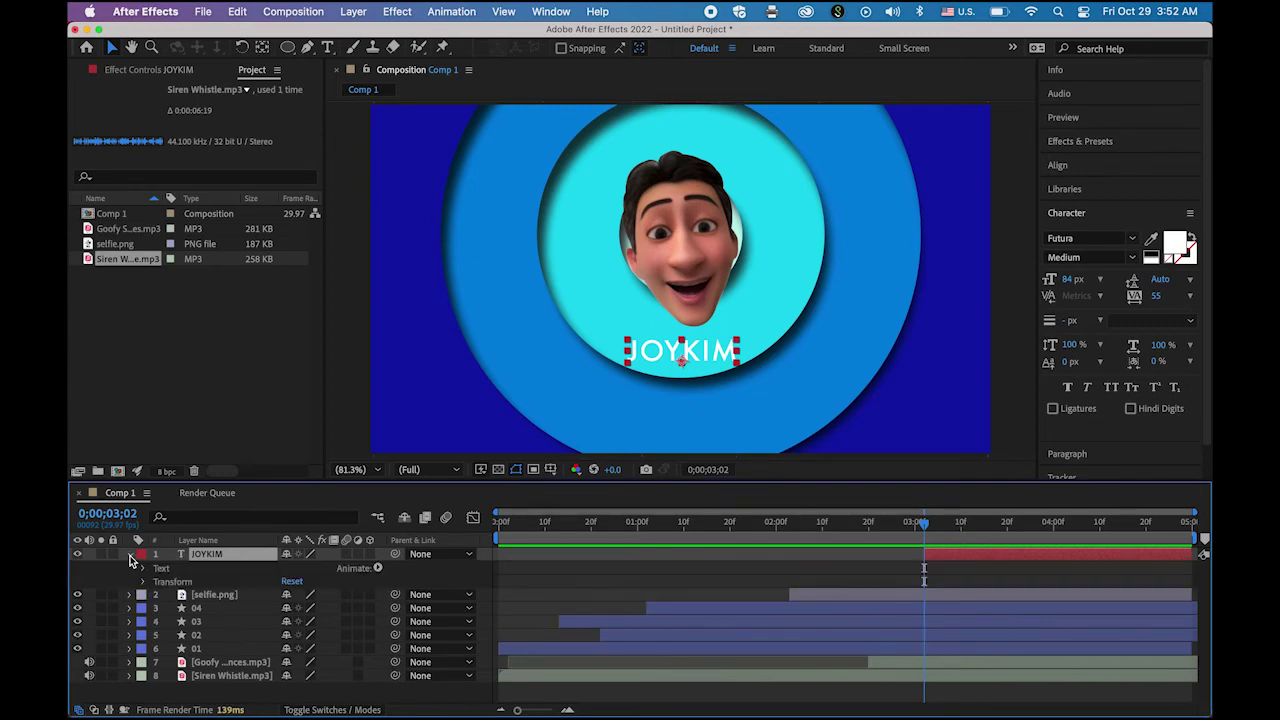
left_click(378, 568)
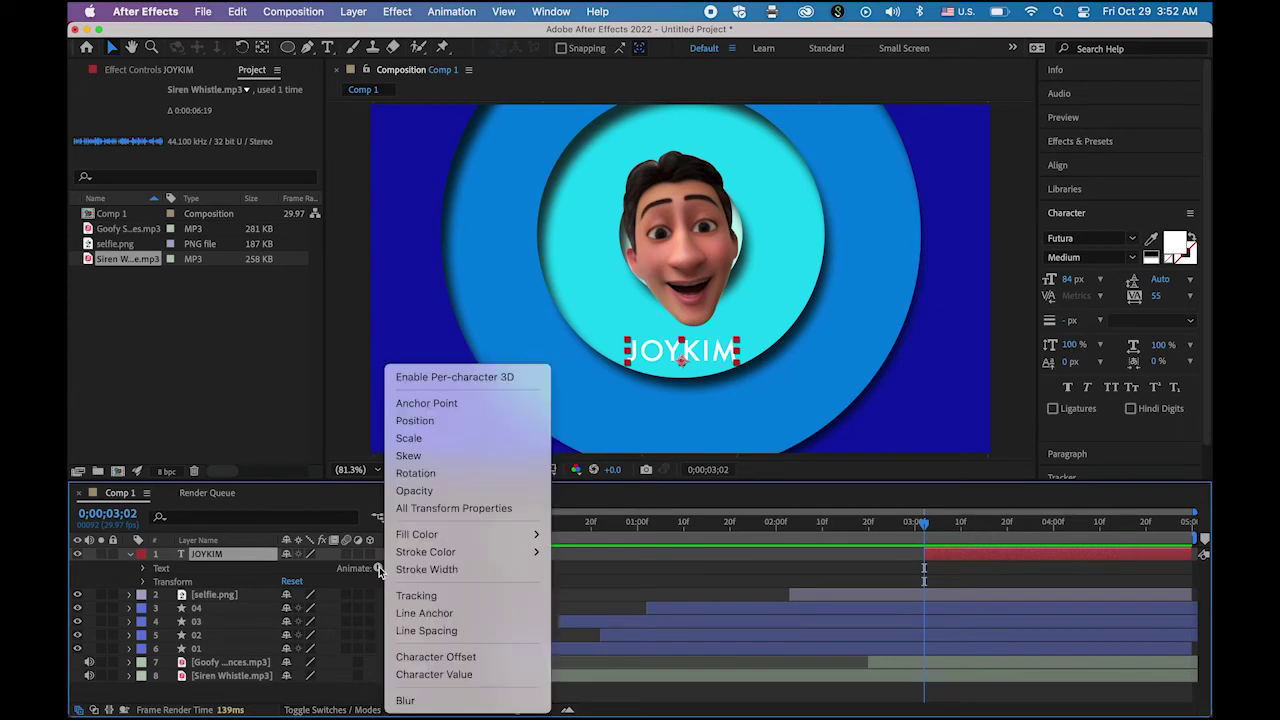
left_click(436, 424)
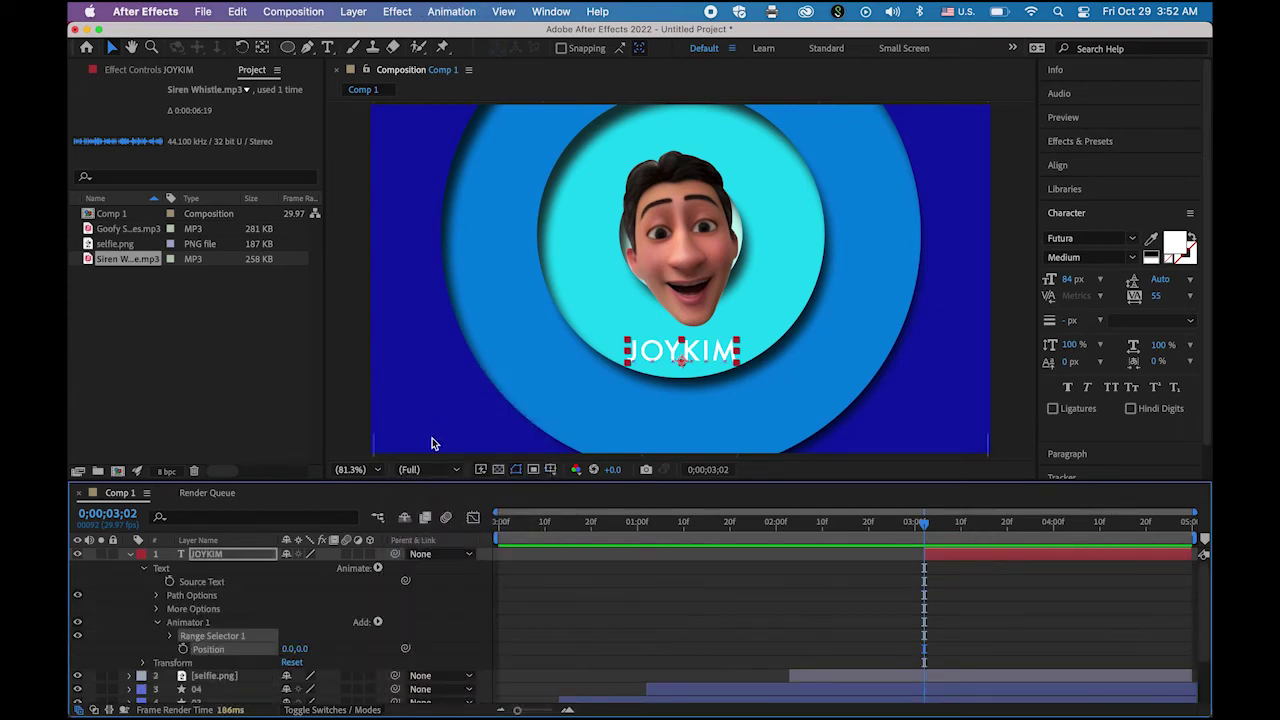
left_click(378, 623)
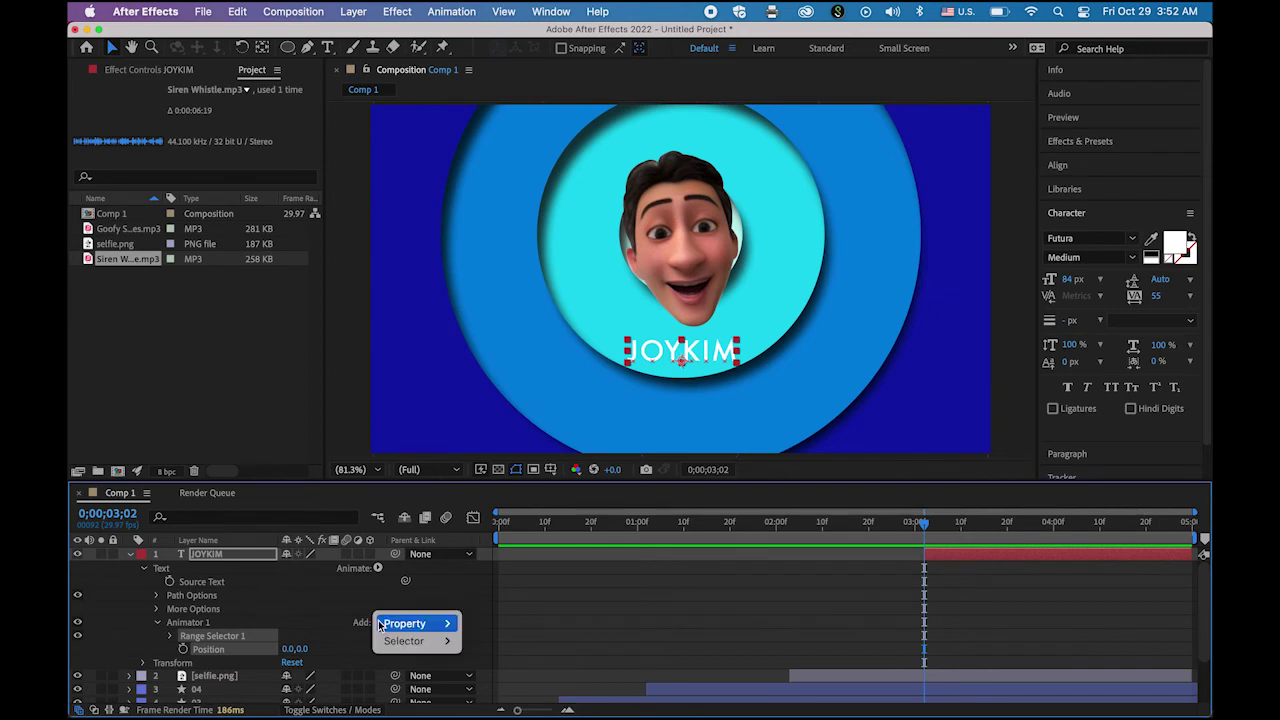
mouse_move(380, 625)
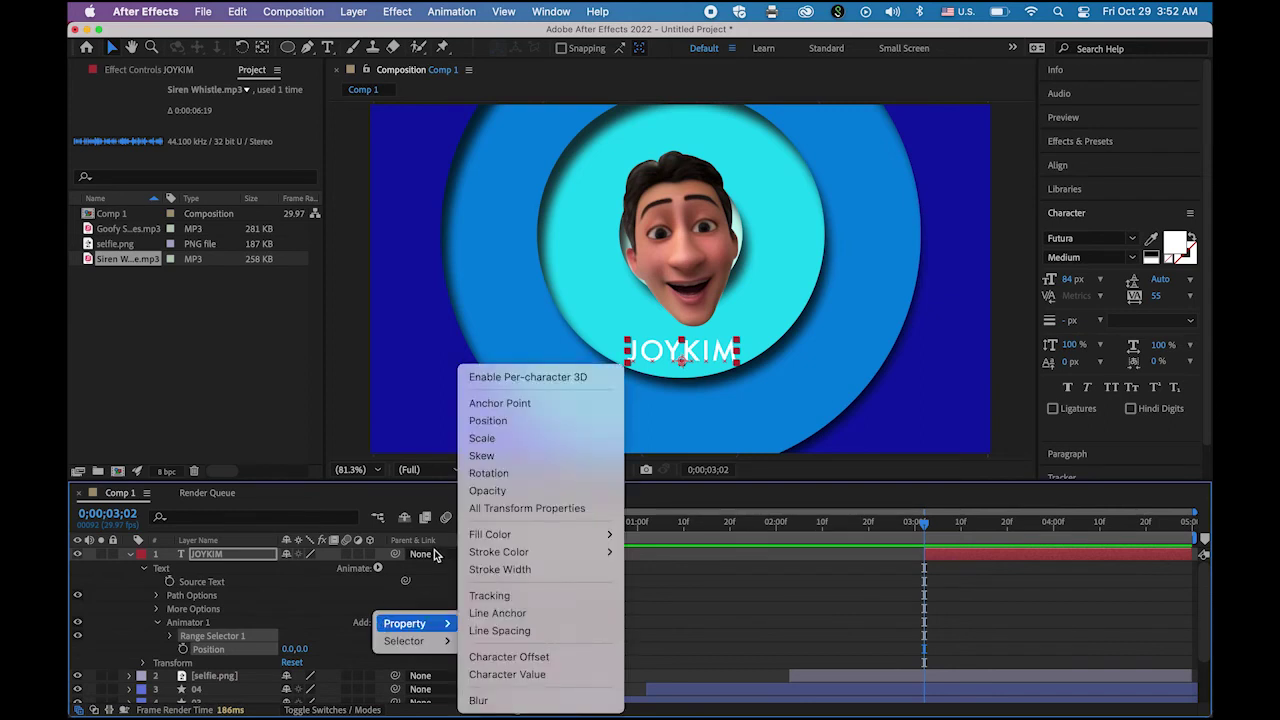
left_click(507, 492)
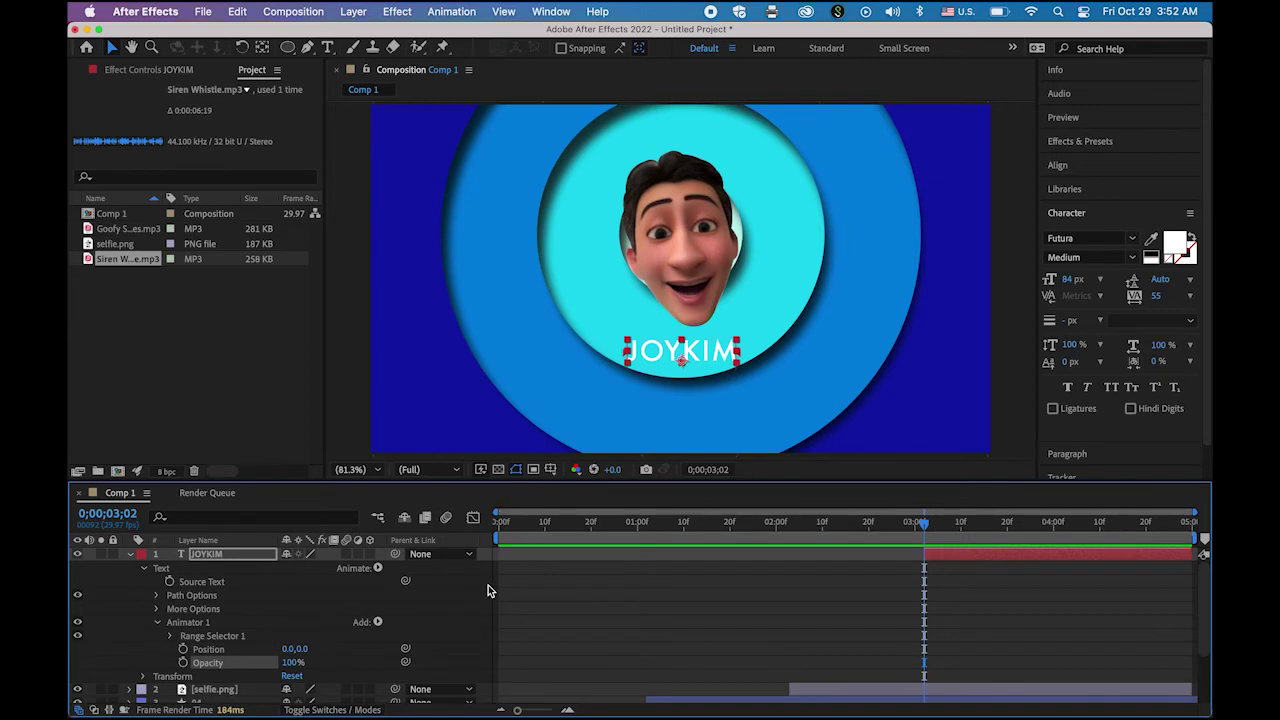
Keyframe the title animator's Range Selector Offset at 0% on 0;00;03;02 and at 100% on 0;00;04;00
left_click(172, 636)
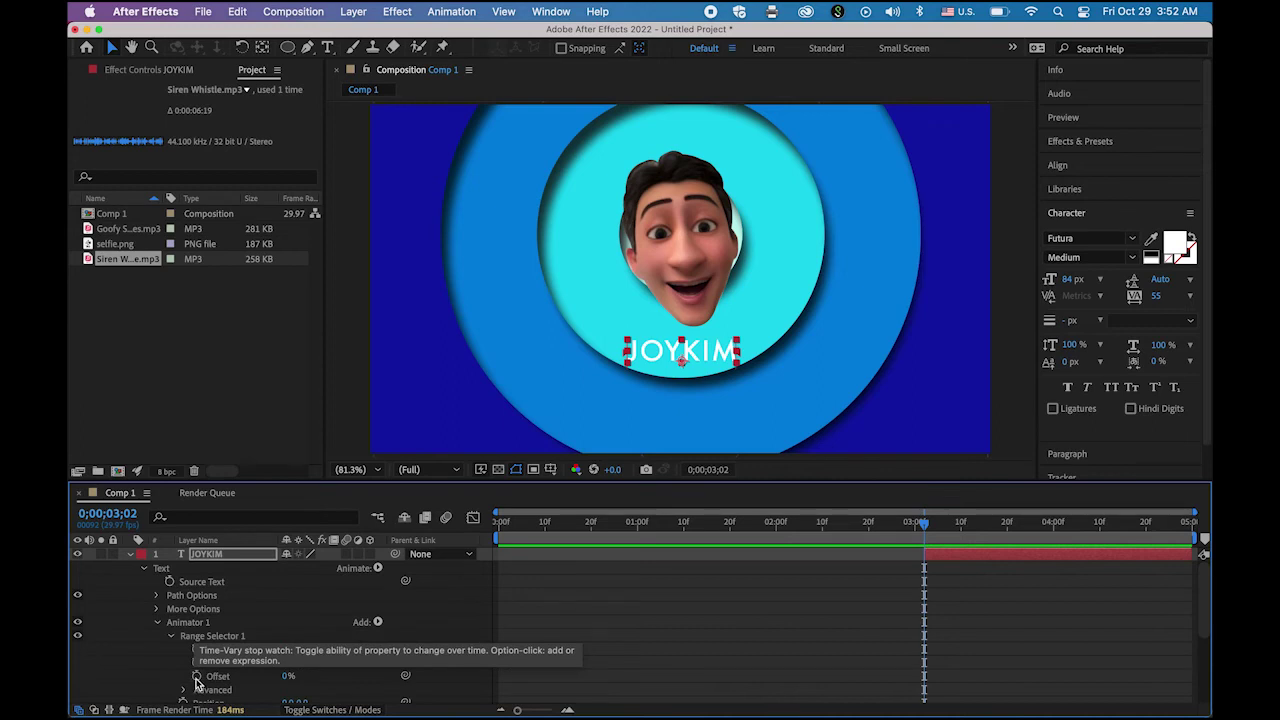
left_click(197, 678)
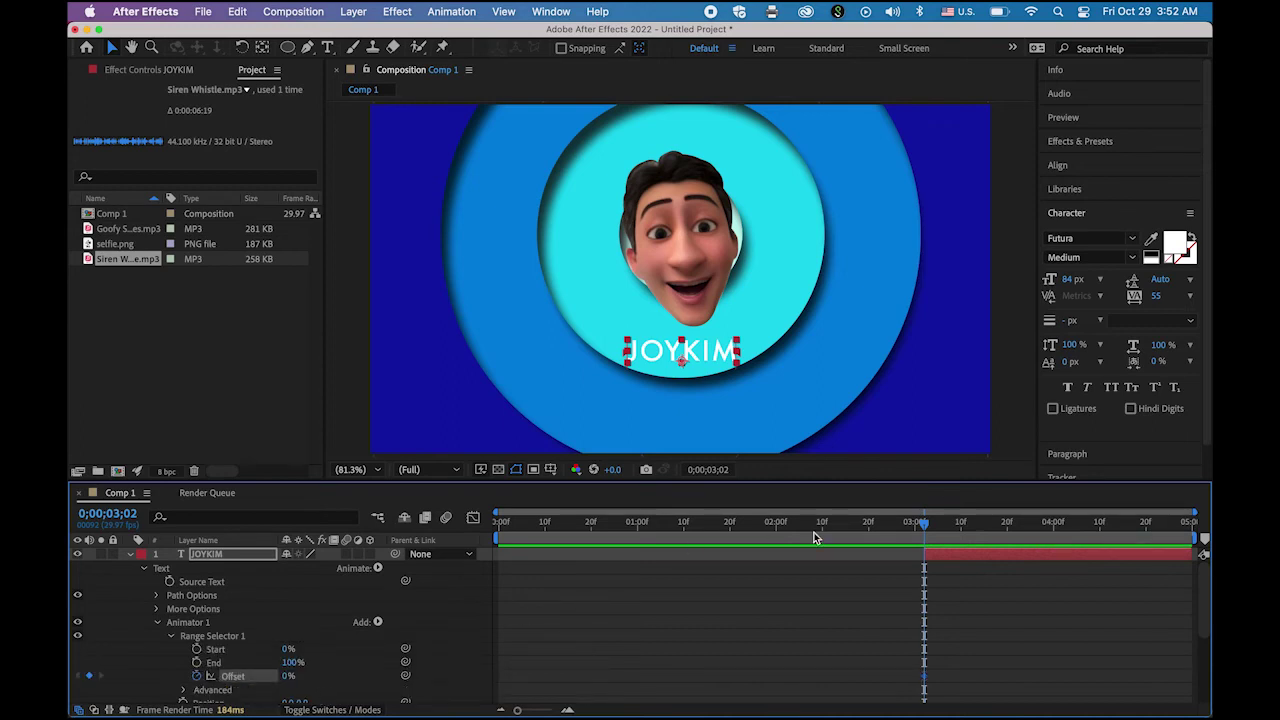
left_click(933, 528)
left_click_drag(933, 528, 1058, 533)
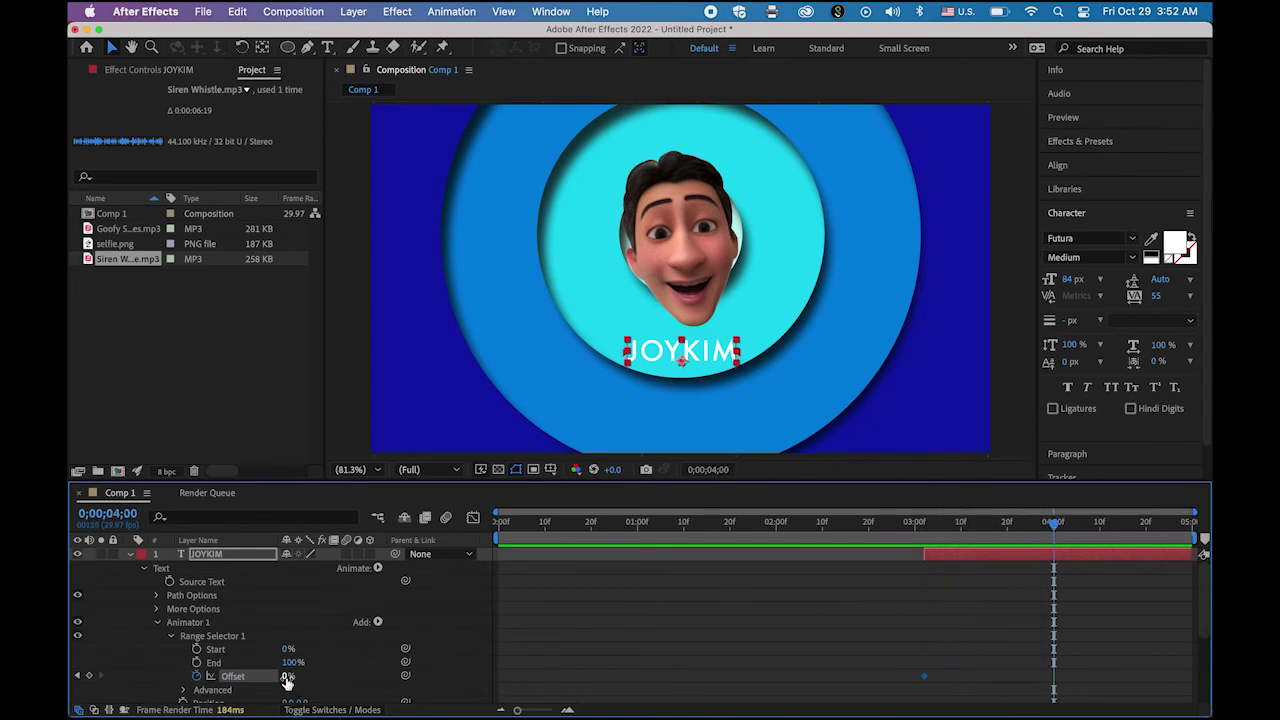
left_click_drag(287, 679, 441, 683)
scroll(265, 628, "down", 3)
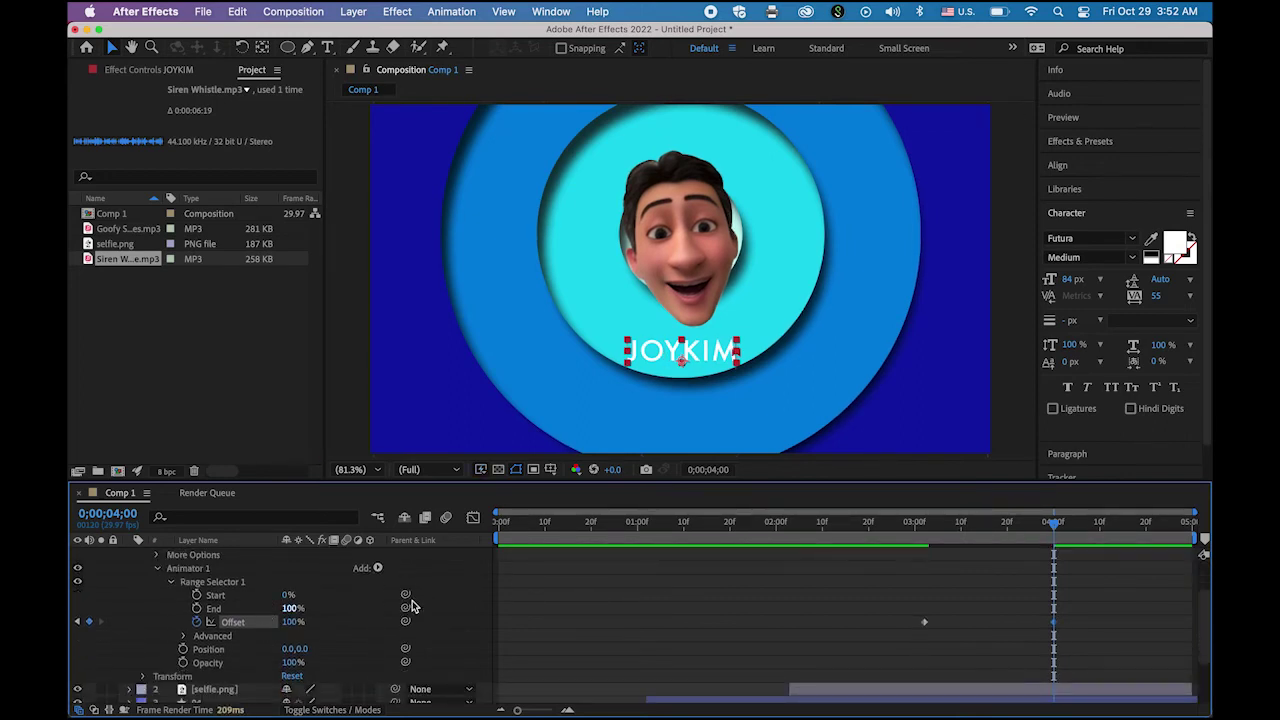
At 0;00;03;02, keyframe the title animator's Position at 0.0, 49.0 and its Opacity at 0%
left_click_drag(1056, 531, 924, 553)
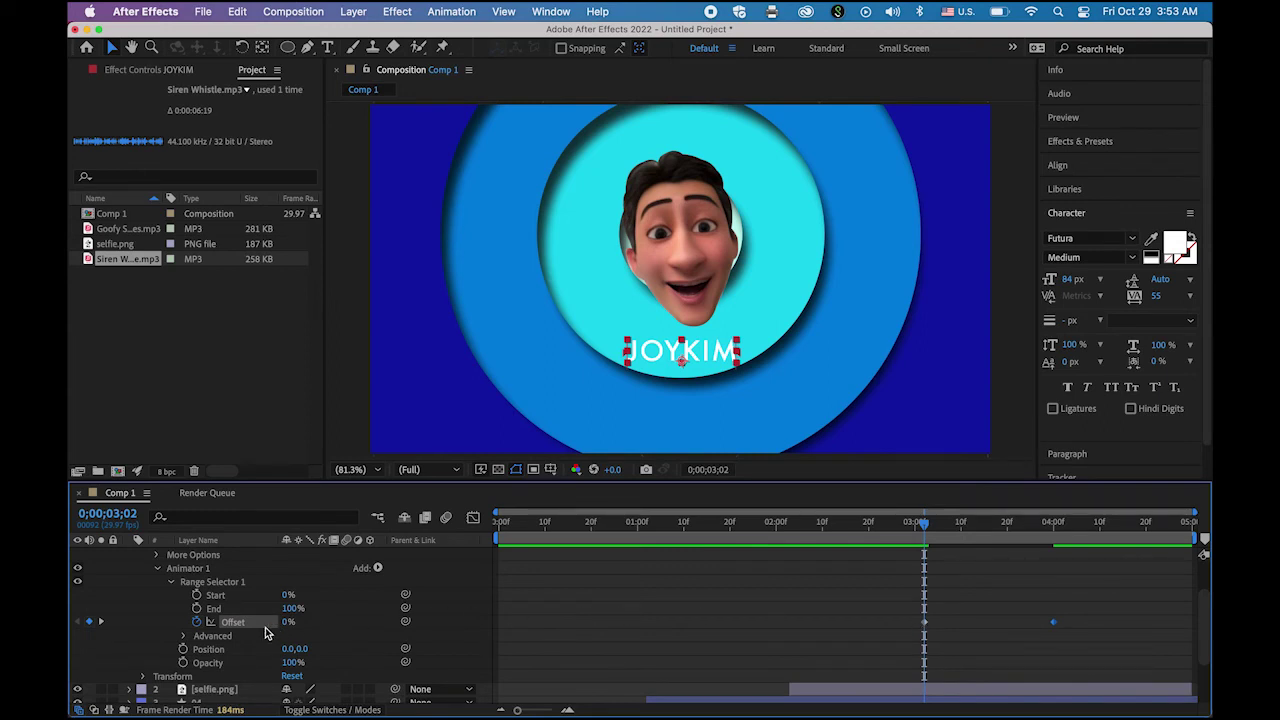
left_click(184, 650)
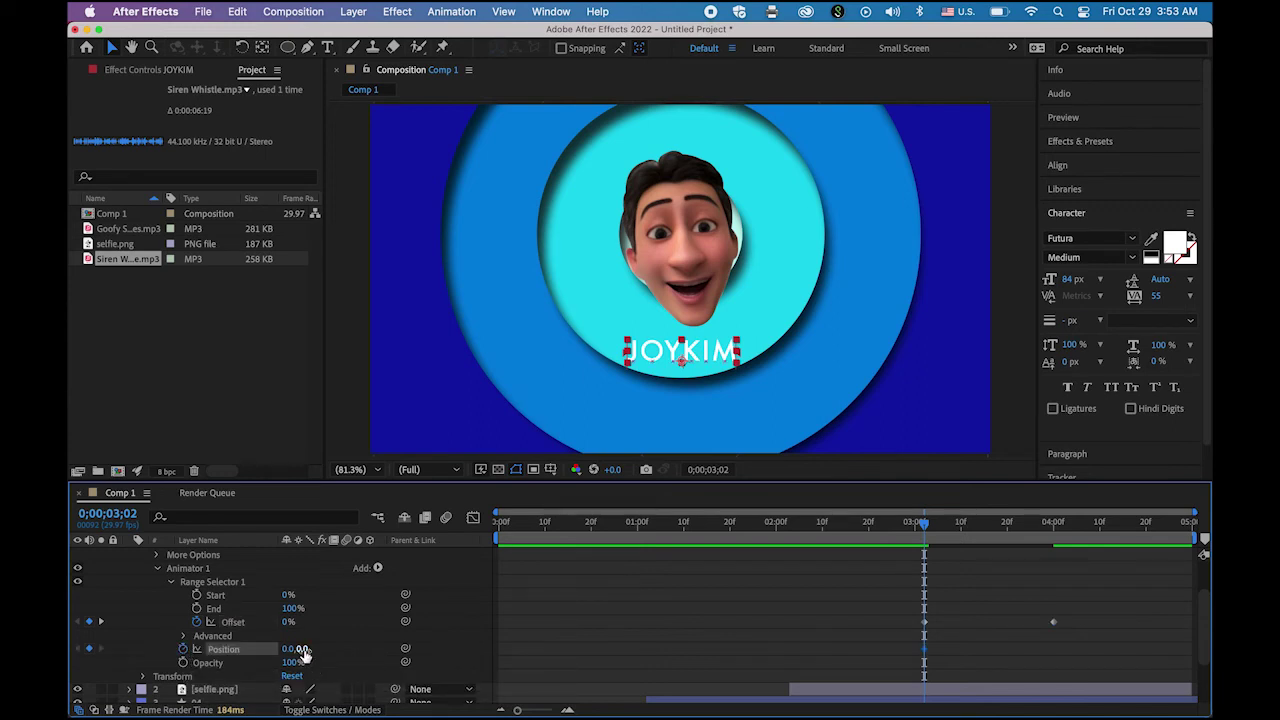
left_click_drag(300, 649, 341, 655)
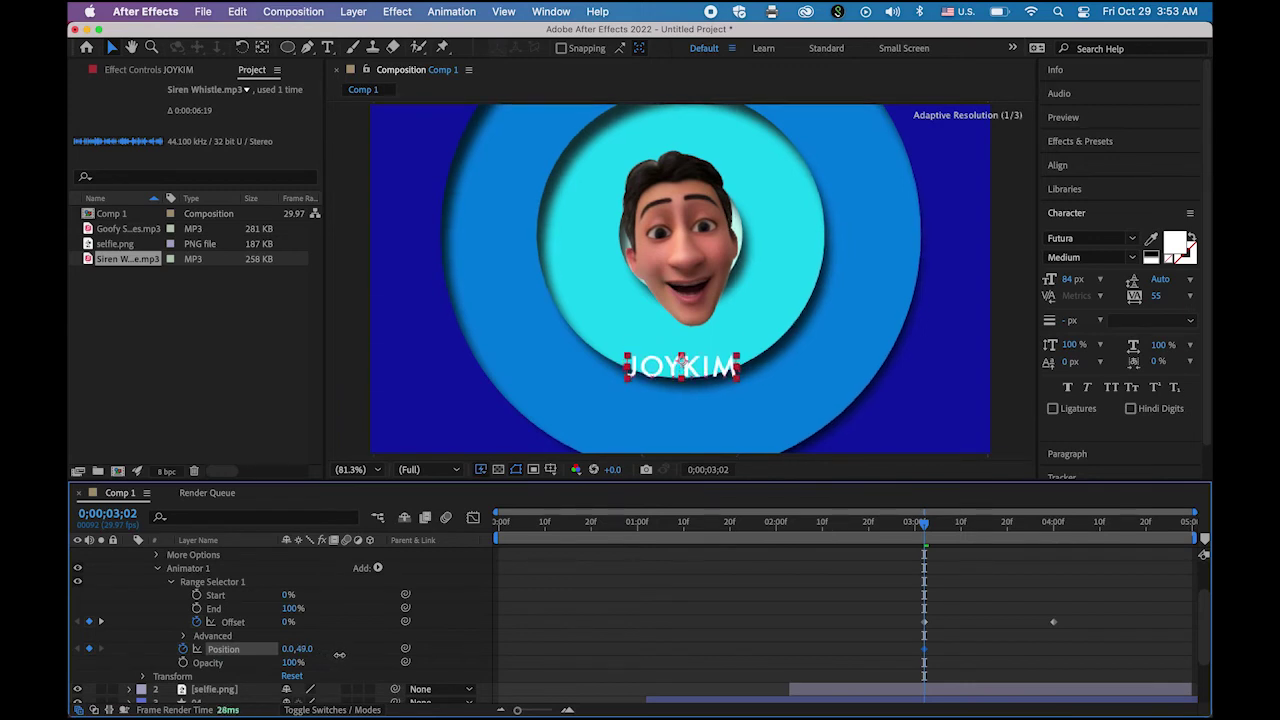
left_click(182, 663)
left_click_drag(297, 663, 166, 665)
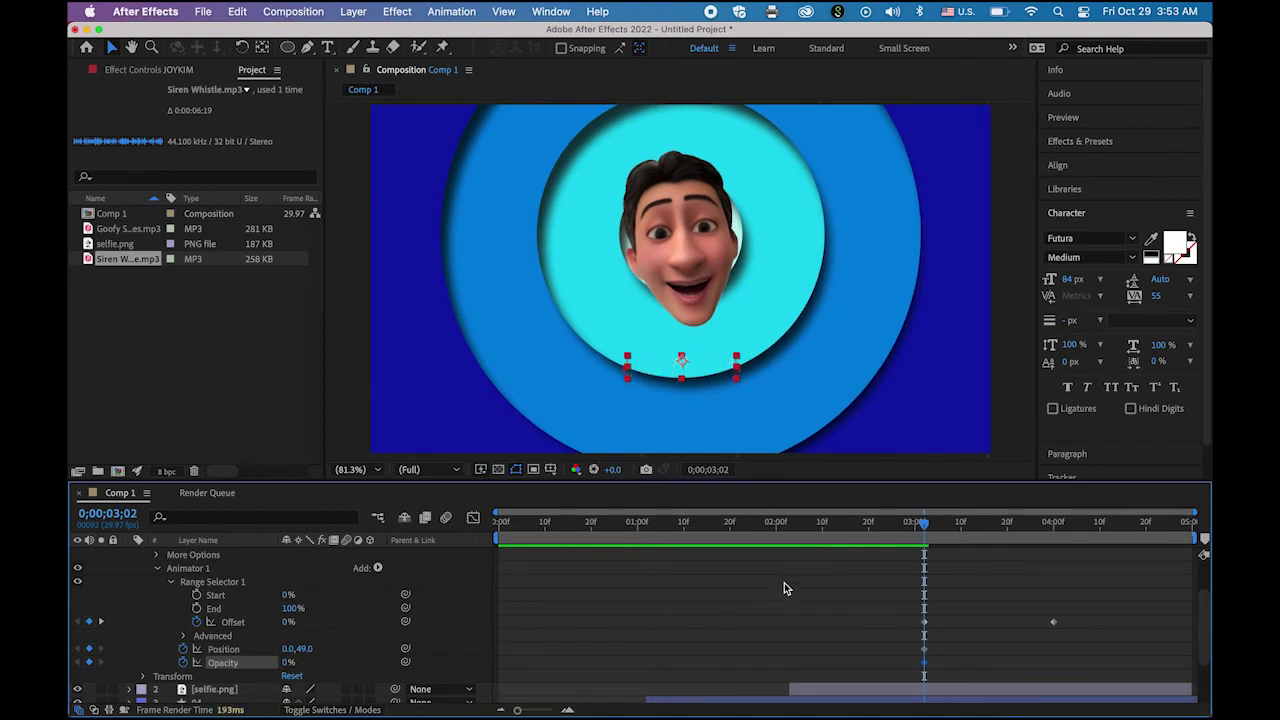
Set the Range Selector's Offset keyframe at 0;00;03;02 to -100% and scrub the title animation
mouse_move(925, 533)
left_mouse_down()
mouse_move(872, 533)
mouse_move(1071, 543)
mouse_move(880, 550)
mouse_move(1060, 556)
mouse_move(871, 551)
mouse_move(1003, 556)
mouse_move(891, 552)
mouse_move(944, 524)
mouse_move(930, 524)
mouse_move(1077, 531)
mouse_move(926, 540)
left_mouse_up()
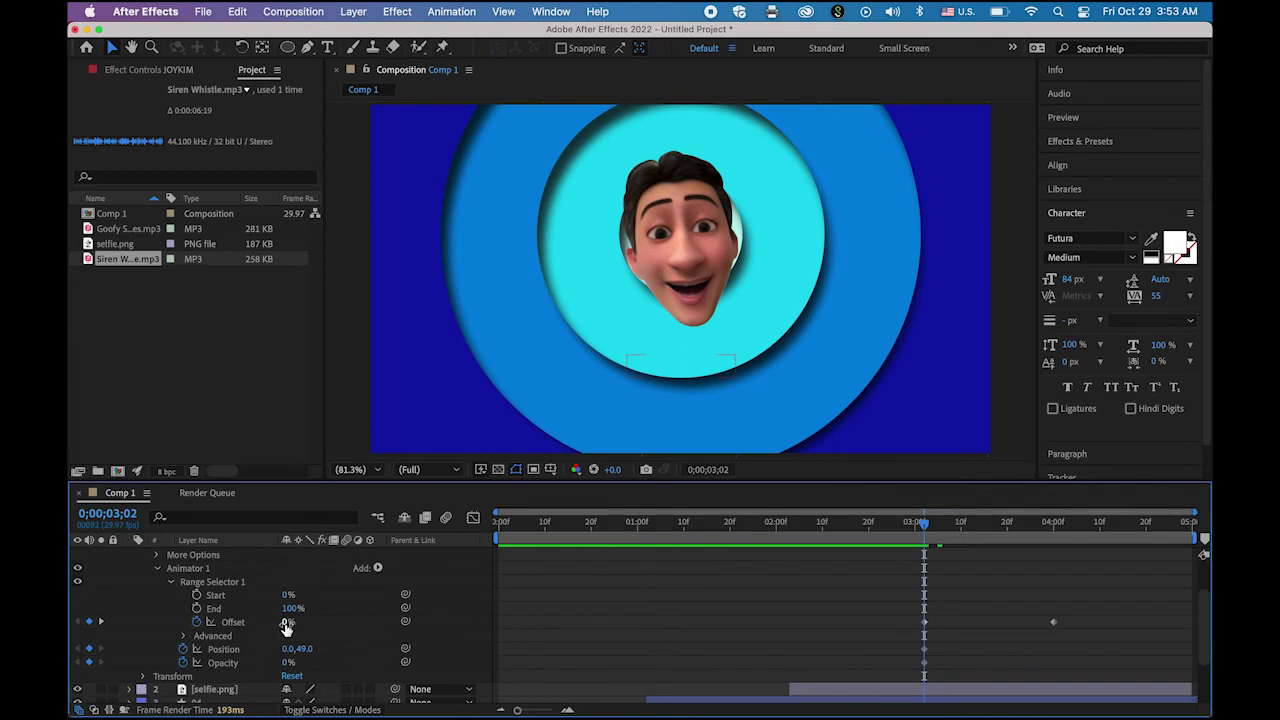
left_click_drag(286, 626, 186, 626)
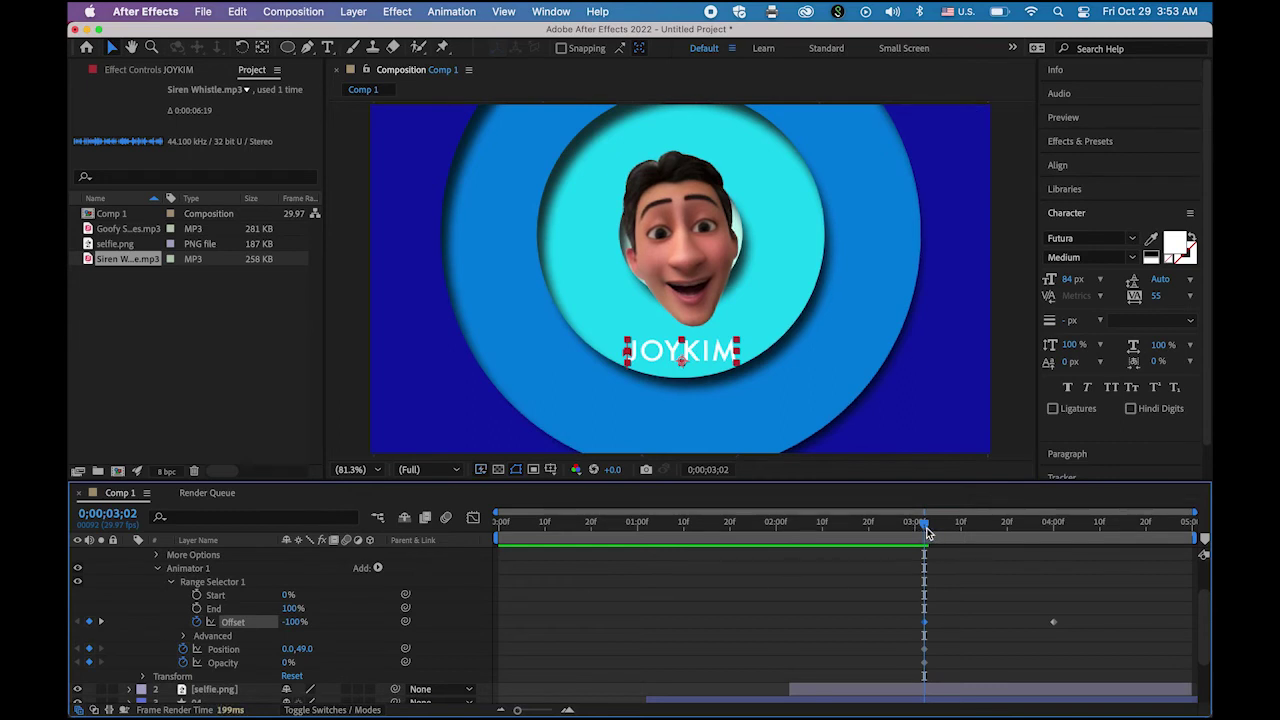
mouse_move(924, 528)
left_mouse_down()
mouse_move(889, 527)
mouse_move(1063, 533)
mouse_move(928, 545)
left_mouse_up()
In the Range Selector's advanced settings, set Shape to Ramp Up and both Ease High and Ease Low to 100%
left_click(185, 636)
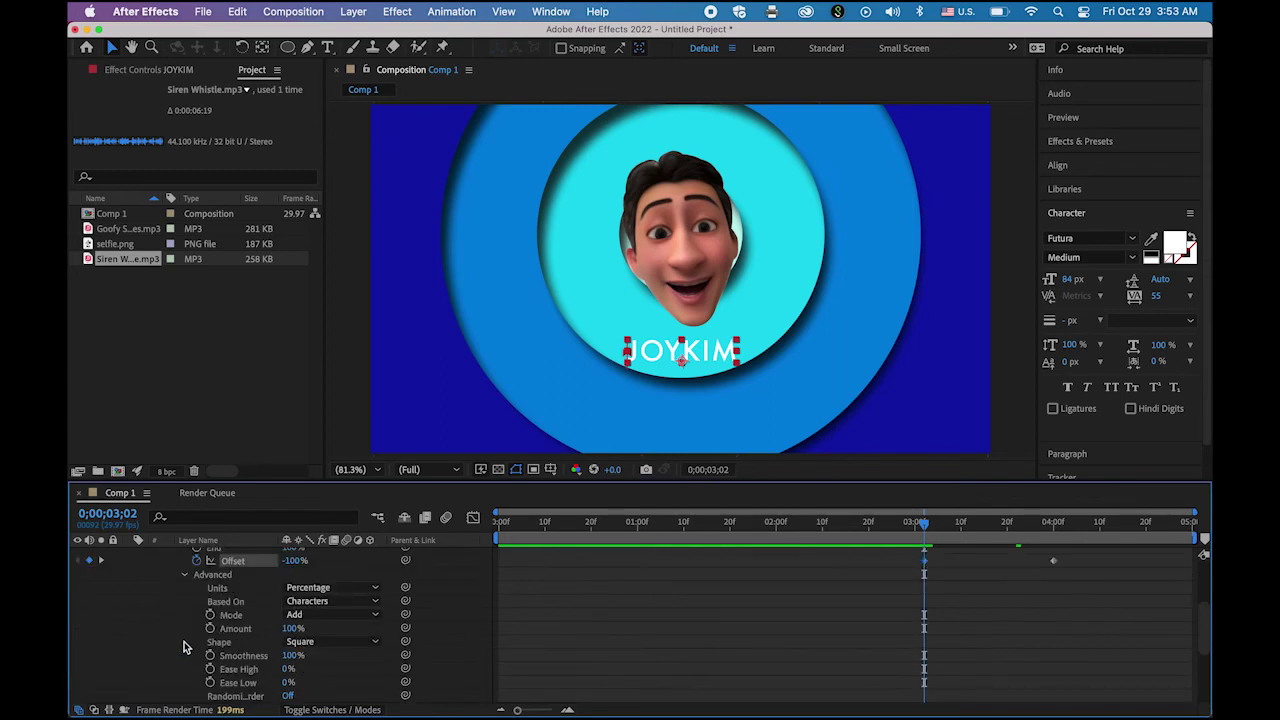
left_click(343, 651)
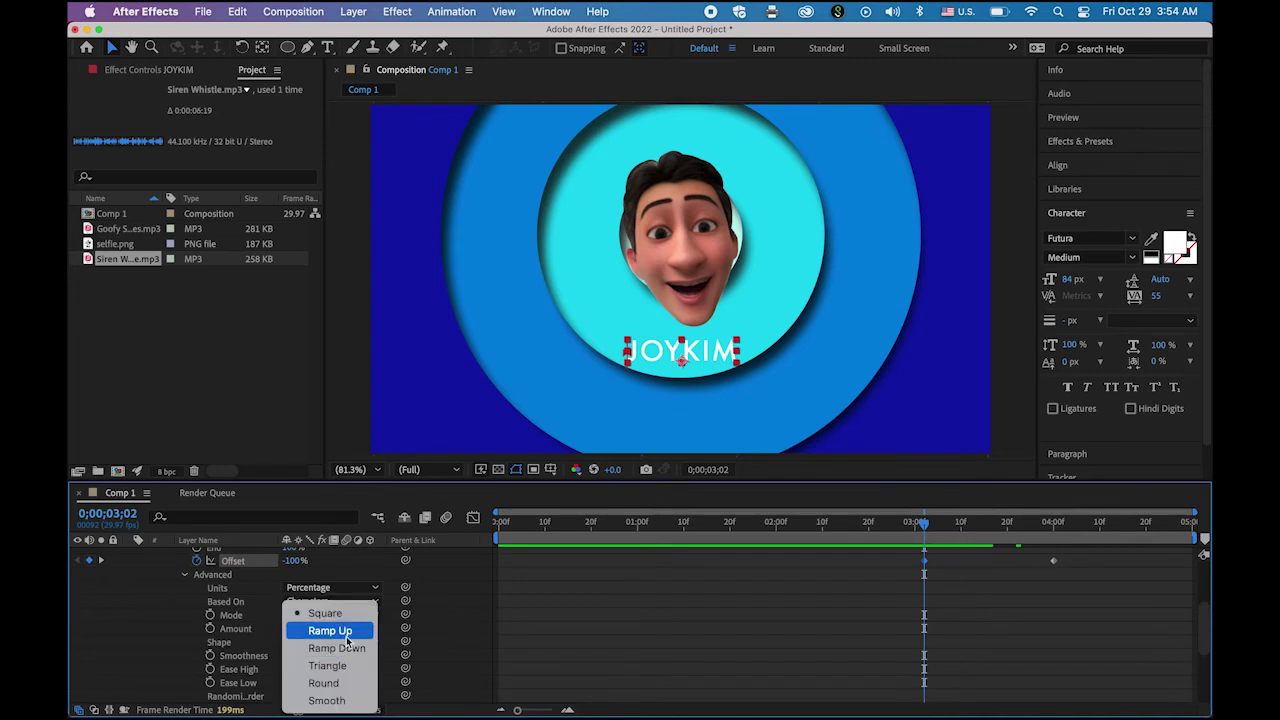
left_click(330, 631)
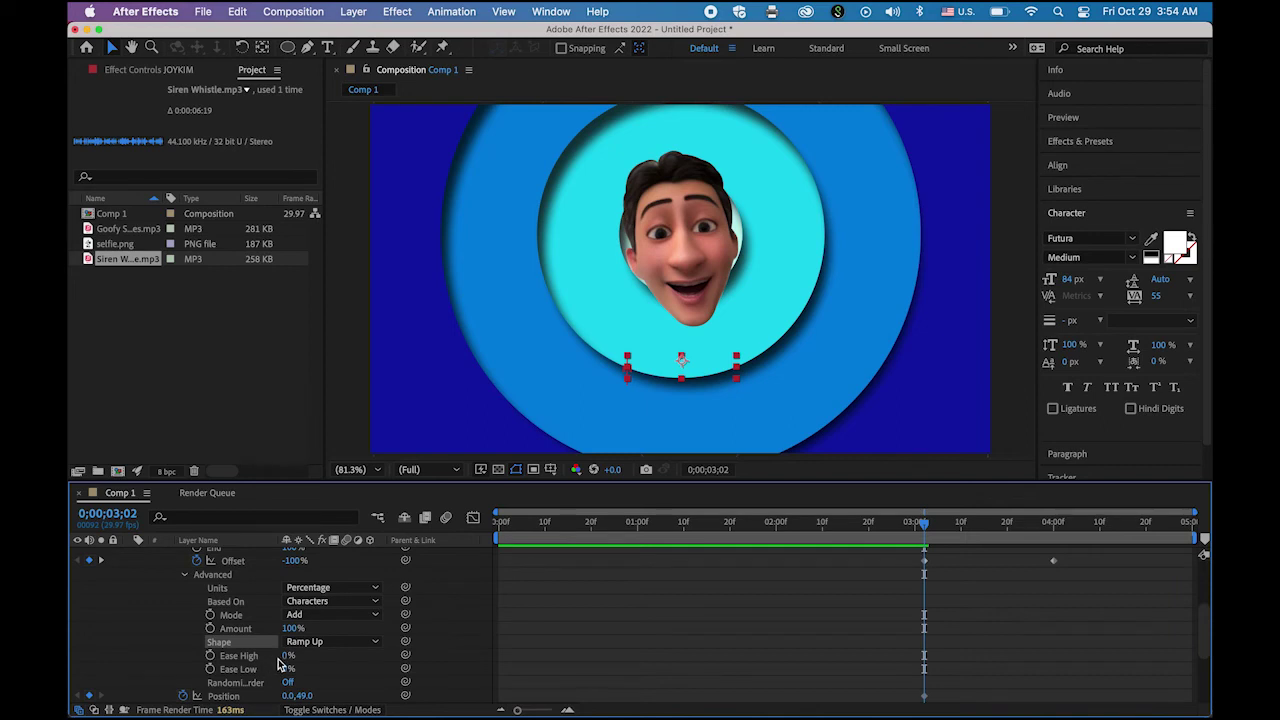
left_click_drag(286, 657, 499, 655)
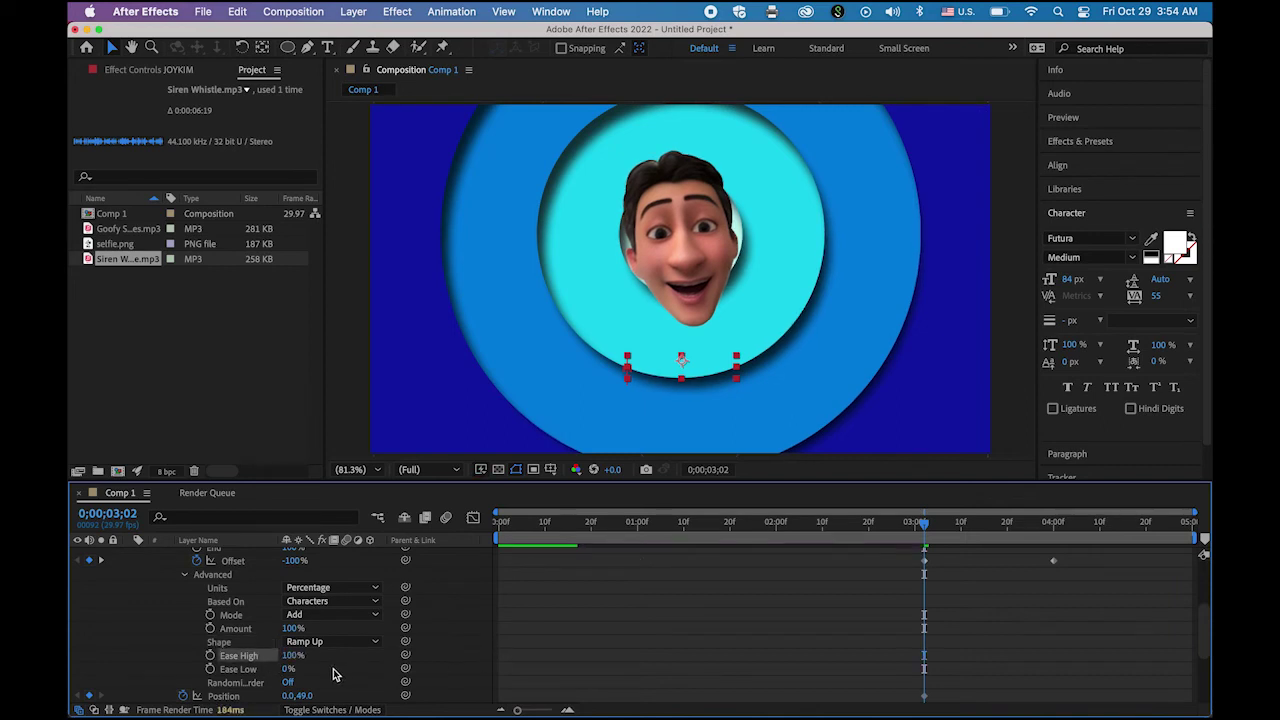
left_click_drag(284, 676, 497, 670)
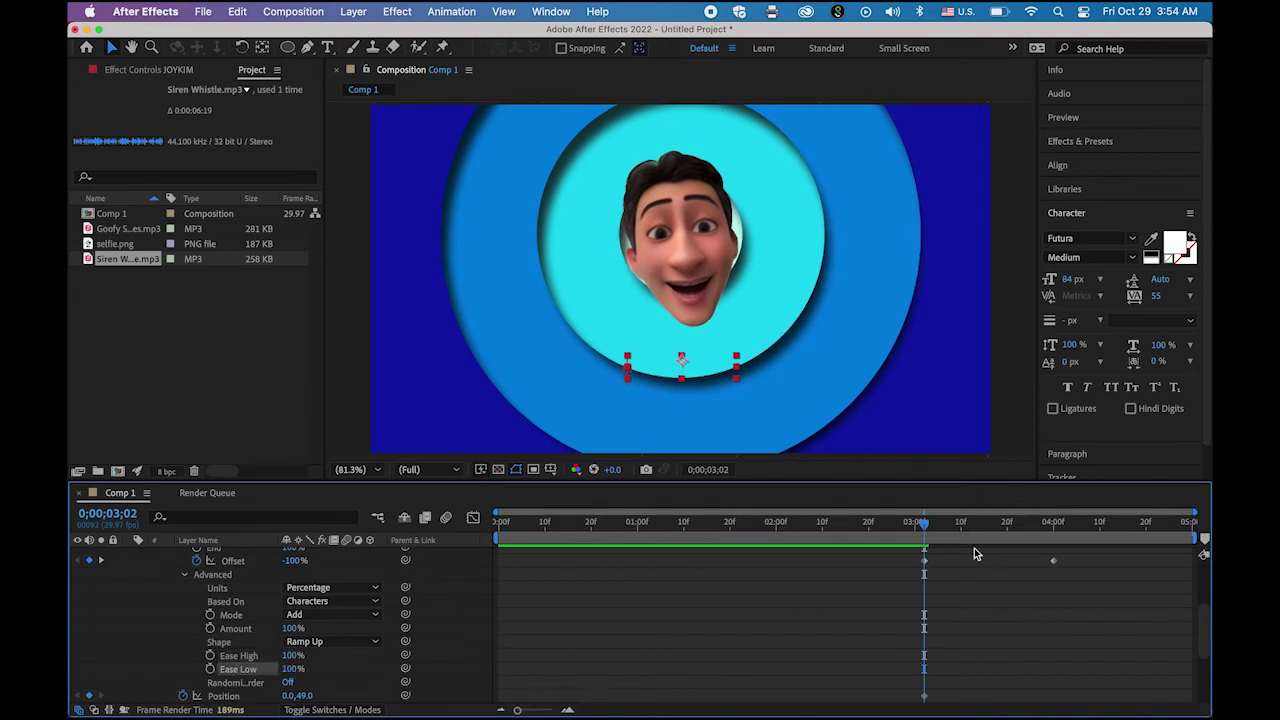
Preview the whole intro from the first frame and scrub through the title reveal to check its animation
left_click_drag(924, 522, 1030, 556)
key("Home")
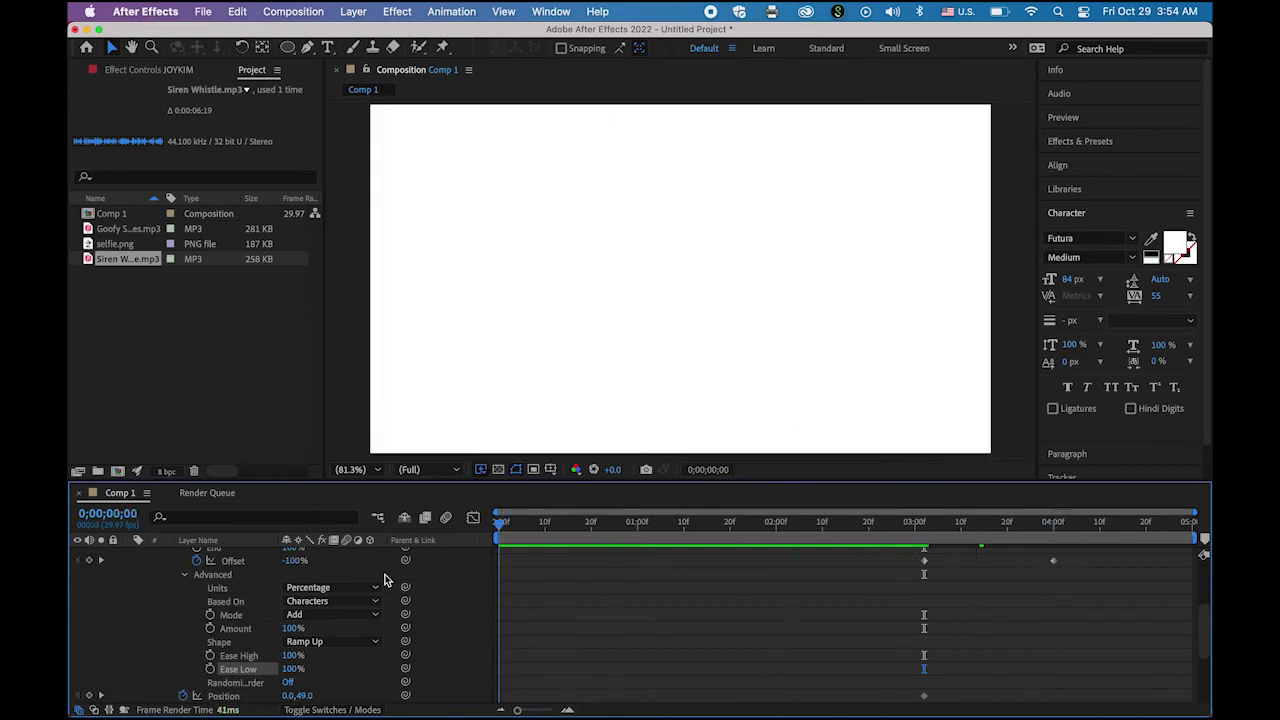
left_click(1010, 446)
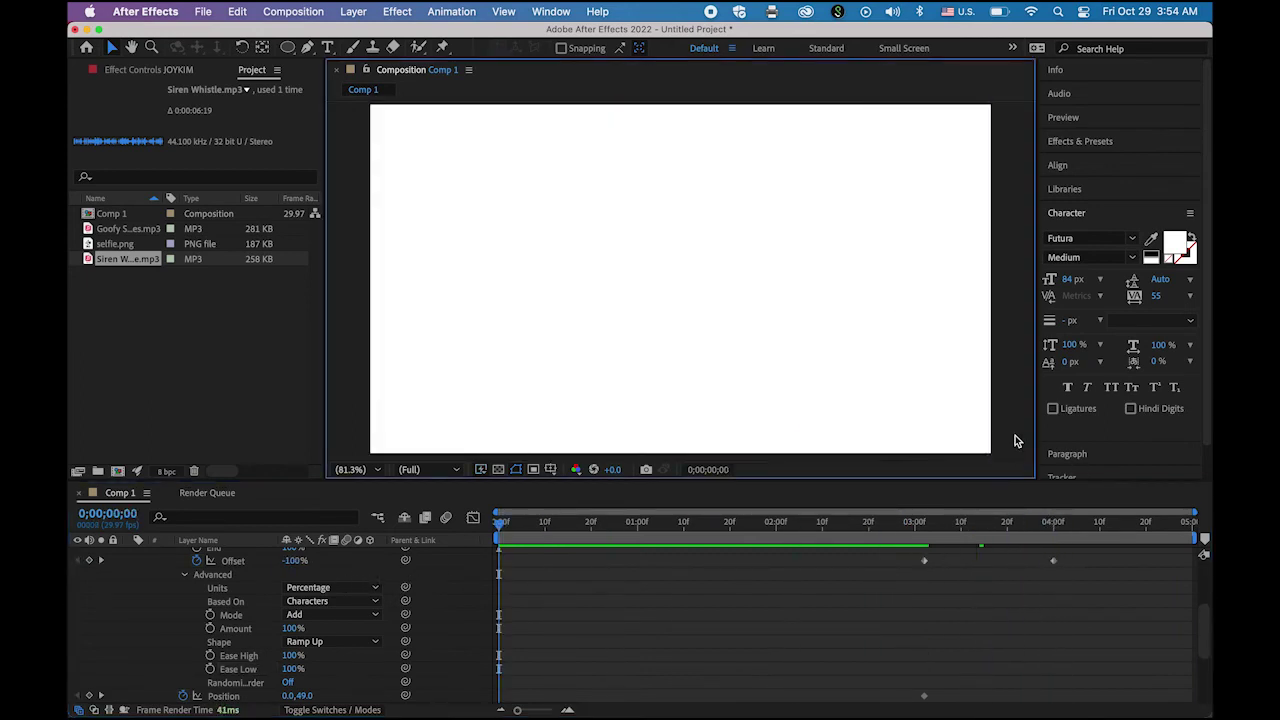
key("space")
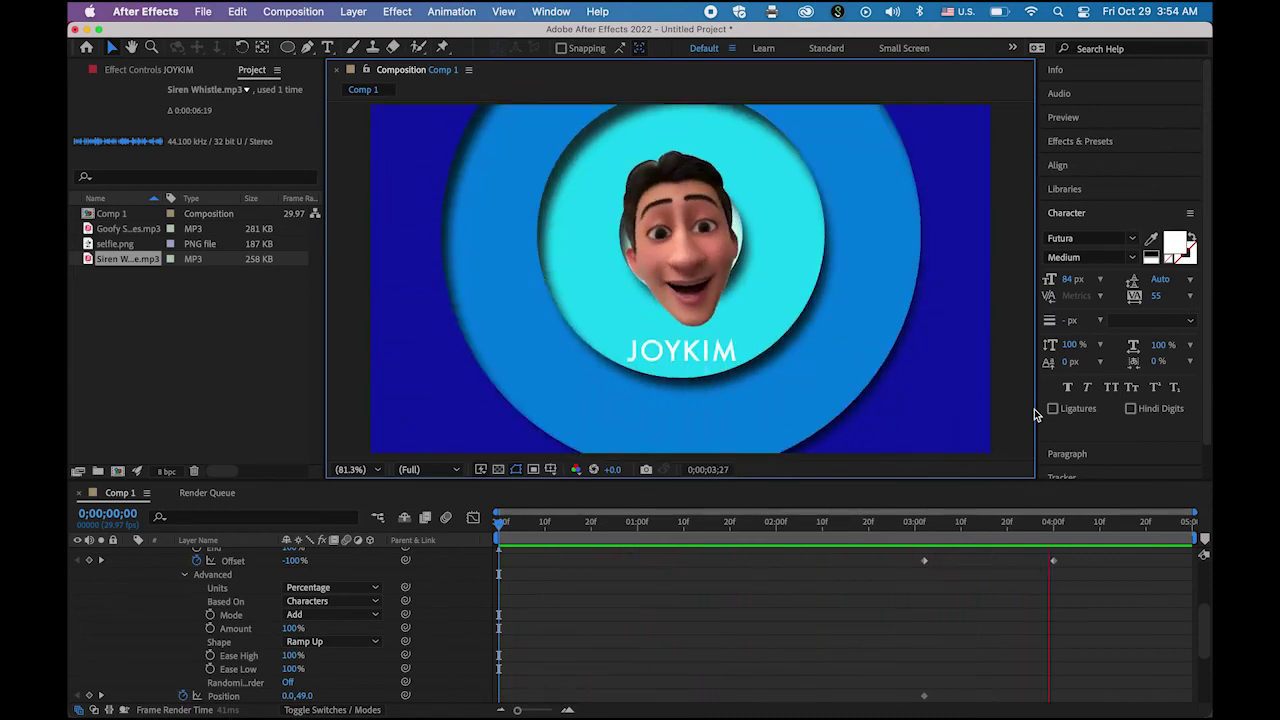
key("space")
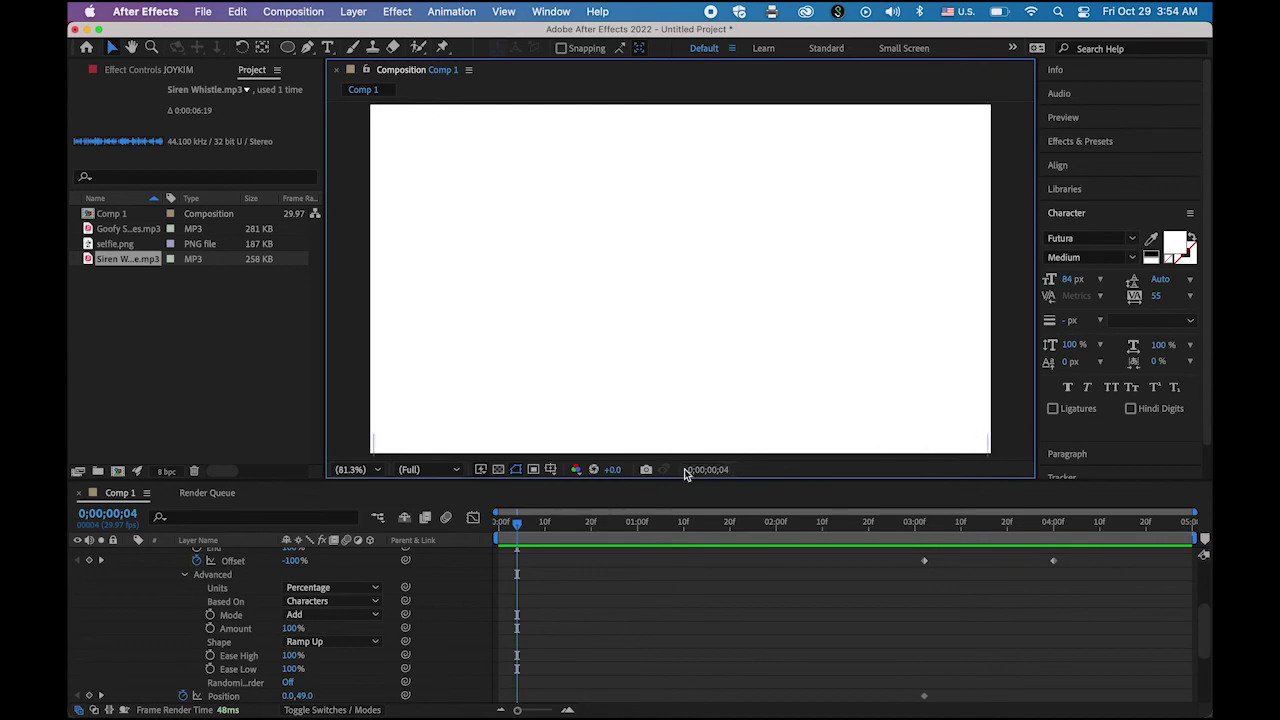
left_click_drag(517, 528, 946, 539)
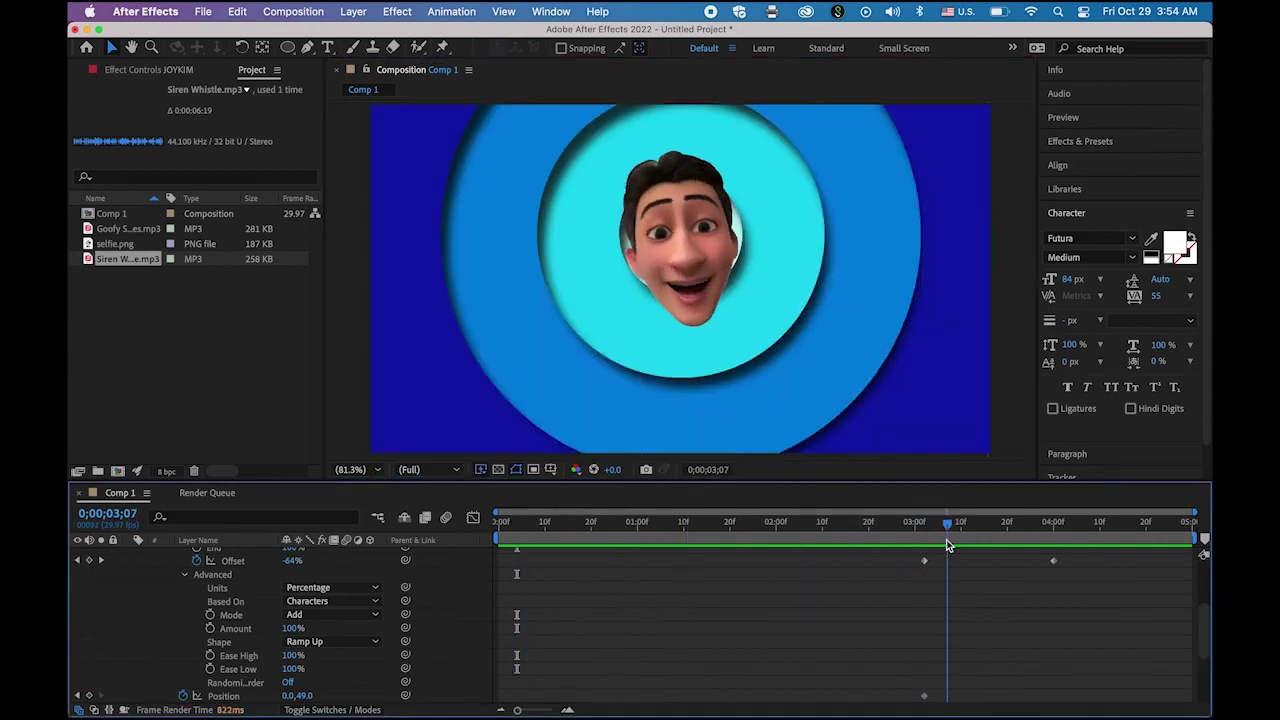
Save the project as funny_intro.aep in the Funny Intro folder
left_click(205, 11)
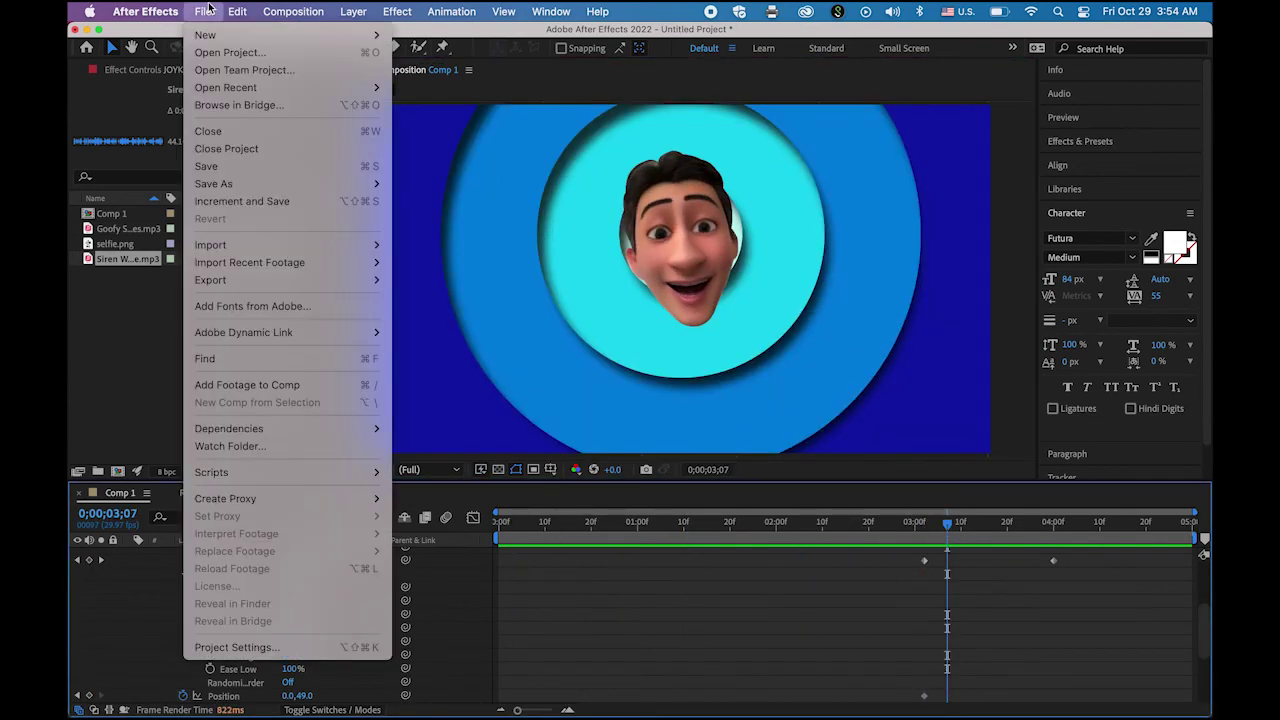
mouse_move(262, 183)
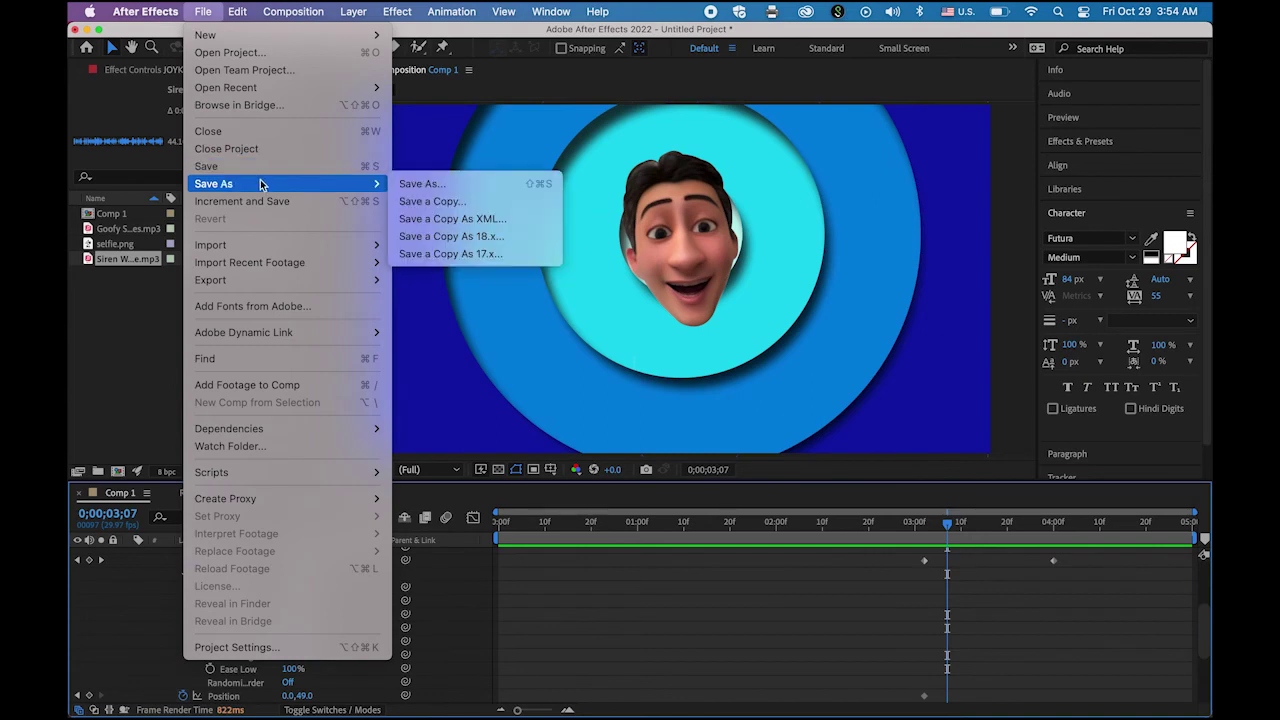
left_click(430, 183)
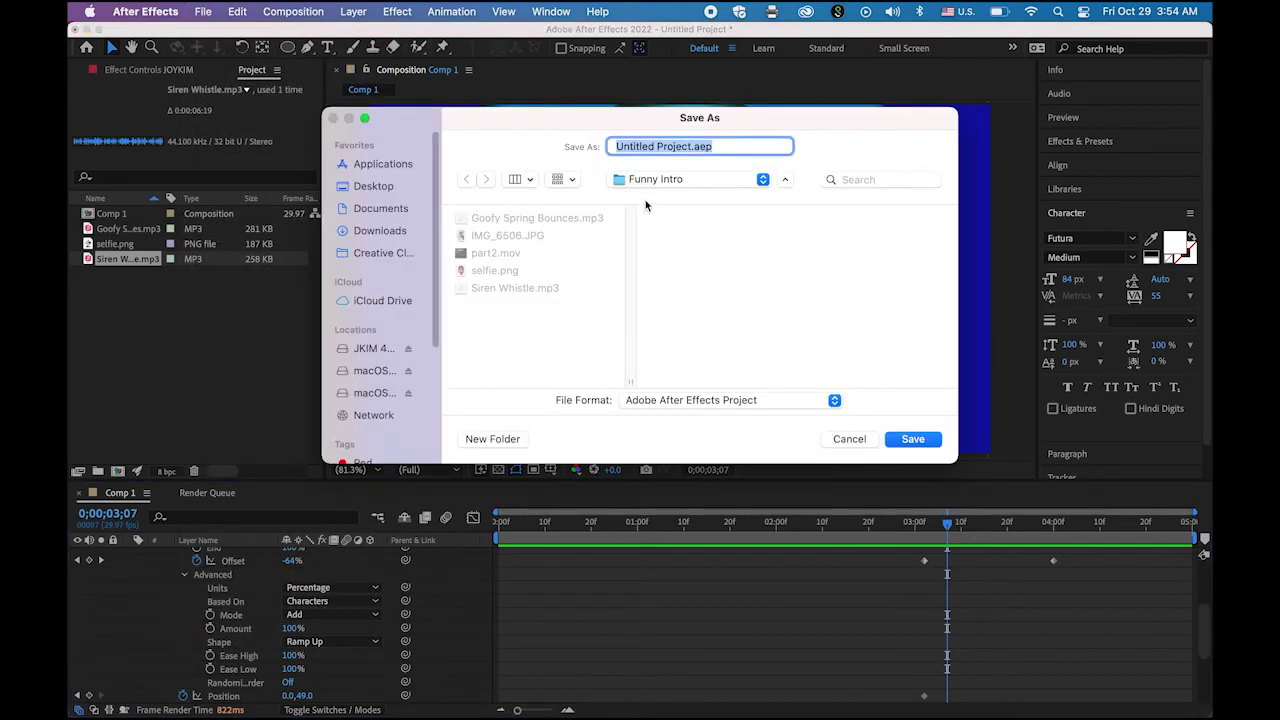
left_click(688, 146)
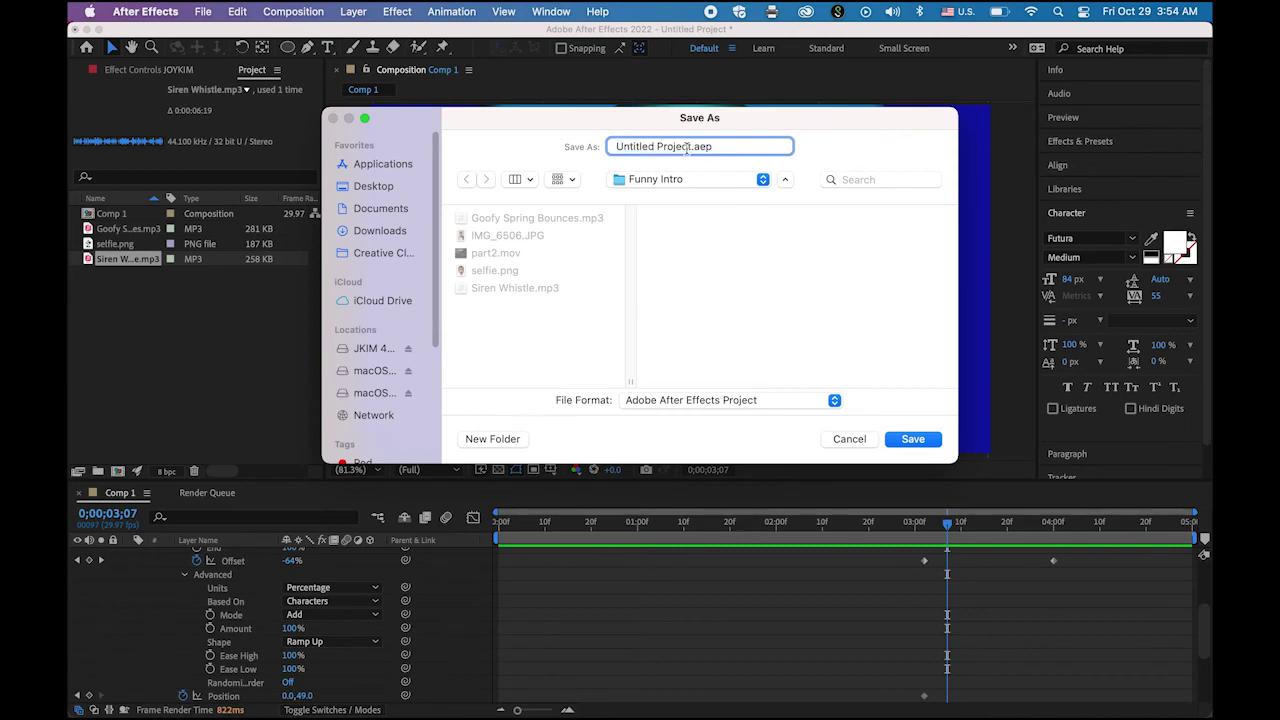
left_click_drag(690, 146, 515, 145)
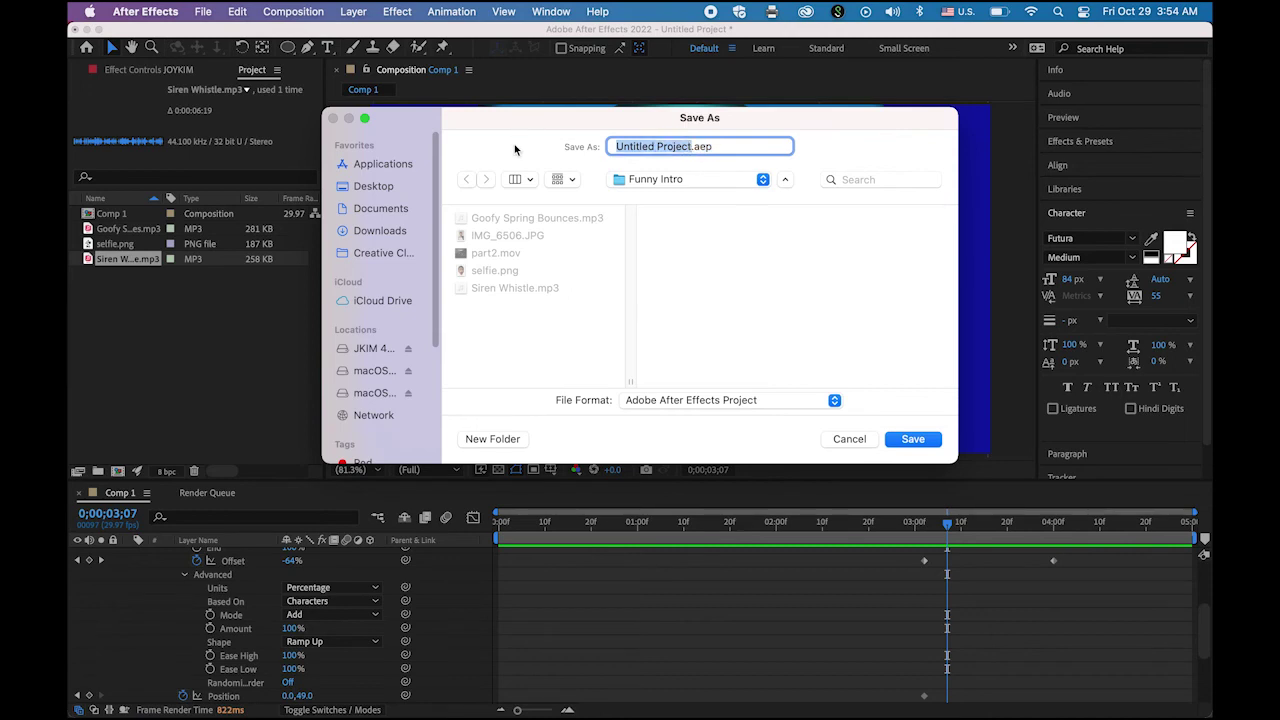
type("funny")
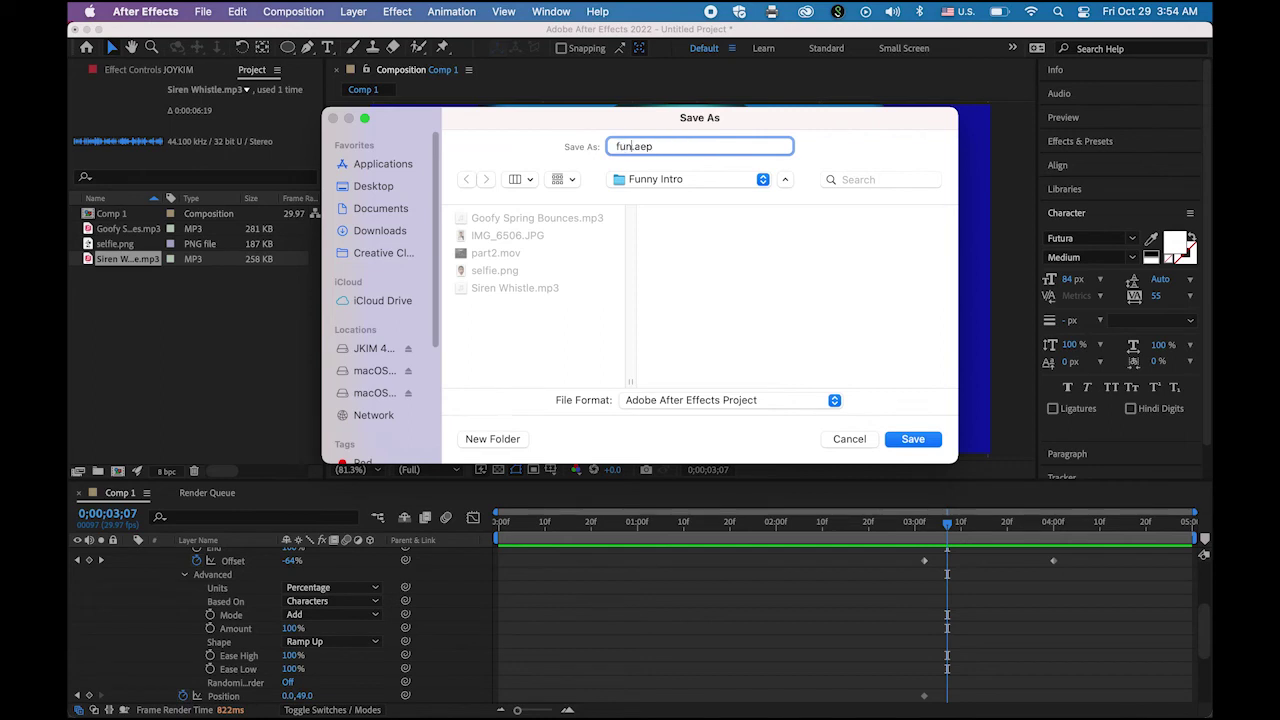
type("_intro")
left_click(924, 441)
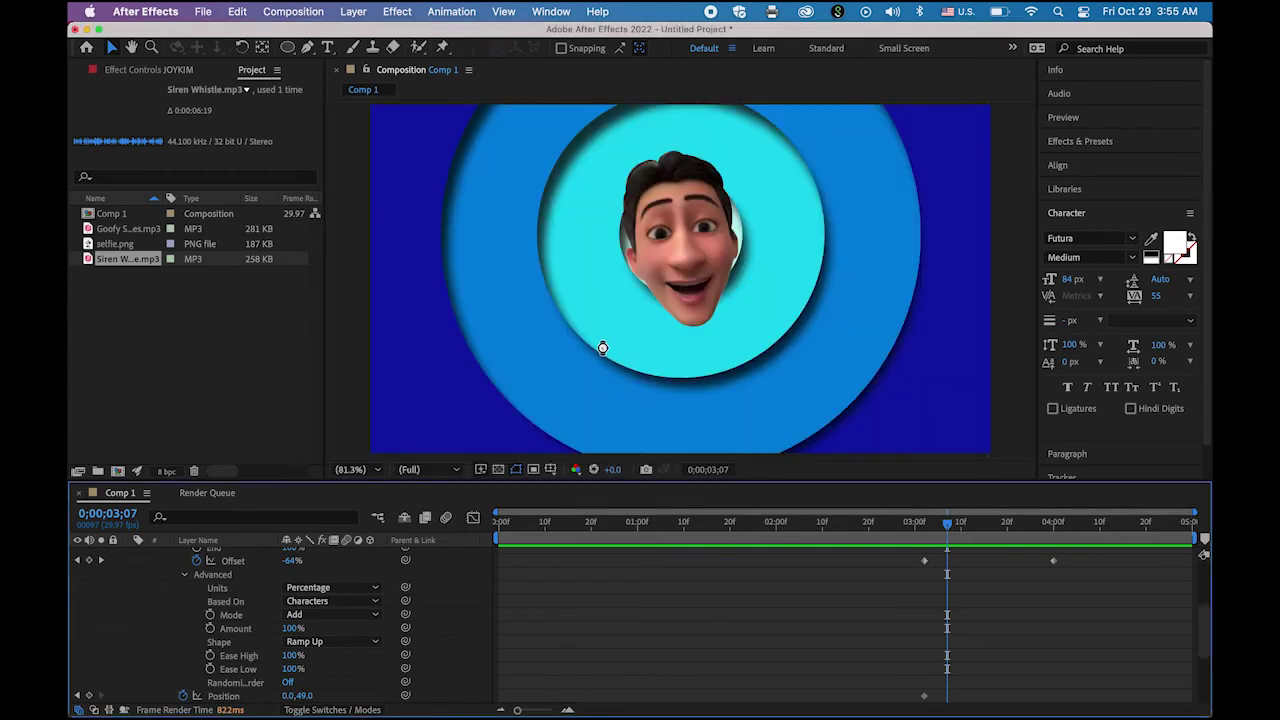
Add Comp 1 to the Render Queue for export
left_click(203, 11)
mouse_move(232, 282)
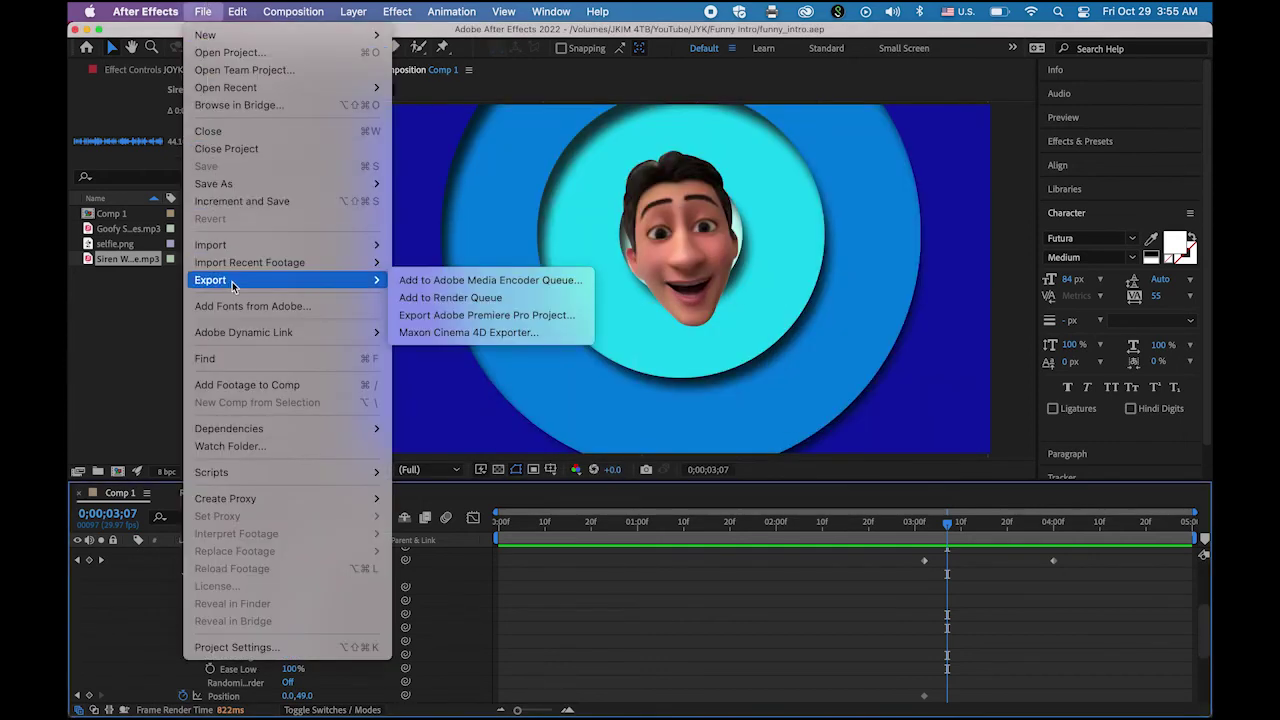
left_click(491, 298)
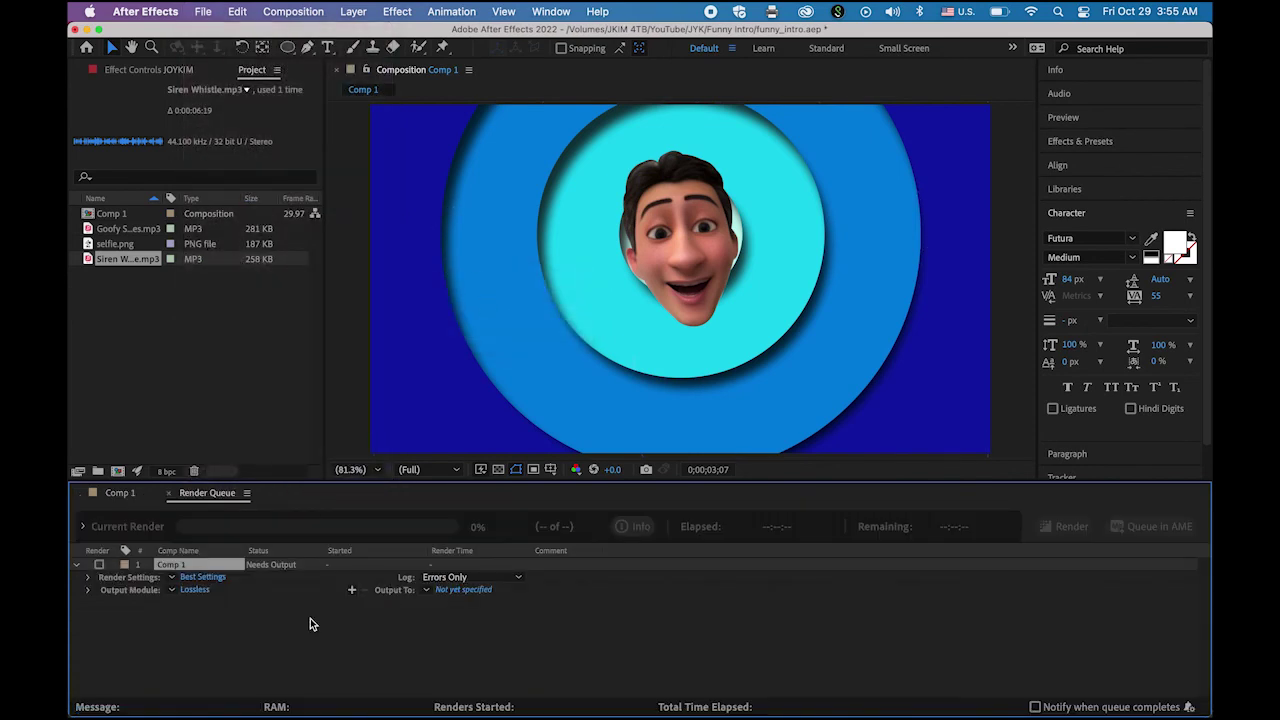
In Comp 1's output module, keep the QuickTime format and set the video codec to Apple ProRes 422 HQ
left_click(195, 590)
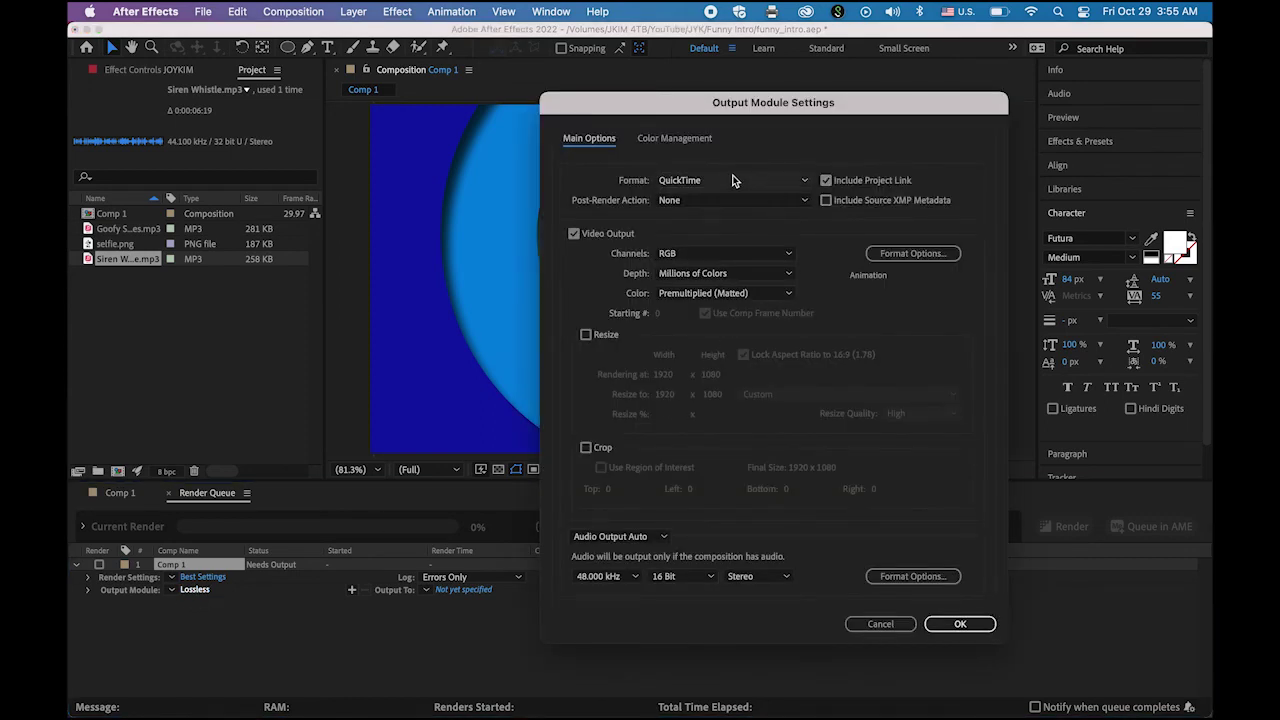
left_click(805, 181)
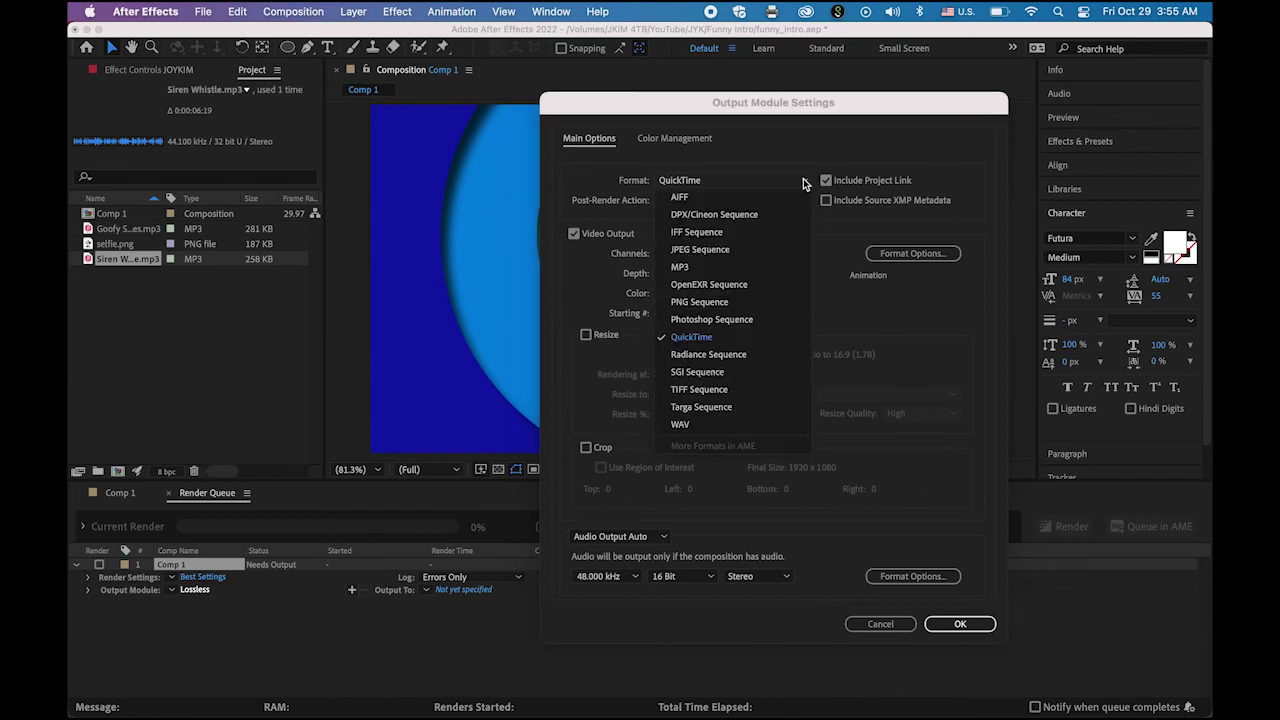
left_click(781, 162)
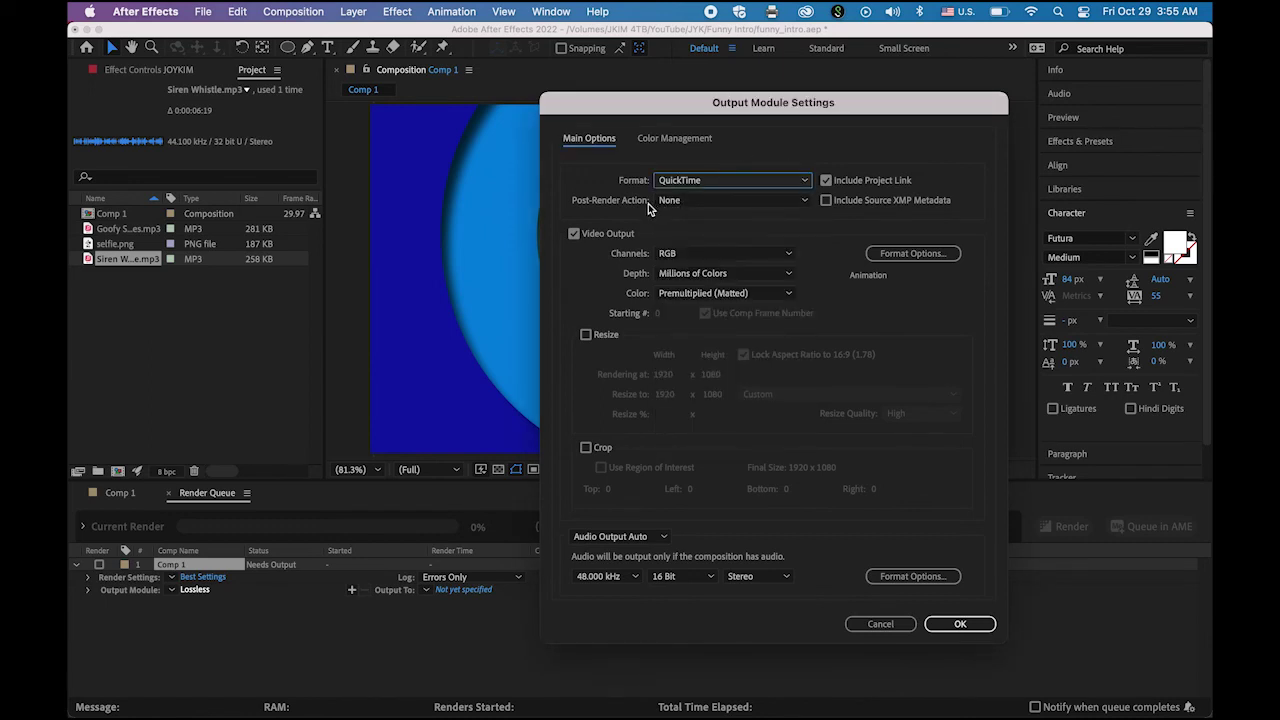
left_click(929, 255)
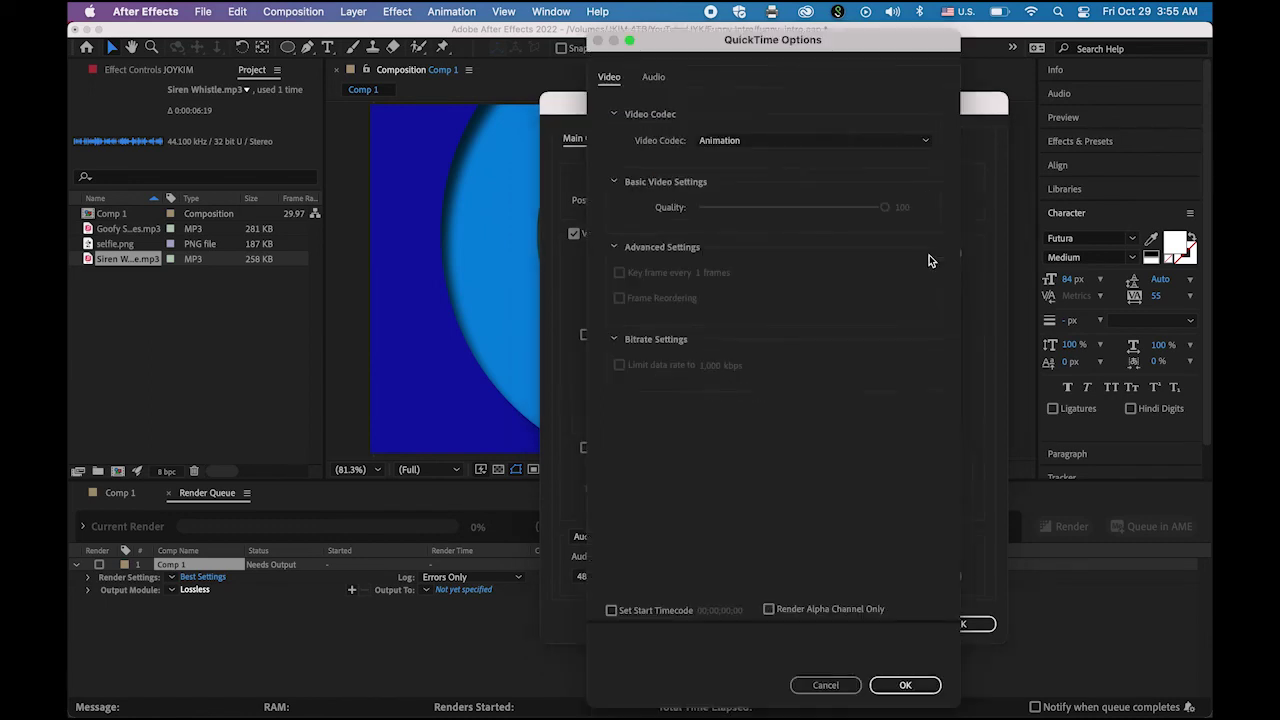
left_click(814, 140)
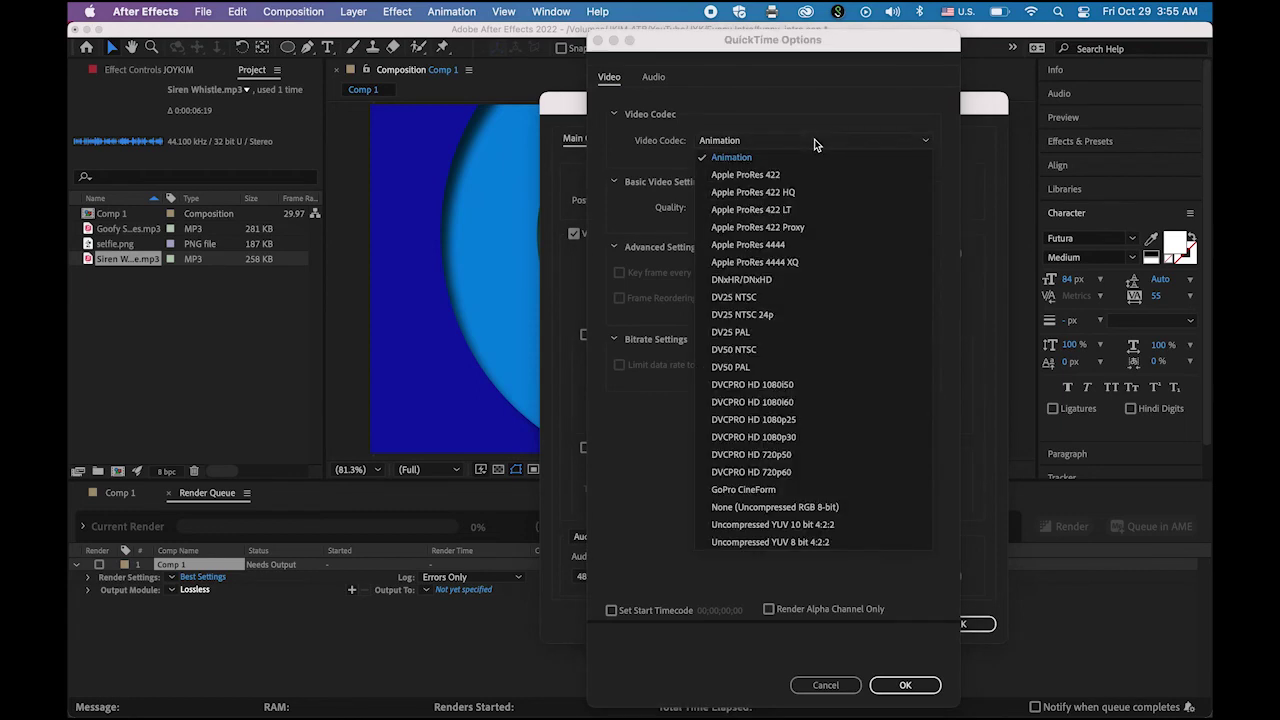
left_click(801, 192)
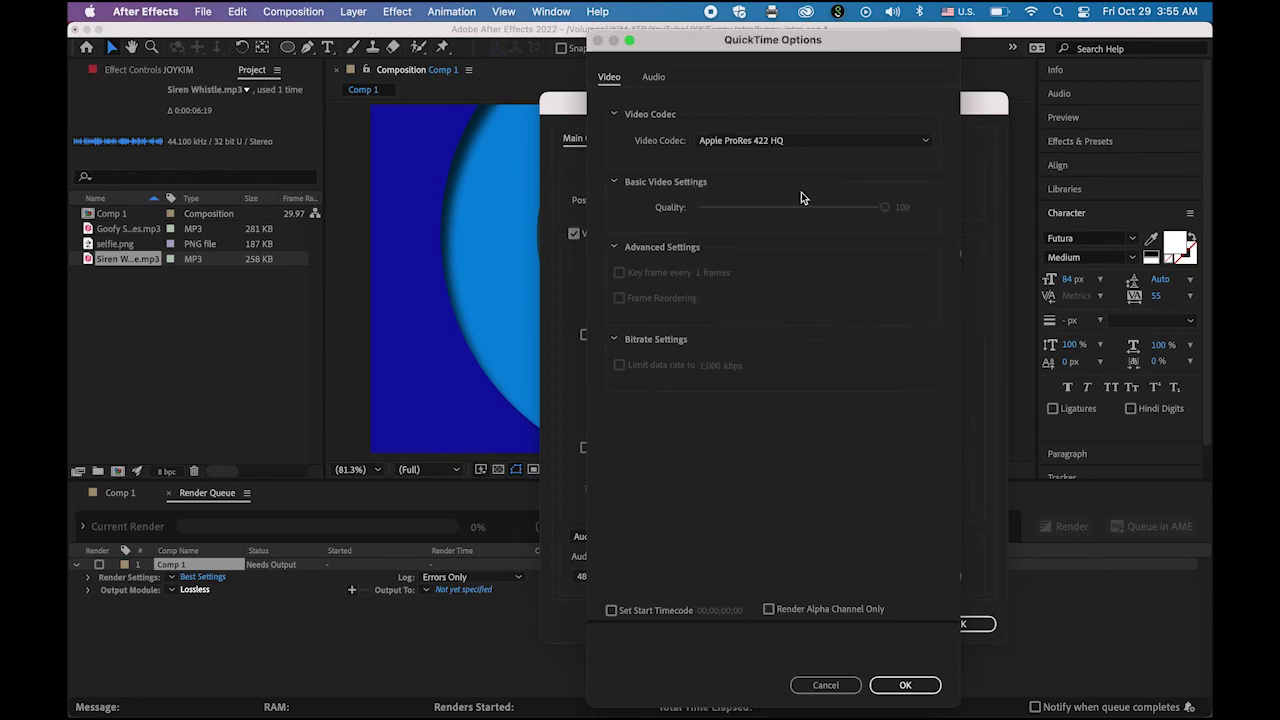
left_click(906, 685)
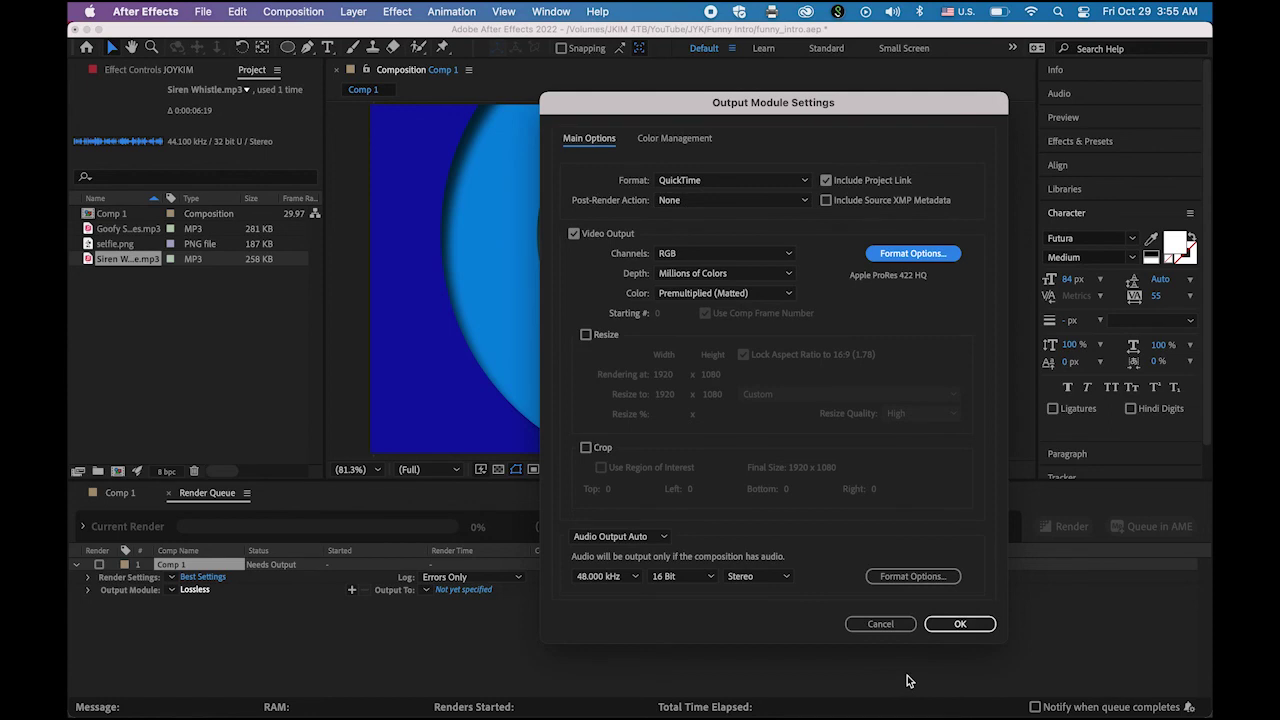
left_click(965, 626)
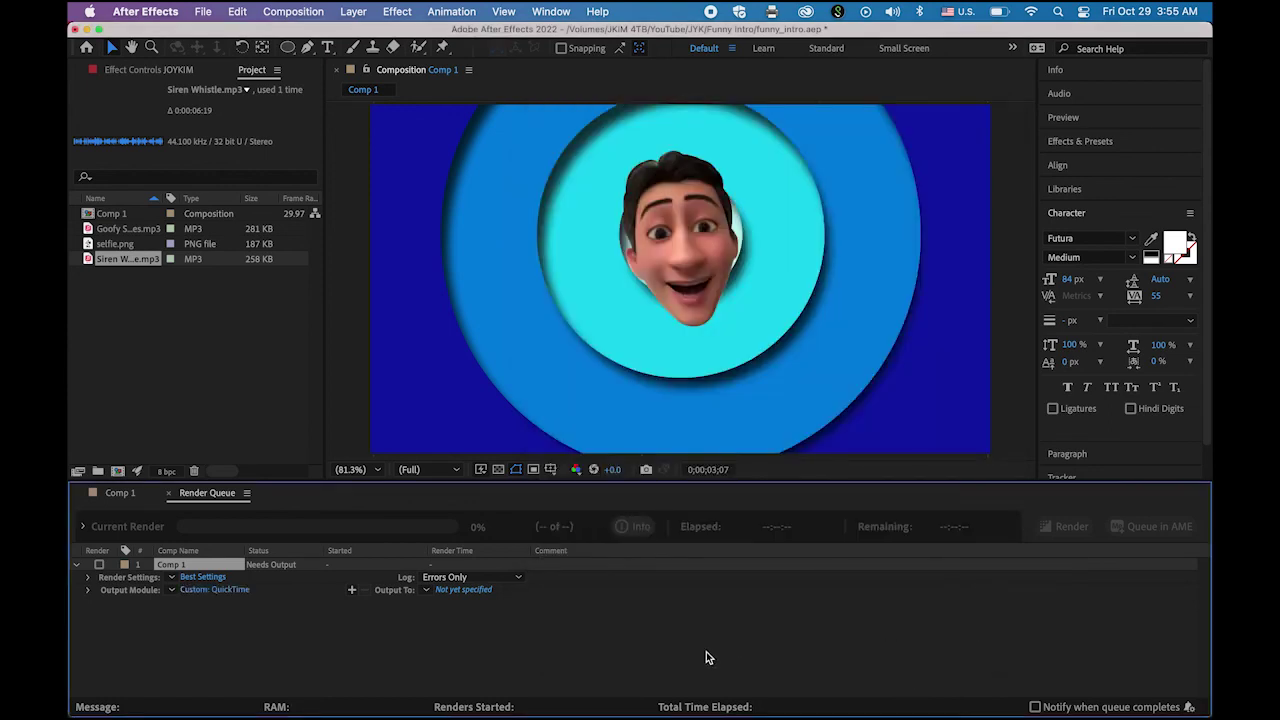
Name the output movie funny_intro.mov in the Funny Intro folder and render the composition
left_click(465, 590)
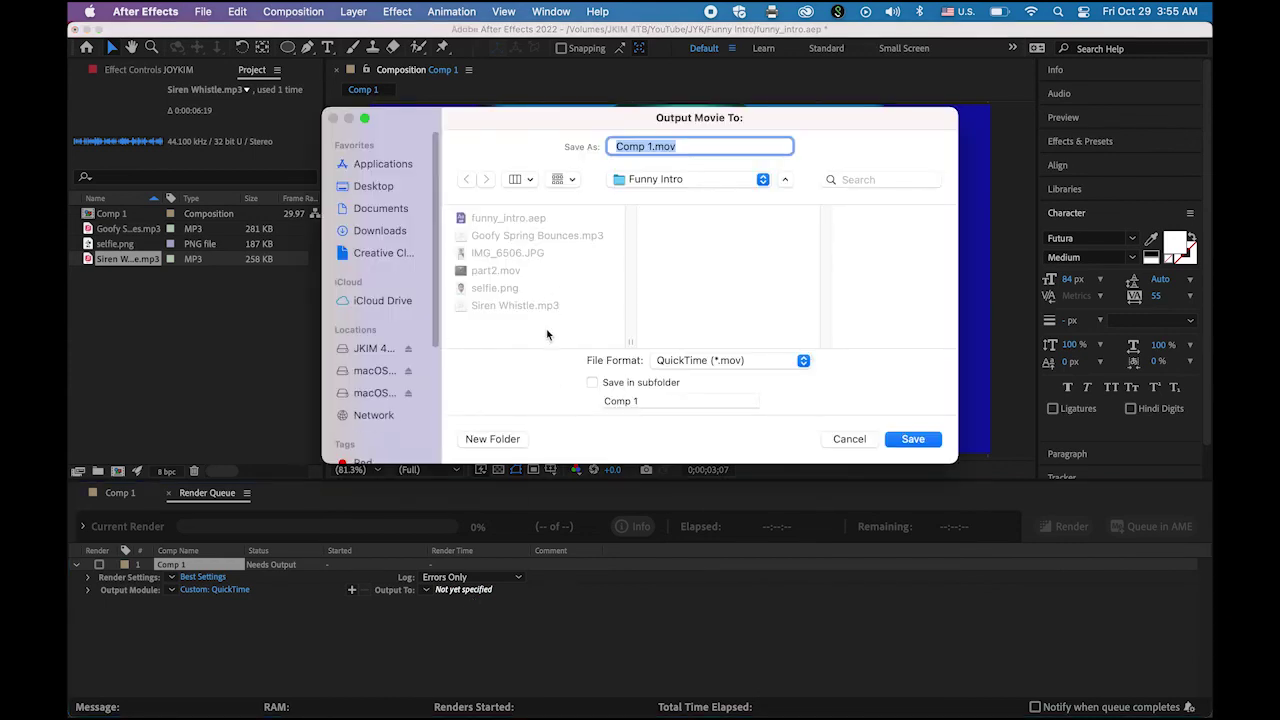
left_click(652, 146)
left_click_drag(652, 146, 553, 150)
type("funny_intro")
left_click(912, 439)
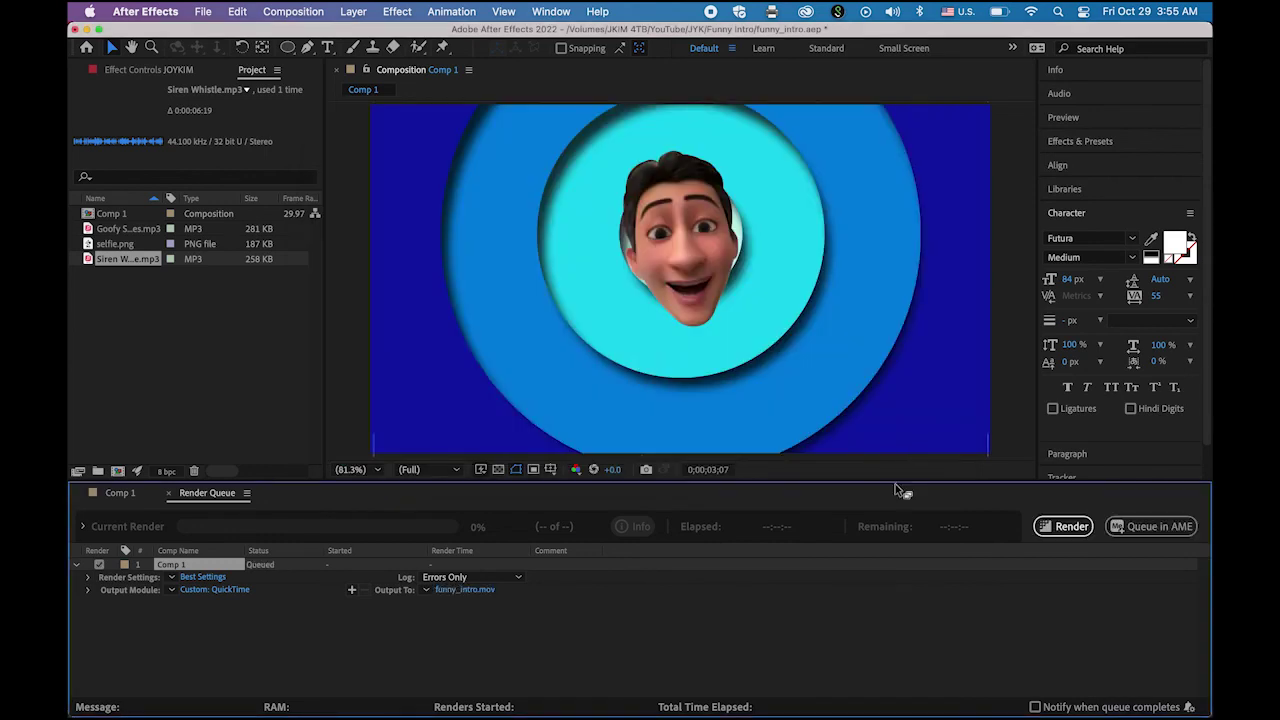
left_click(1063, 526)
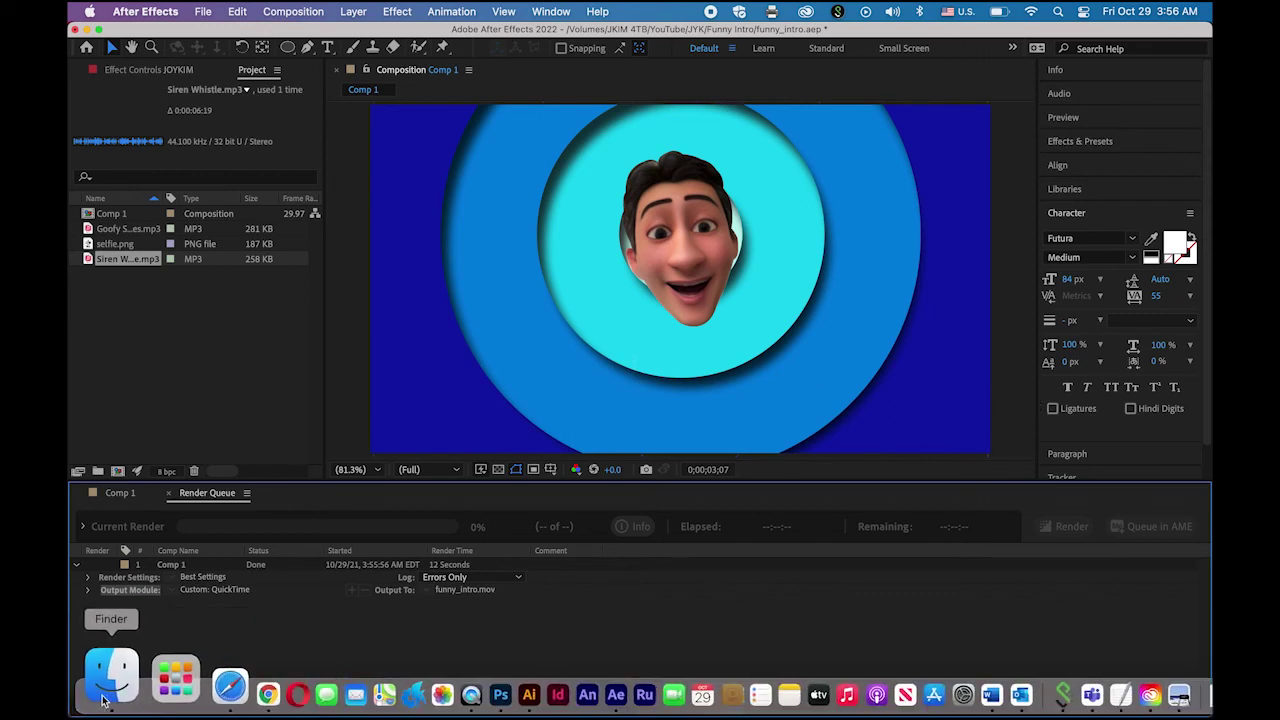
Switch to Finder and preview the rendered funny_intro.mov in the Funny Intro folder
left_click(101, 700)
left_click(671, 366)
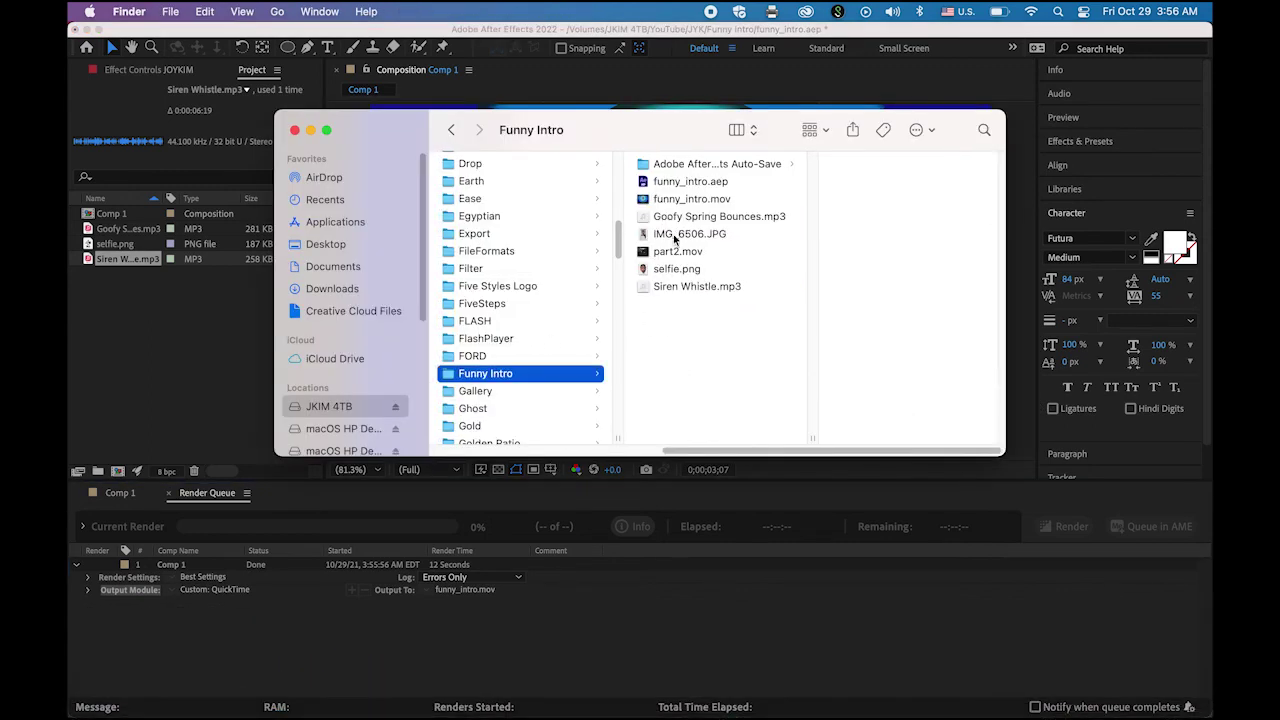
left_click(642, 200)
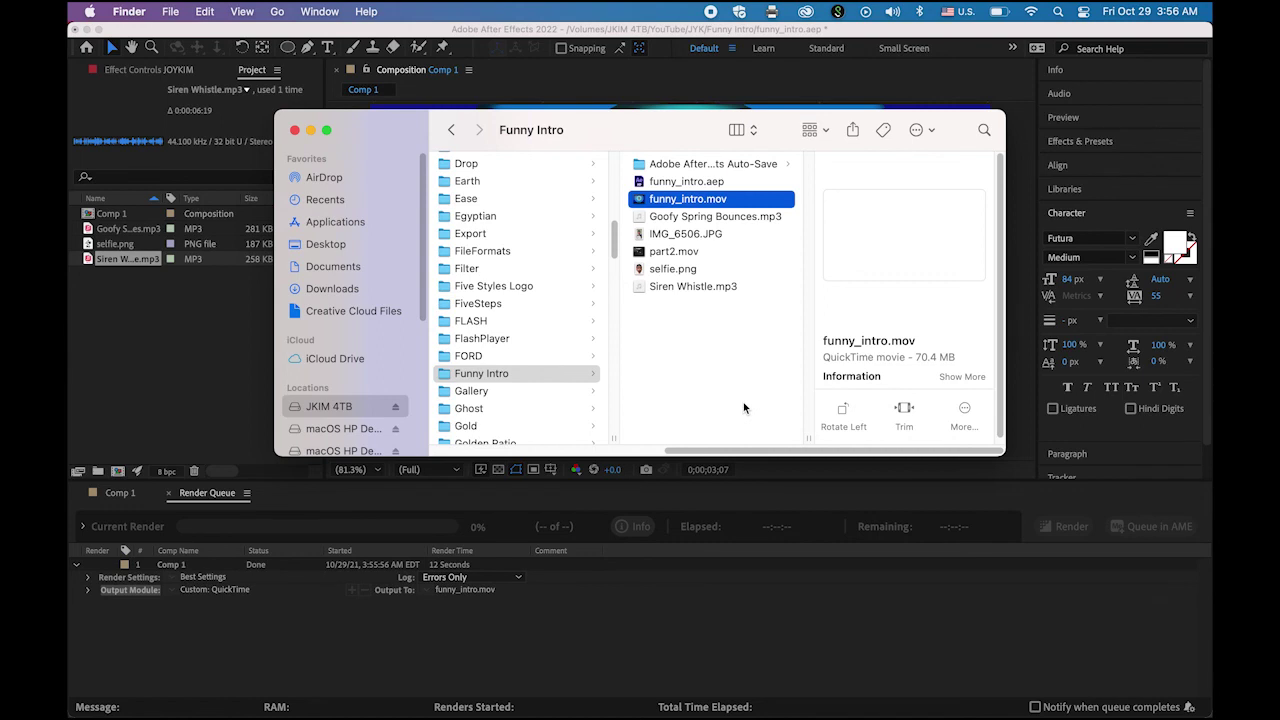
key("space")
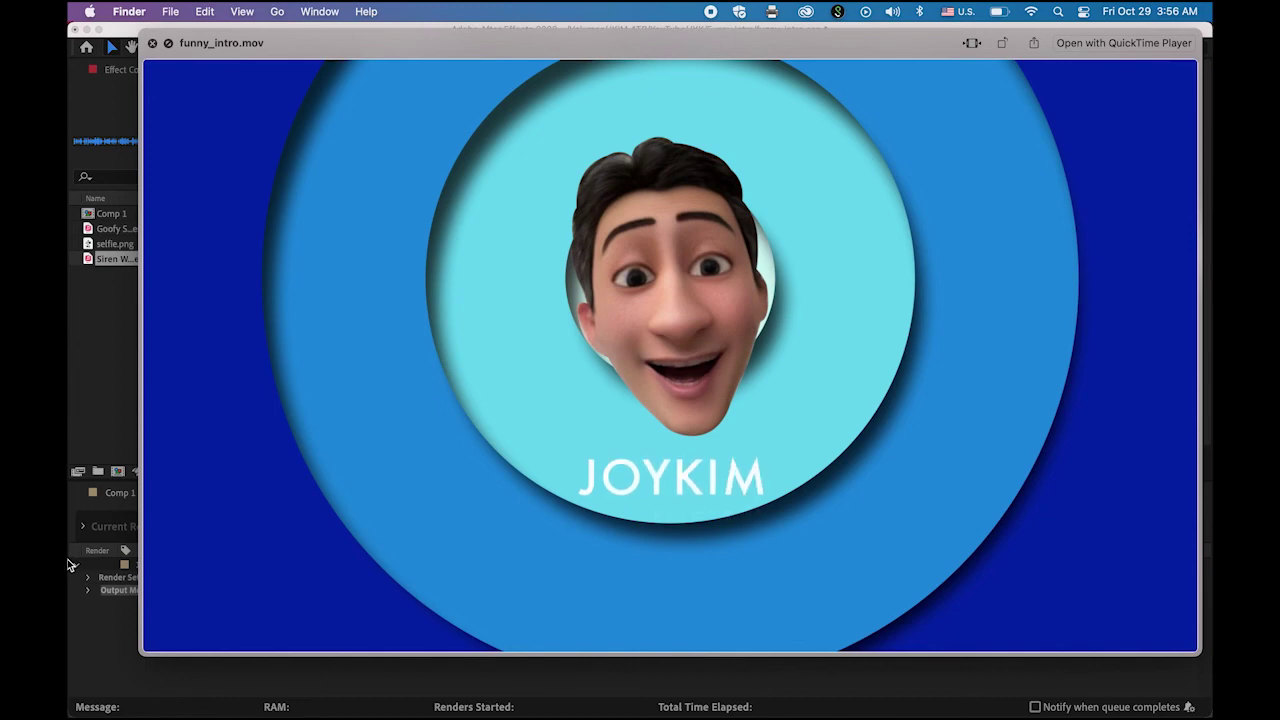
key("space")
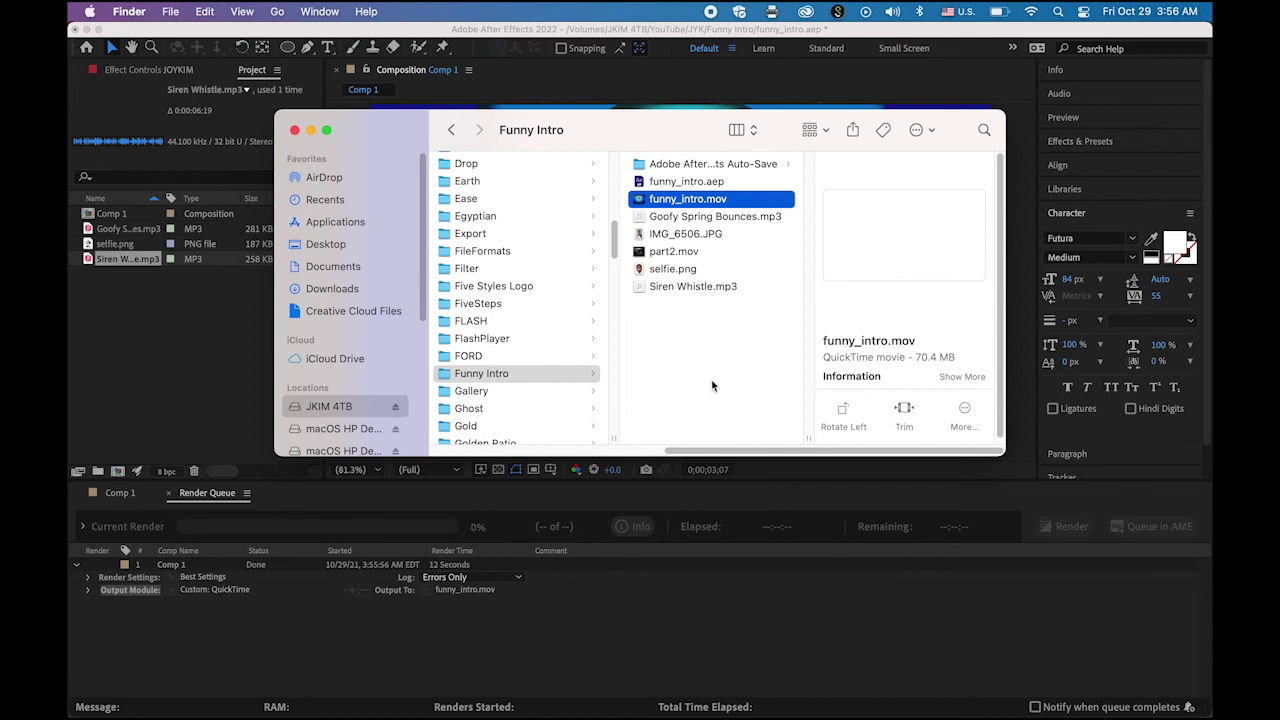
Switch to Media Encoder and add funny_intro.mov from the Funny Intro folder in Finder to its encoding queue
mouse_move(484, 715)
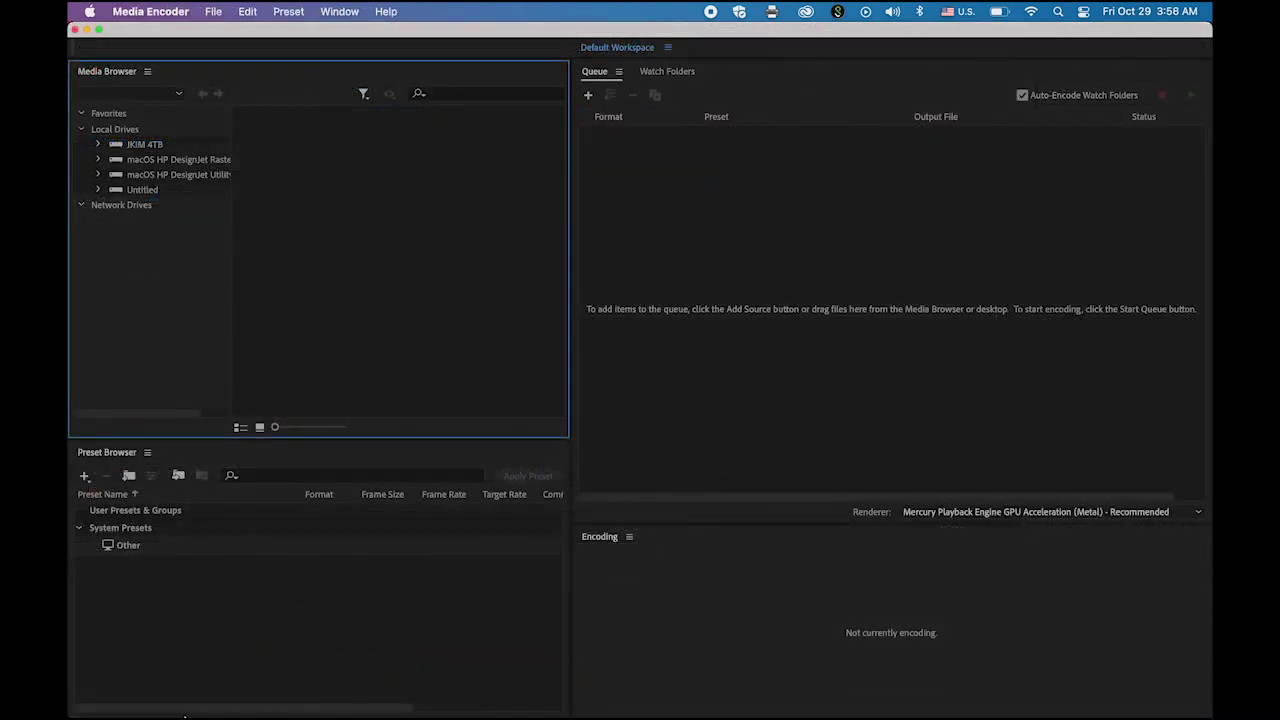
mouse_move(190, 708)
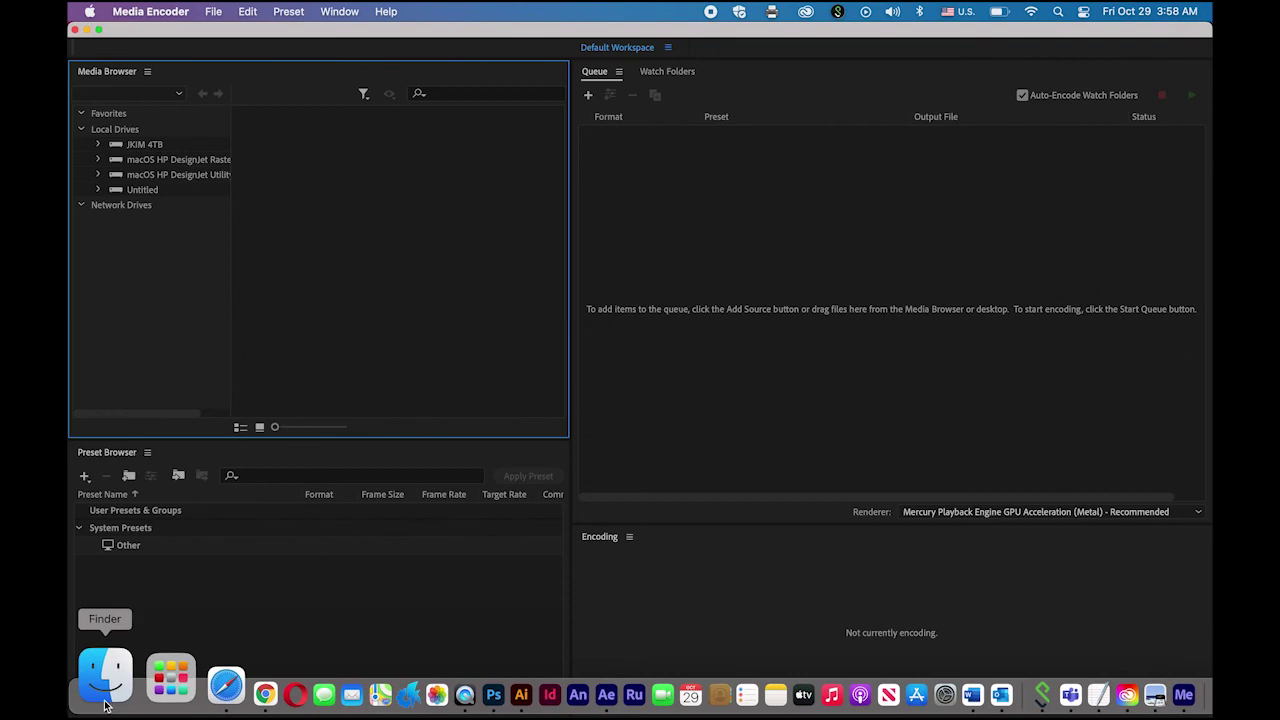
left_click(105, 690)
left_click_drag(678, 136, 499, 183)
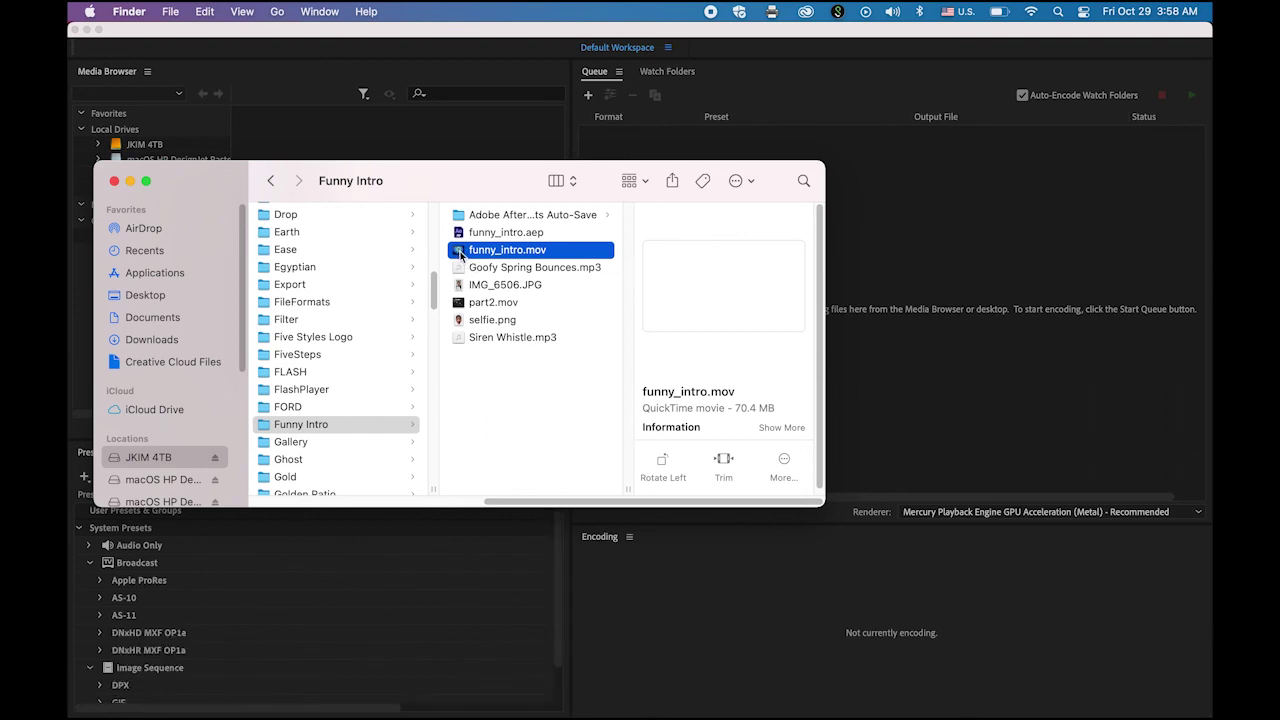
left_click_drag(460, 253, 994, 236)
left_click_drag(457, 251, 1044, 414)
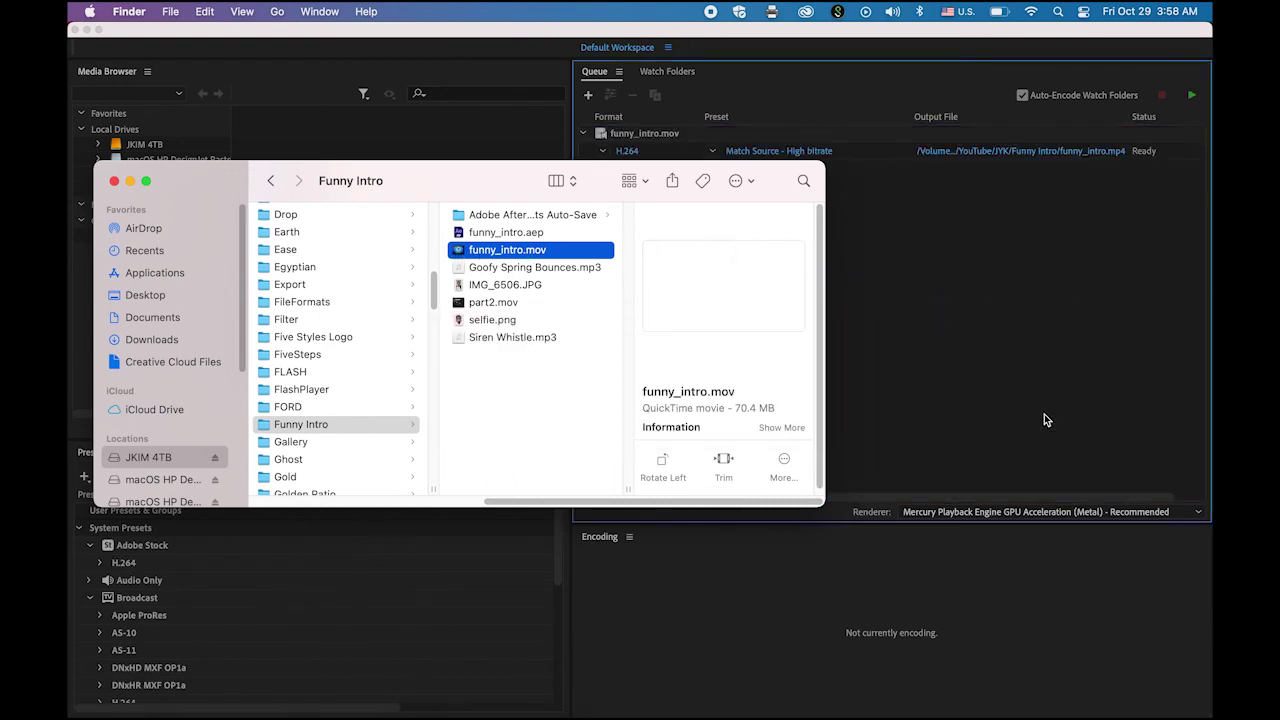
Open the export settings of the queued funny_intro.mov and choose the H.264 preset YouTube 1080p Full HD
left_click(976, 251)
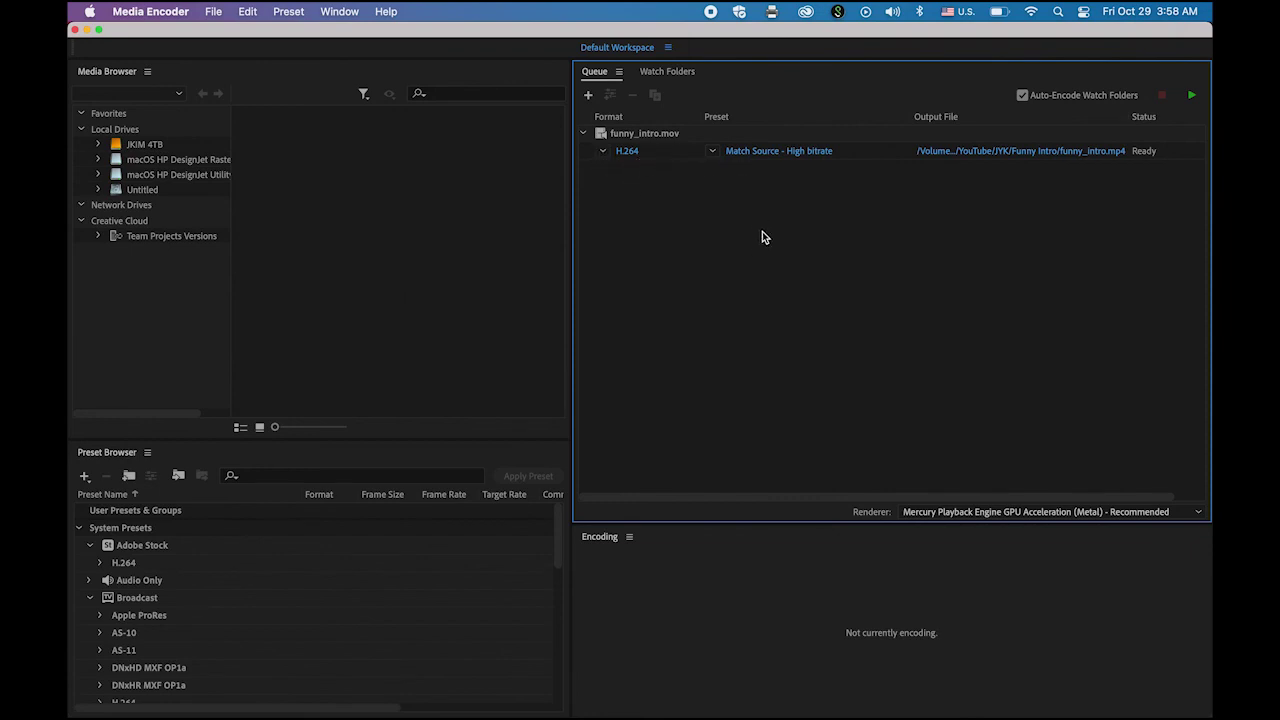
left_click(813, 156)
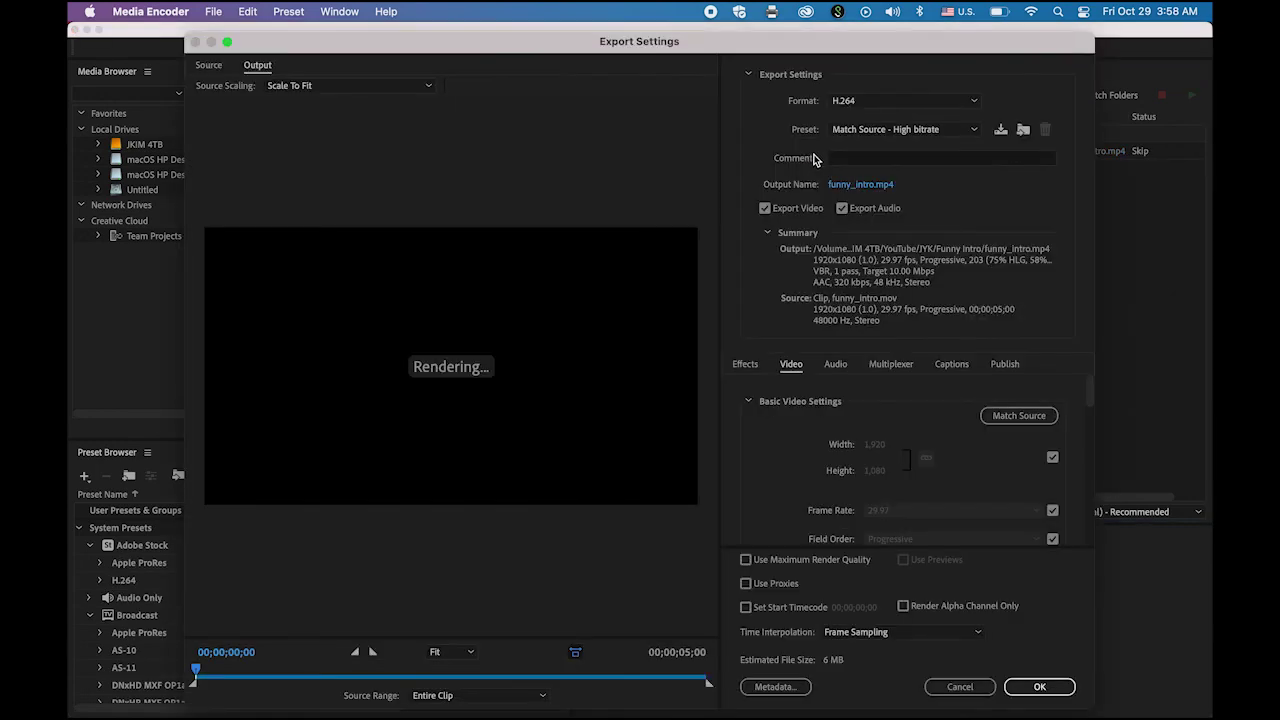
left_click(972, 130)
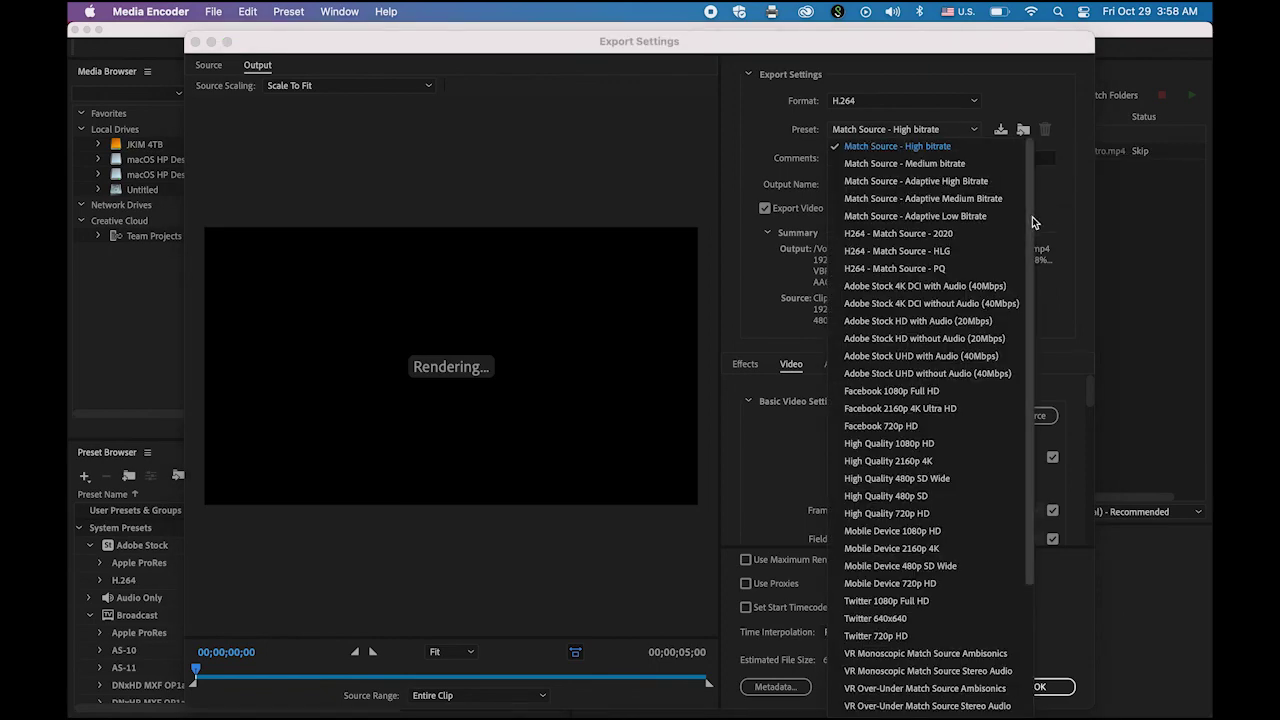
scroll(1020, 530, "down", 5)
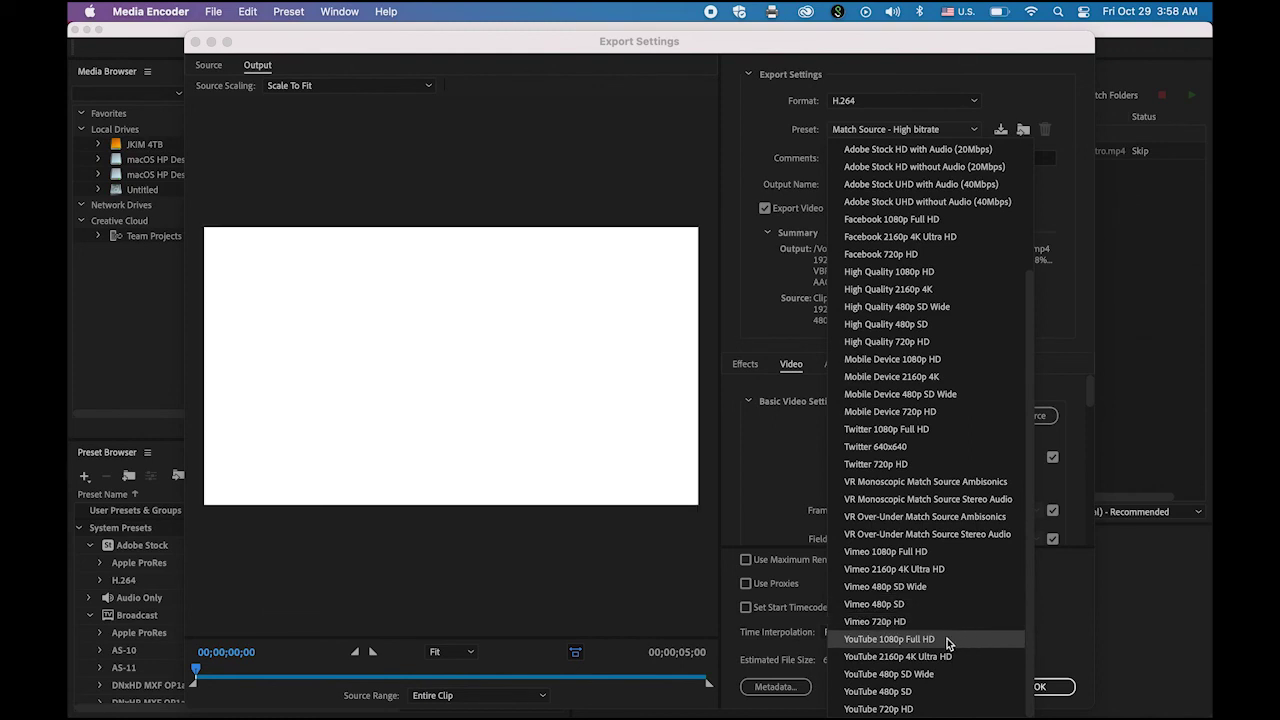
left_click(947, 638)
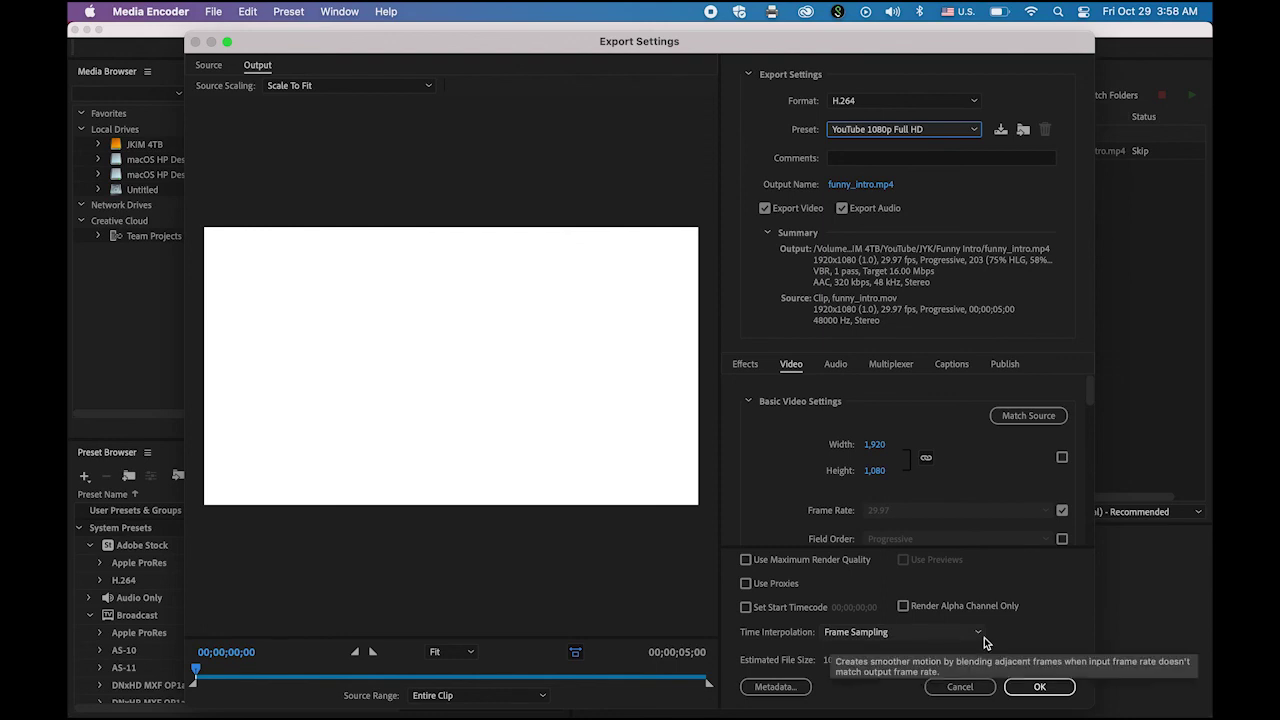
Save the output as funny_intro.mp4 in the Funny Intro folder and start encoding the queue
left_click(875, 190)
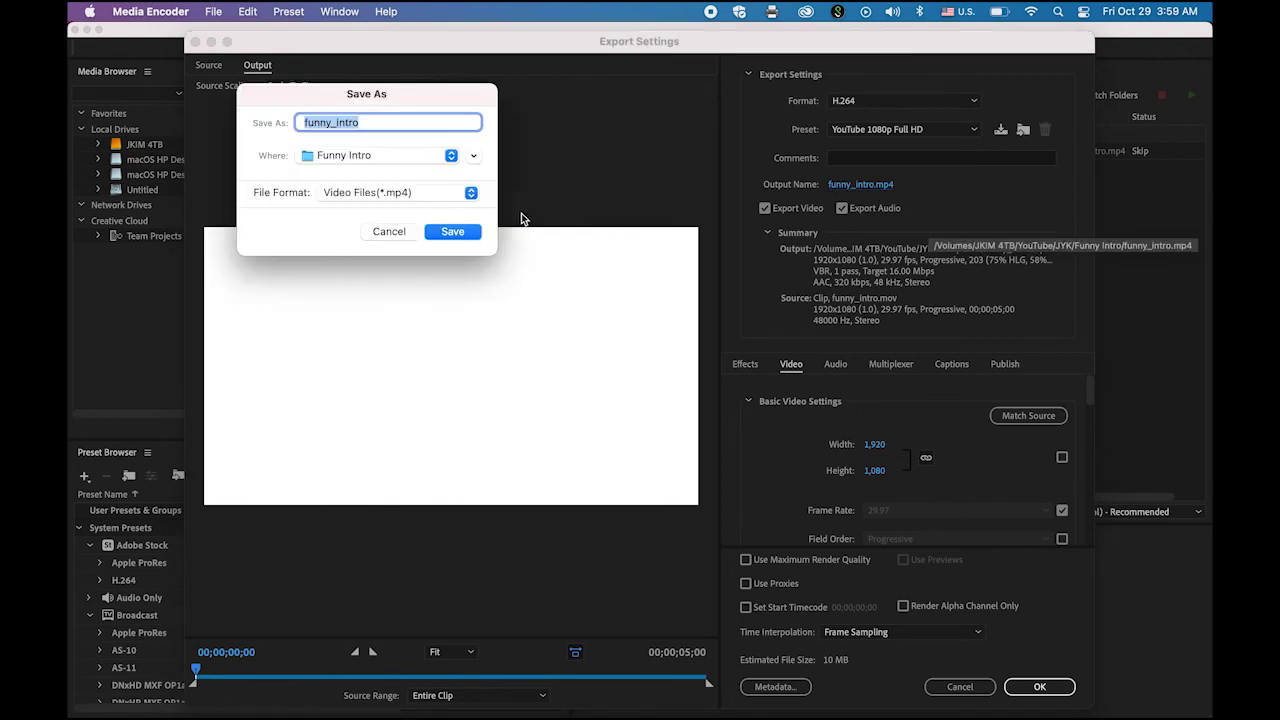
left_click(473, 156)
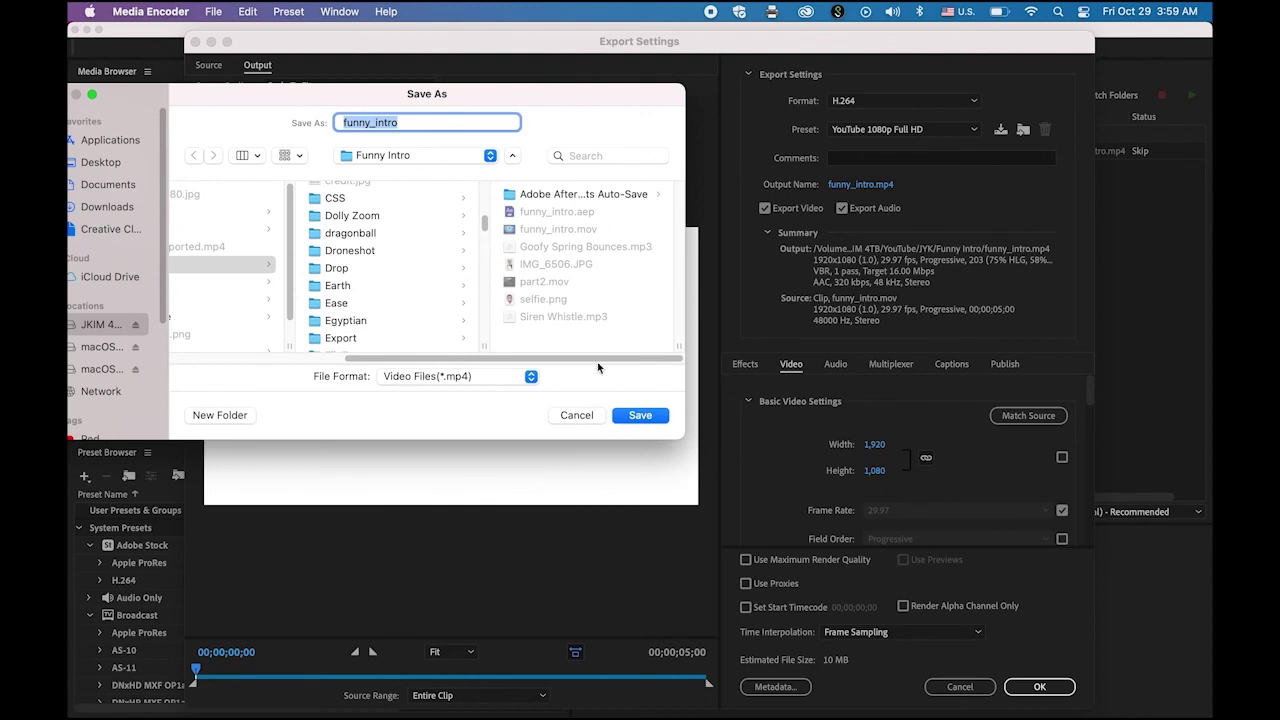
left_click(648, 418)
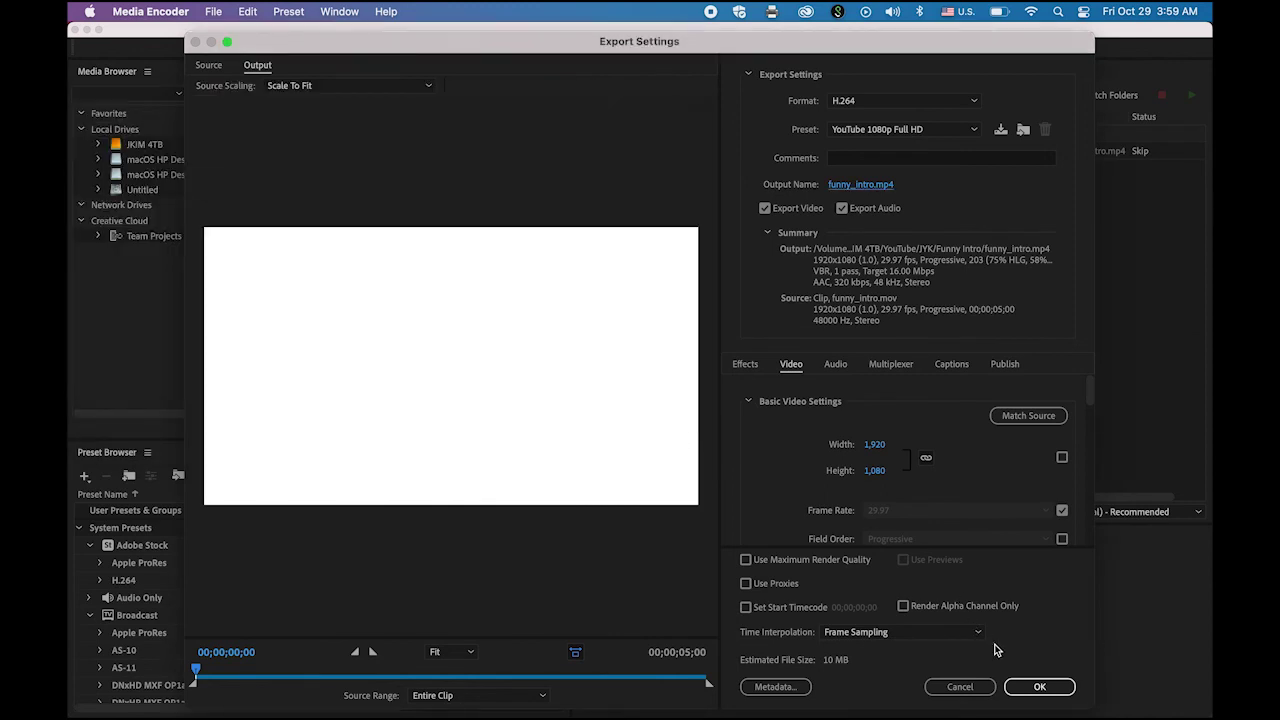
left_click(1040, 688)
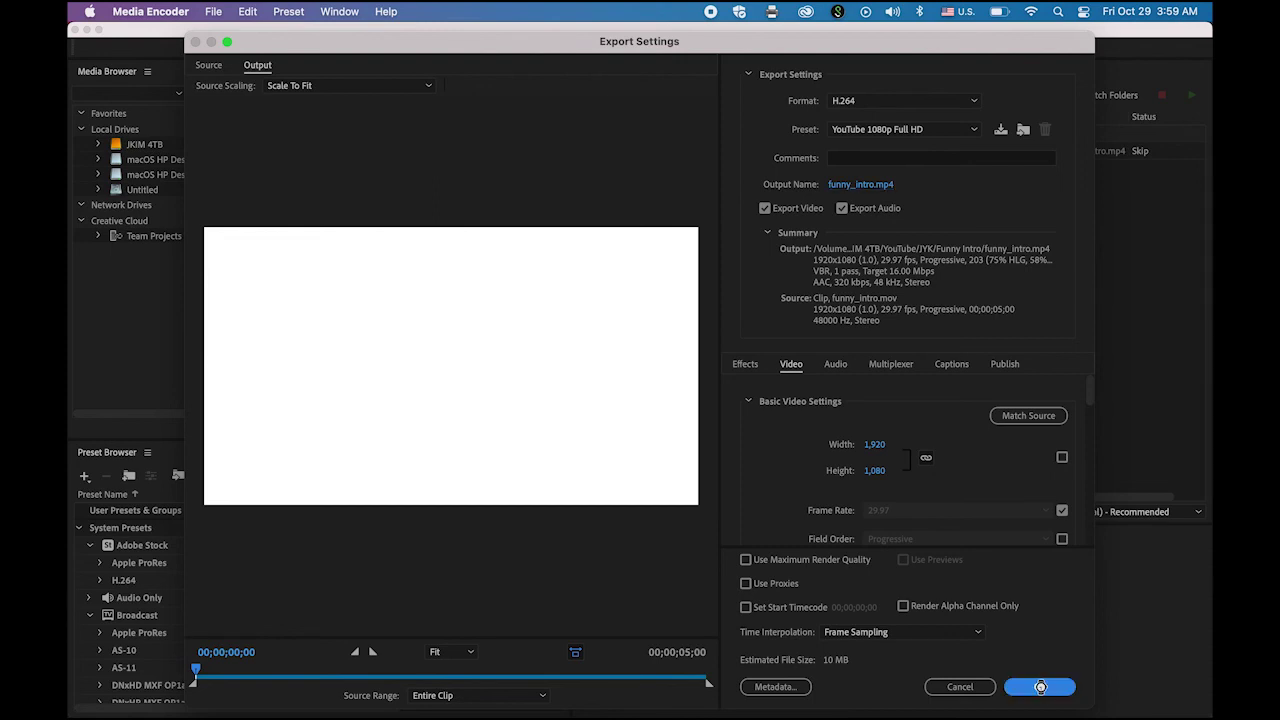
left_click(1191, 97)
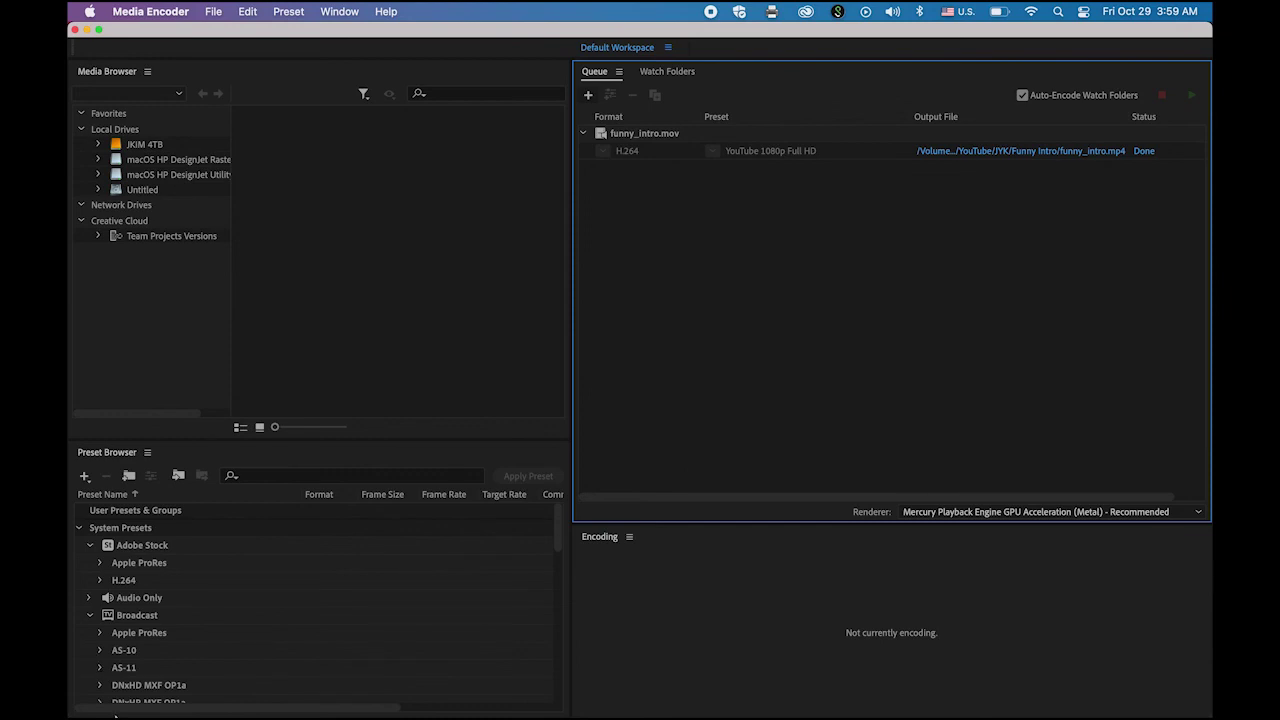
Switch to Finder and preview the encoded funny_intro.mp4 in the Funny Intro folder, playing it twice
left_click(108, 674)
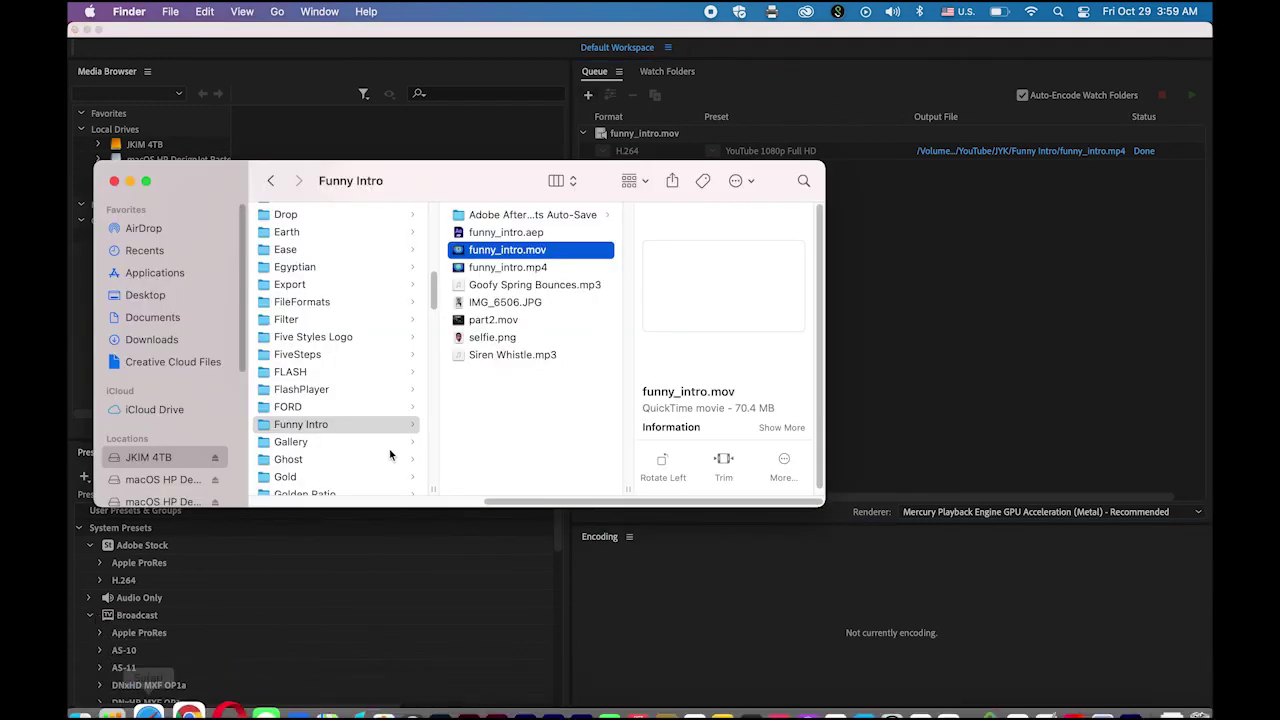
left_click(487, 268)
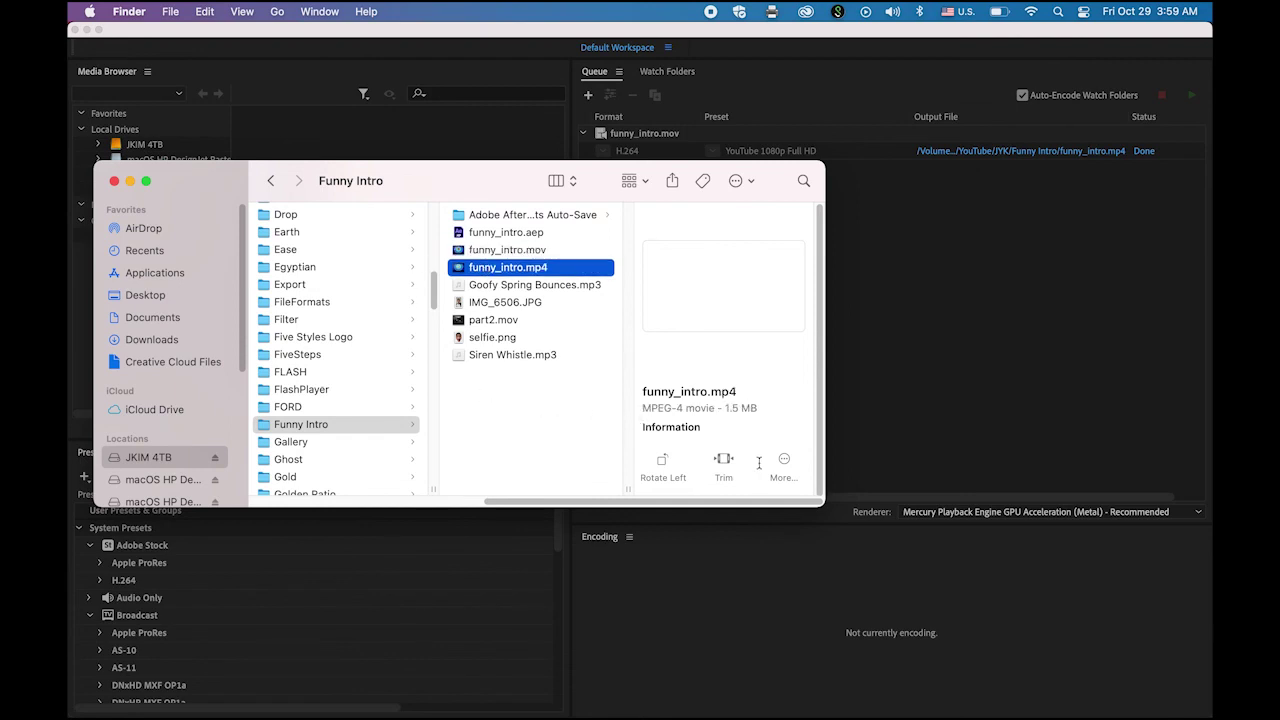
key("space")
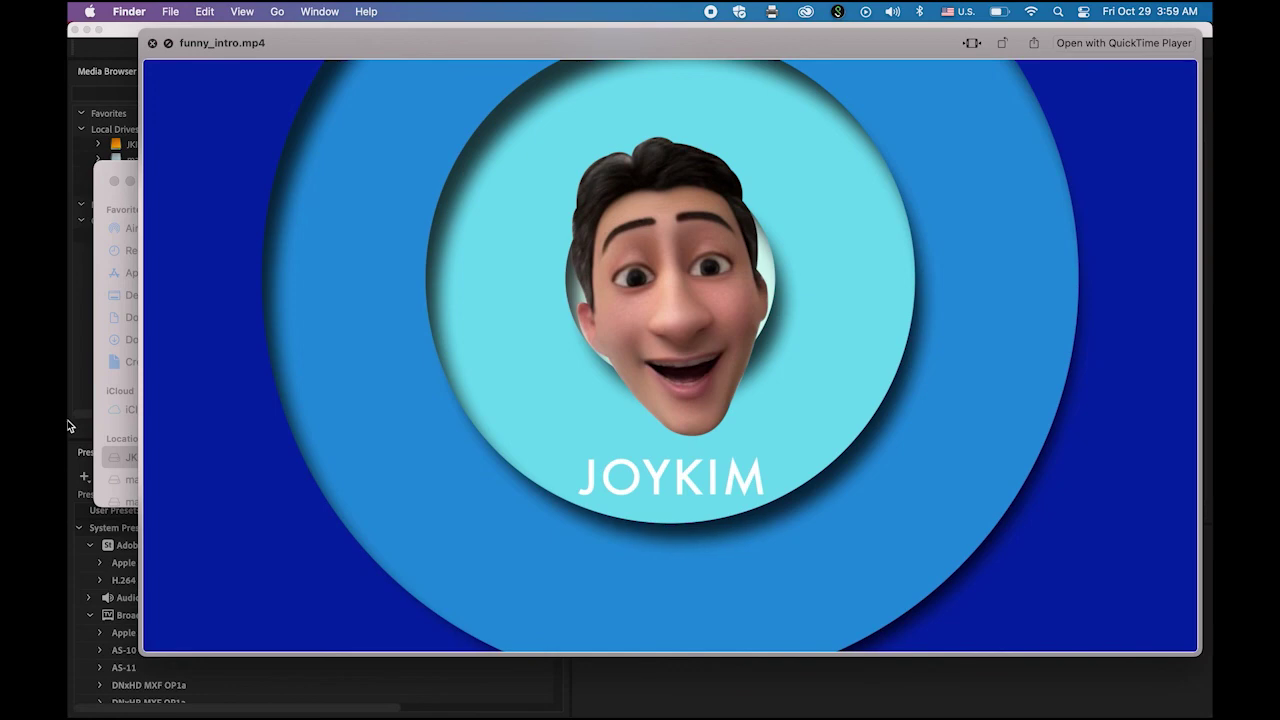
key("space")
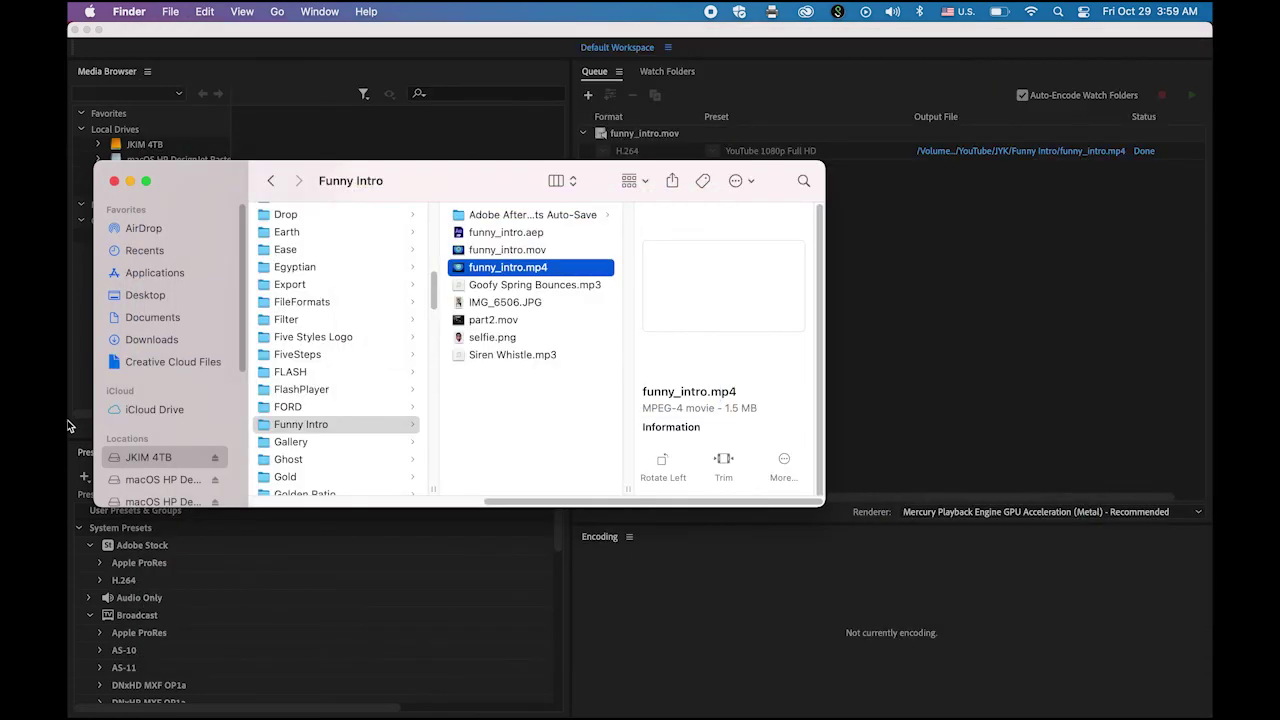
key("space")
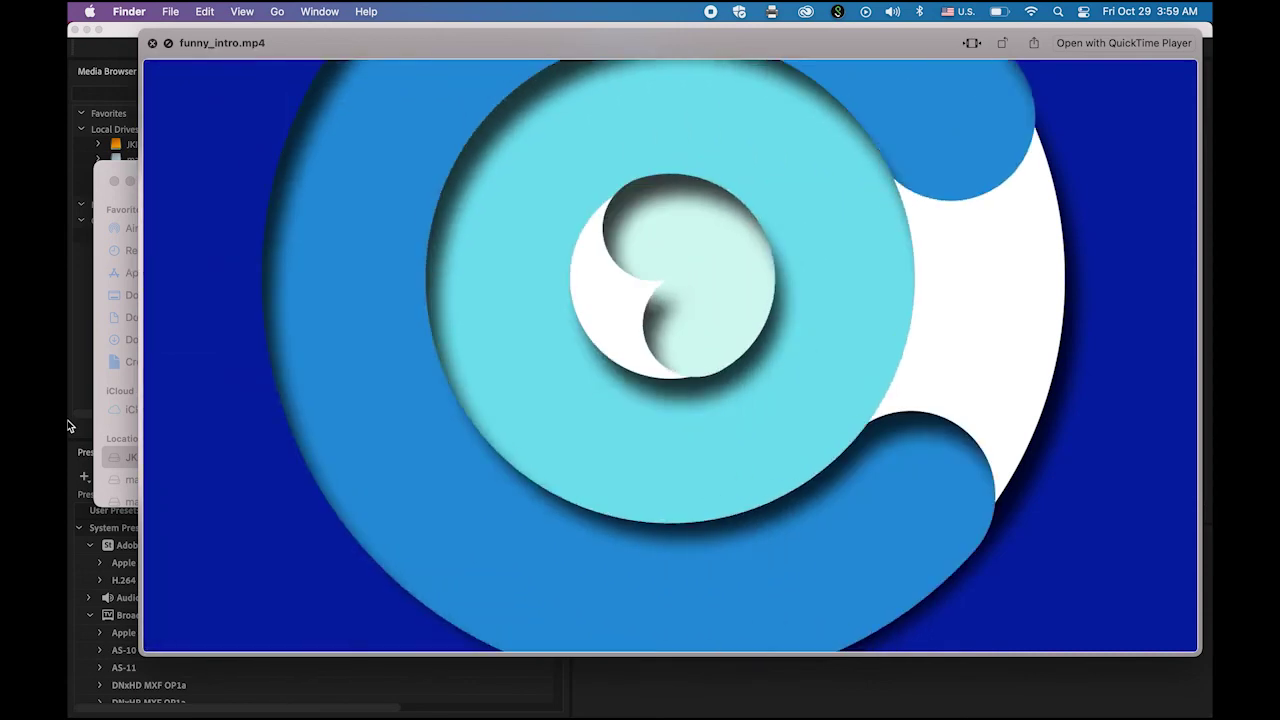